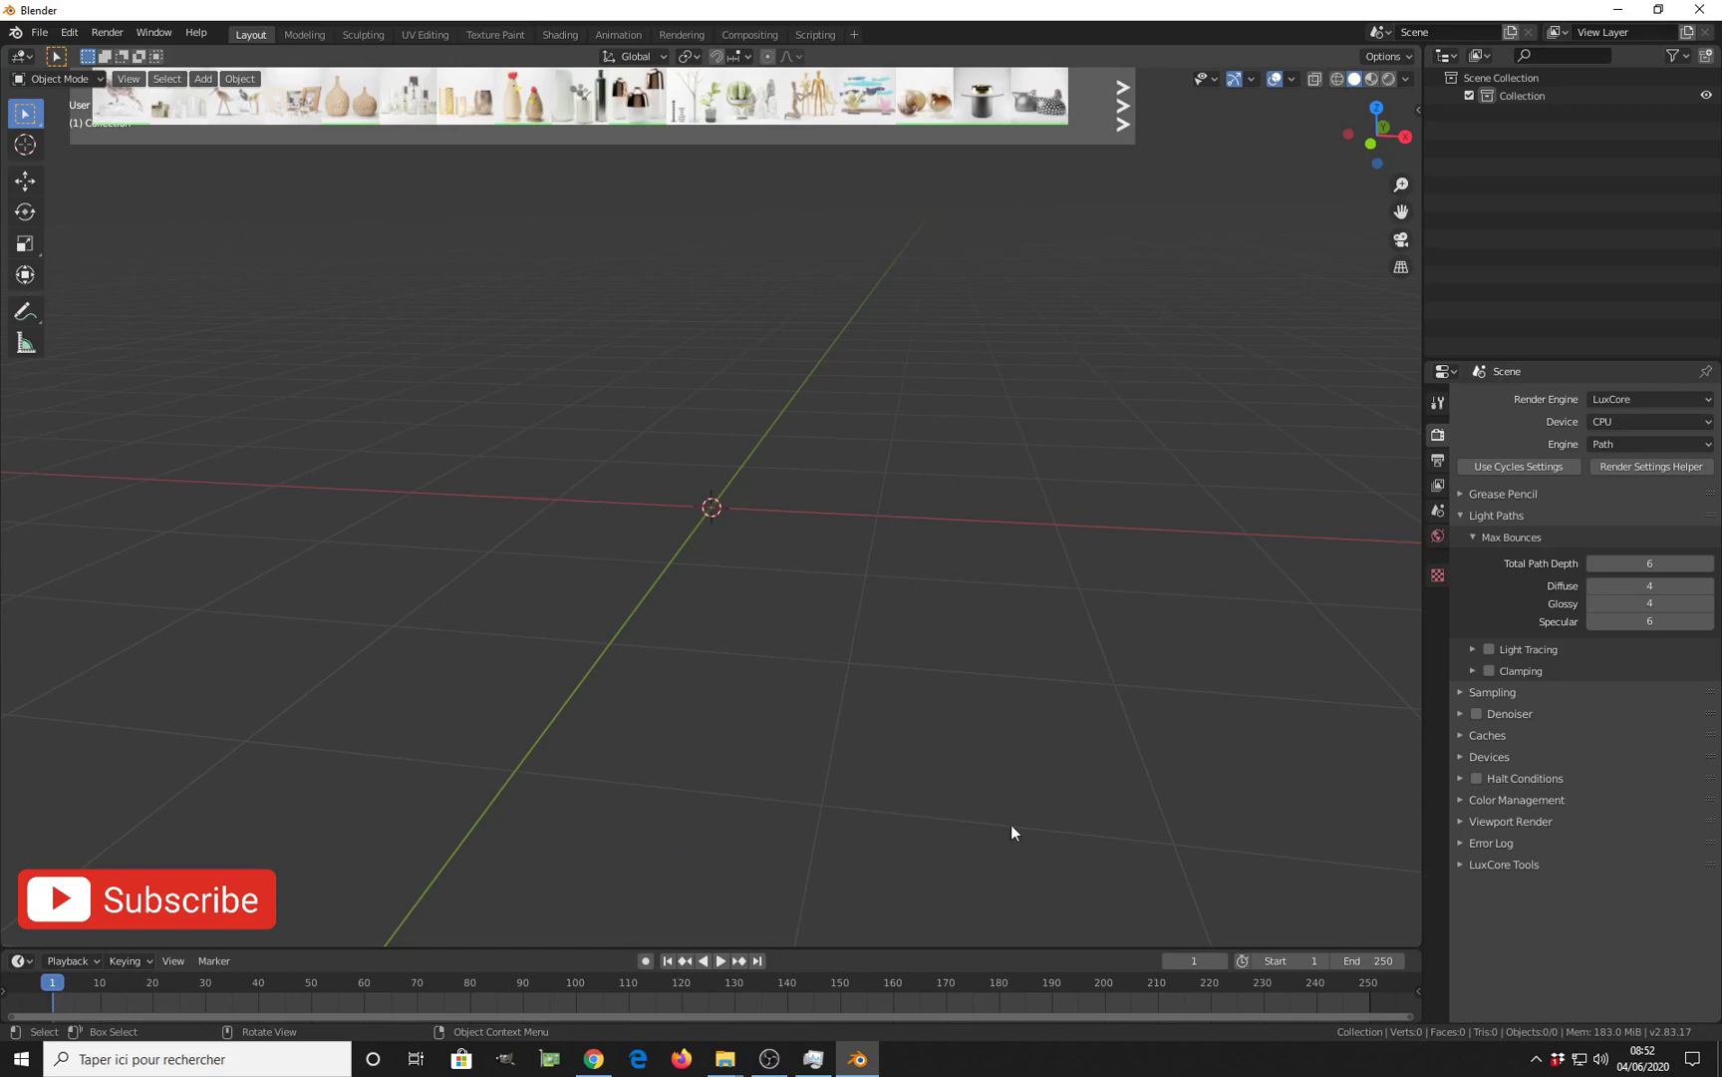
Switch to Chrome and open the "LuxCoreRender daily/automatic builds" topic in the News section of the LuxCoreRender forums.
{"action": "left_click", "coordinate": [1471, 515]}
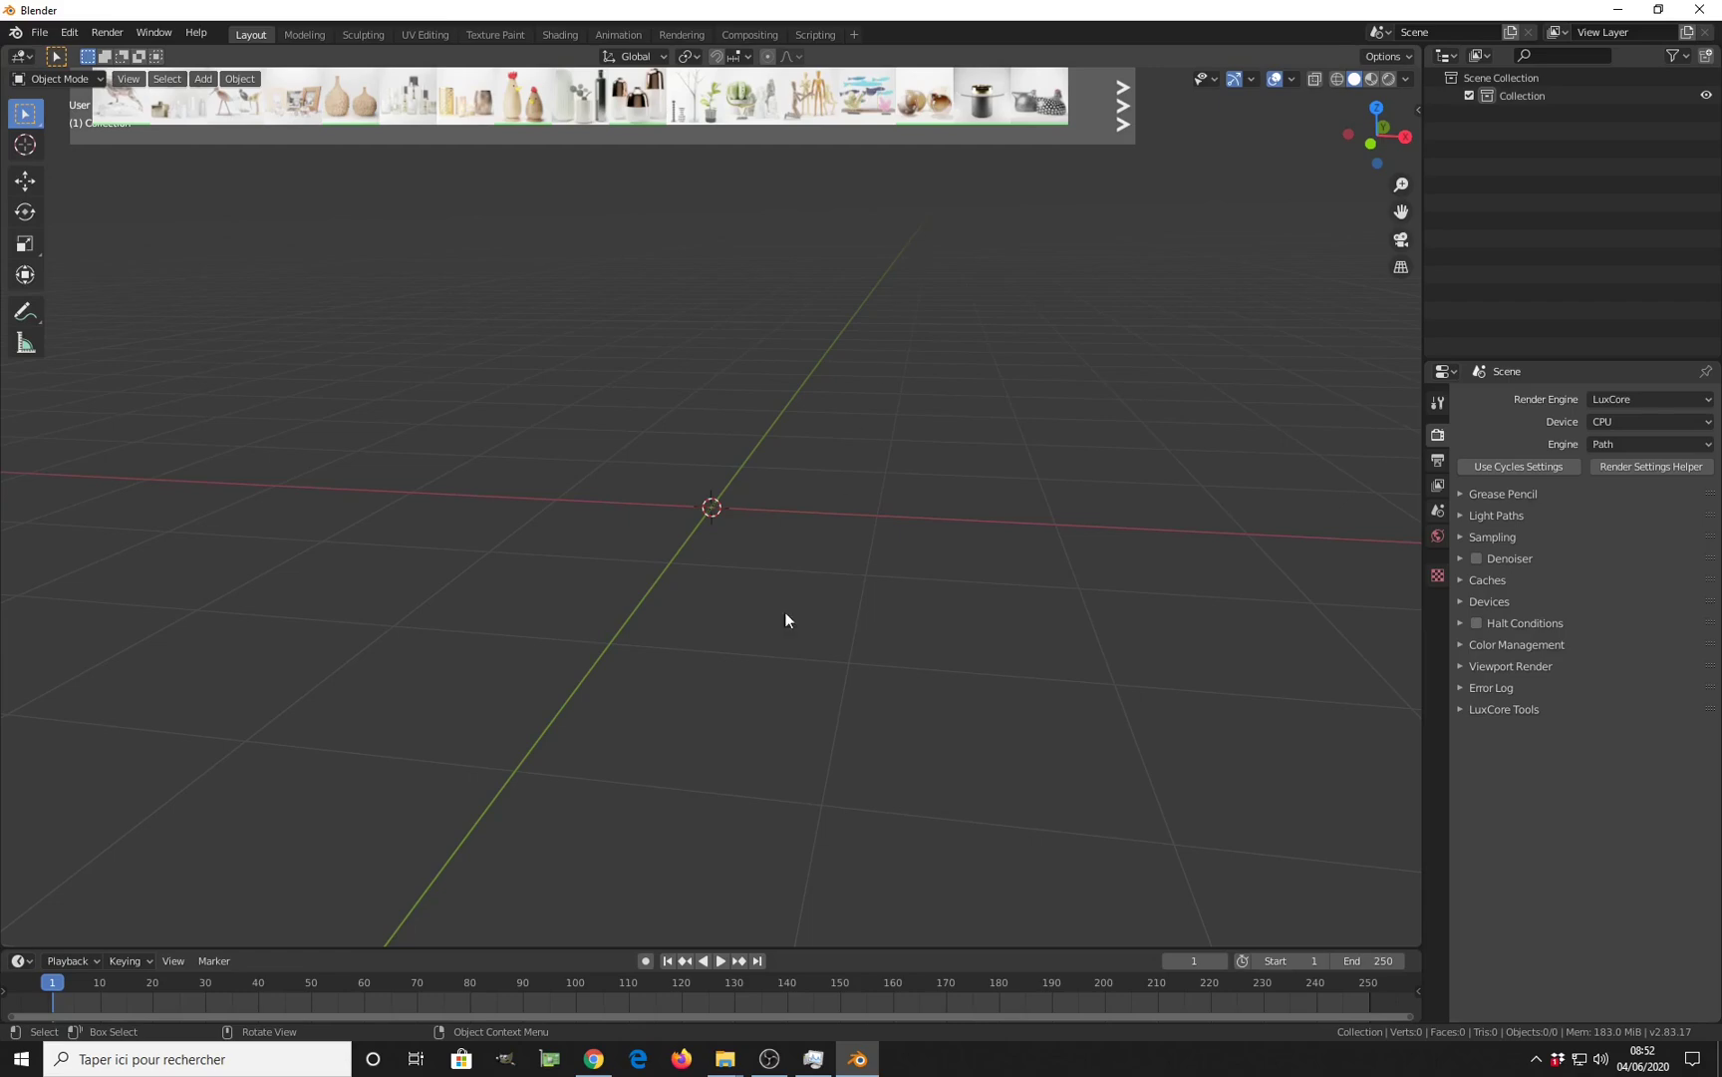
{"action": "left_click", "coordinate": [596, 1061]}
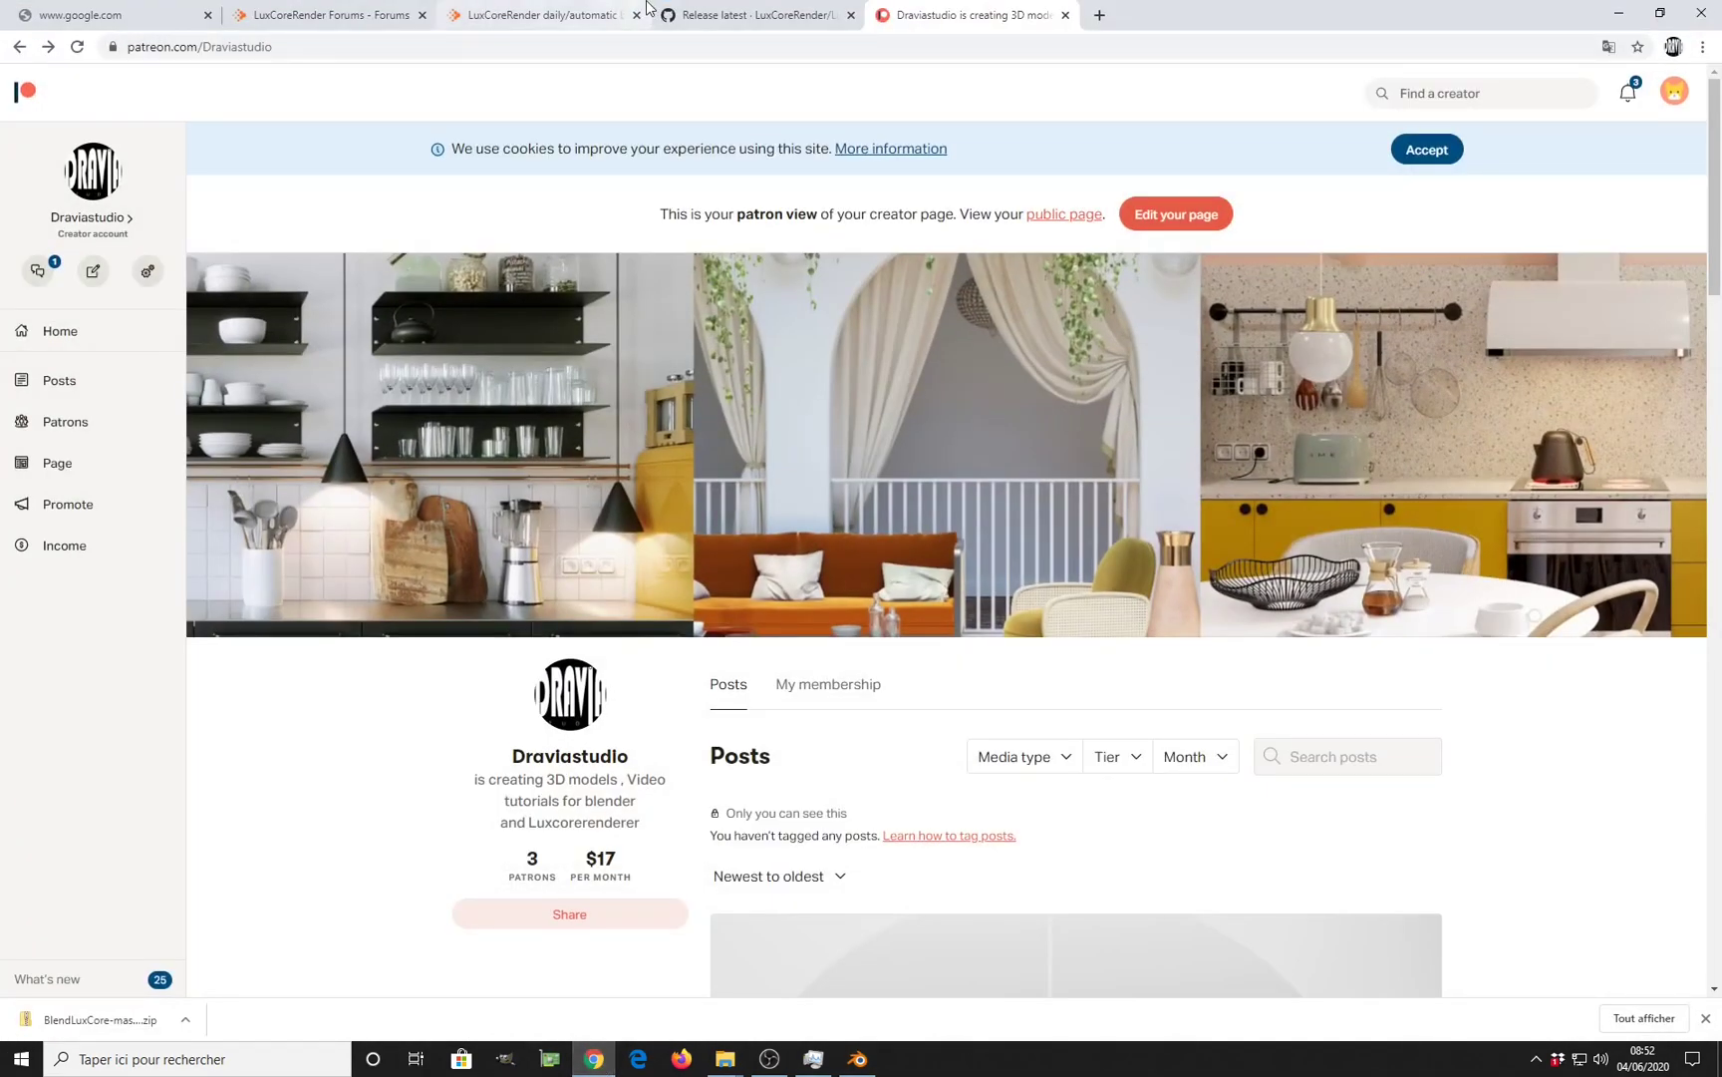
{"action": "left_click", "coordinate": [521, 14]}
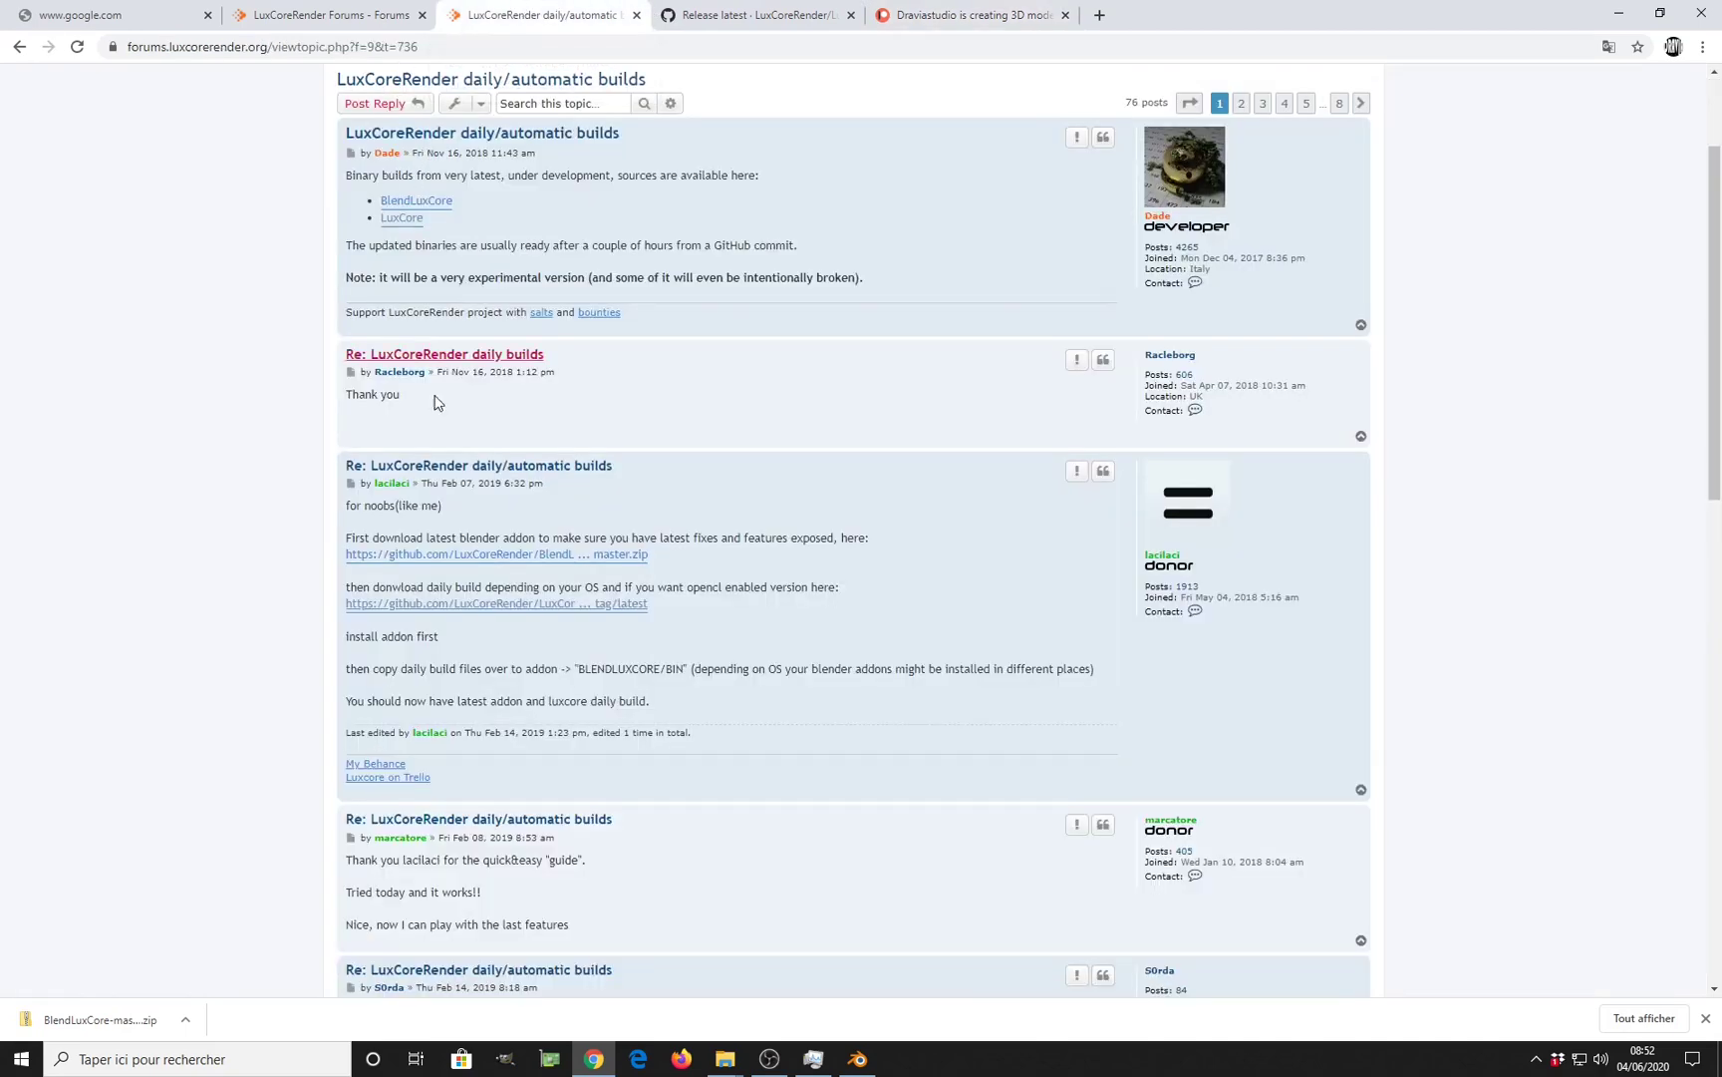
{"action": "scroll", "coordinate": [439, 409], "scroll_direction": "up", "scroll_amount": 3}
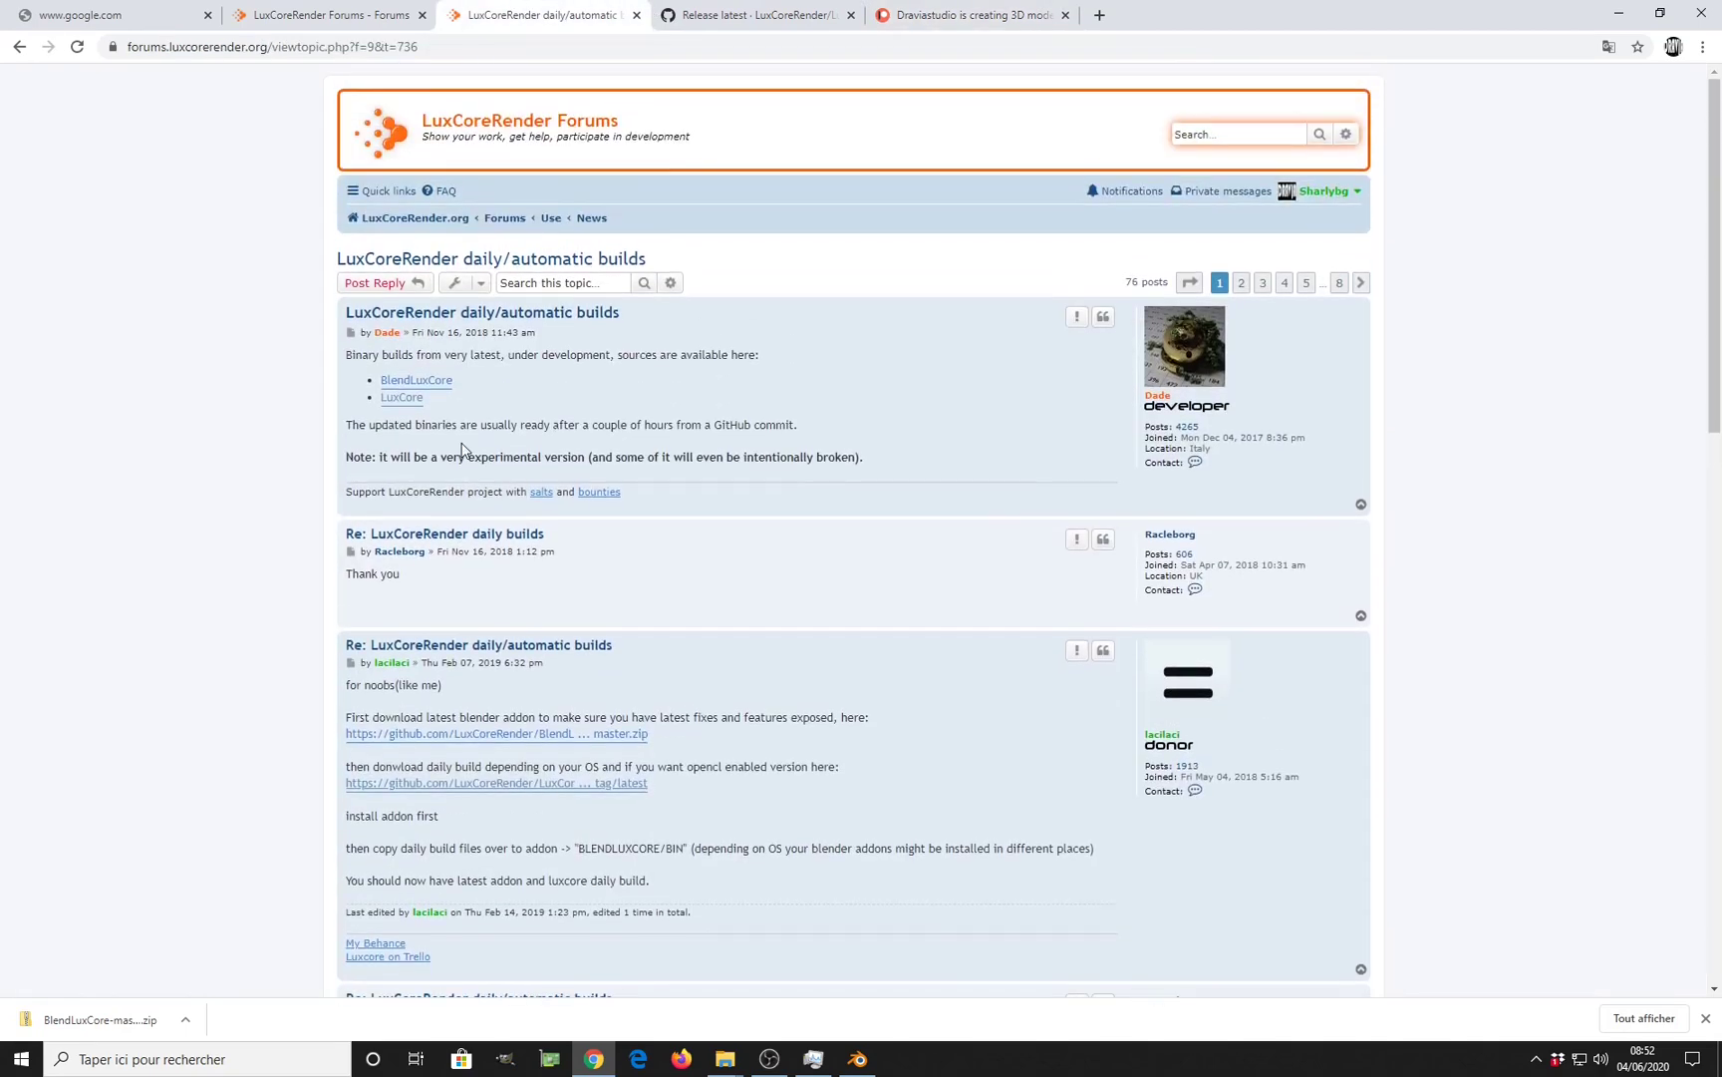
{"action": "left_click", "coordinate": [505, 218]}
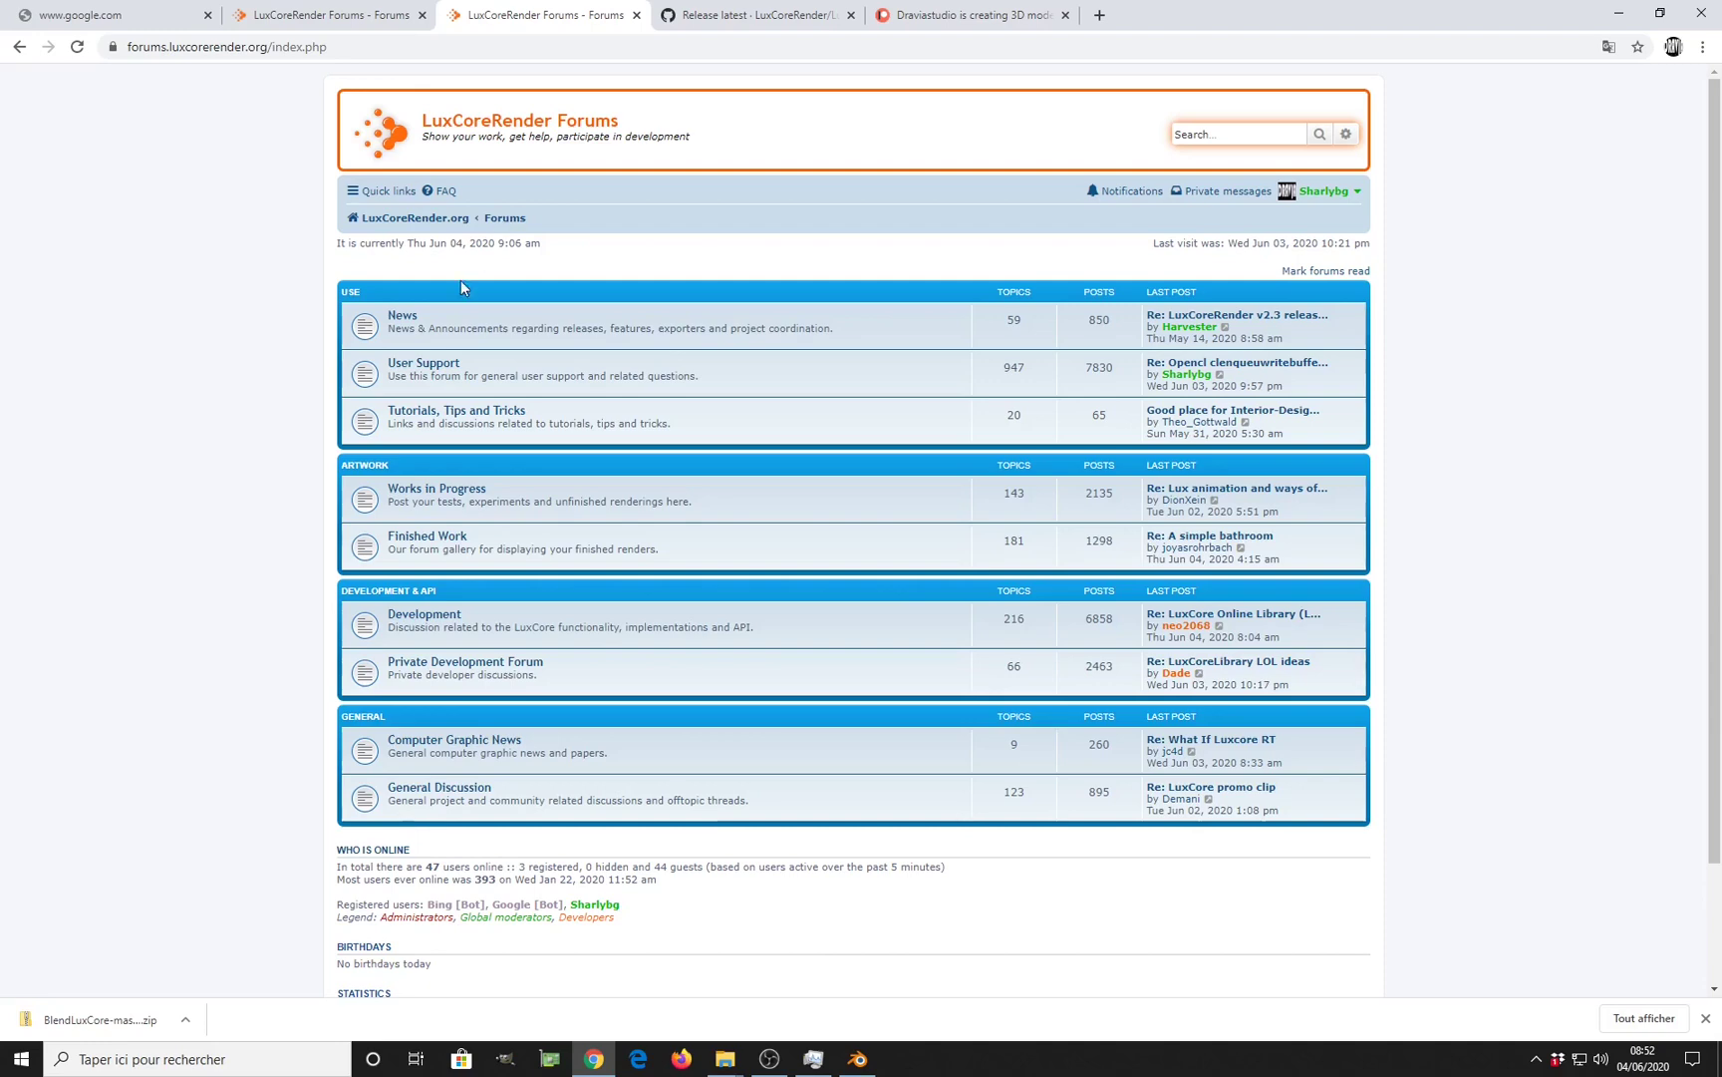
{"action": "left_click", "coordinate": [404, 317]}
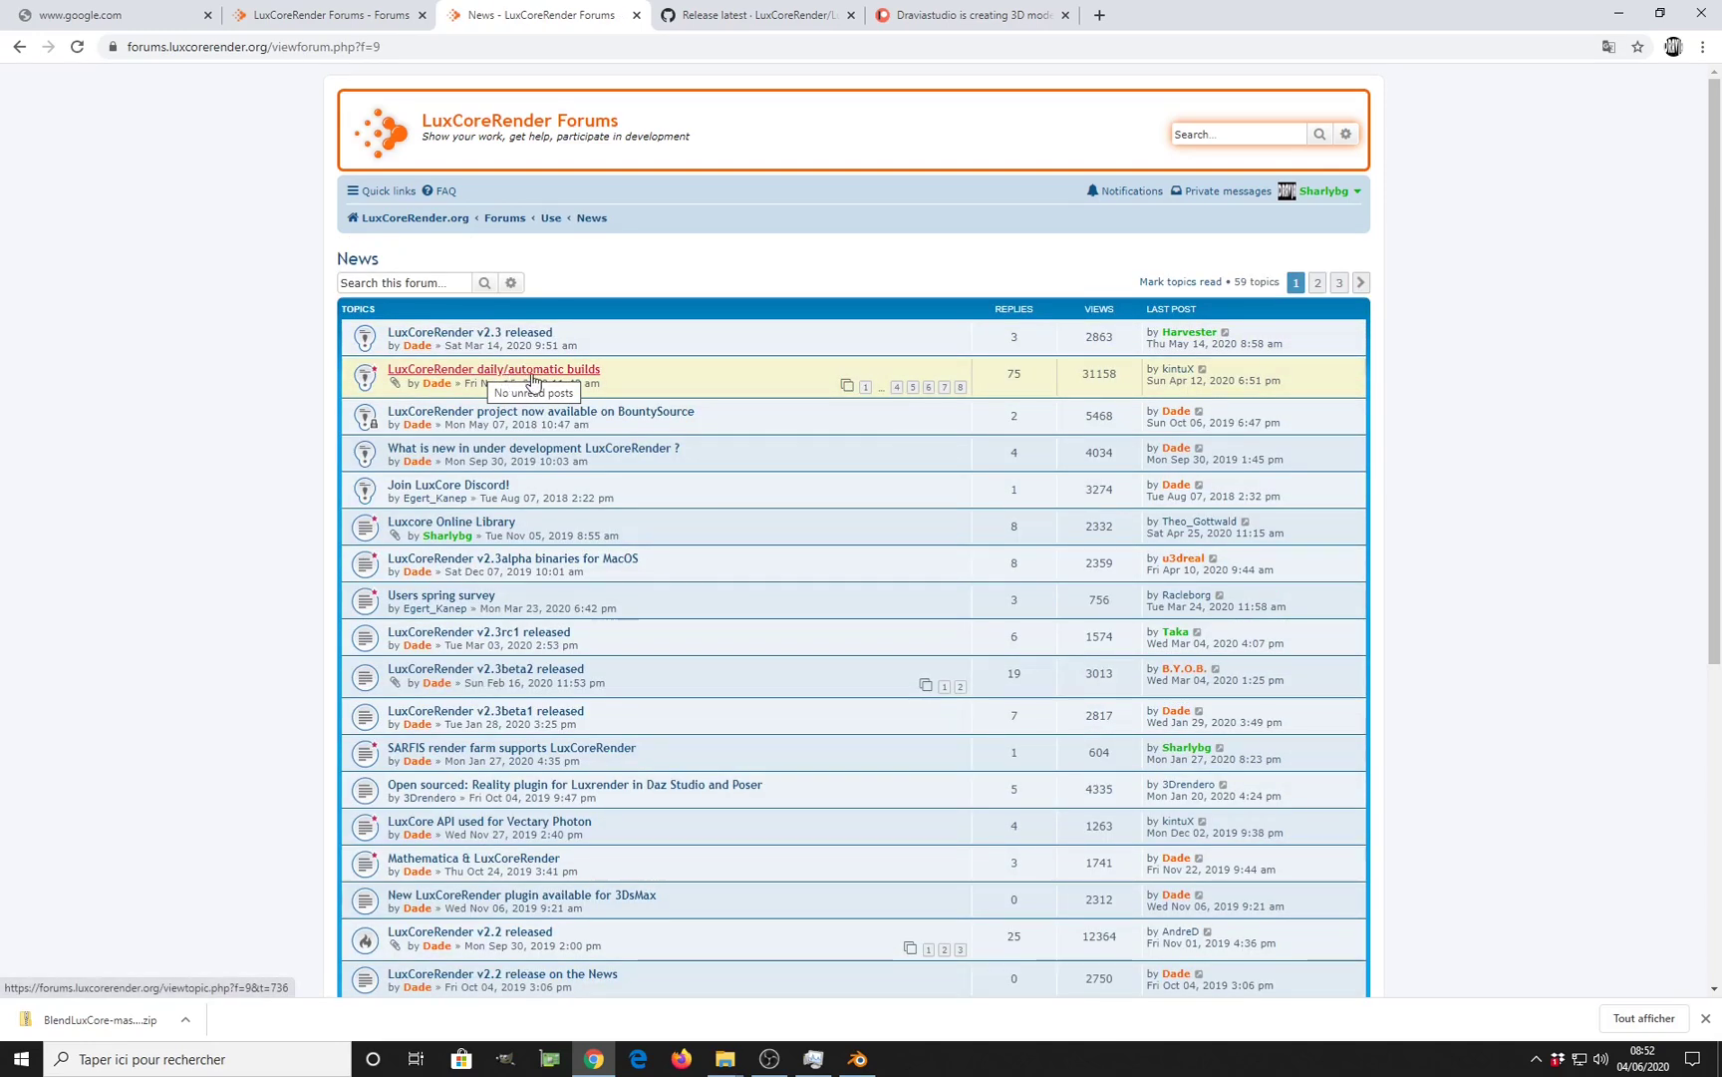
{"action": "left_click", "coordinate": [578, 373]}
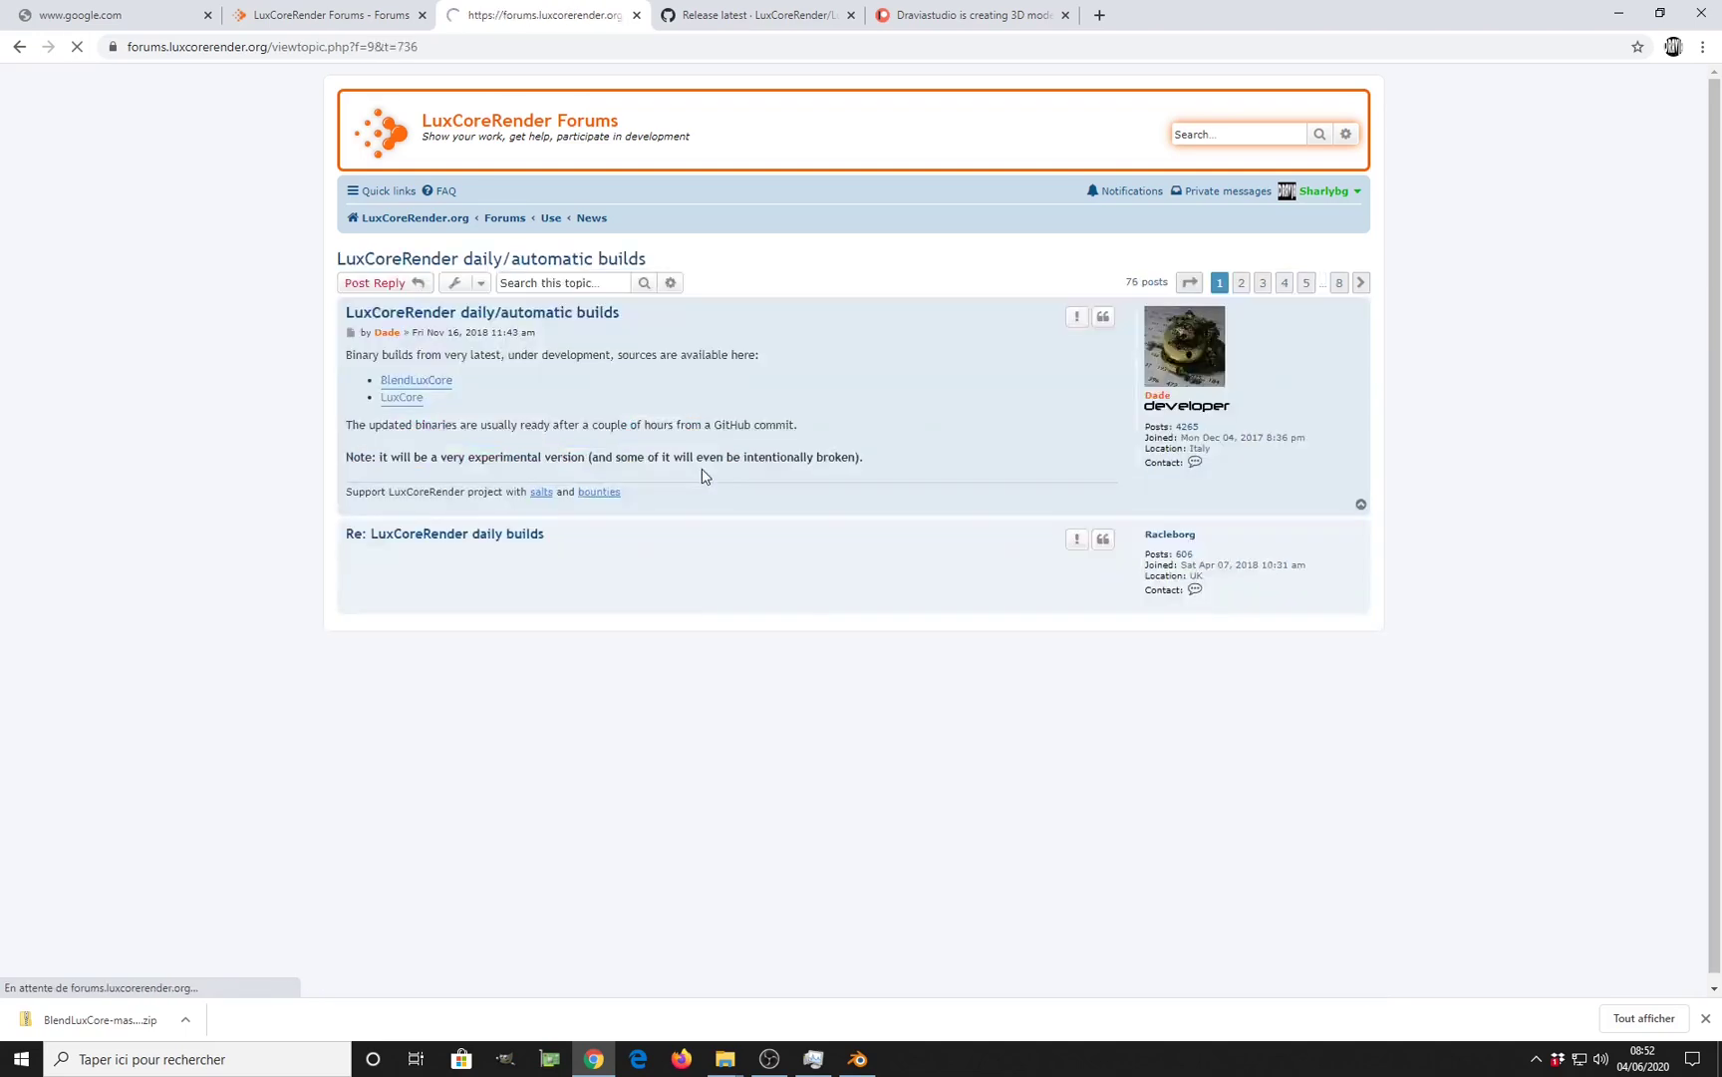
Review the forum post's download links for the BlendLuxCore add-on and daily build, and view the latest LuxCore release page on GitHub.
{"action": "scroll", "coordinate": [704, 477], "scroll_direction": "down", "scroll_amount": 3}
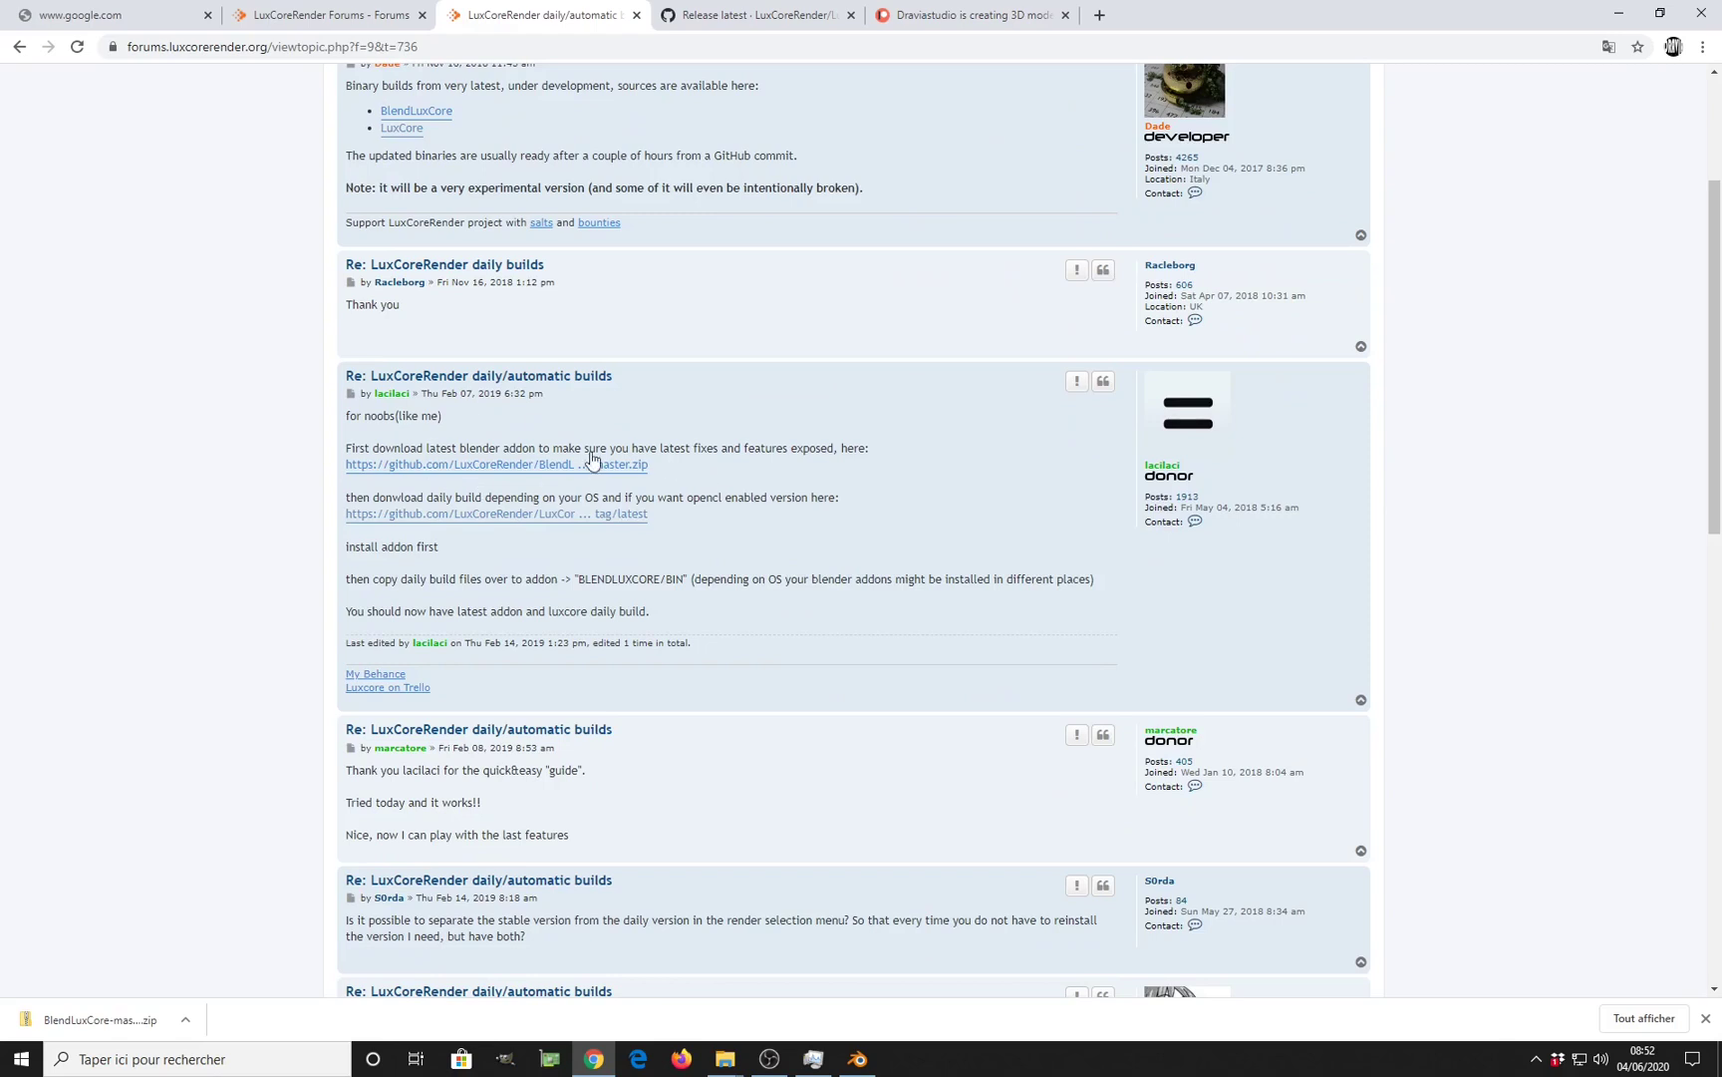
{"action": "scroll", "coordinate": [604, 495], "scroll_direction": "up", "scroll_amount": 1}
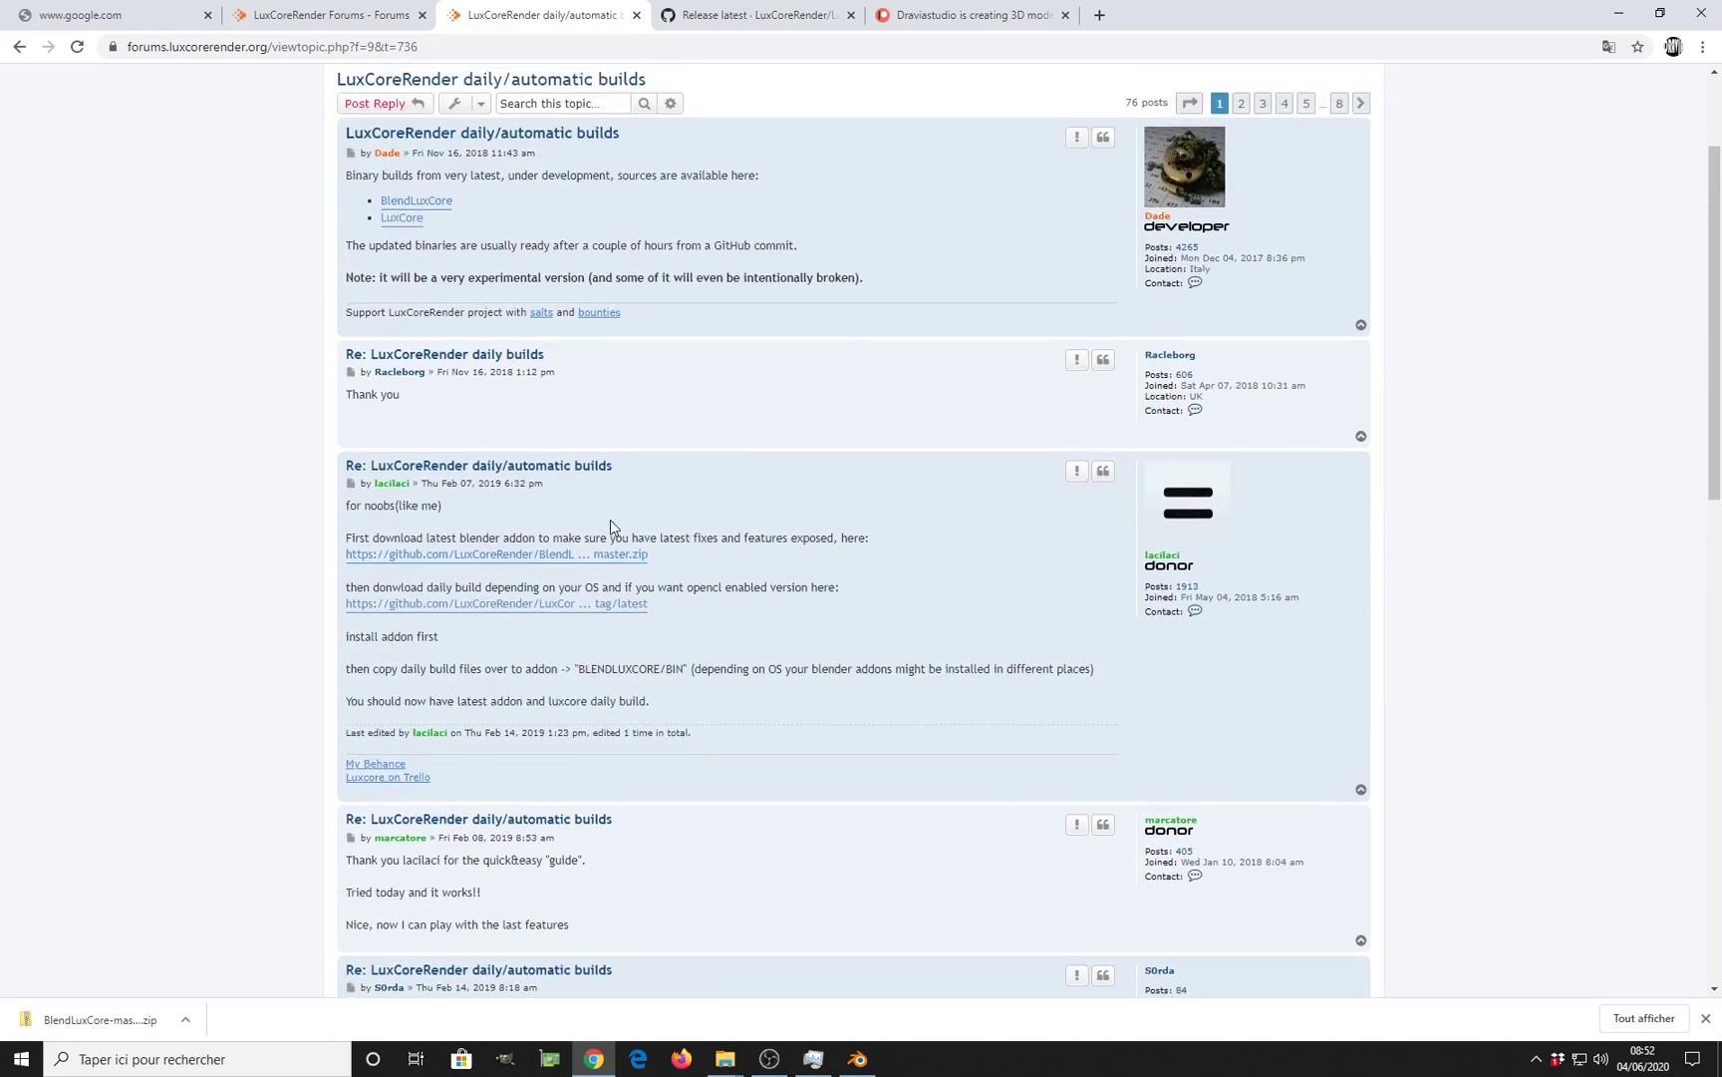
{"action": "scroll", "coordinate": [610, 520], "scroll_direction": "down", "scroll_amount": 1}
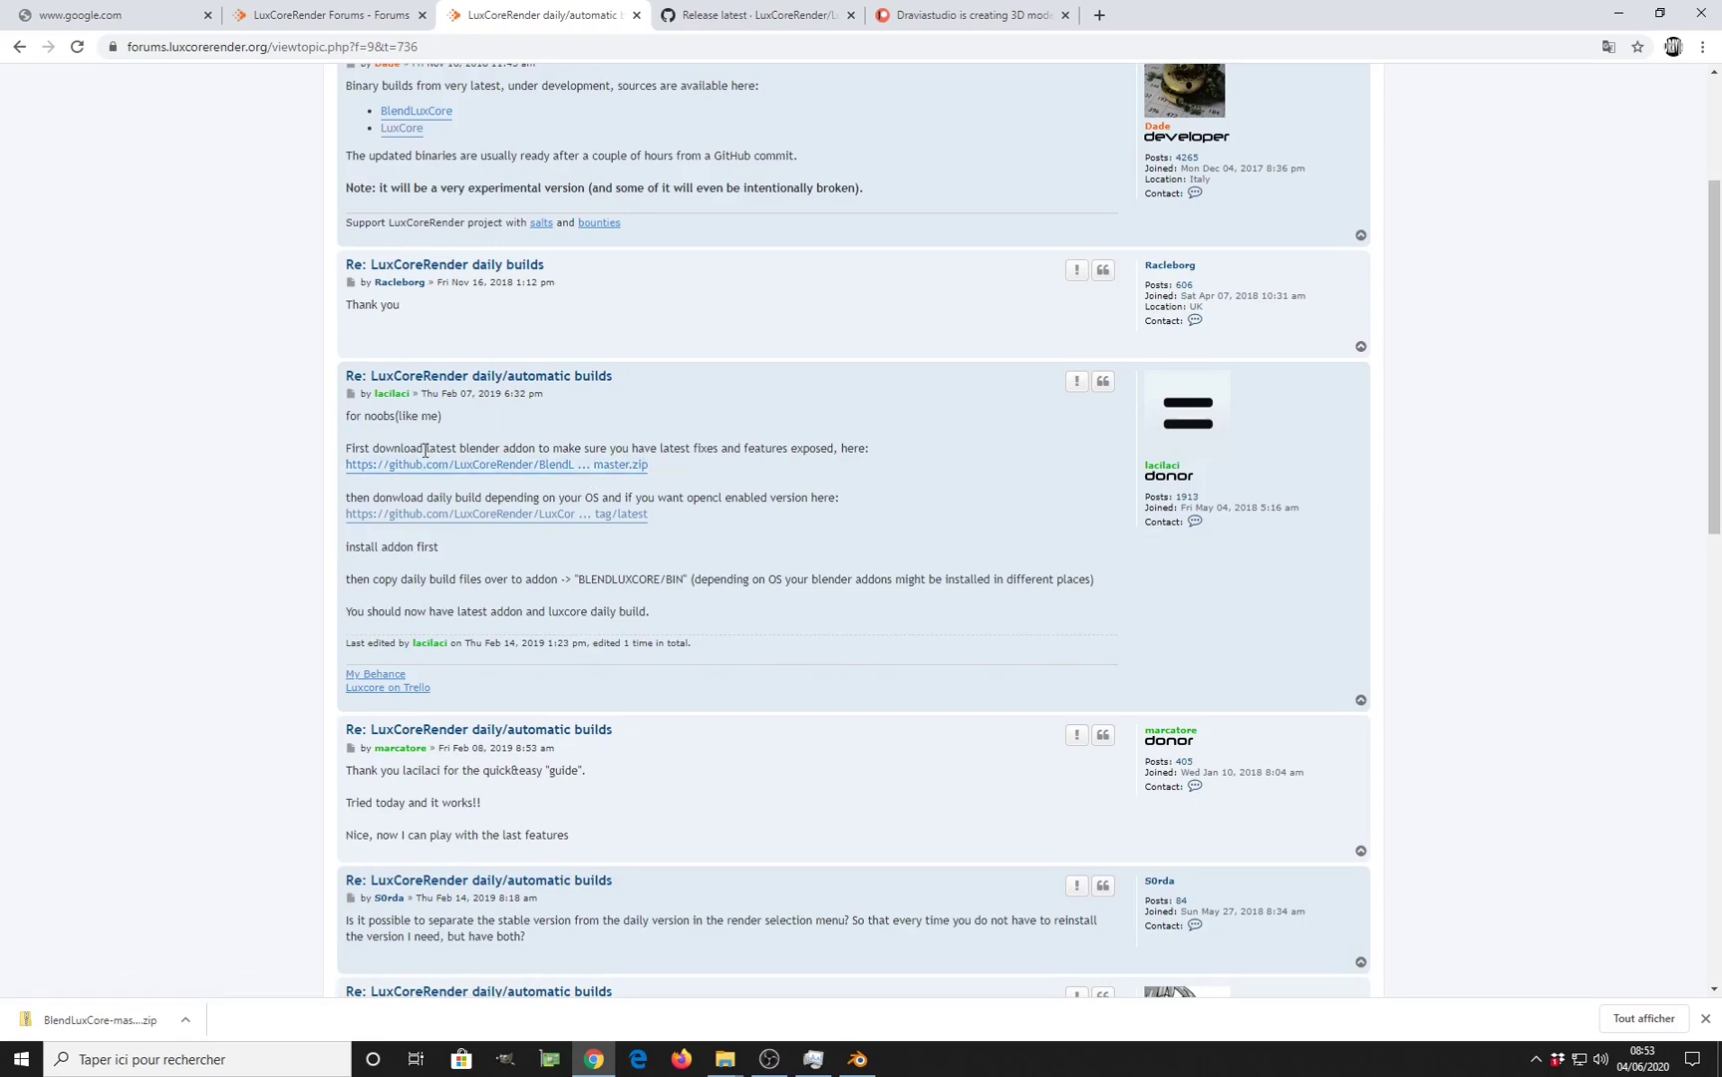
{"action": "right_click", "coordinate": [570, 518]}
{"action": "left_click", "coordinate": [767, 478]}
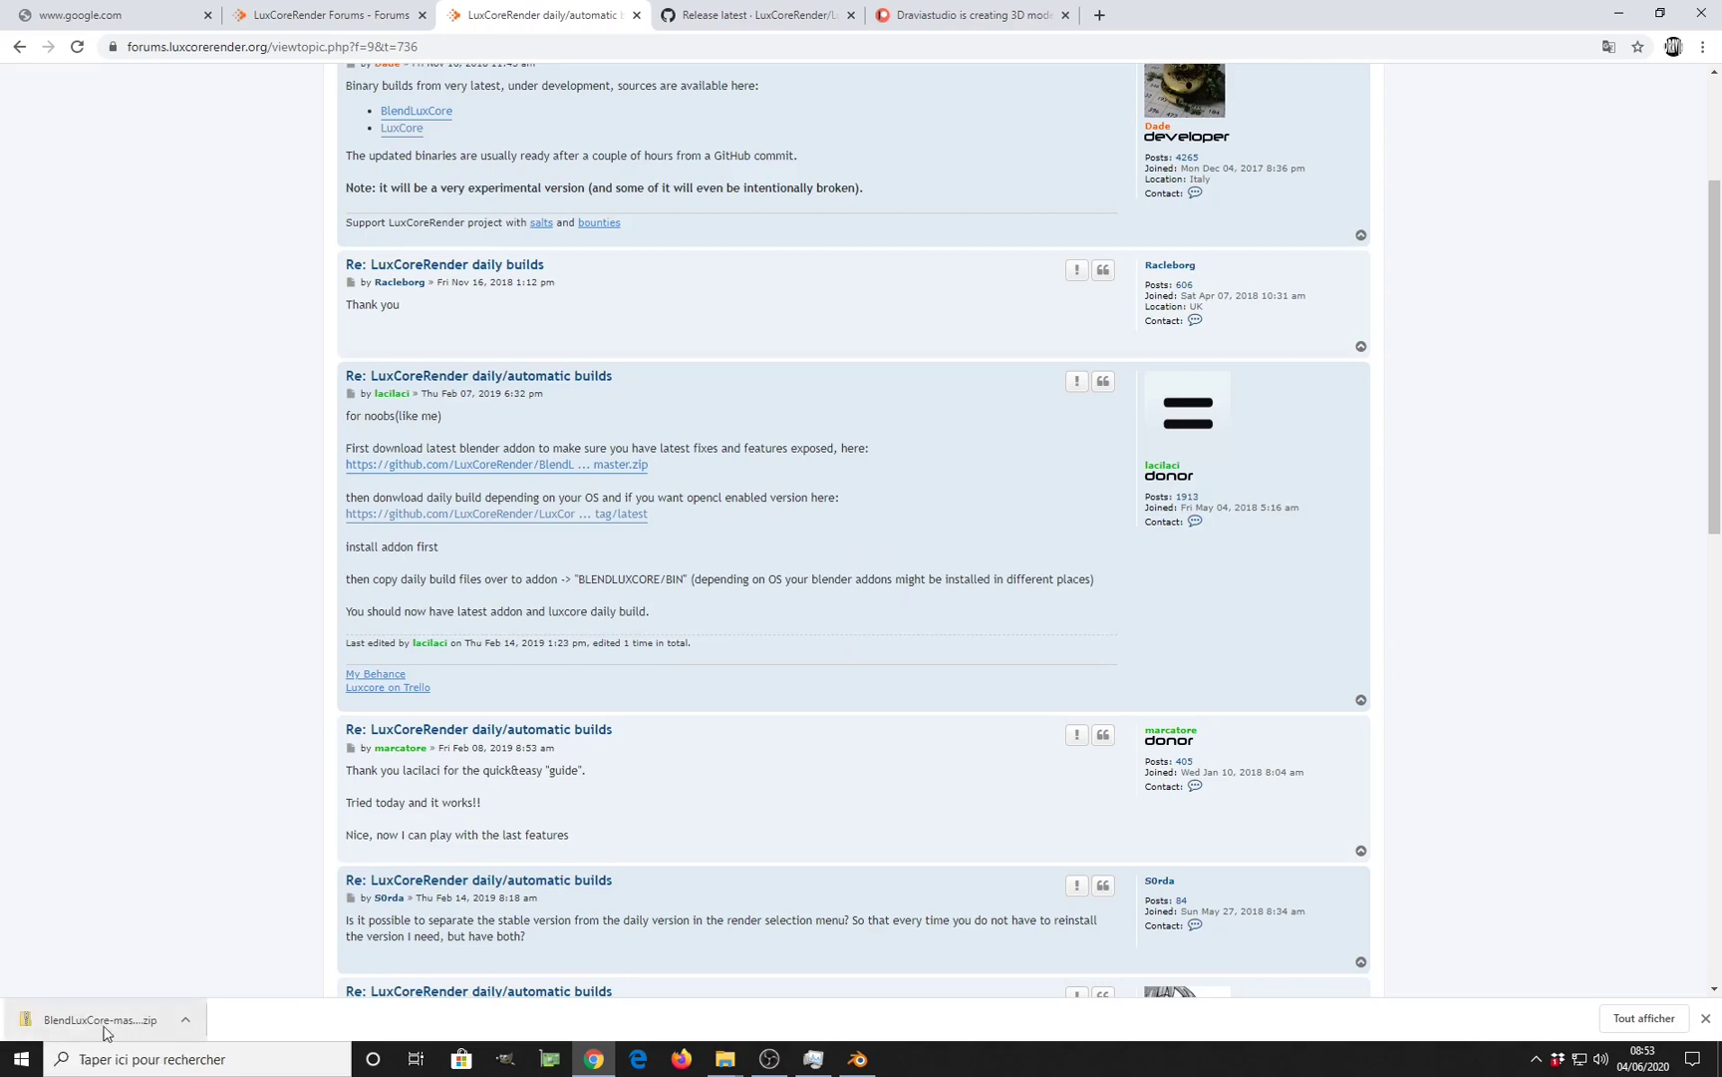
{"action": "right_click", "coordinate": [531, 514]}
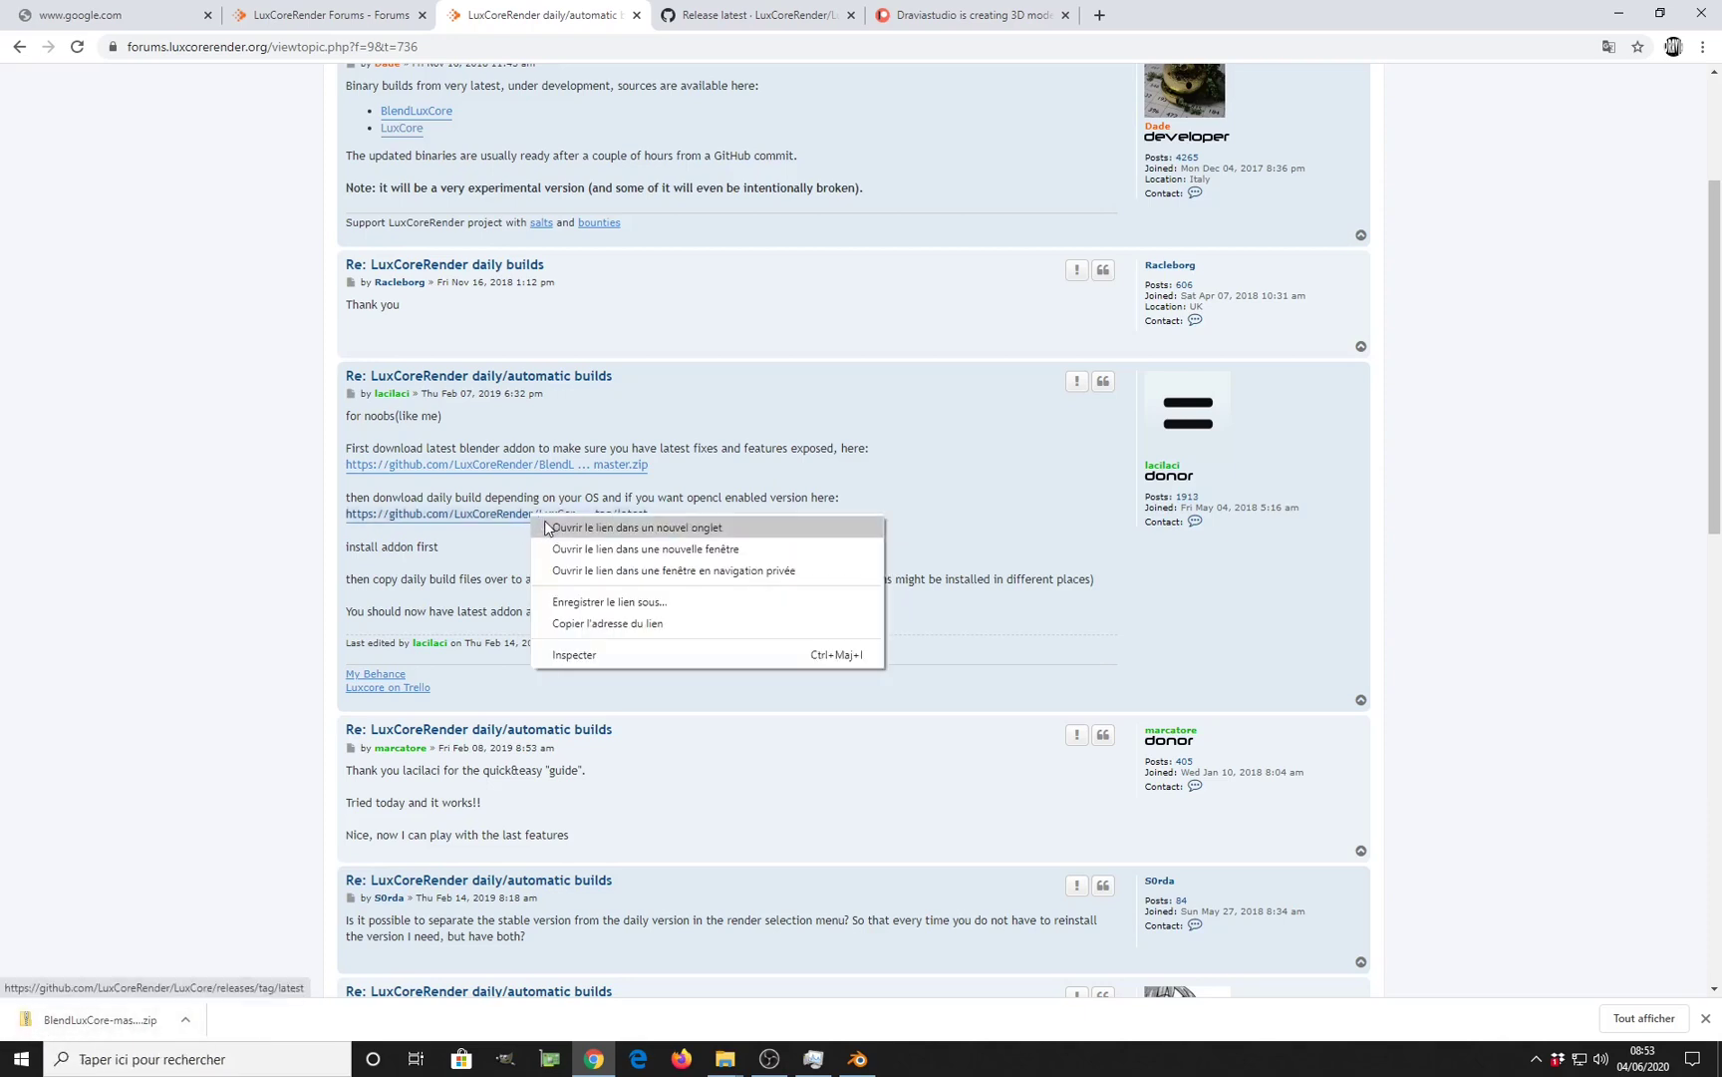
{"action": "left_click", "coordinate": [867, 466]}
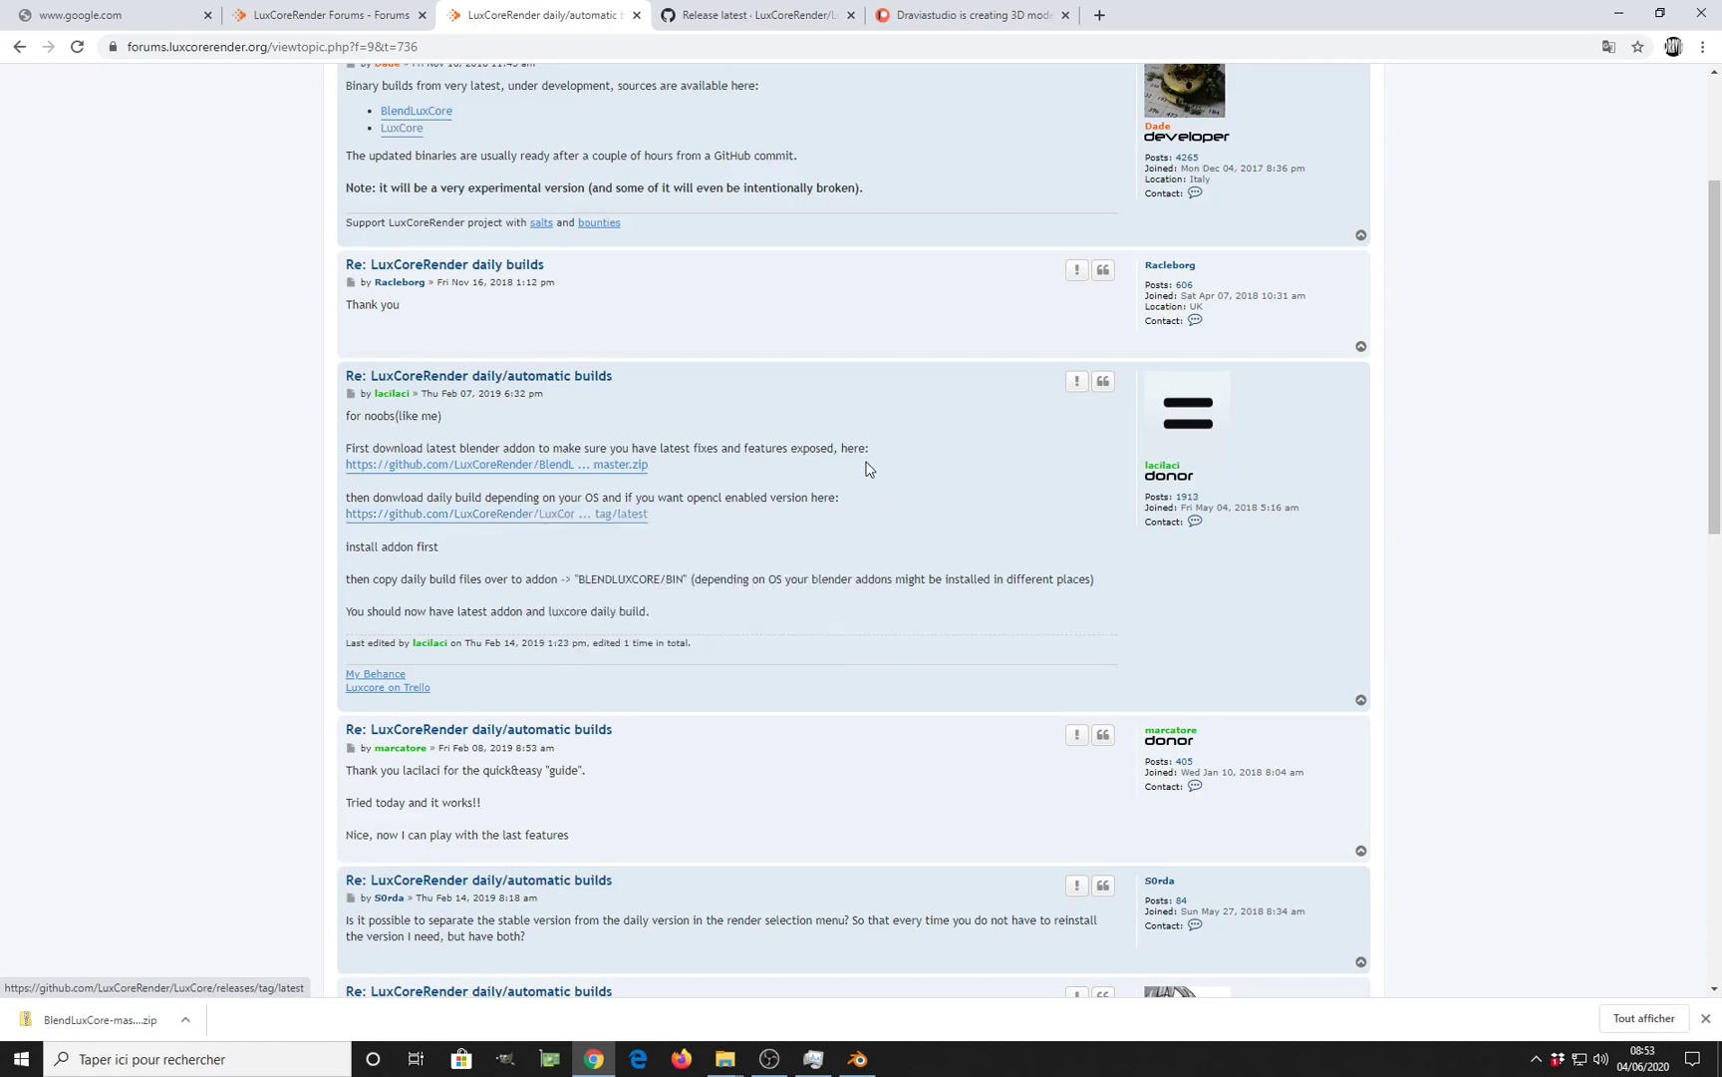
{"action": "left_click", "coordinate": [738, 8]}
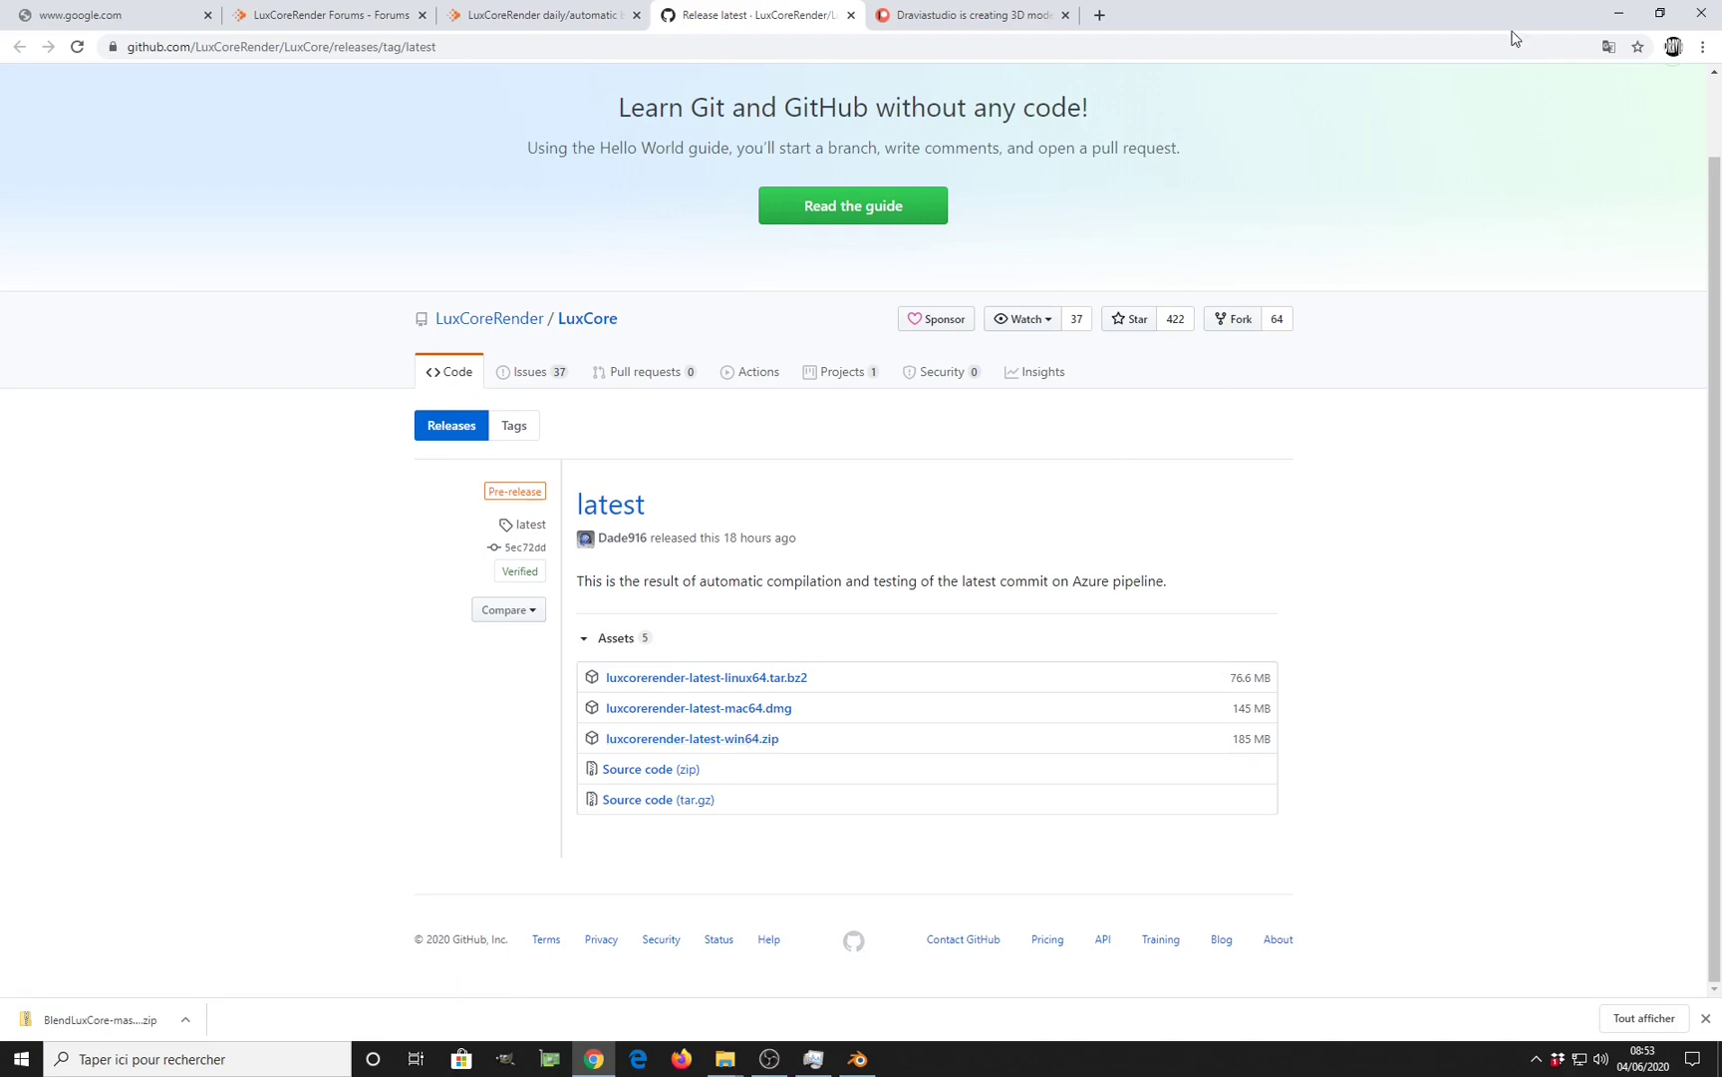
Place the luxcorerender and BlendLuxCore zip archives near each other in the middle of the desktop and delete the old BlendLuxCore folder.
{"action": "left_click", "coordinate": [1617, 14]}
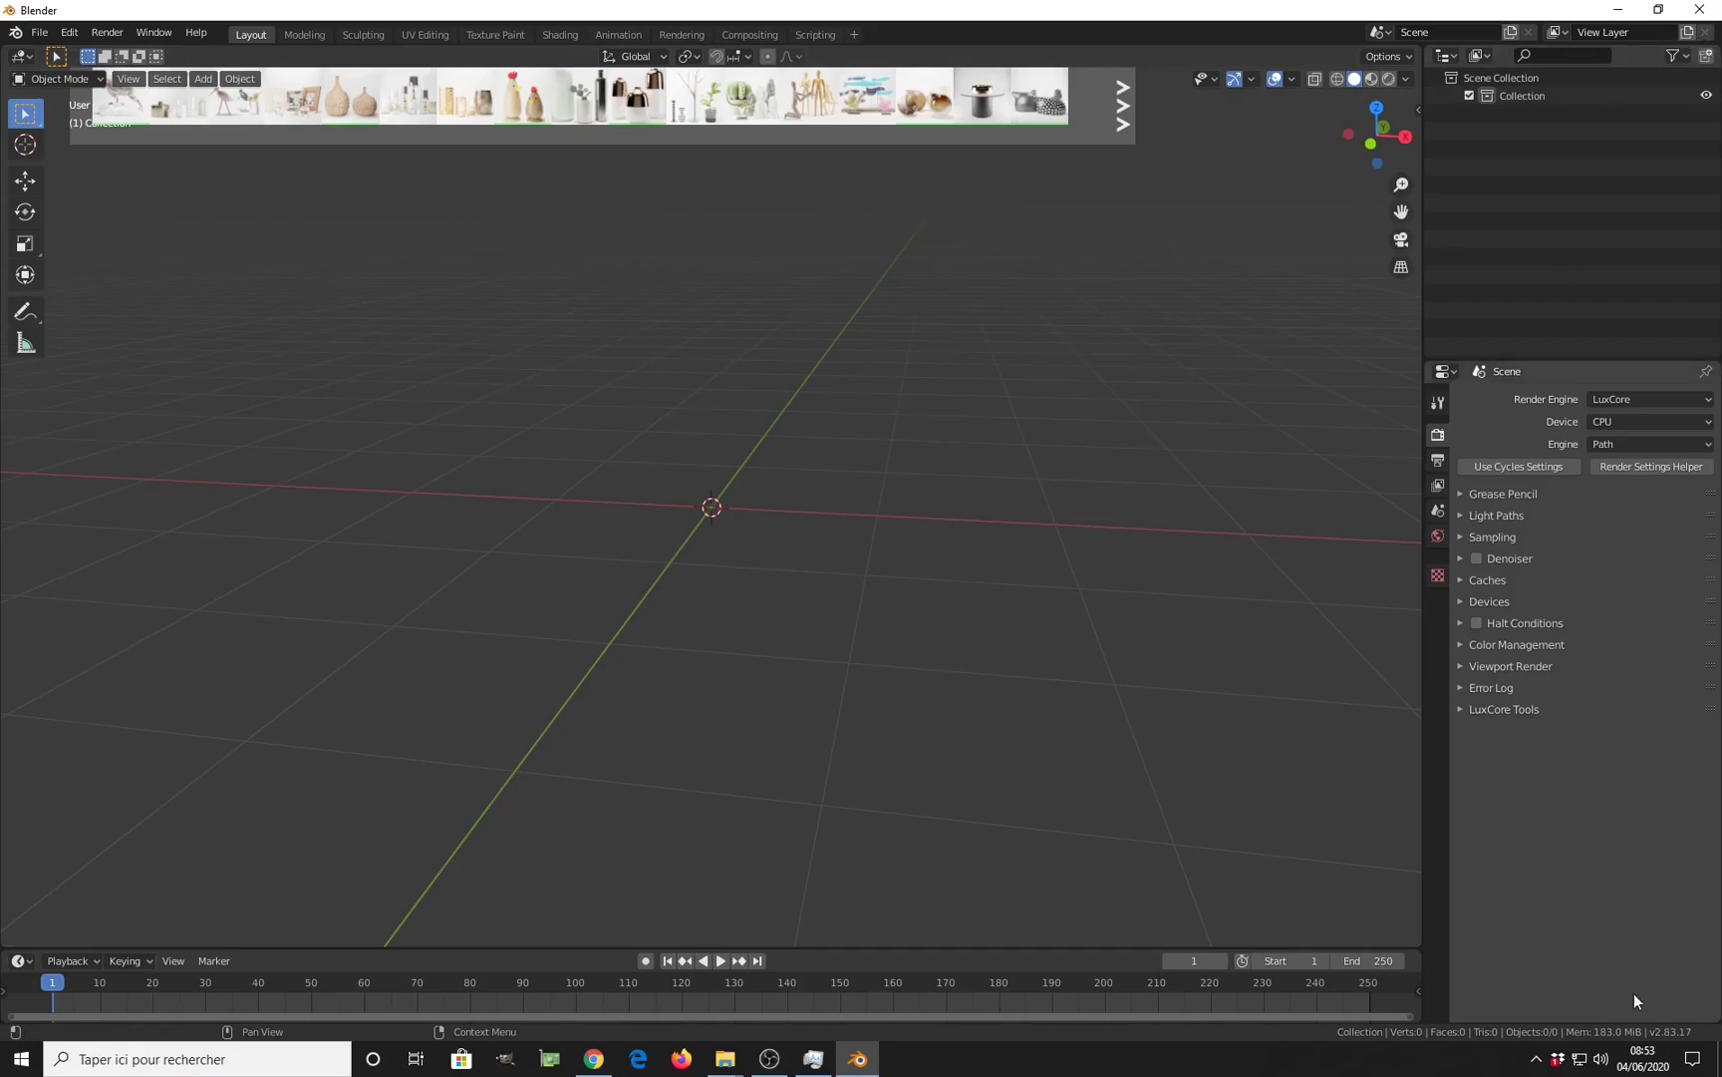
{"action": "left_click", "coordinate": [1719, 1058]}
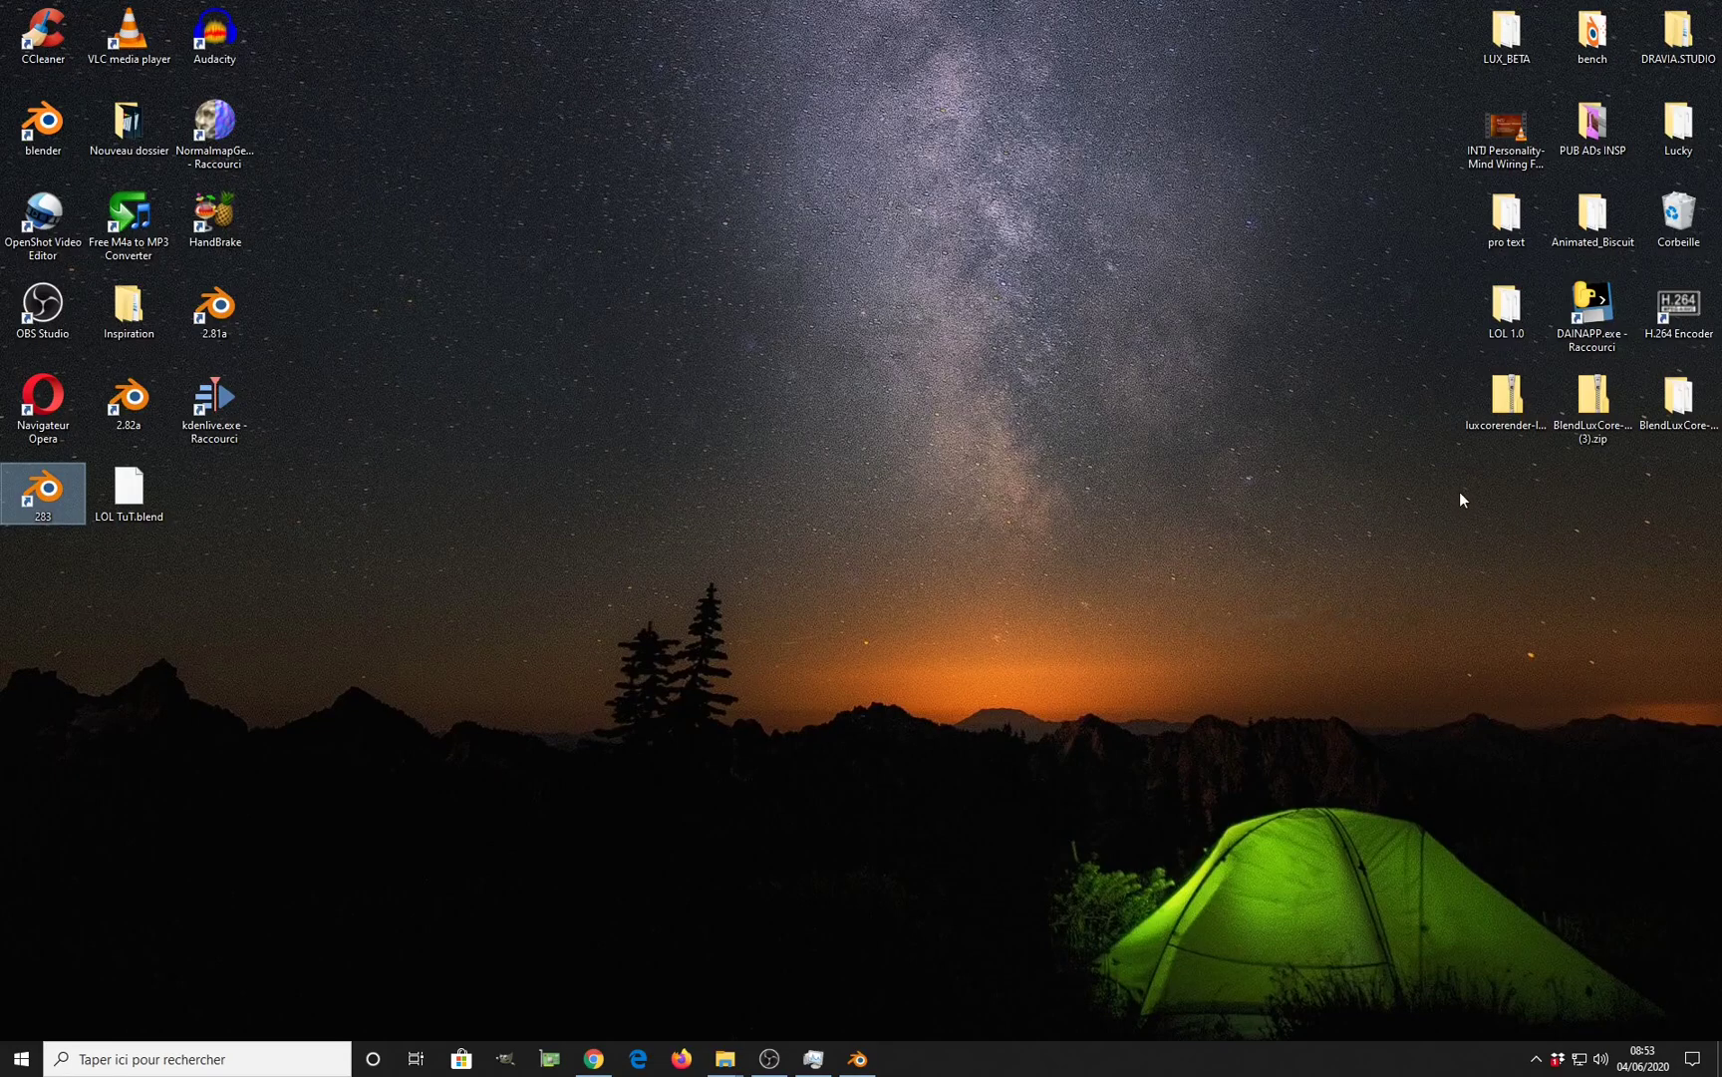
{"action": "left_click_drag", "start_coordinate": [1506, 399], "coordinate": [818, 317]}
{"action": "left_click_drag", "start_coordinate": [1586, 399], "coordinate": [646, 317]}
{"action": "left_click", "coordinate": [817, 317]}
{"action": "left_click", "coordinate": [904, 317]}
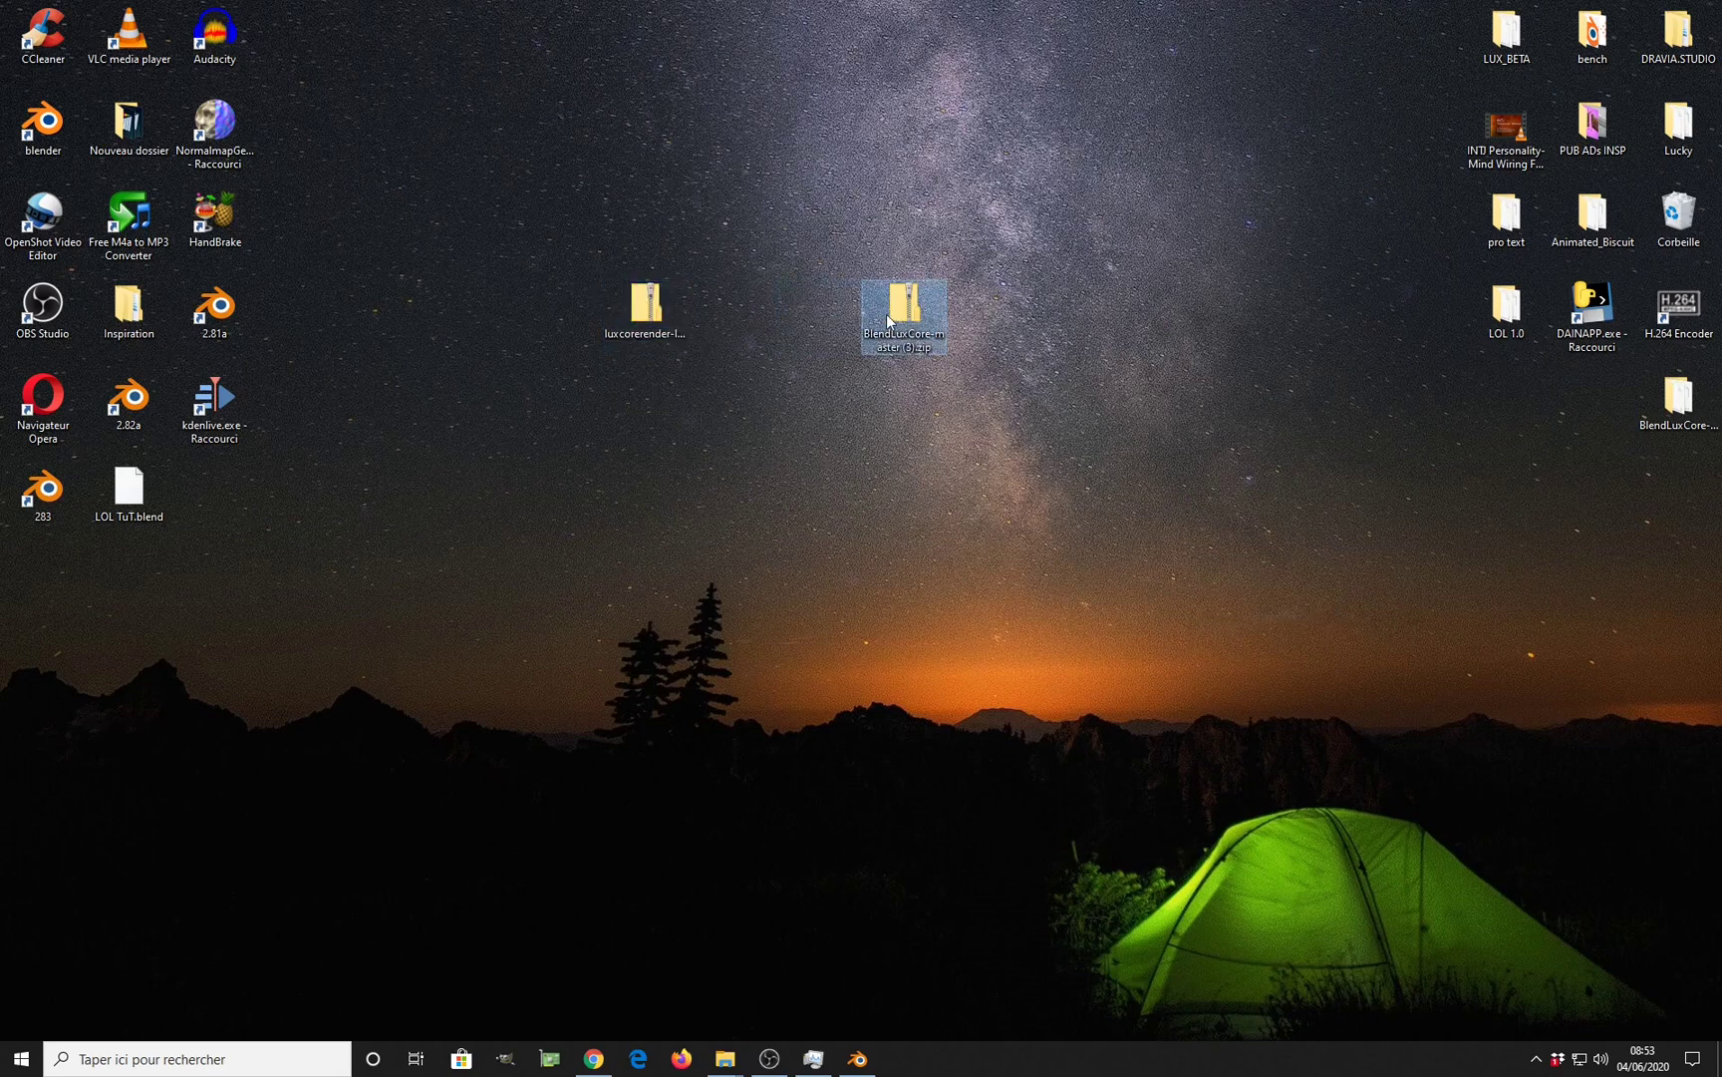
{"action": "left_click_drag", "start_coordinate": [903, 317], "coordinate": [819, 317]}
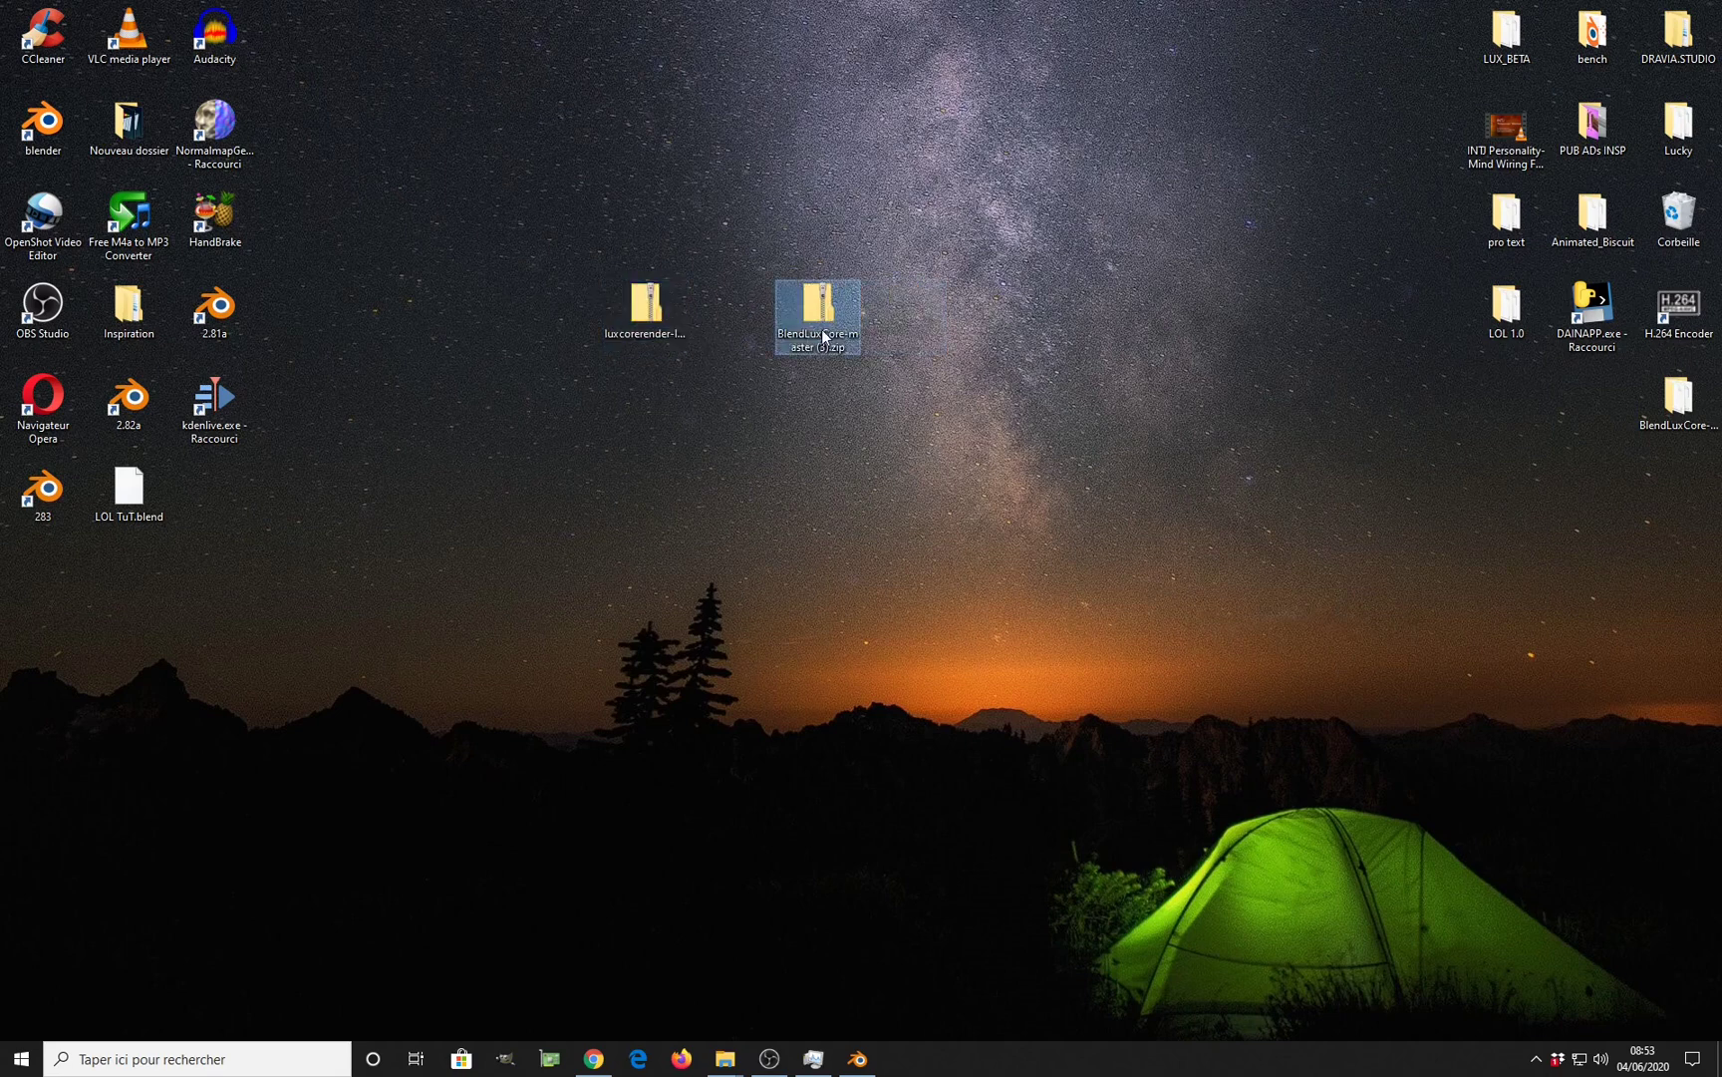
{"action": "left_click", "coordinate": [1693, 413]}
{"action": "key", "text": "Delete"}
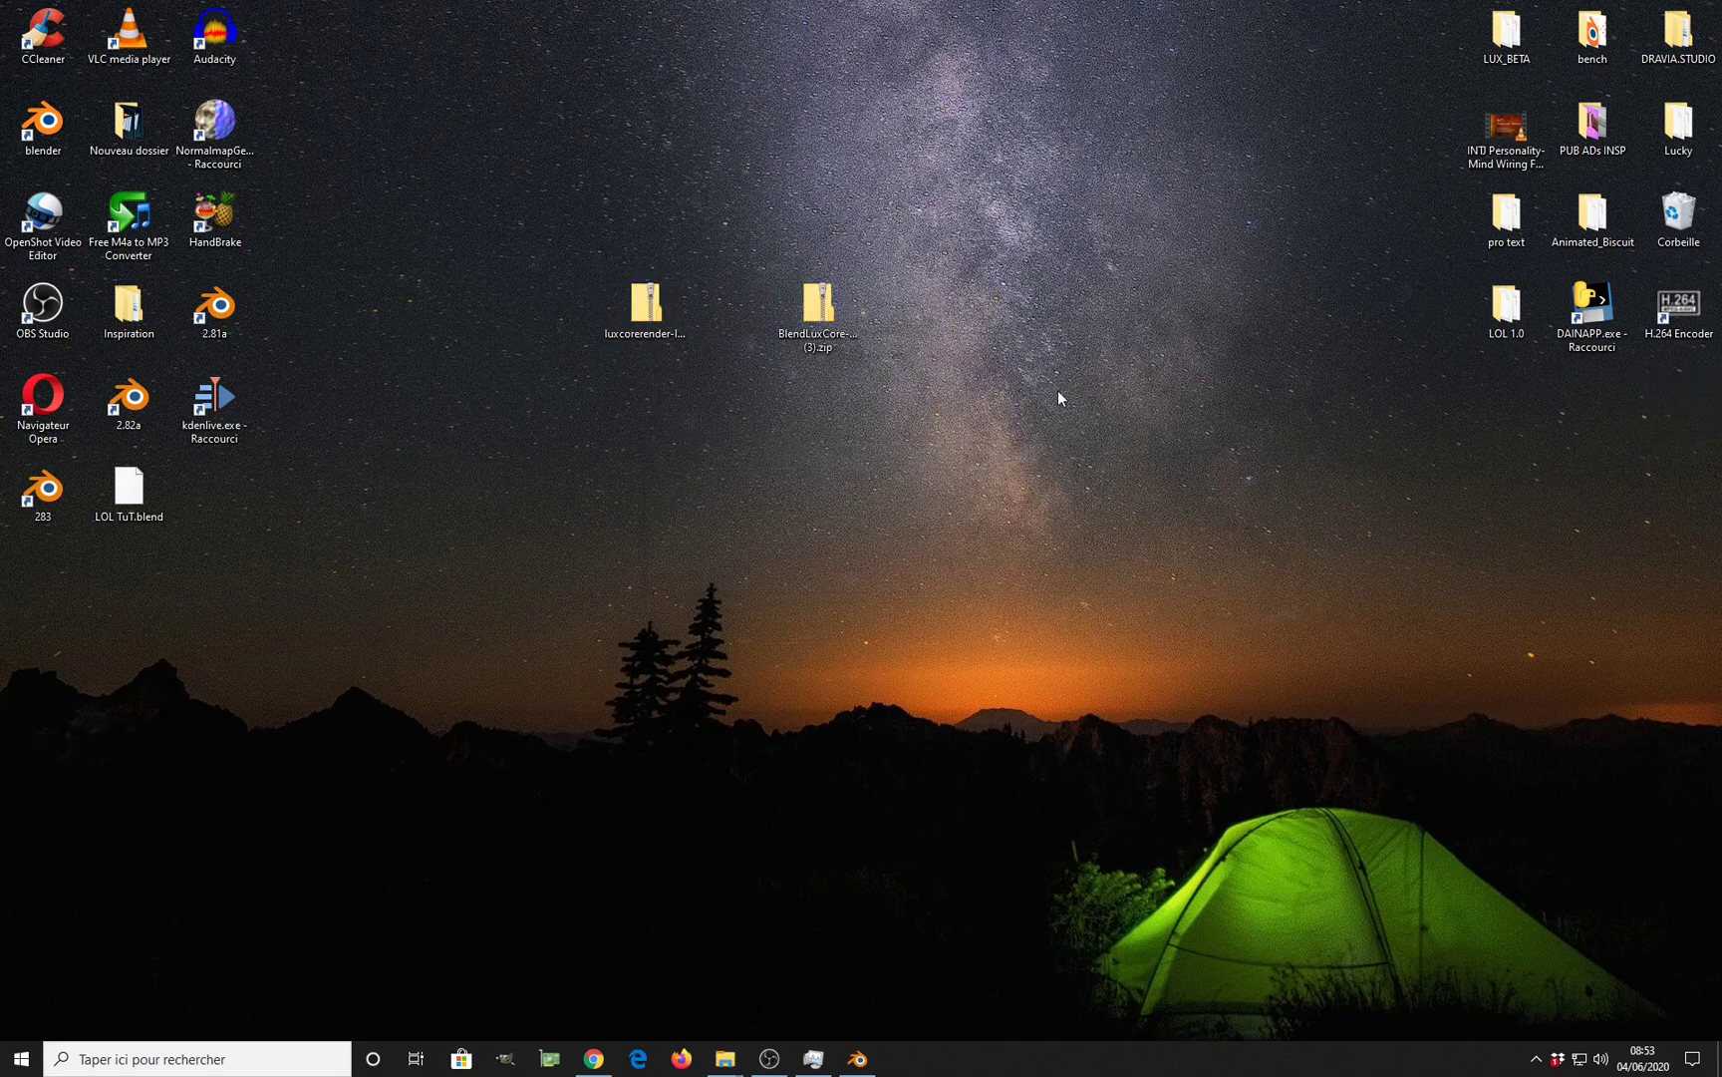
Extract the BlendLuxCore-master folder from its zip archive to the desktop and disable f.lux for an hour.
{"action": "double_click", "coordinate": [830, 327]}
{"action": "left_click_drag", "start_coordinate": [1206, 203], "coordinate": [668, 513]}
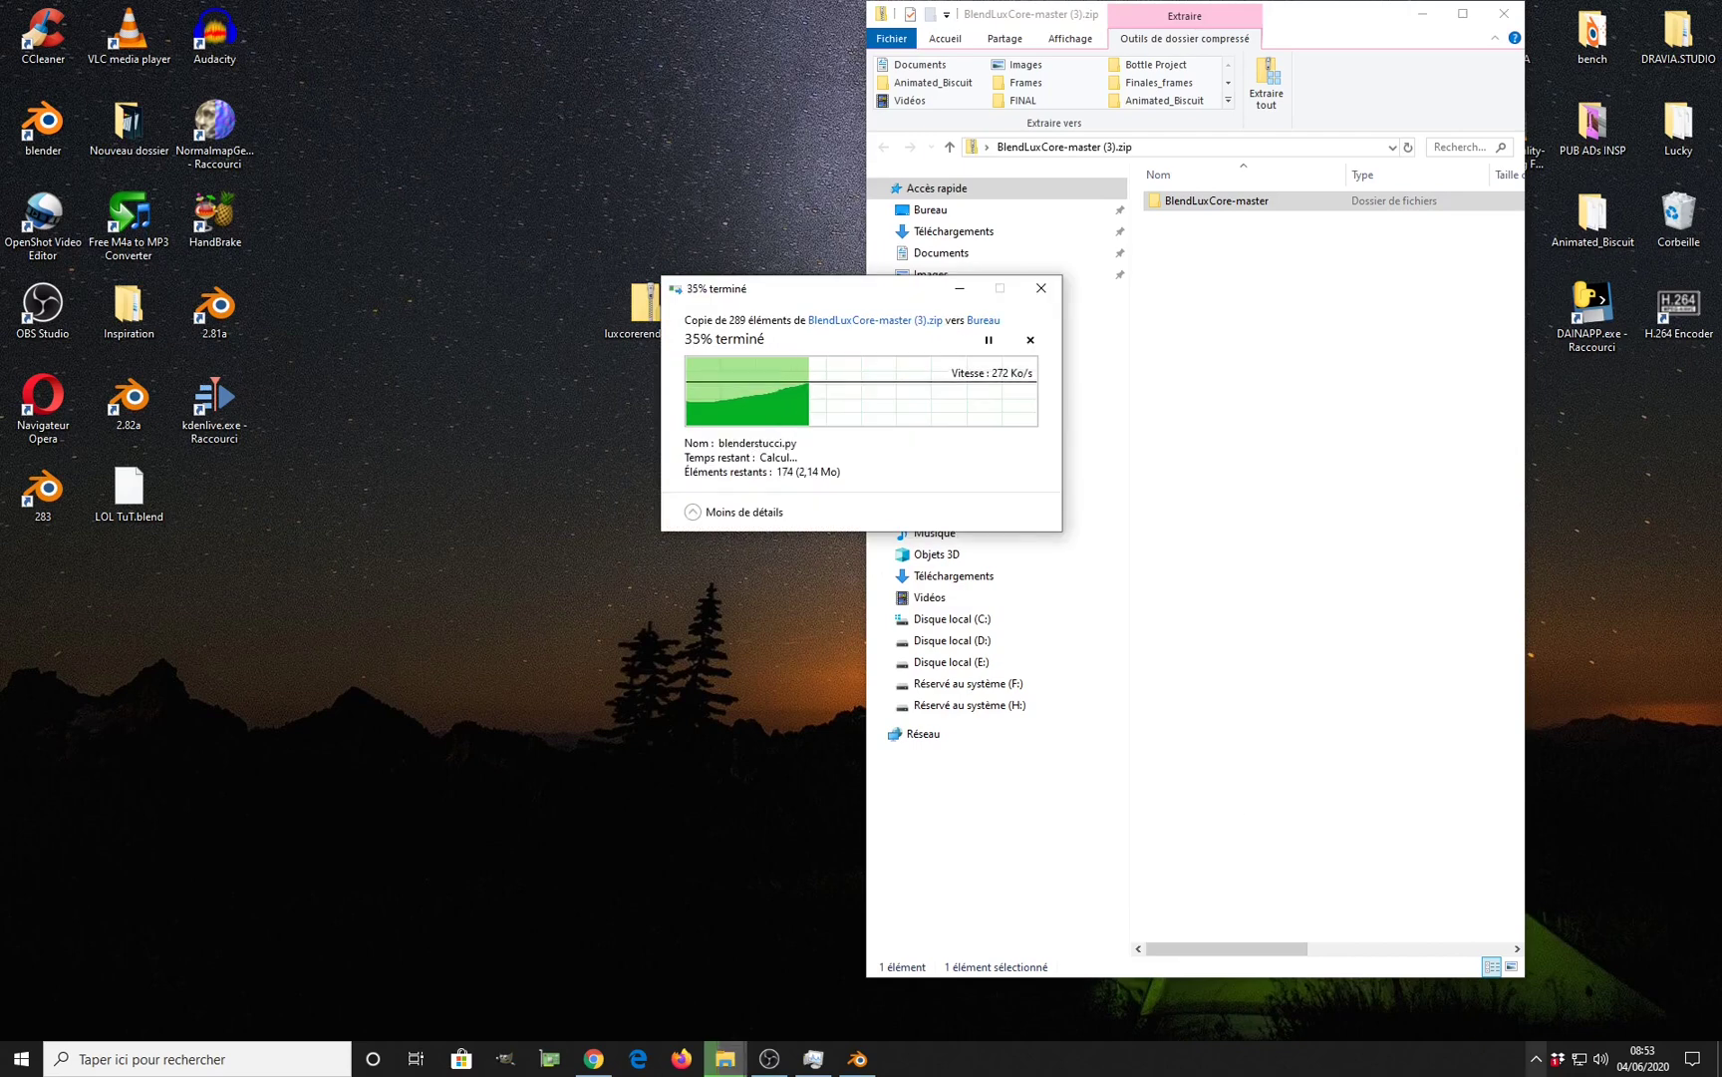
{"action": "right_click", "coordinate": [1486, 985]}
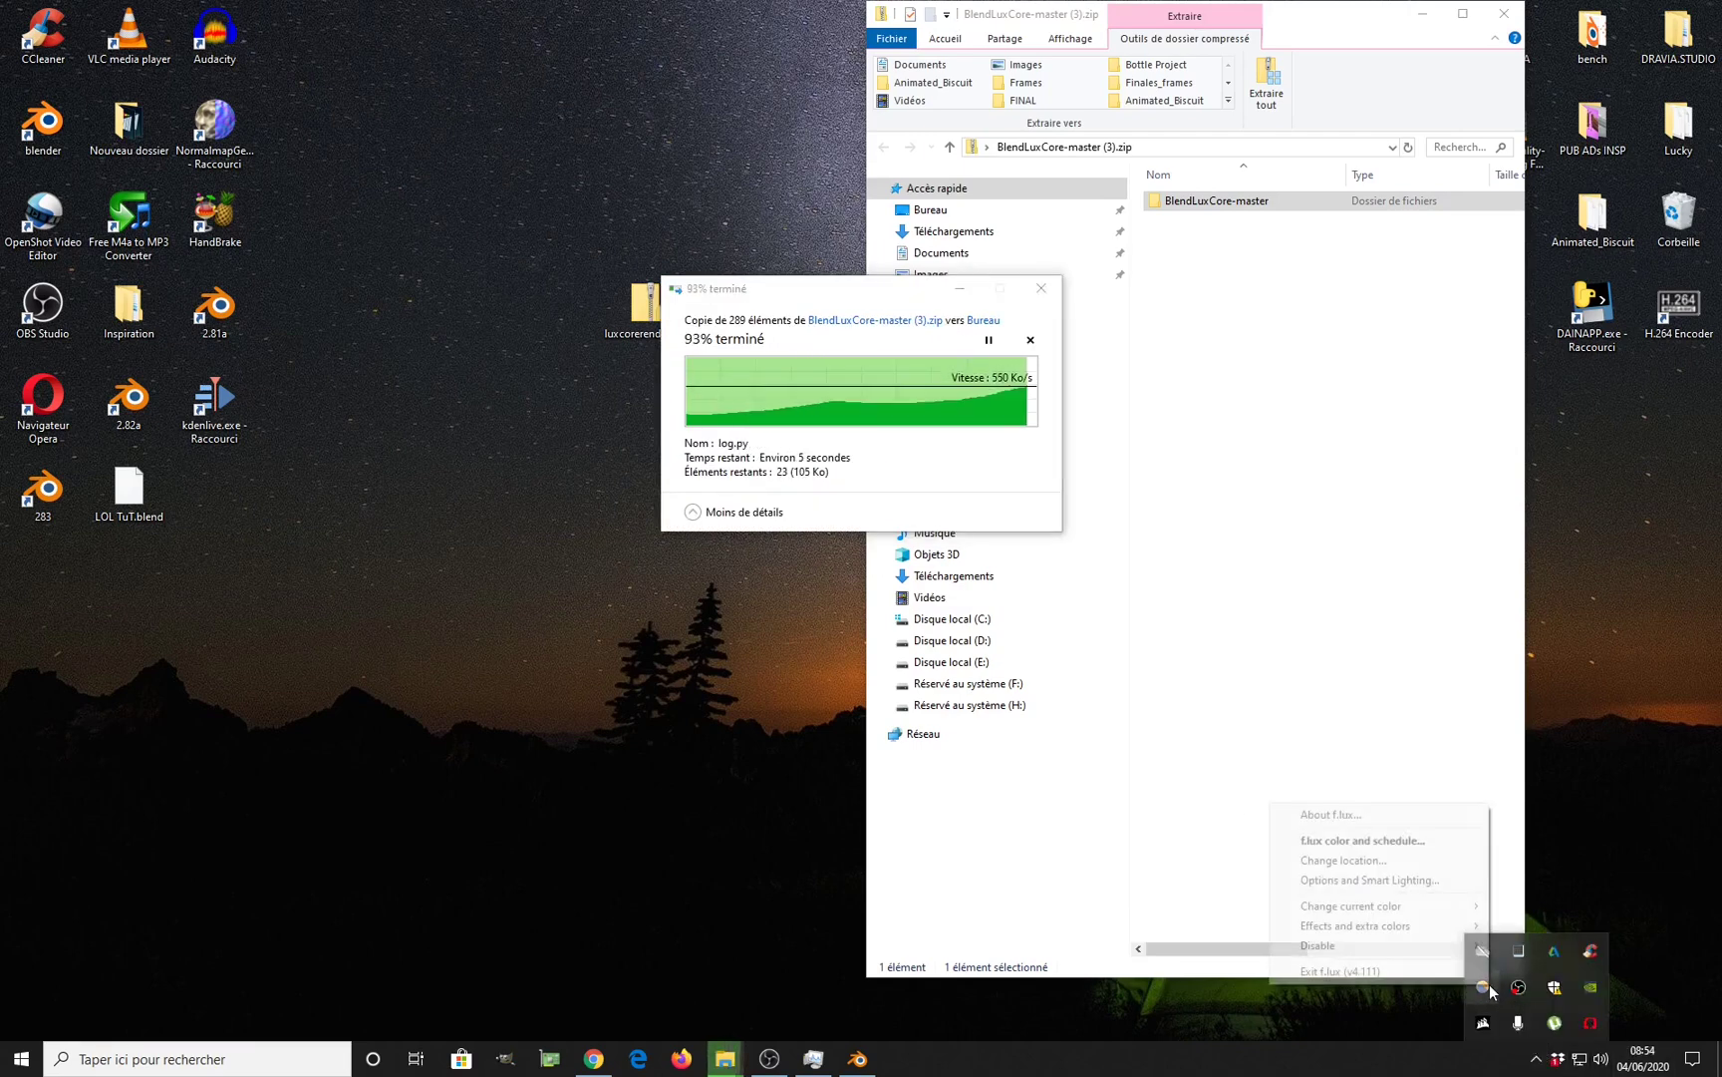
{"action": "mouse_move", "coordinate": [1453, 957]}
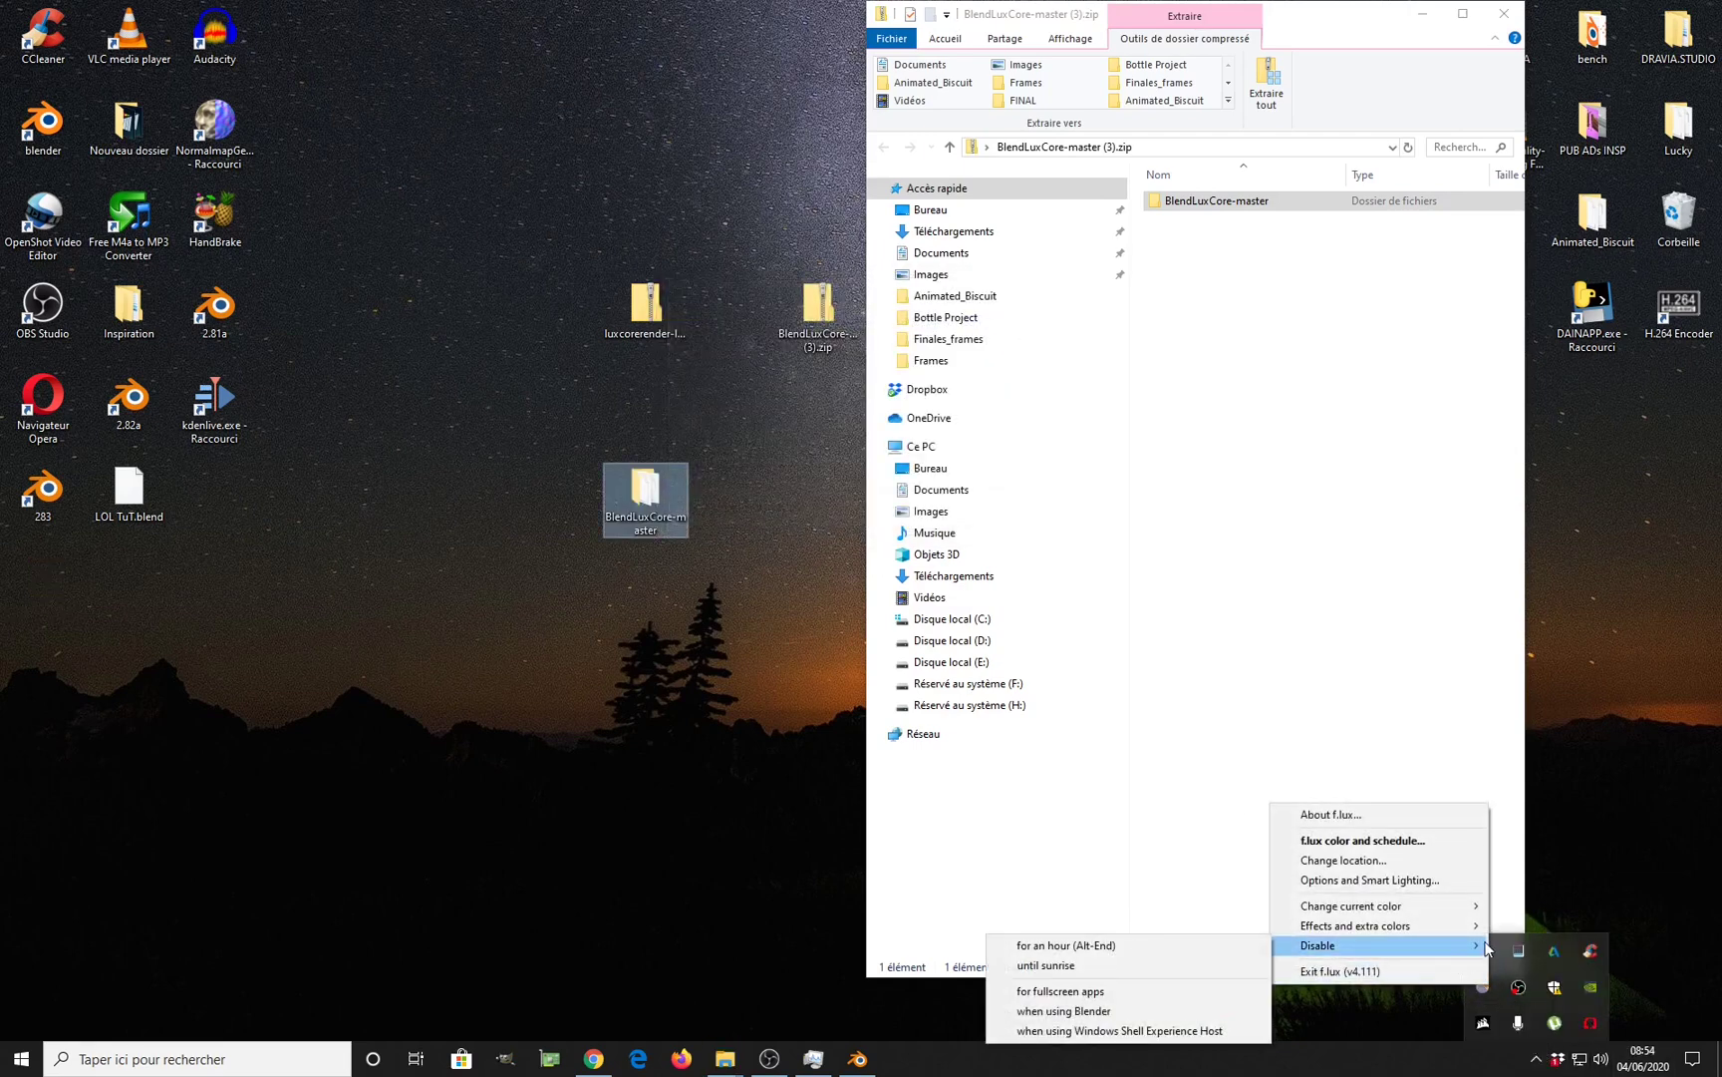
{"action": "left_click", "coordinate": [1227, 941]}
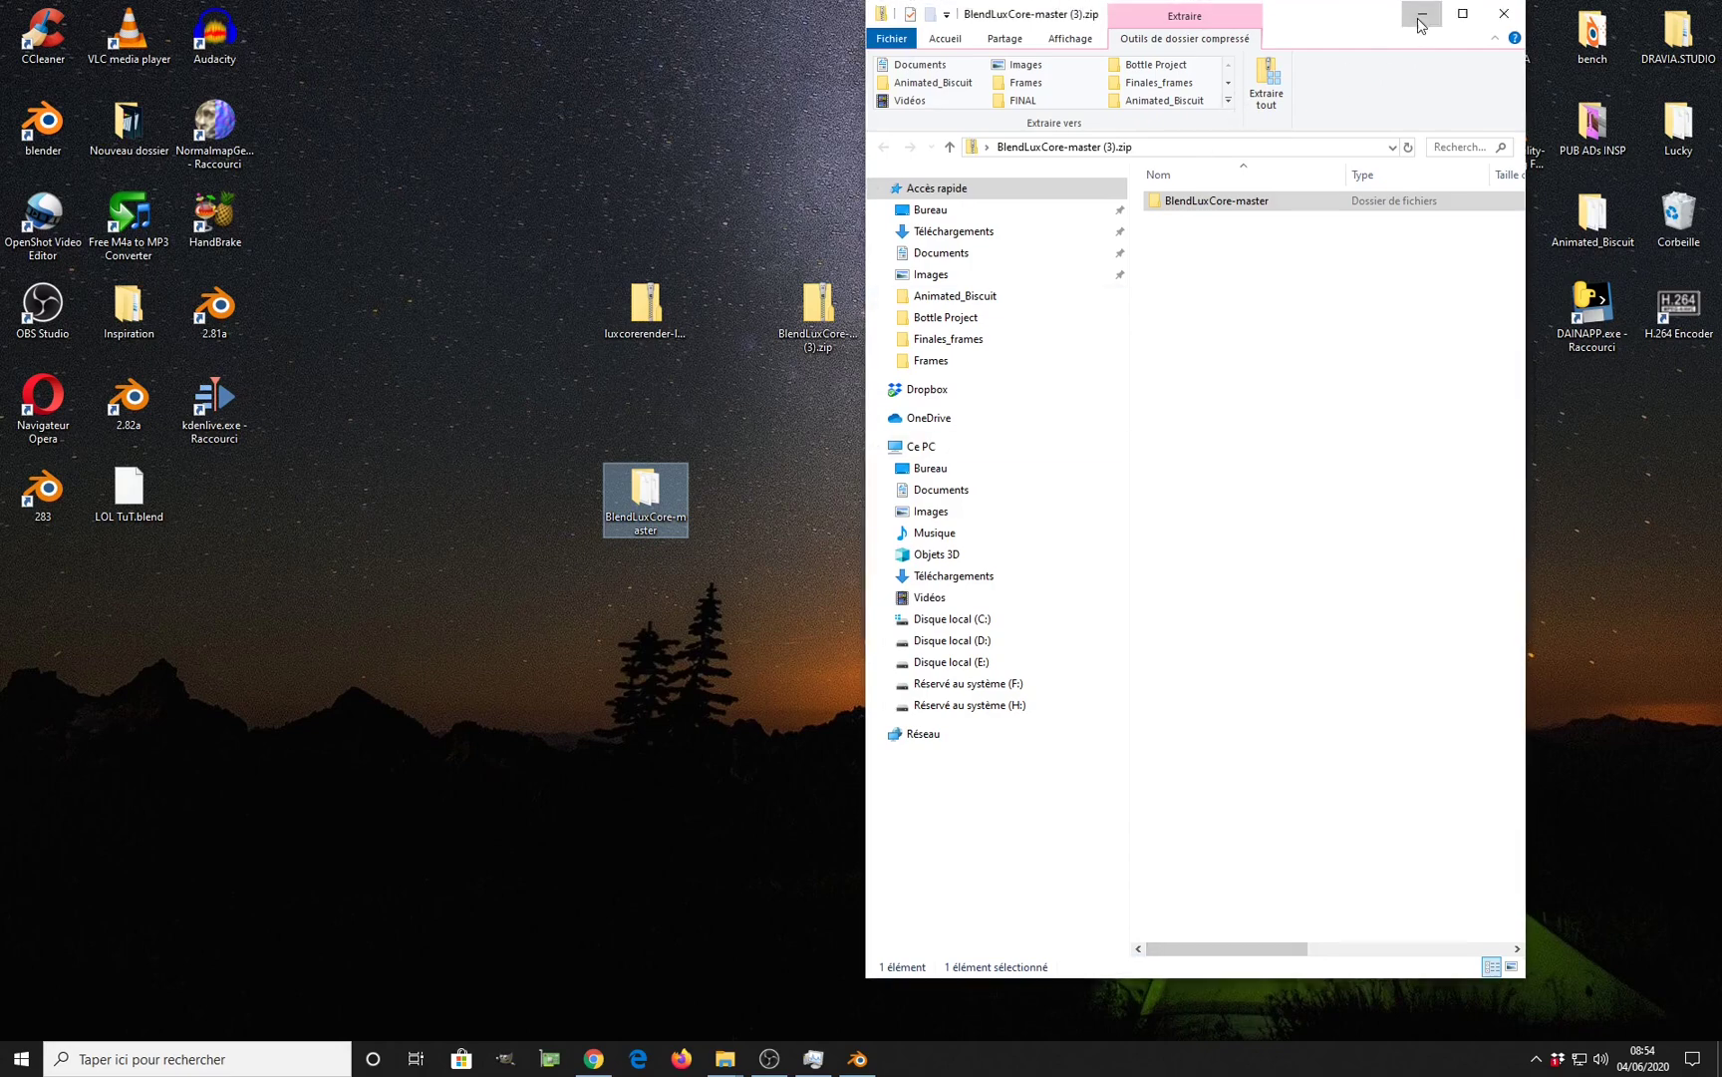
{"action": "key", "text": "alt+F4"}
Open the luxcorerender-latest-win64 folder inside its zip archive and select all of its contents.
{"action": "double_click", "coordinate": [664, 309]}
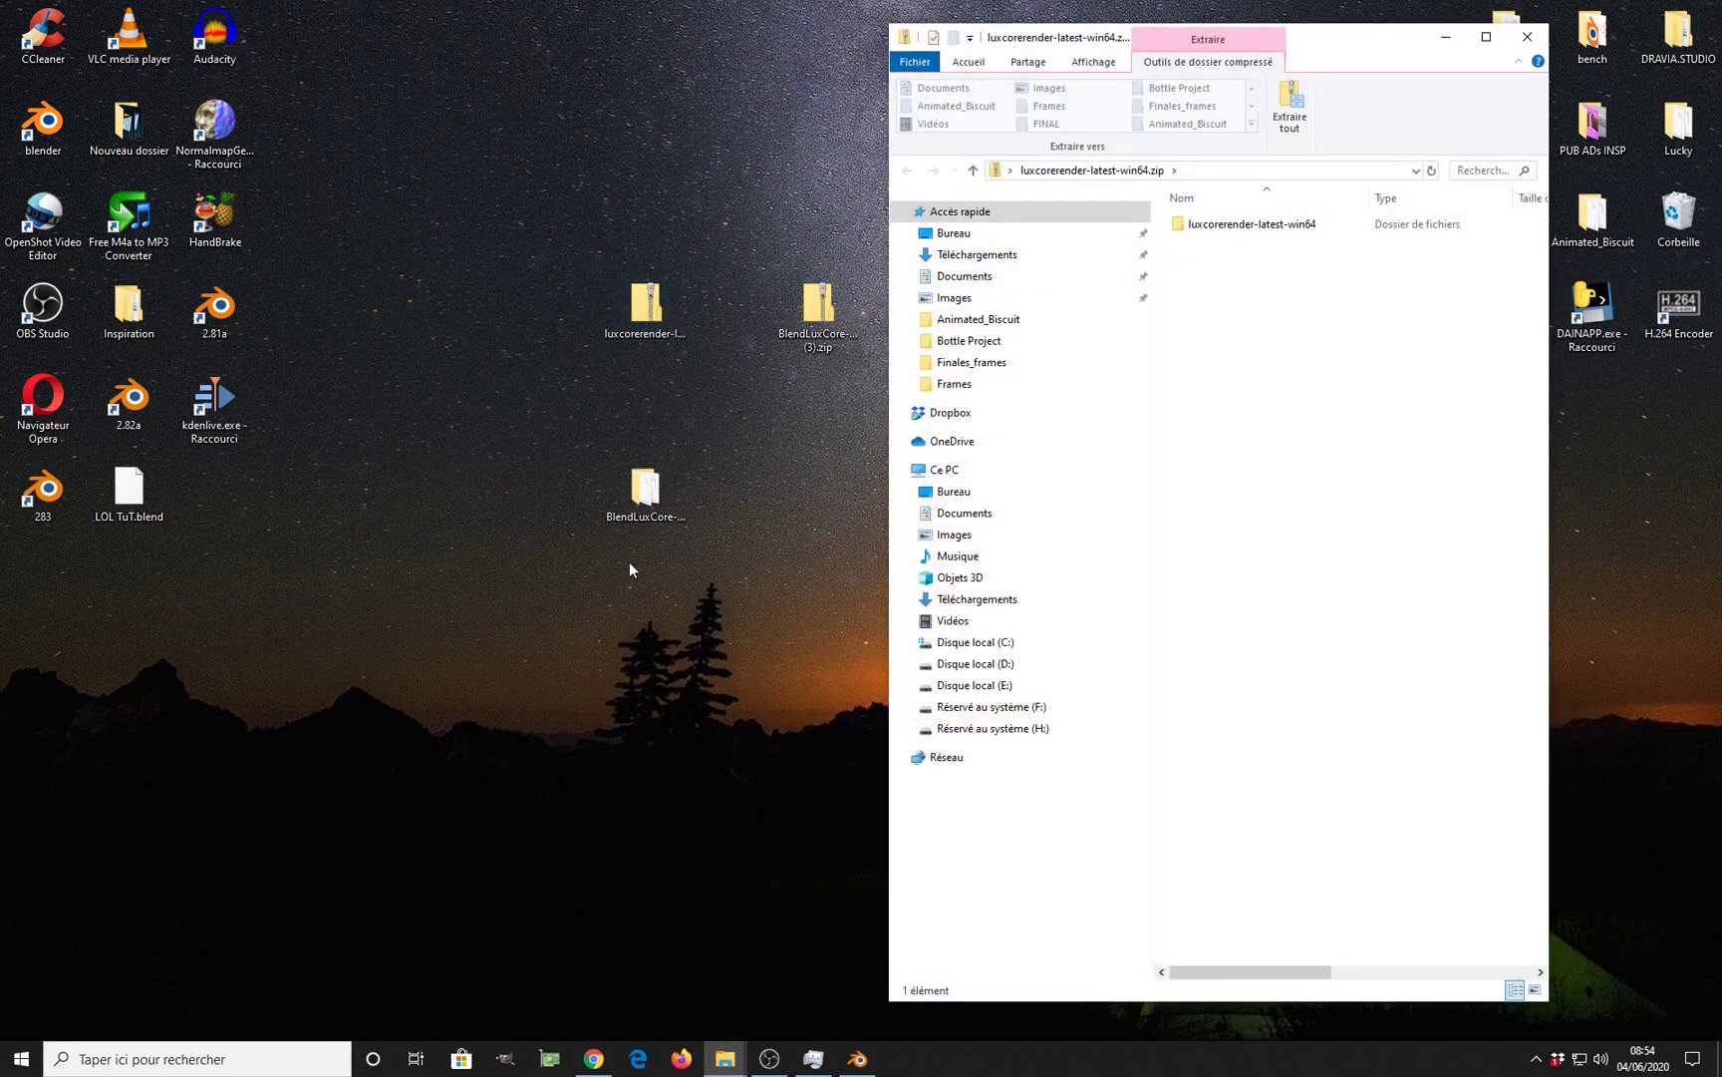
{"action": "double_click", "coordinate": [1202, 225]}
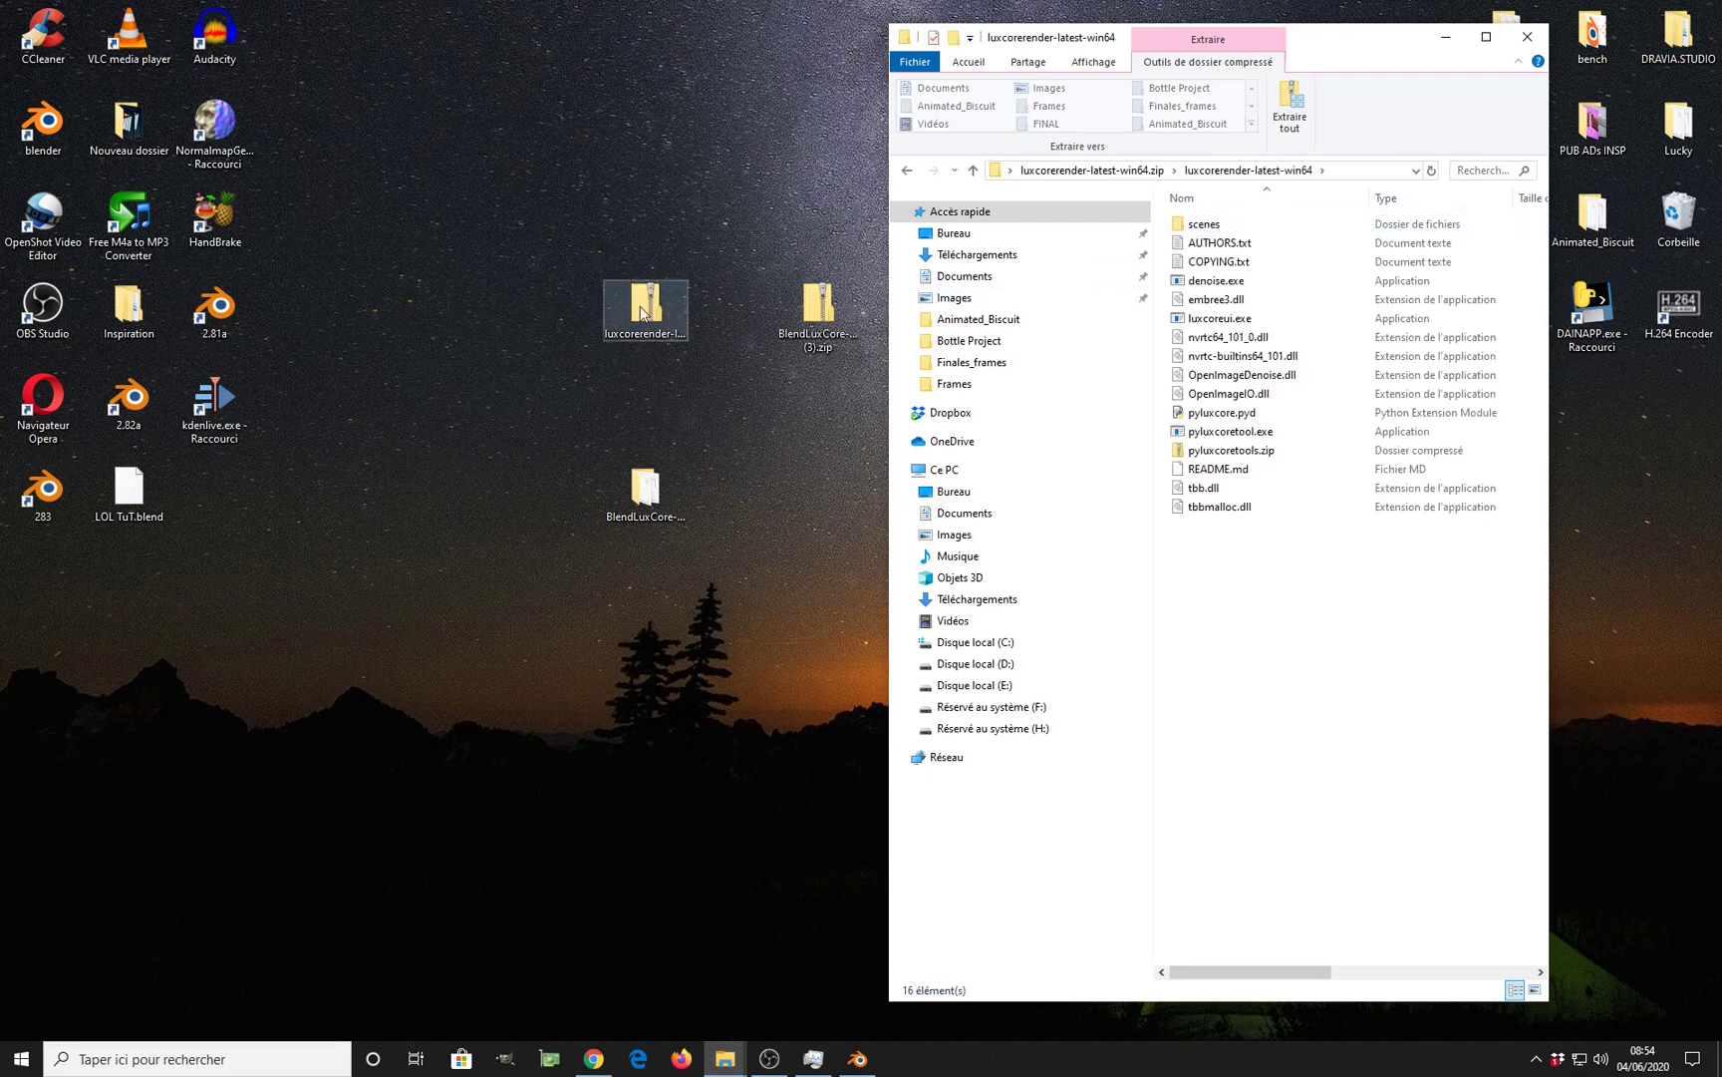
{"action": "left_click_drag", "start_coordinate": [1237, 585], "coordinate": [1264, 219]}
Open the bin subfolder of the extracted BlendLuxCore-master folder in a window beside the luxcorerender archive.
{"action": "double_click", "coordinate": [660, 500]}
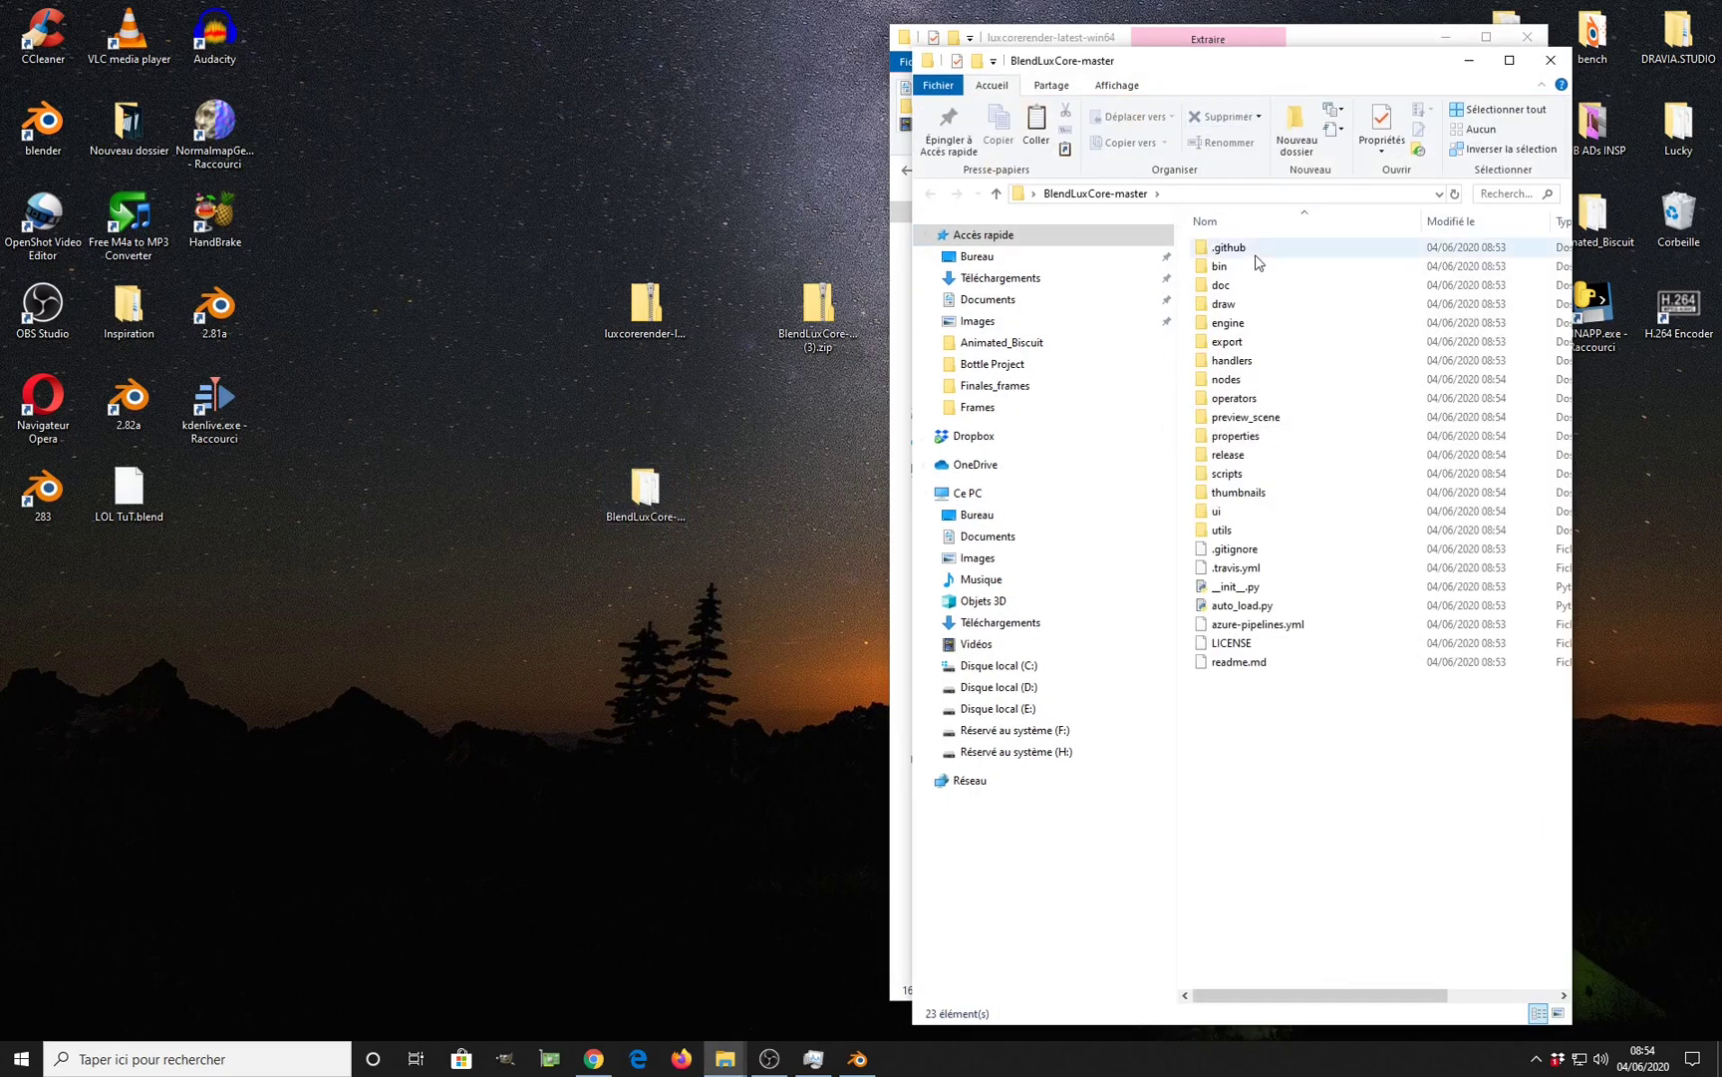
{"action": "double_click", "coordinate": [1258, 266]}
{"action": "left_click_drag", "start_coordinate": [1319, 77], "coordinate": [577, 104]}
{"action": "left_click", "coordinate": [349, 216]}
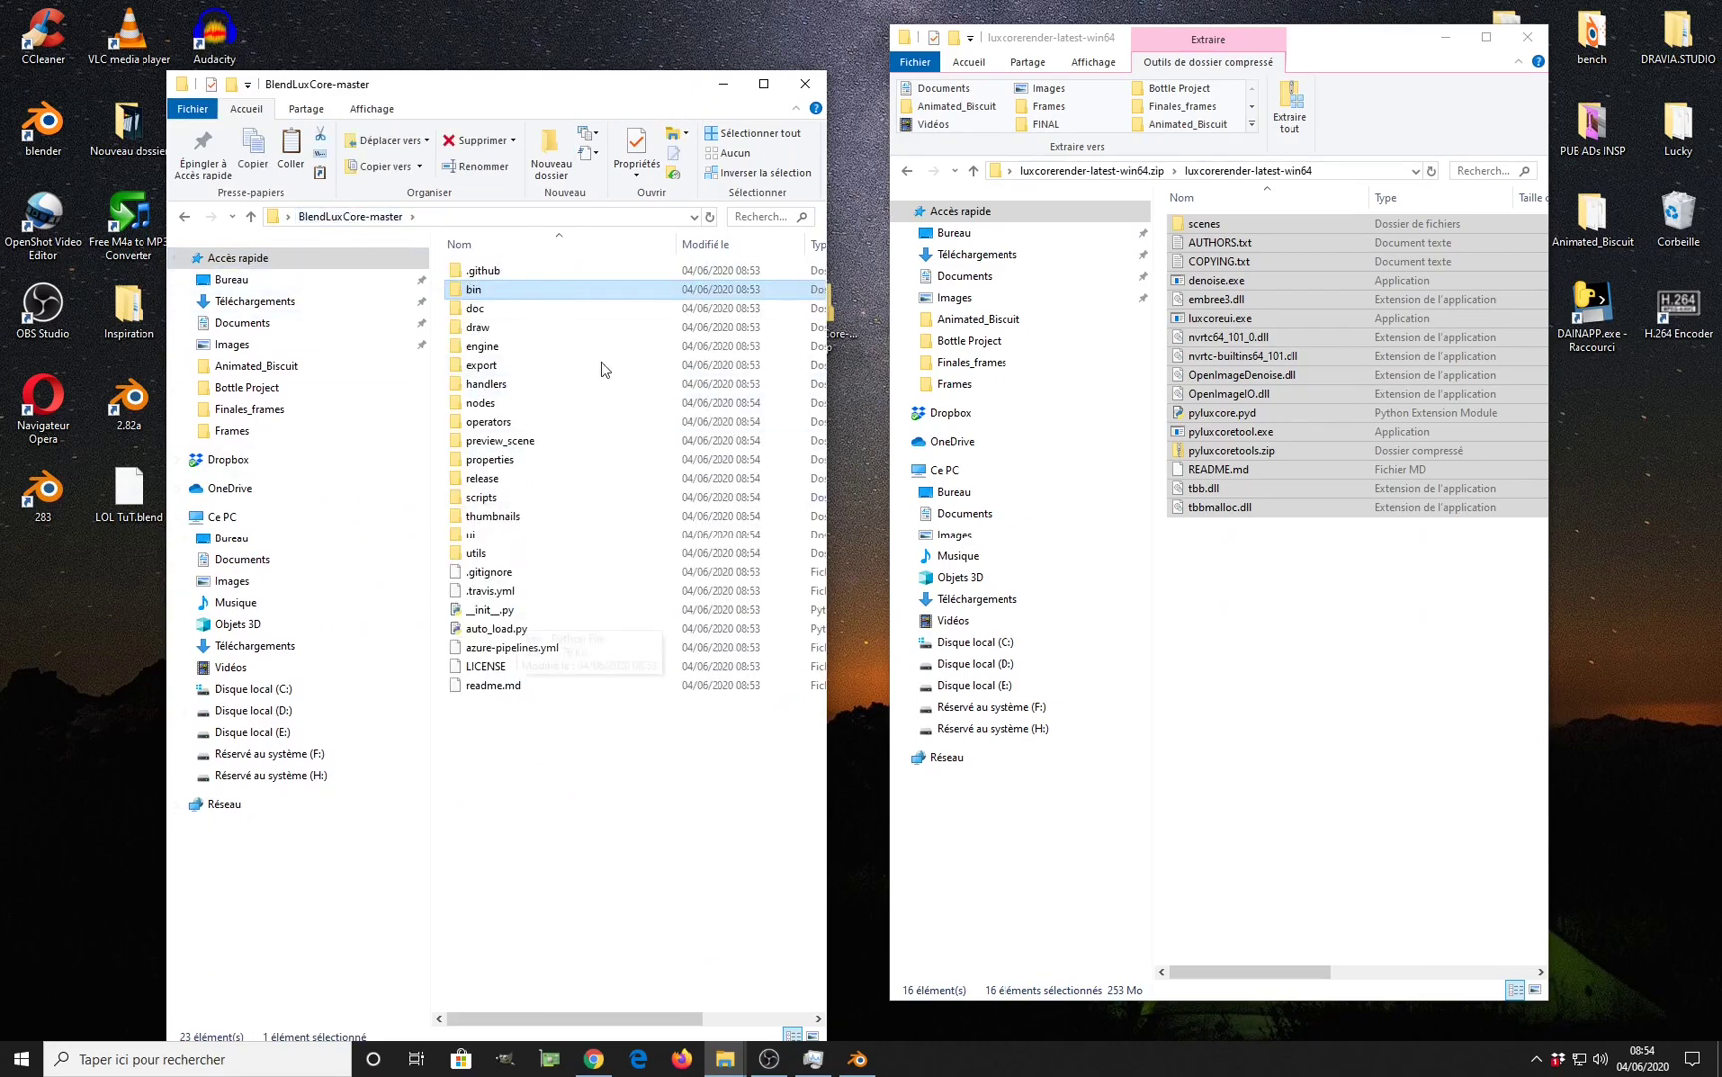
{"action": "double_click", "coordinate": [479, 291]}
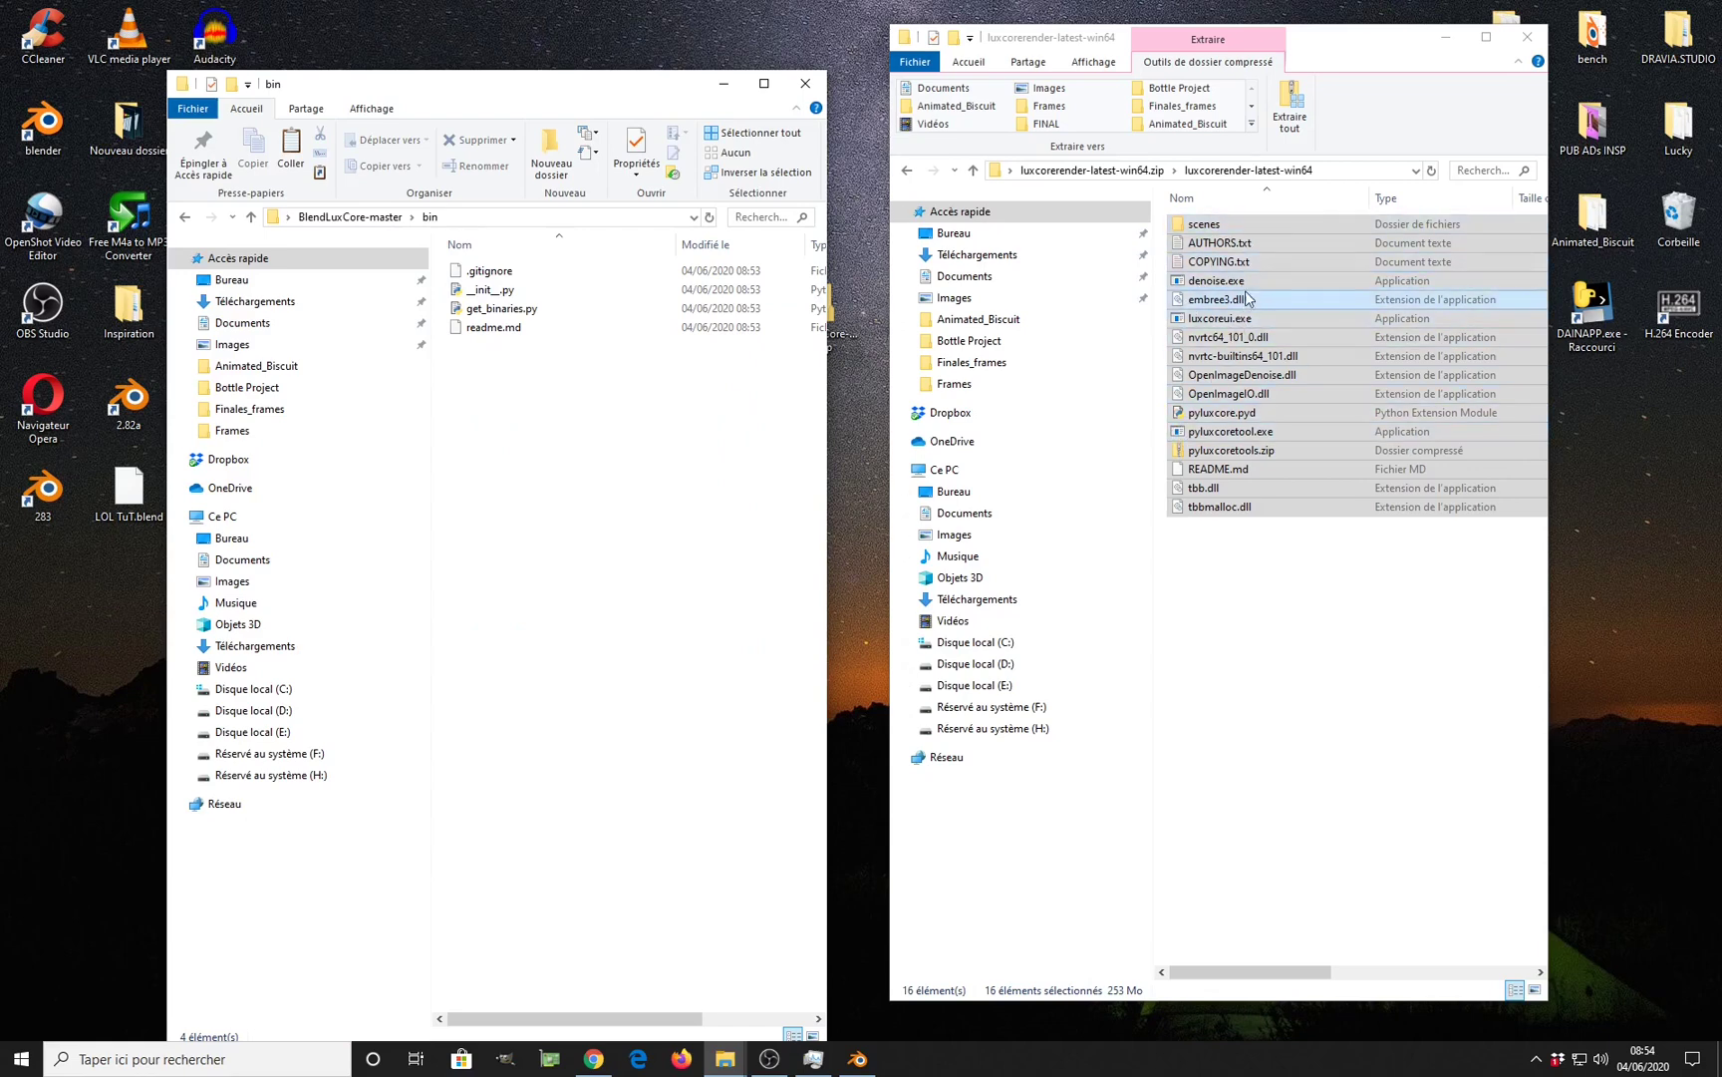
Copy the selected luxcorerender files into the bin folder, replacing the existing README.md, and close both folder windows.
{"action": "left_click_drag", "start_coordinate": [1254, 261], "coordinate": [521, 480]}
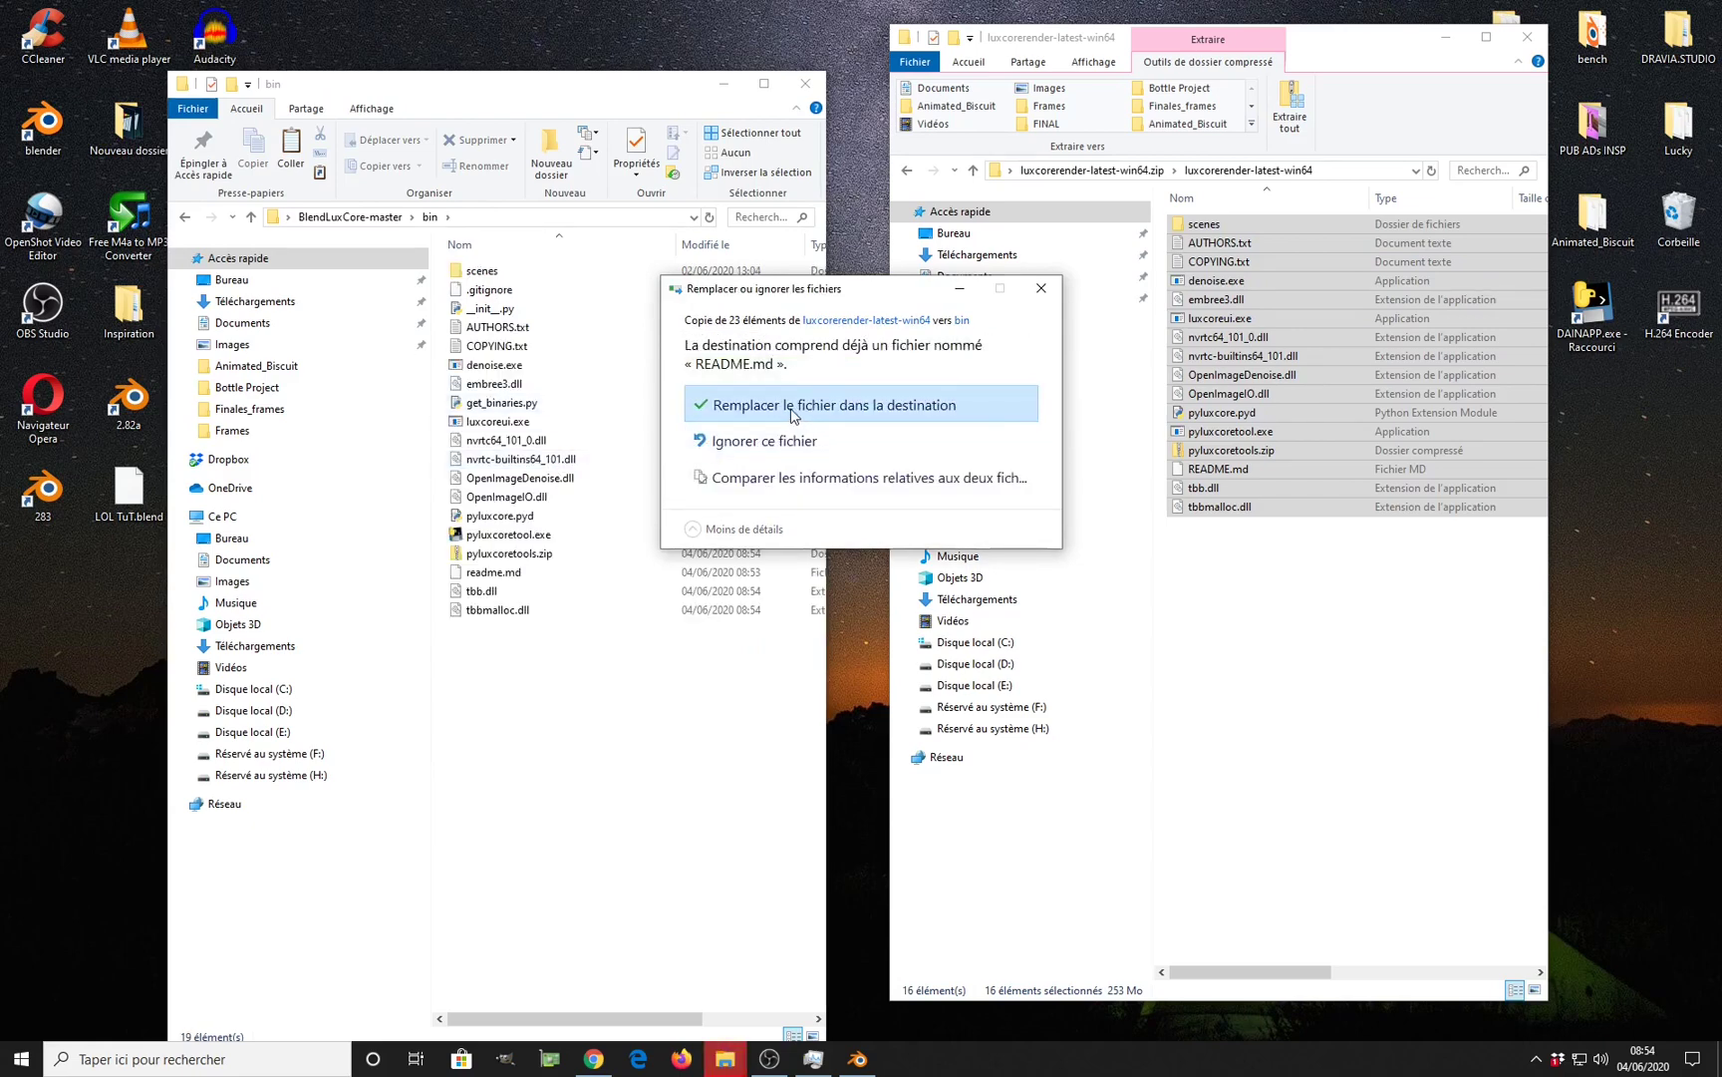
{"action": "left_click", "coordinate": [791, 411]}
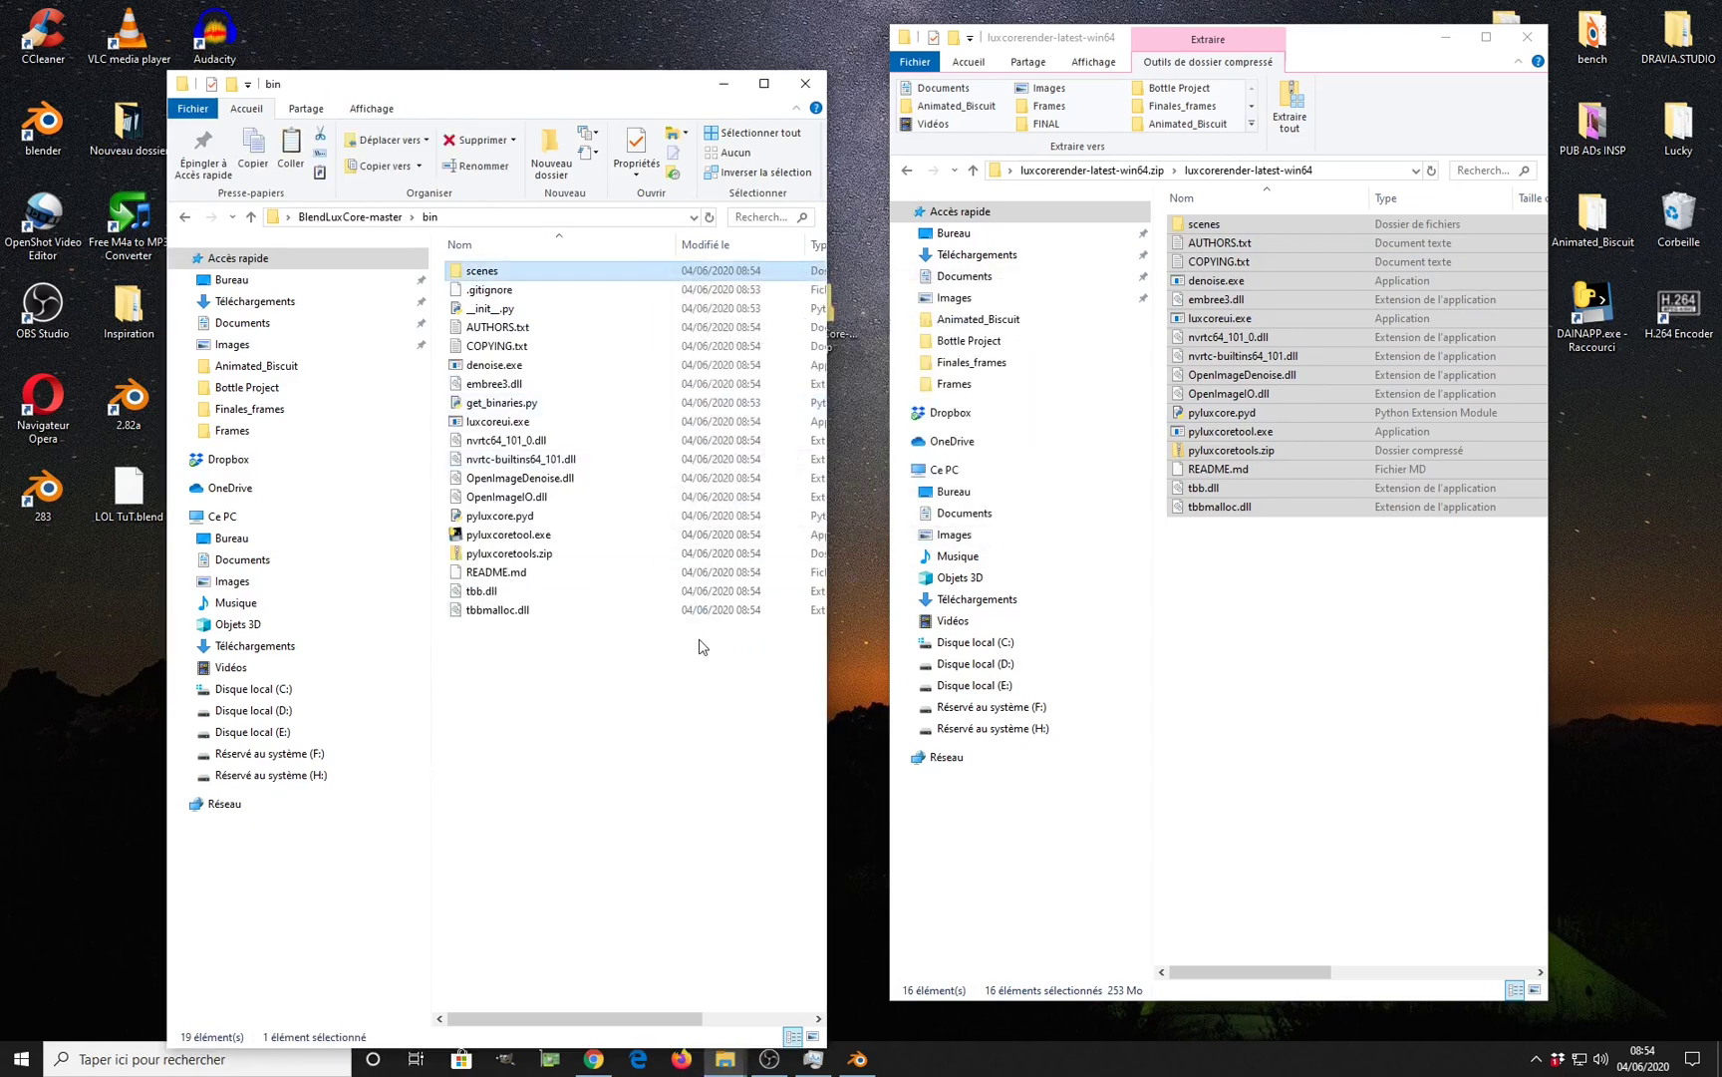
{"action": "left_click", "coordinate": [1528, 37]}
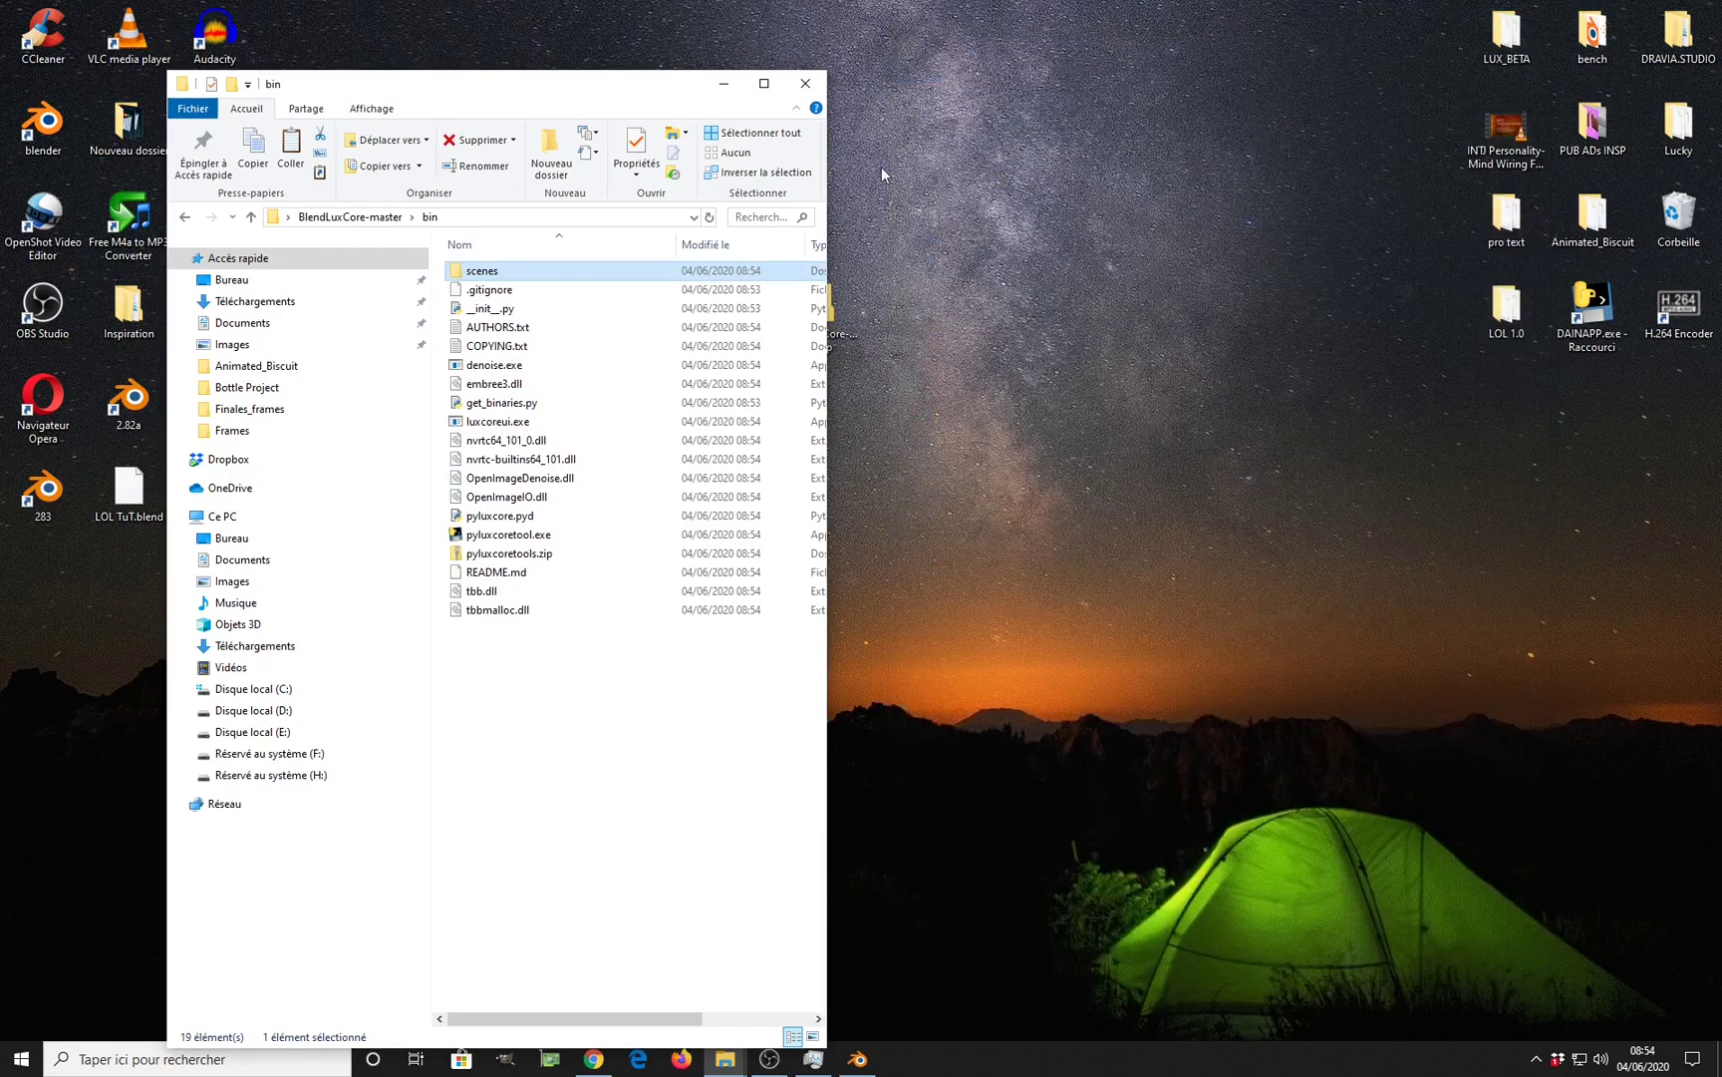
{"action": "left_click", "coordinate": [807, 83]}
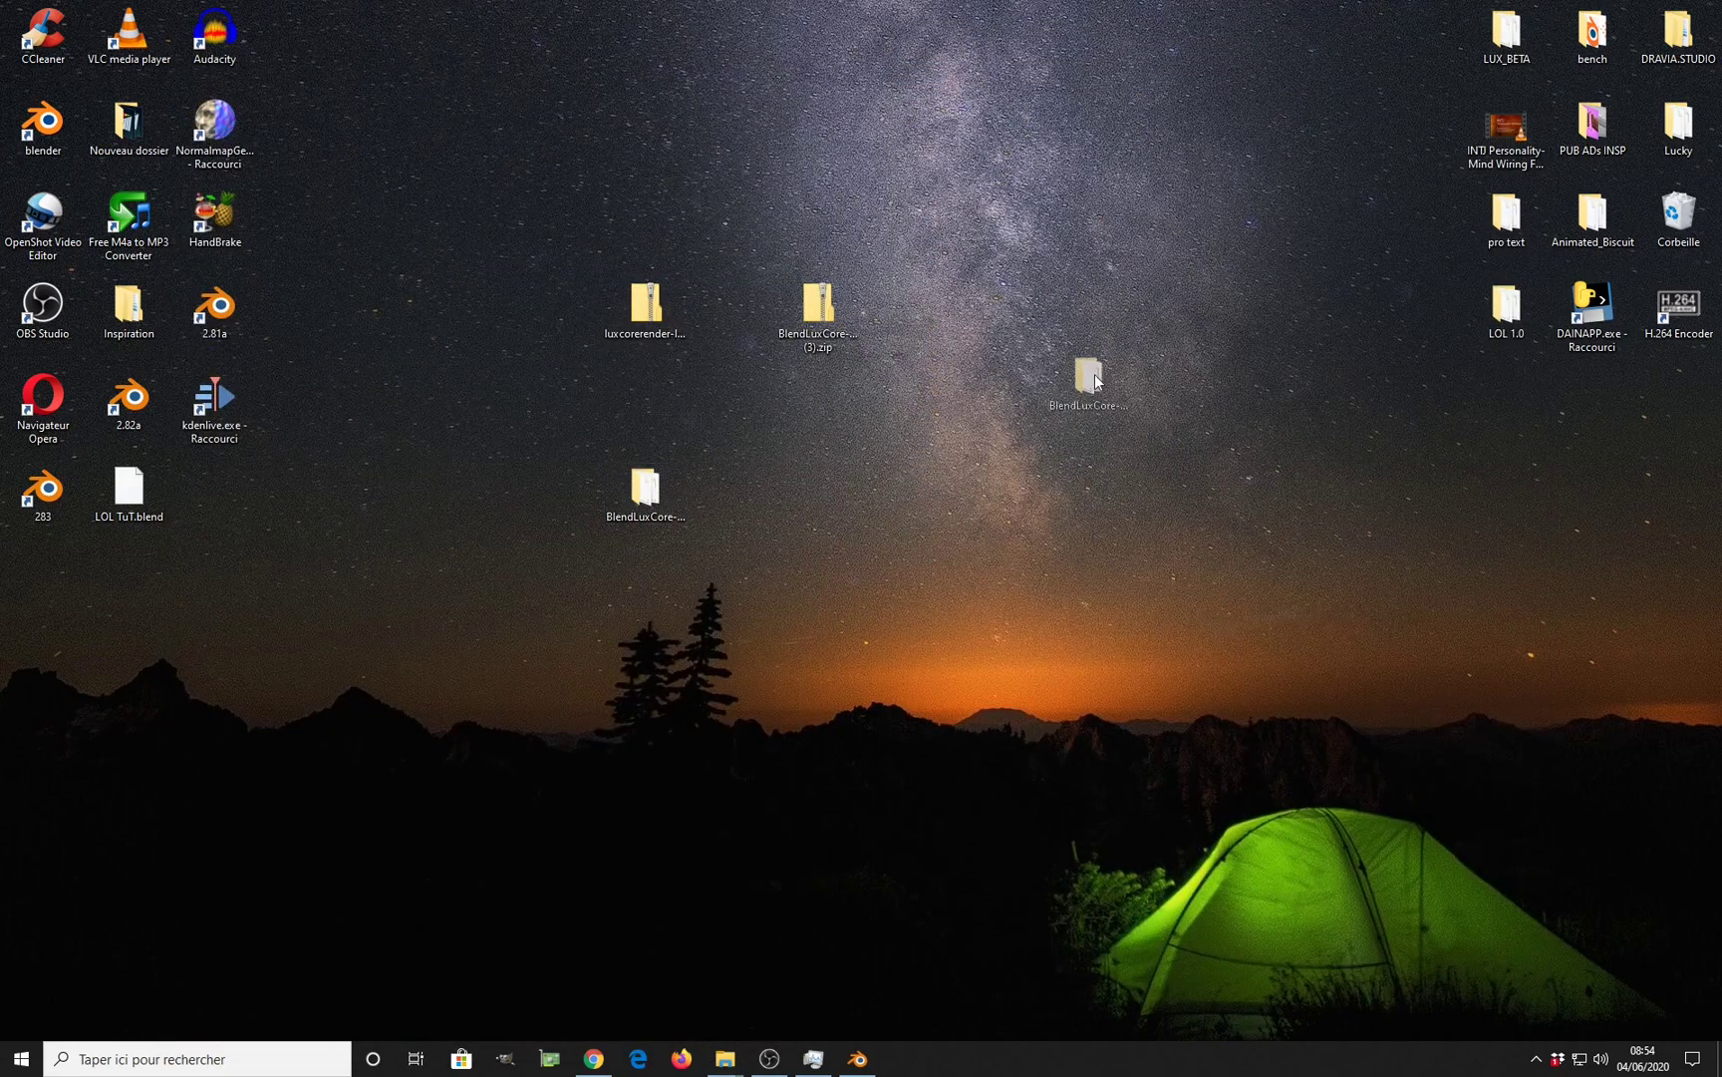
Move the BlendLuxCore-master folder aside on the desktop, rename it BlendLUX_LOL and copy it to the clipboard.
{"action": "left_click_drag", "start_coordinate": [645, 494], "coordinate": [1076, 466]}
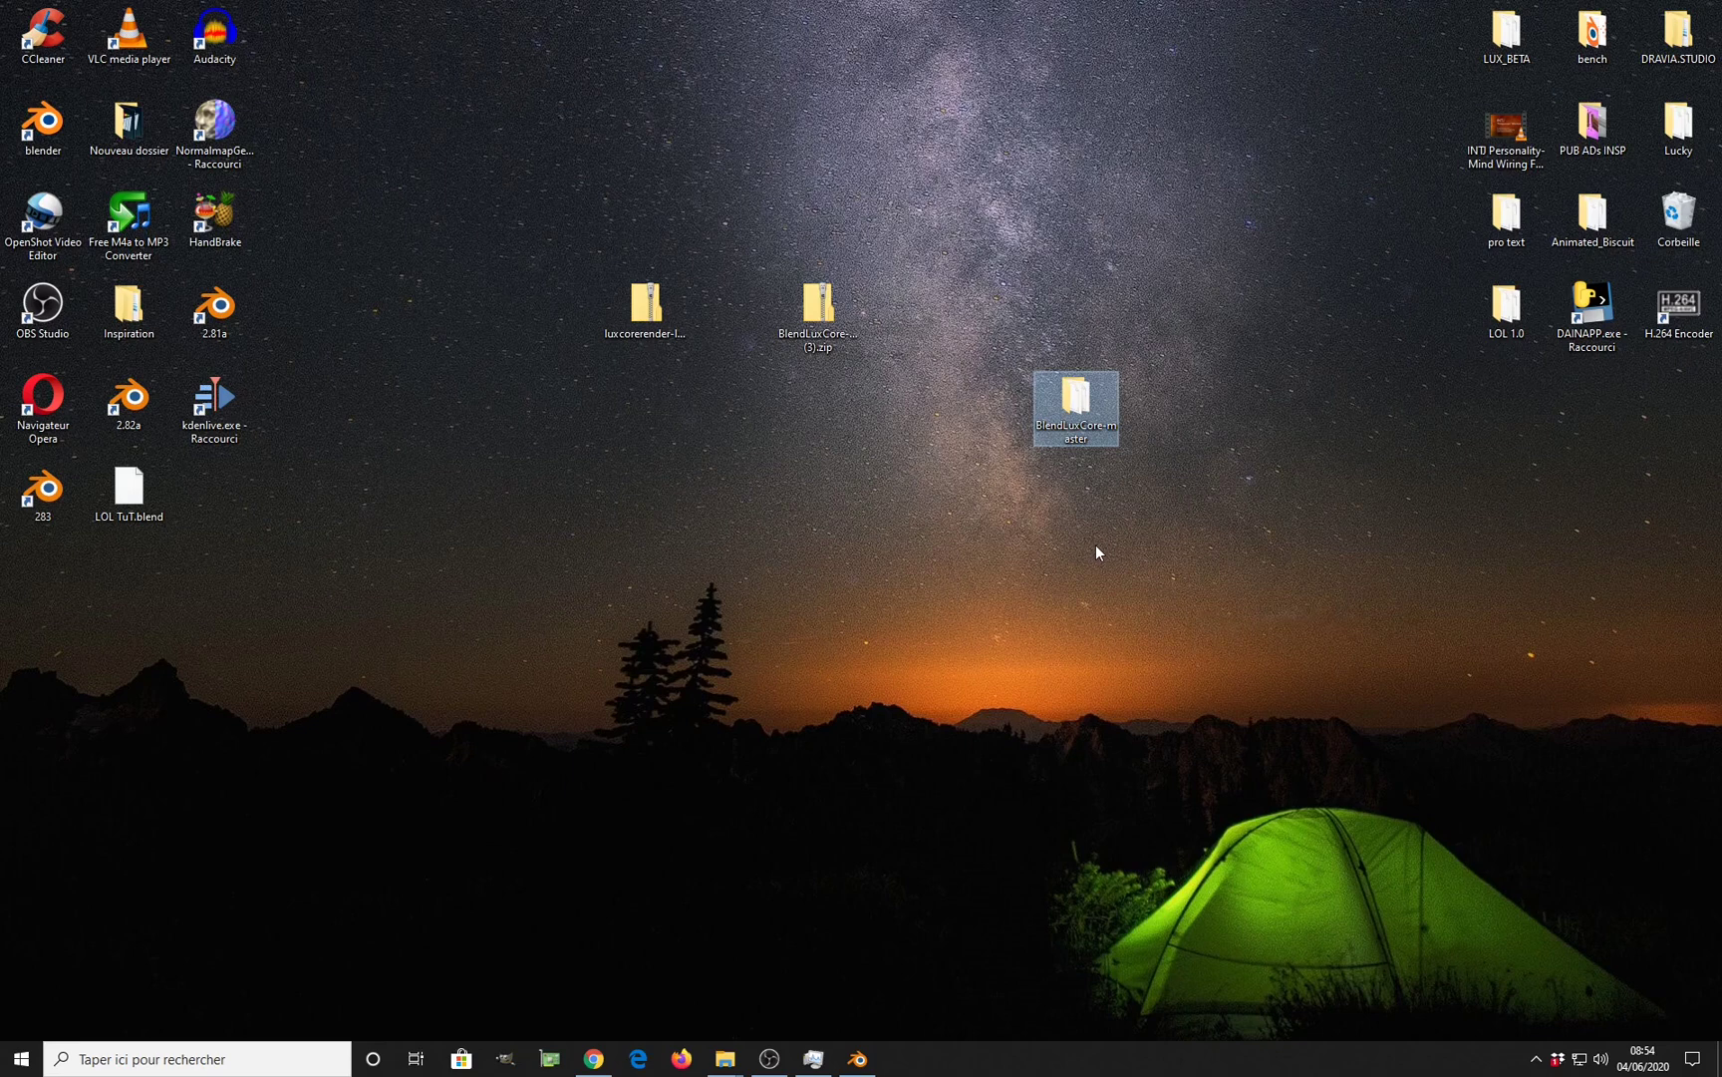
{"action": "right_click", "coordinate": [1091, 434]}
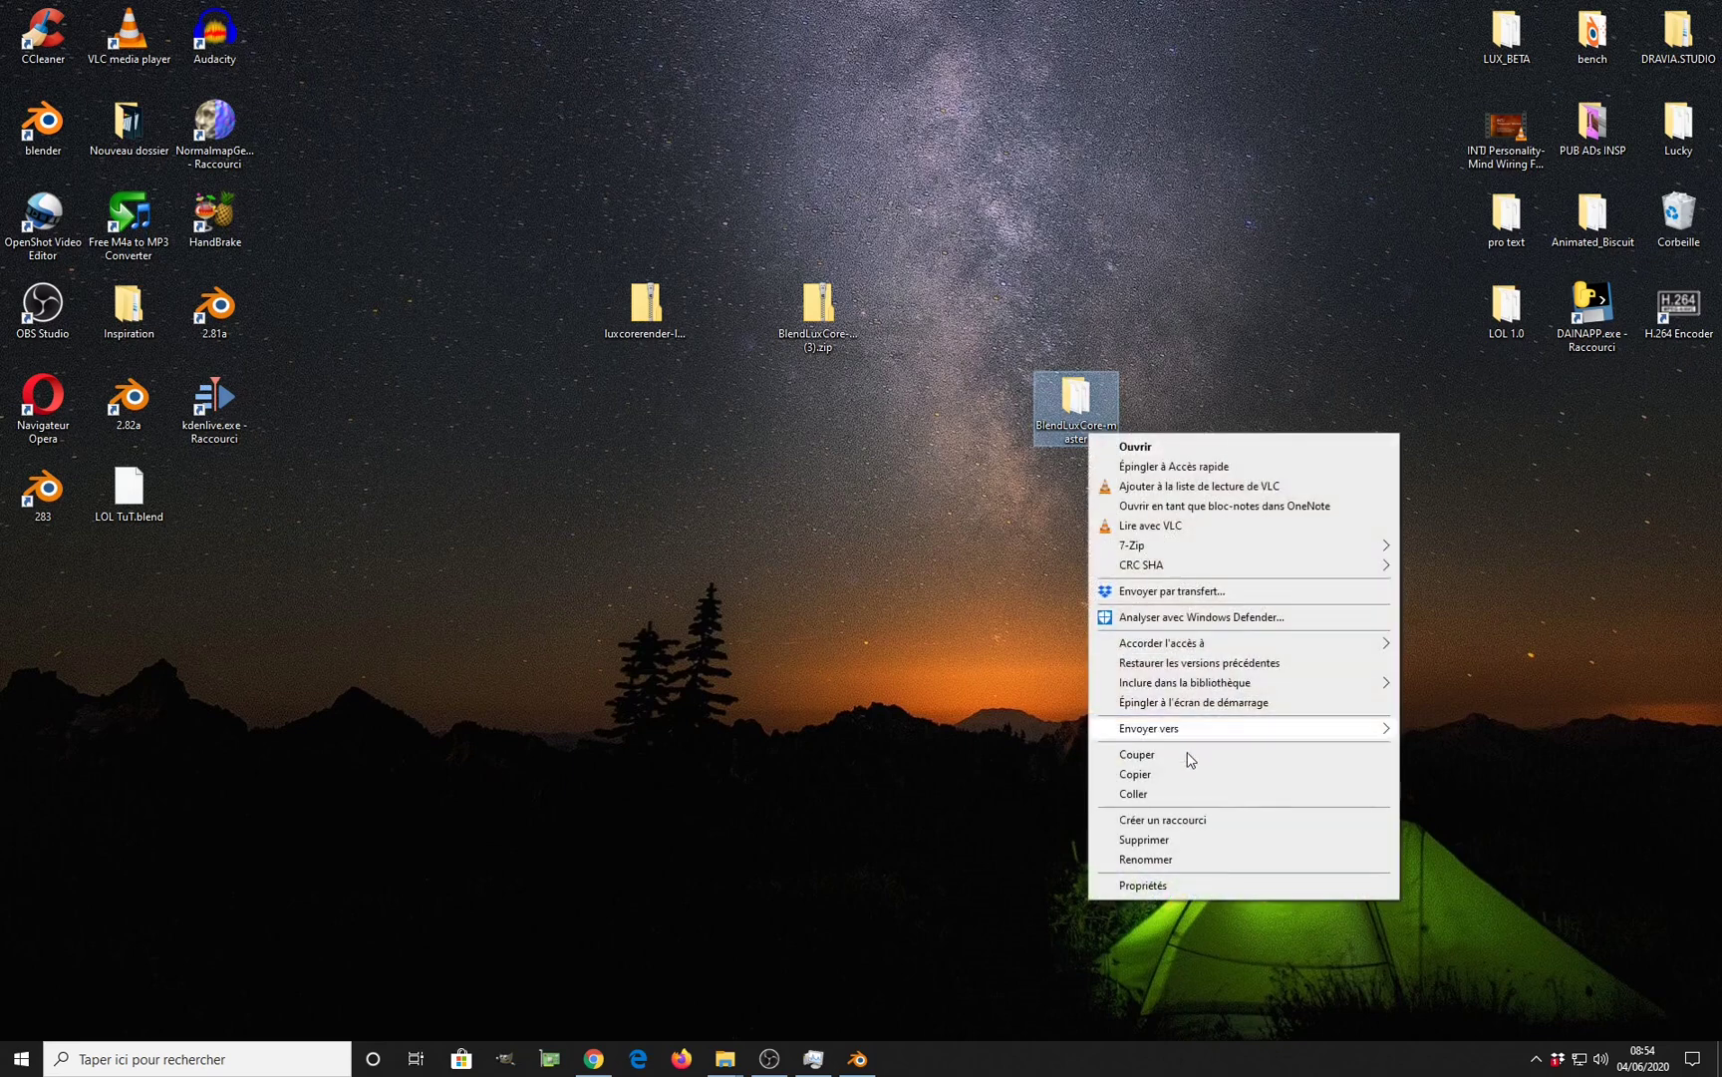
{"action": "left_click", "coordinate": [1191, 860]}
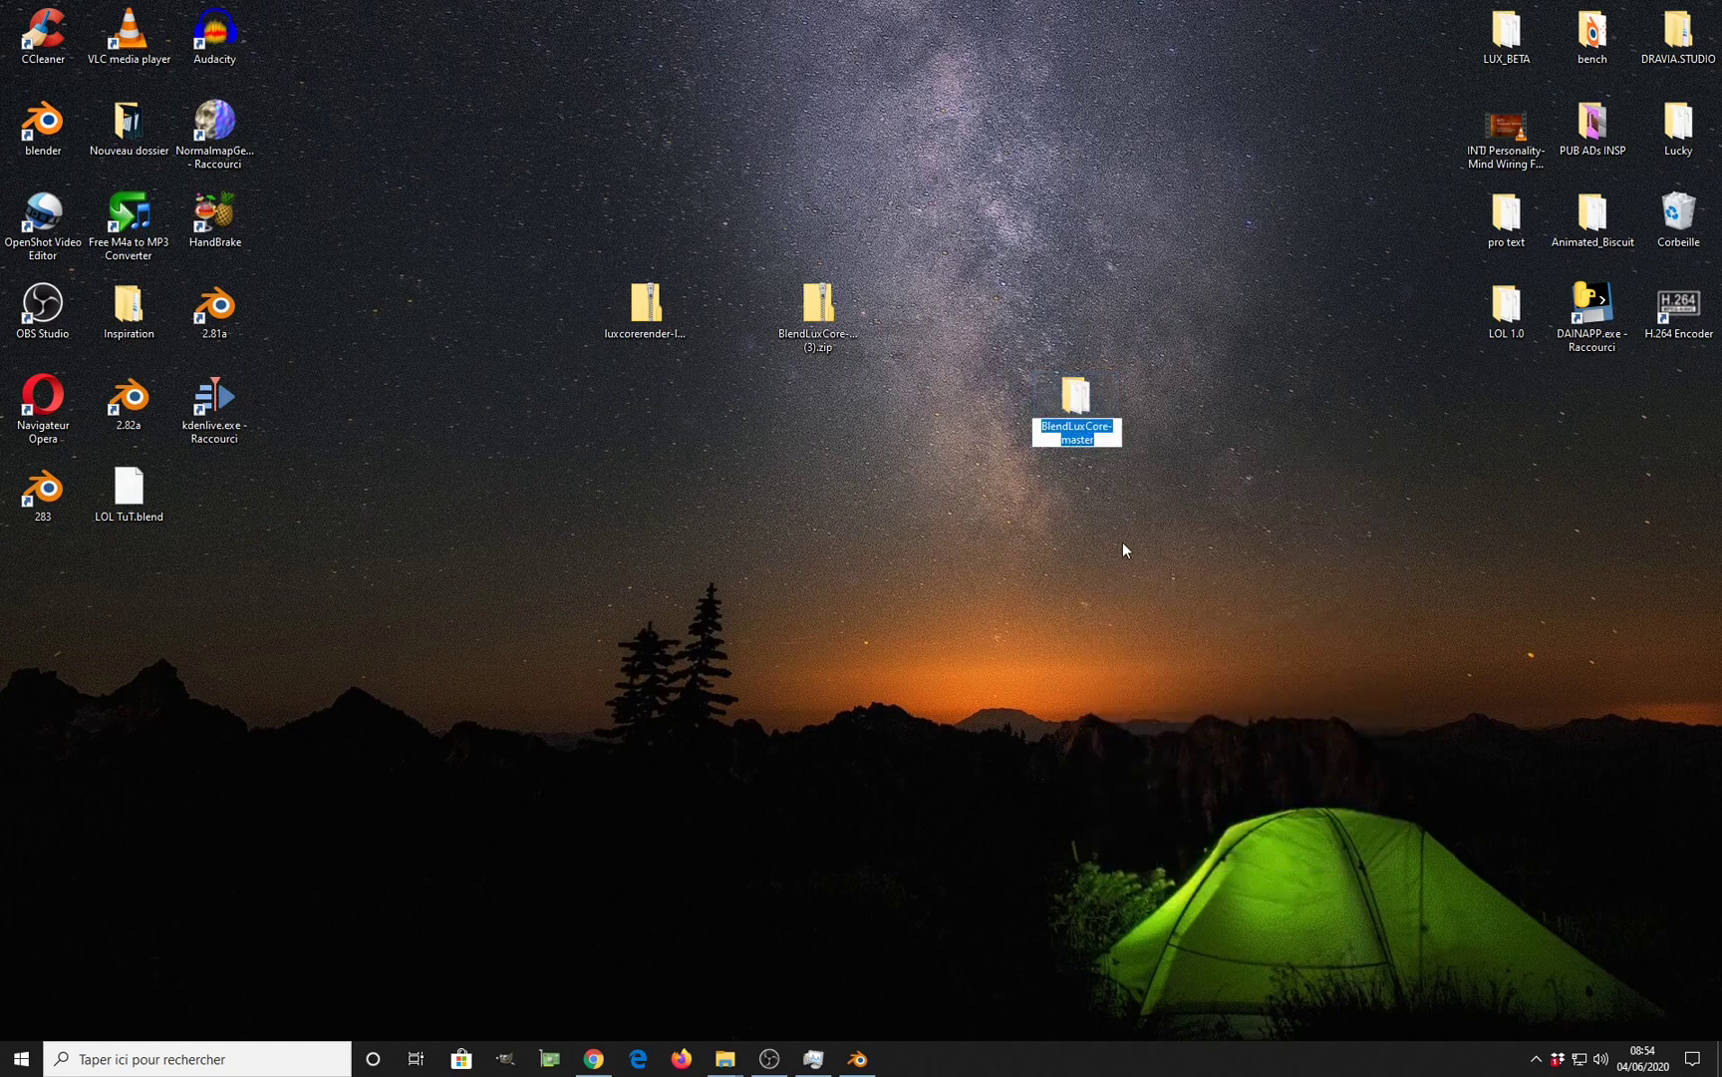
{"action": "type", "text": "Ble"}
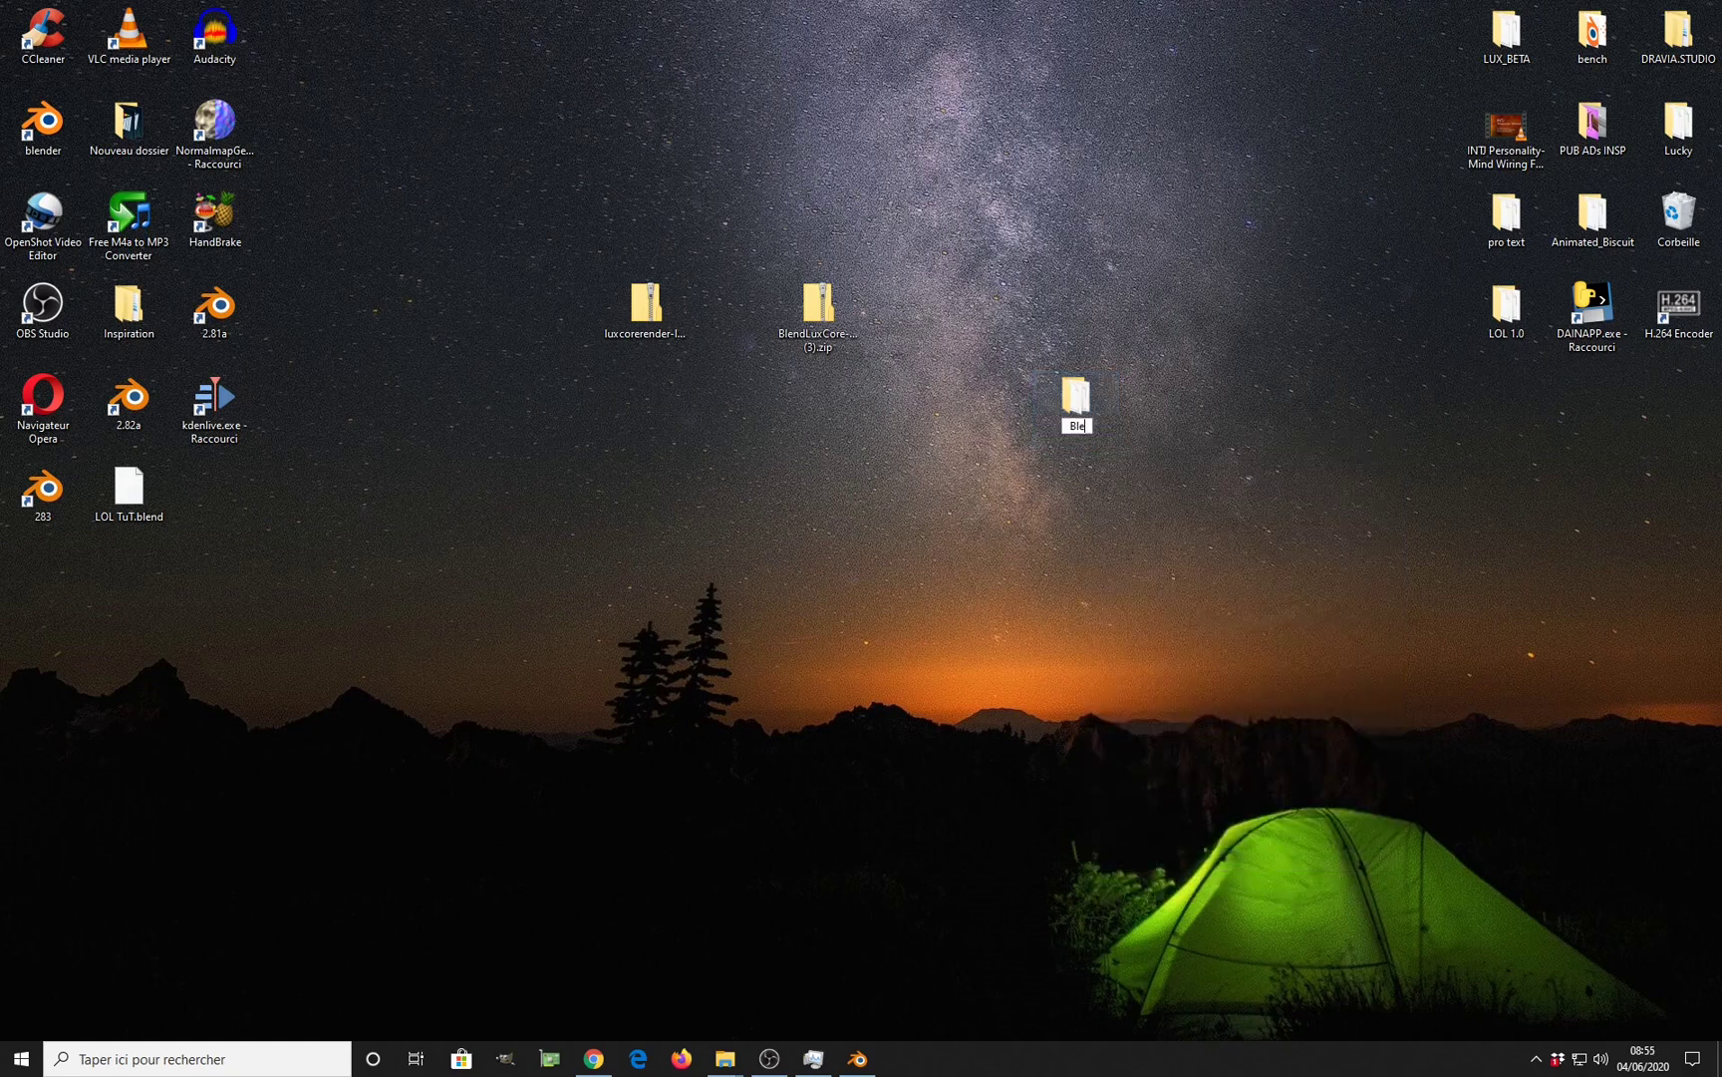
{"action": "type", "text": "nd_LOL"}
{"action": "key", "text": "Left"}
{"action": "key", "text": "Left"}
{"action": "key", "text": "Left"}
{"action": "key", "text": "Left"}
{"action": "type", "text": "LUX"}
{"action": "key", "text": "Return"}
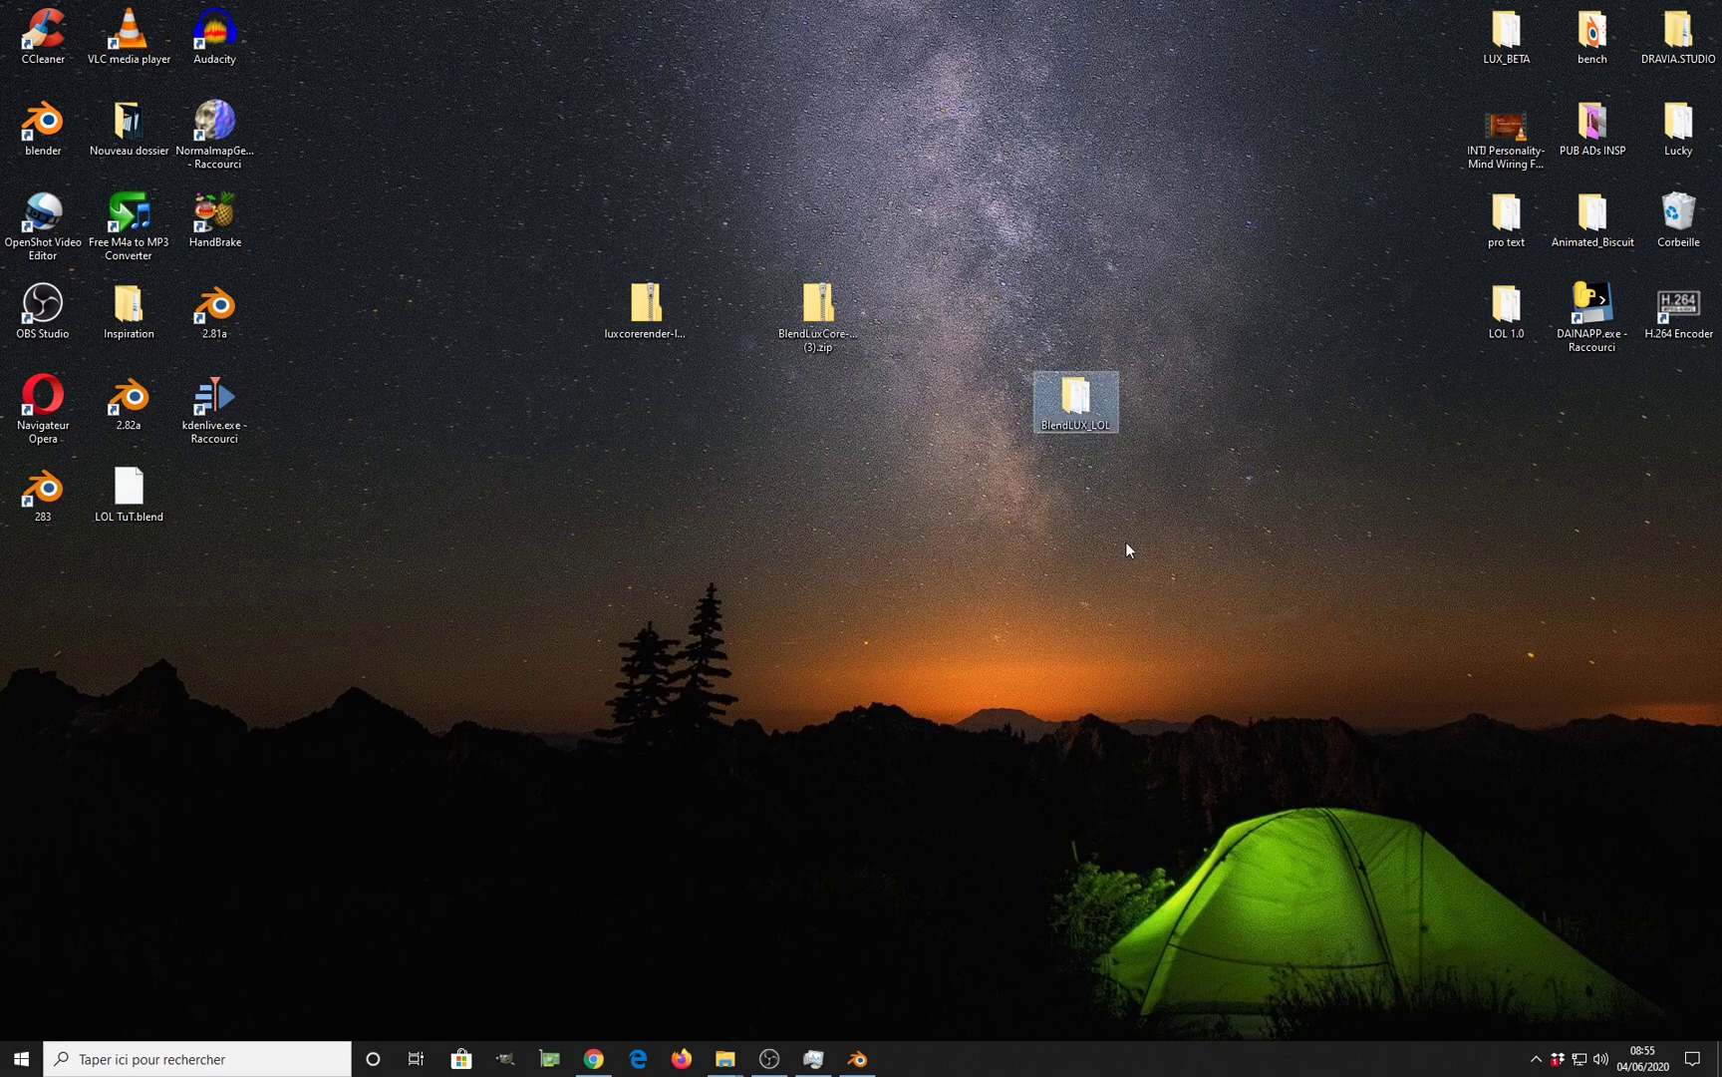
{"action": "right_click", "coordinate": [1078, 405]}
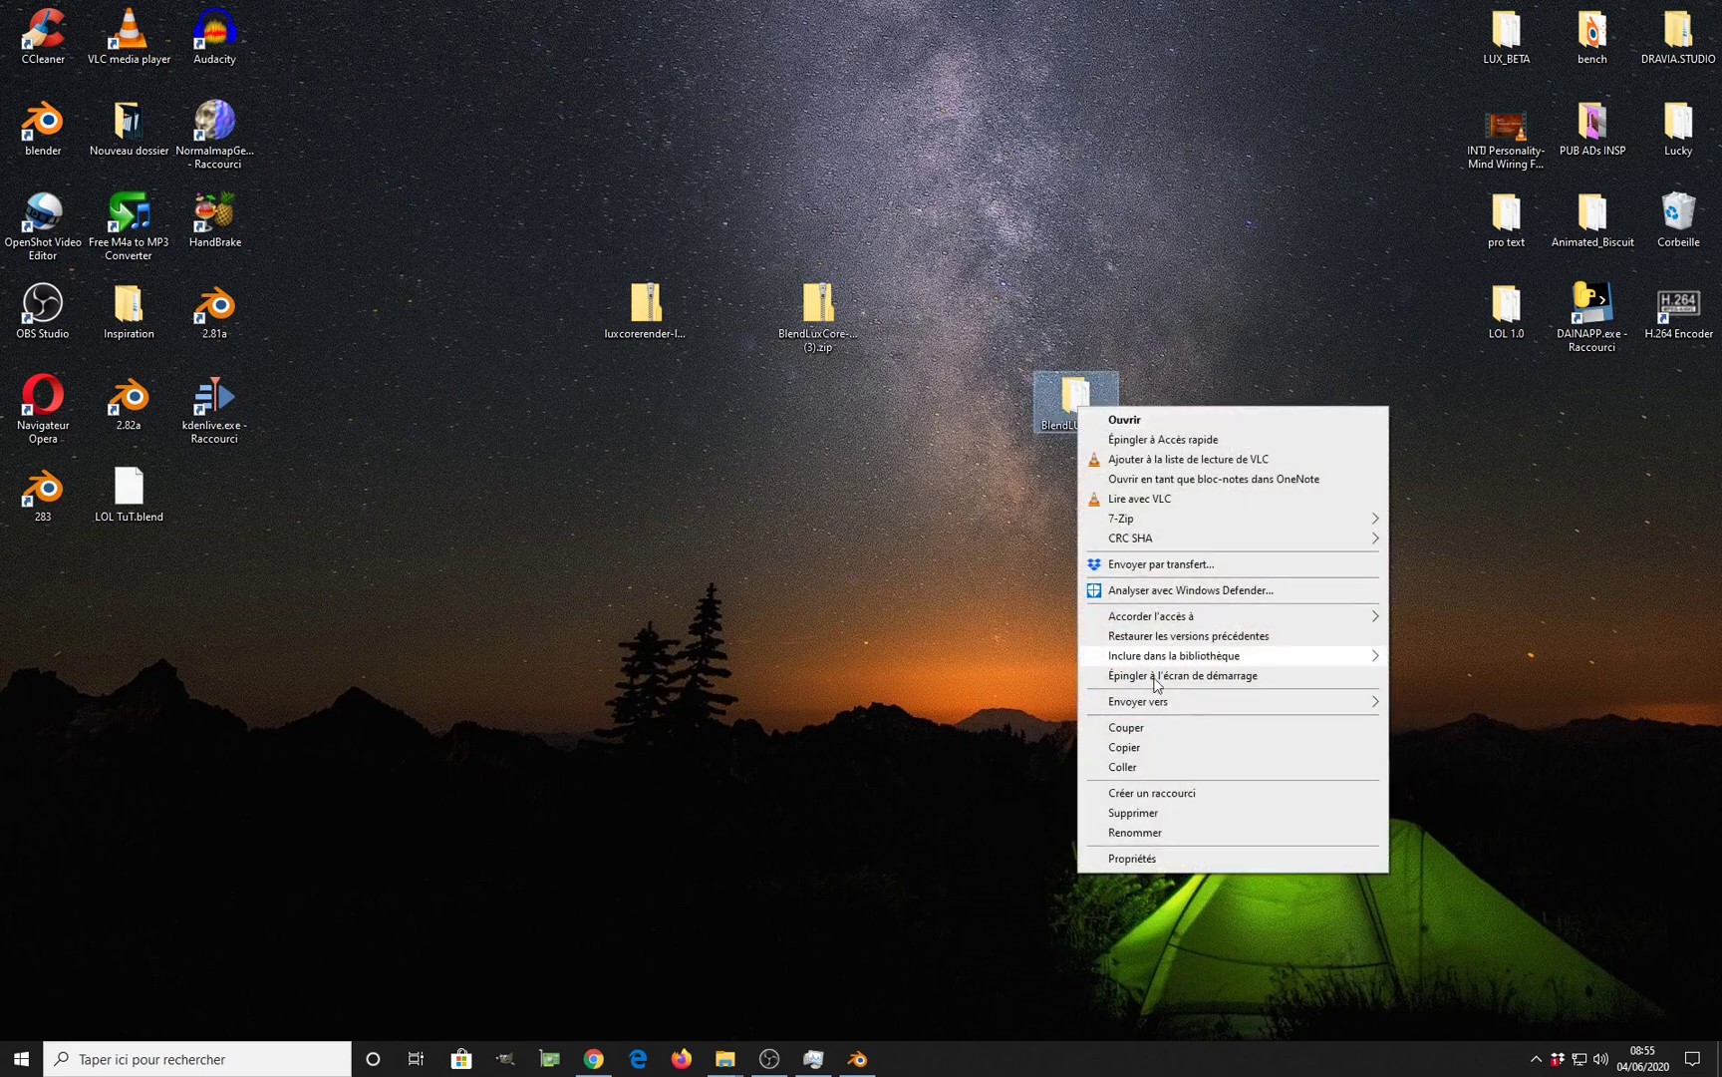
{"action": "left_click", "coordinate": [1160, 748]}
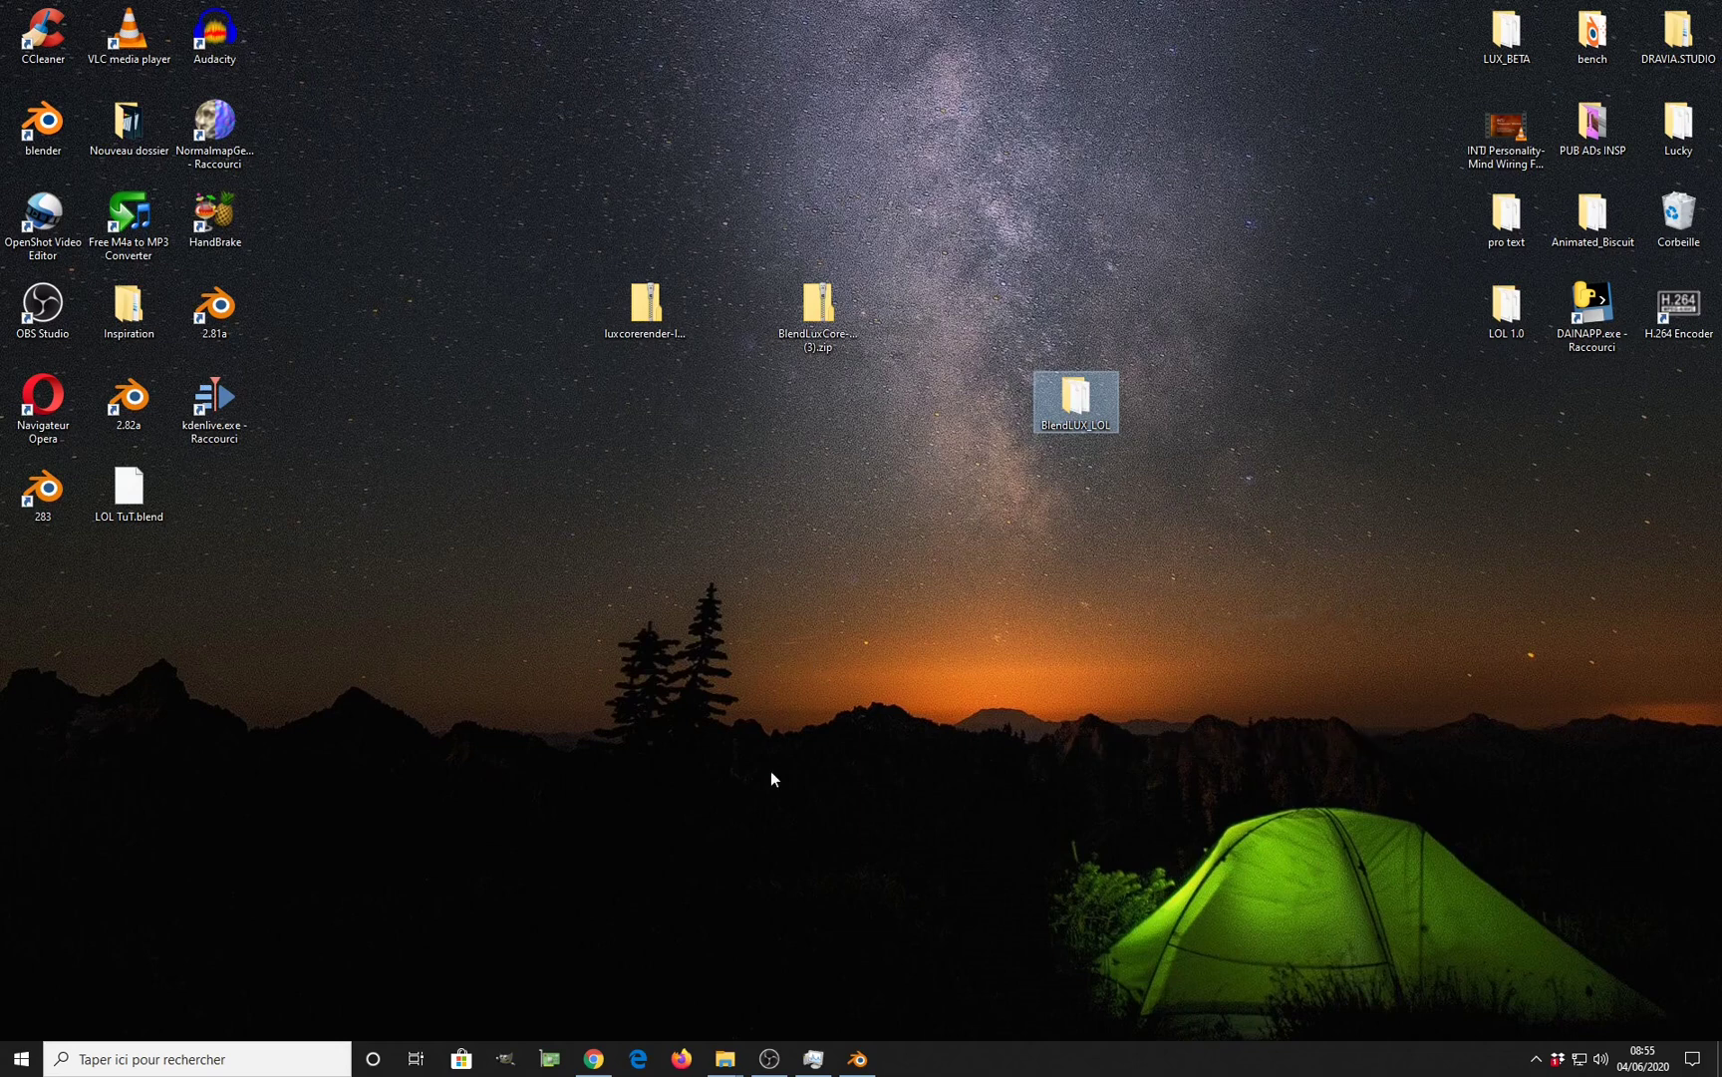
Switch to Blender and filter the add-ons in the preferences to the Render category.
{"action": "left_click", "coordinate": [857, 1059]}
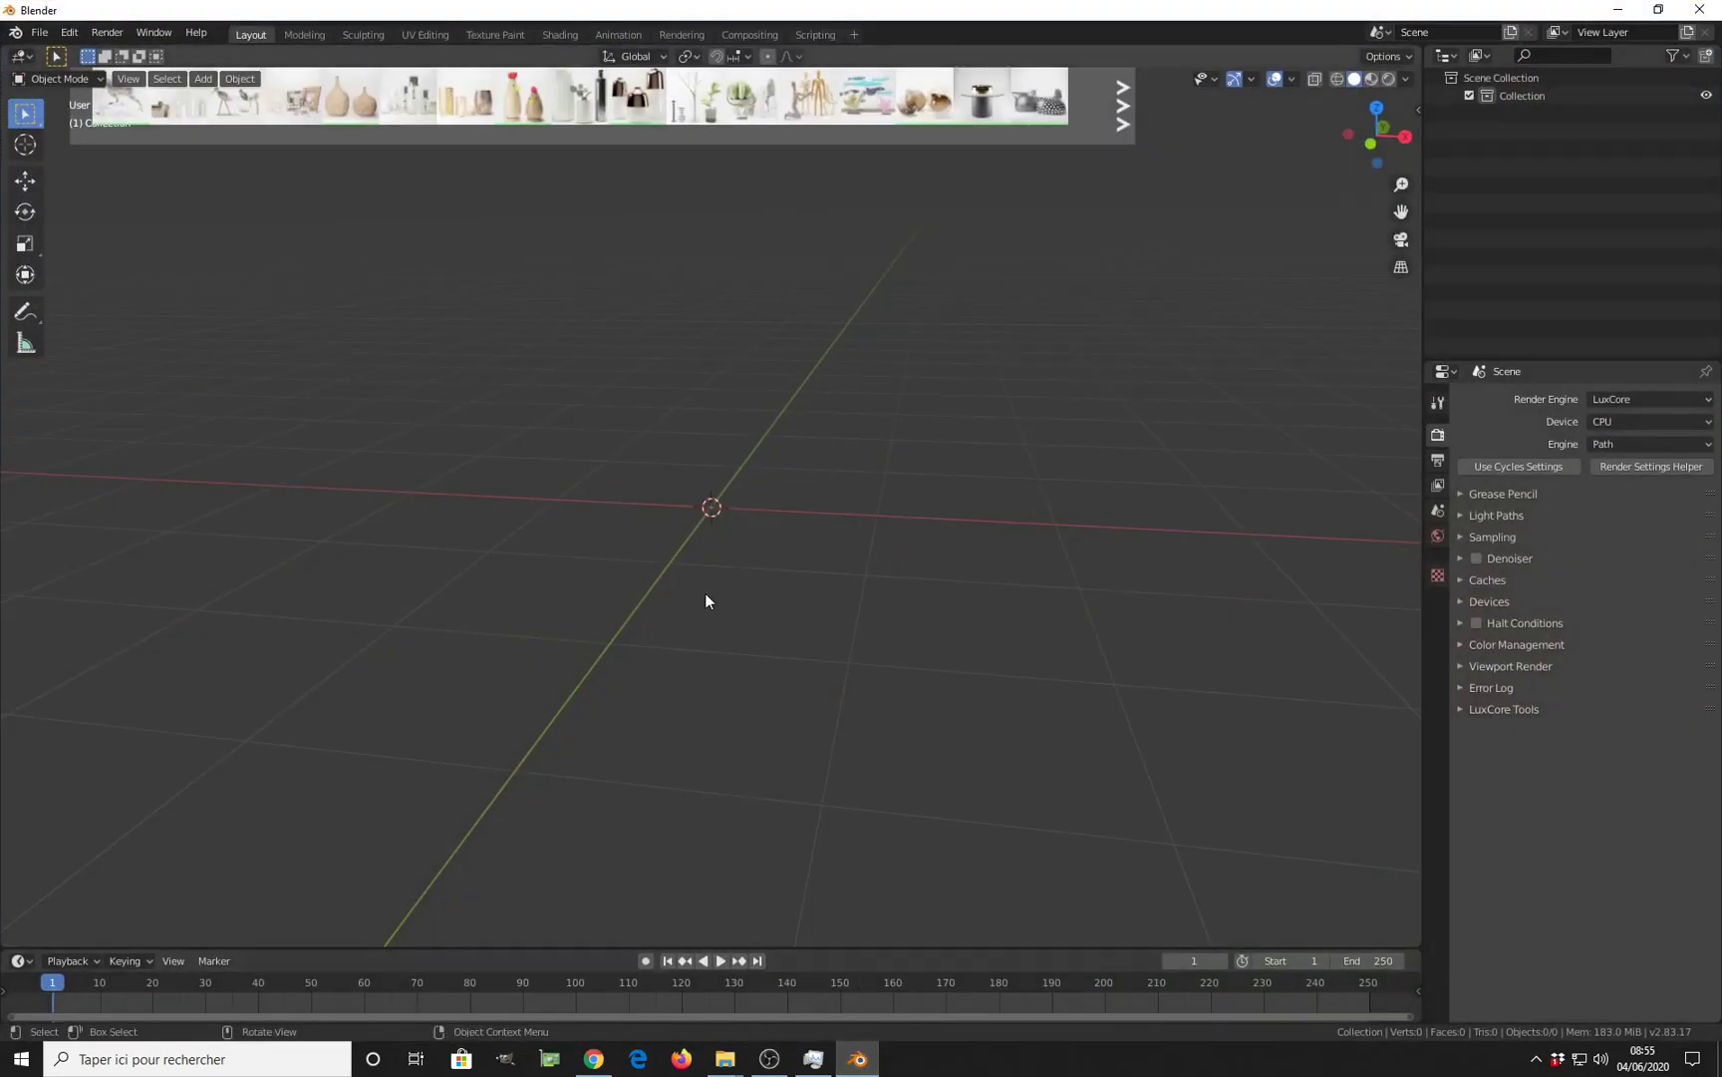
{"action": "left_click", "coordinate": [65, 32]}
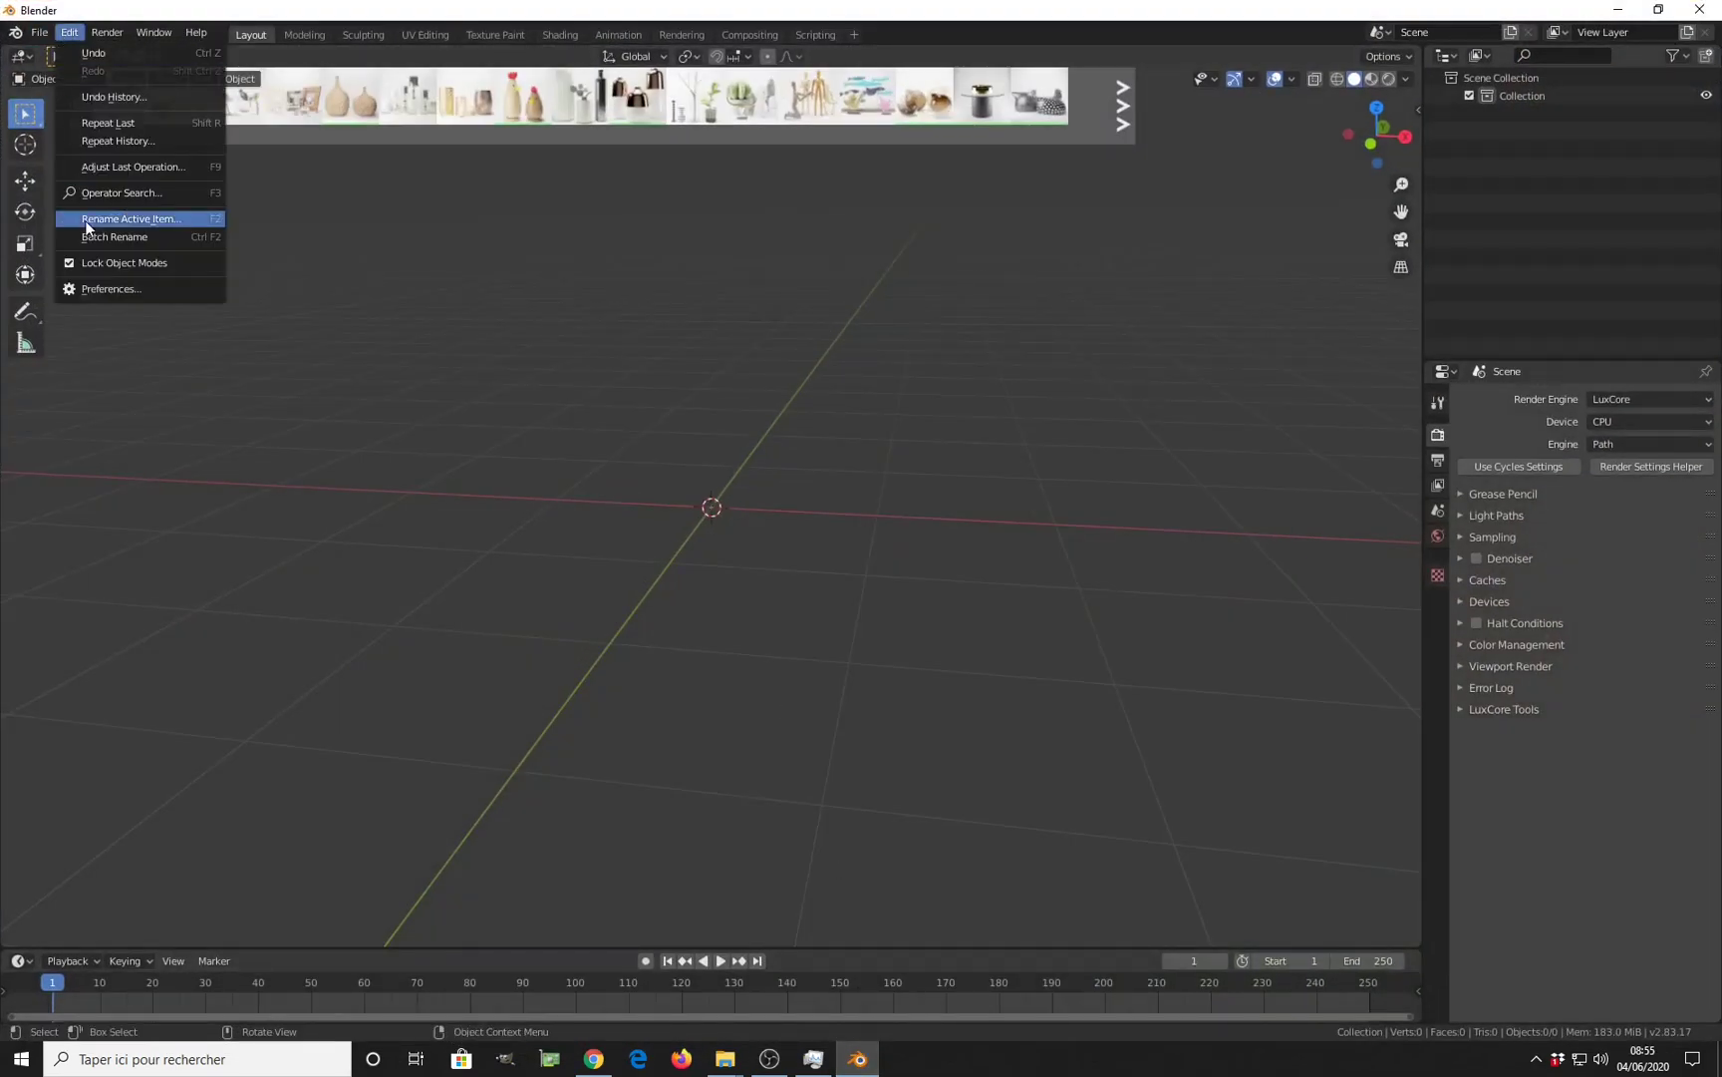
{"action": "left_click", "coordinate": [115, 288]}
{"action": "left_click_drag", "start_coordinate": [319, 72], "coordinate": [915, 177]}
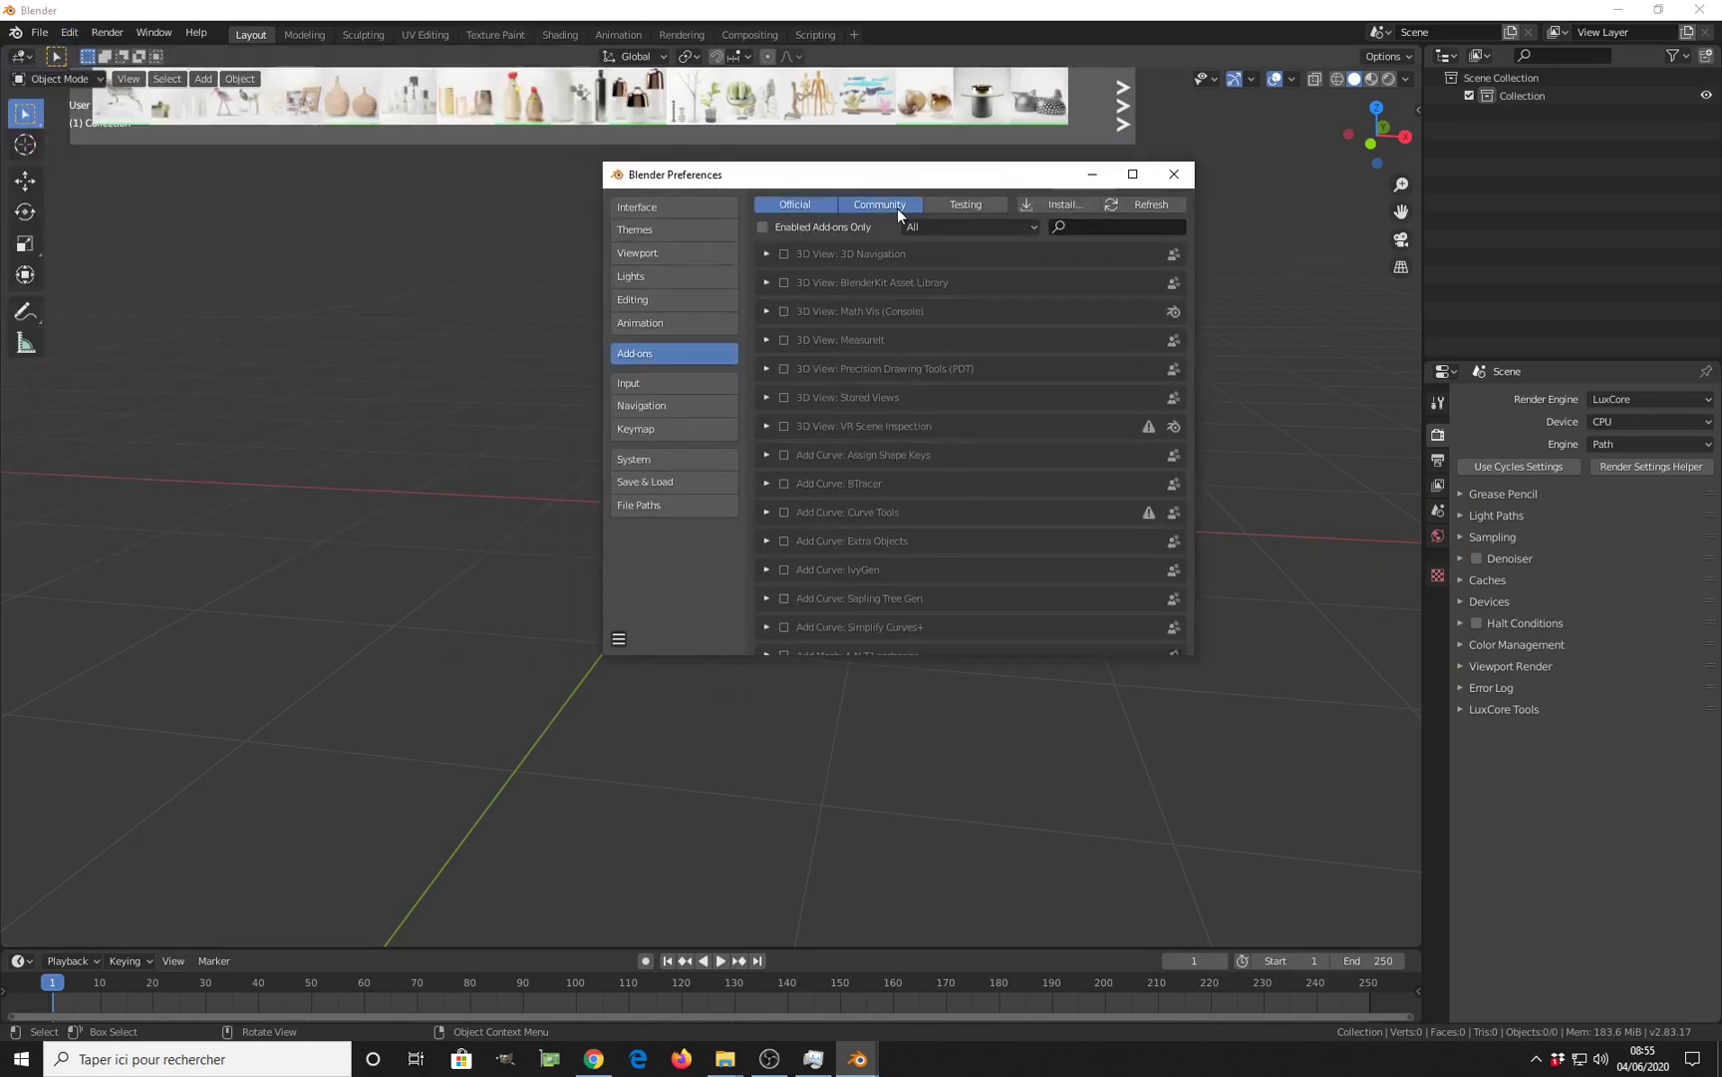
{"action": "left_click", "coordinate": [1031, 229]}
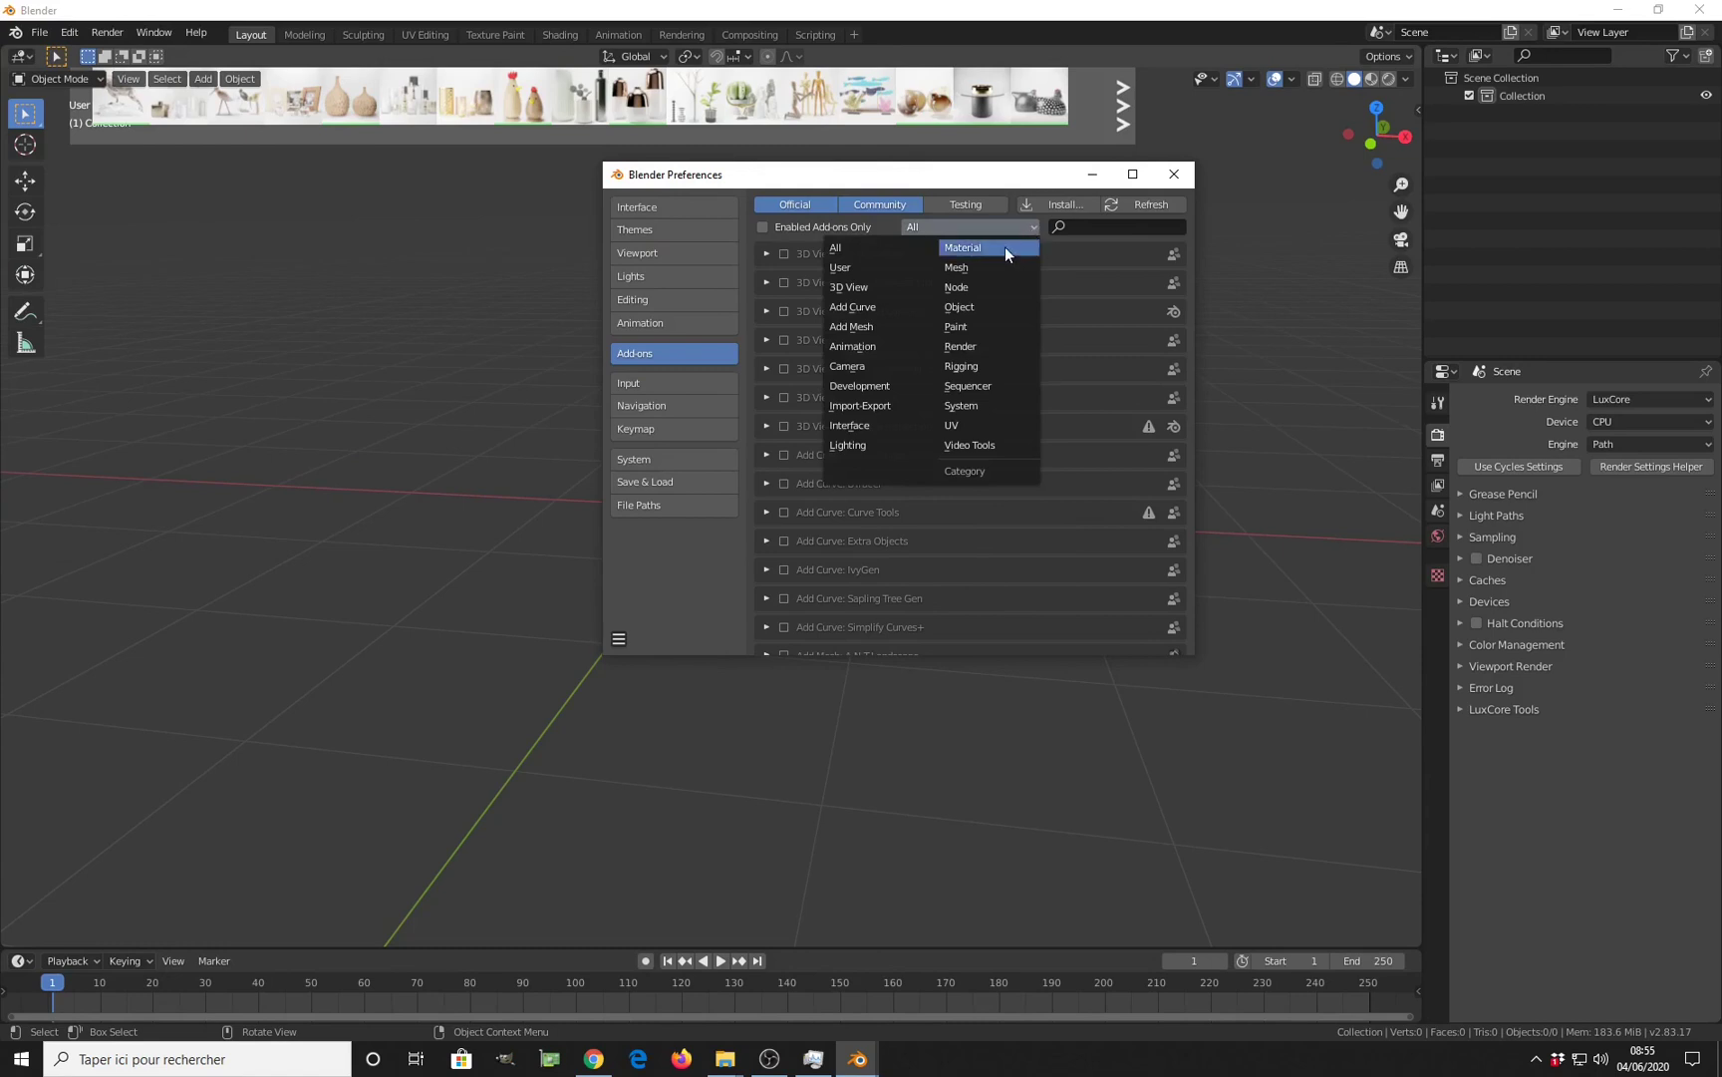
{"action": "left_click", "coordinate": [976, 349]}
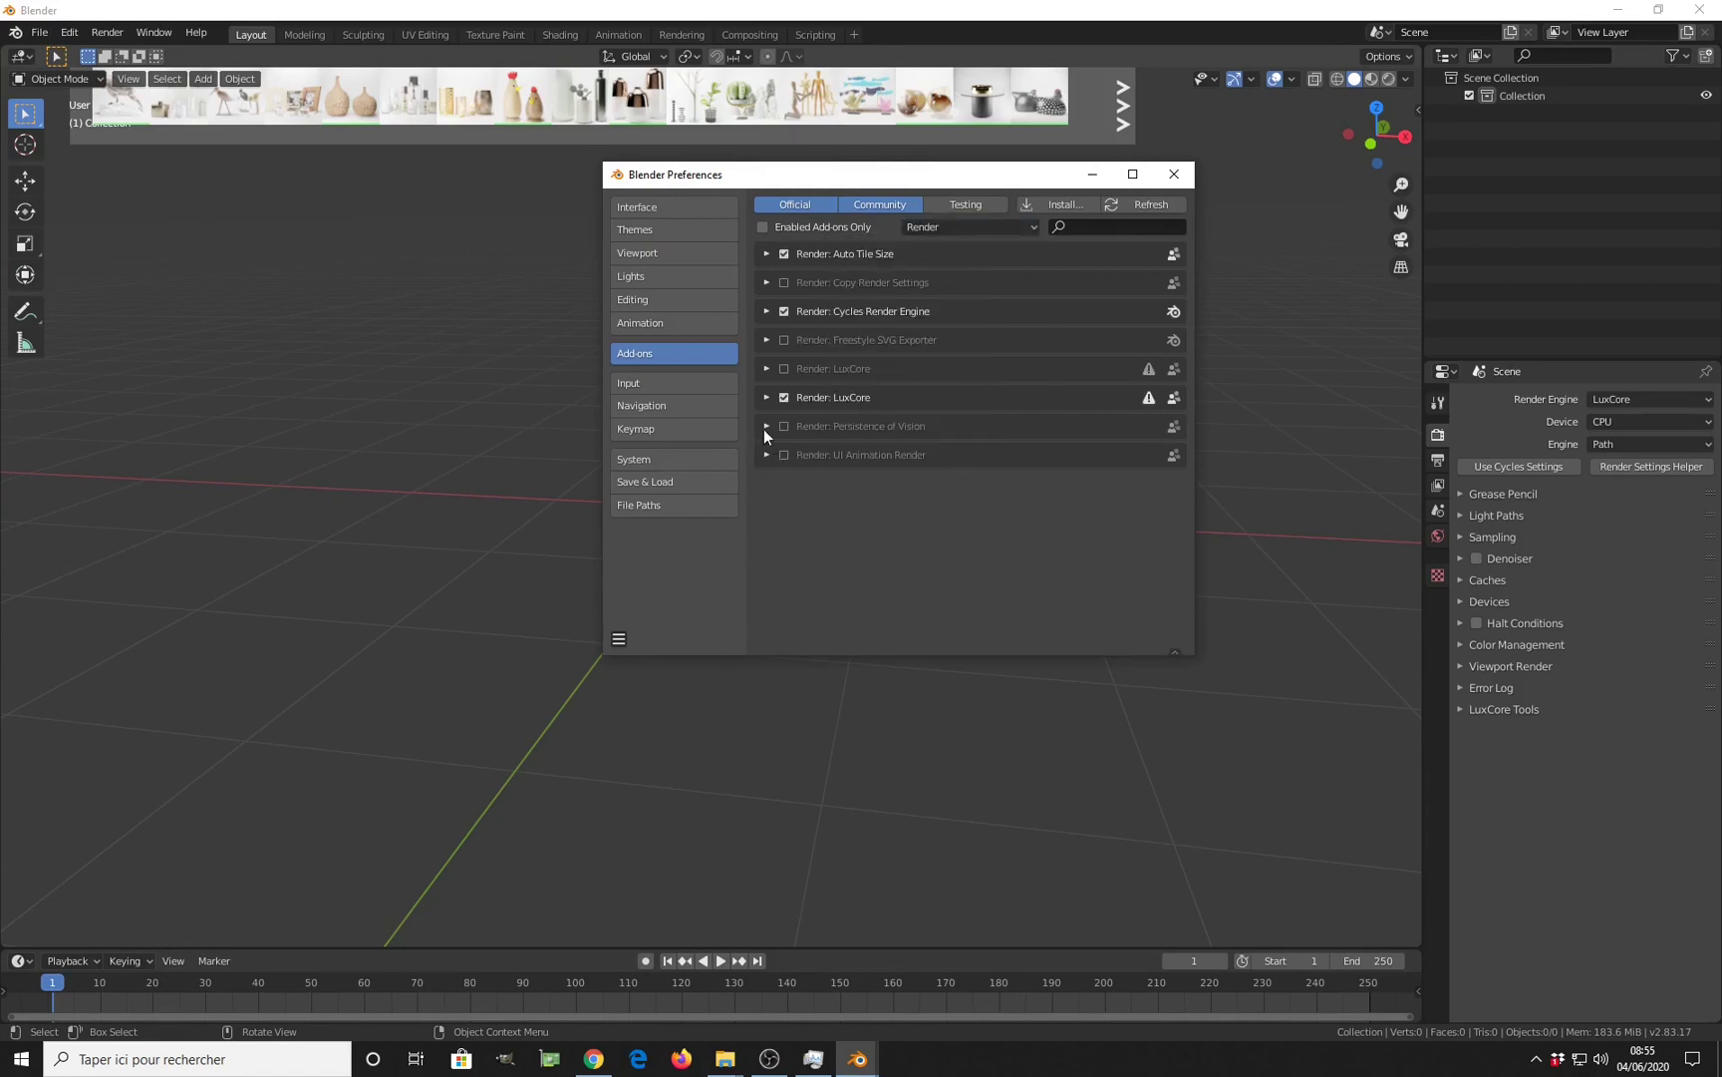
Examine the details of both installed LuxCore render add-ons, including their file paths and versions, and close the preferences.
{"action": "left_click", "coordinate": [765, 368]}
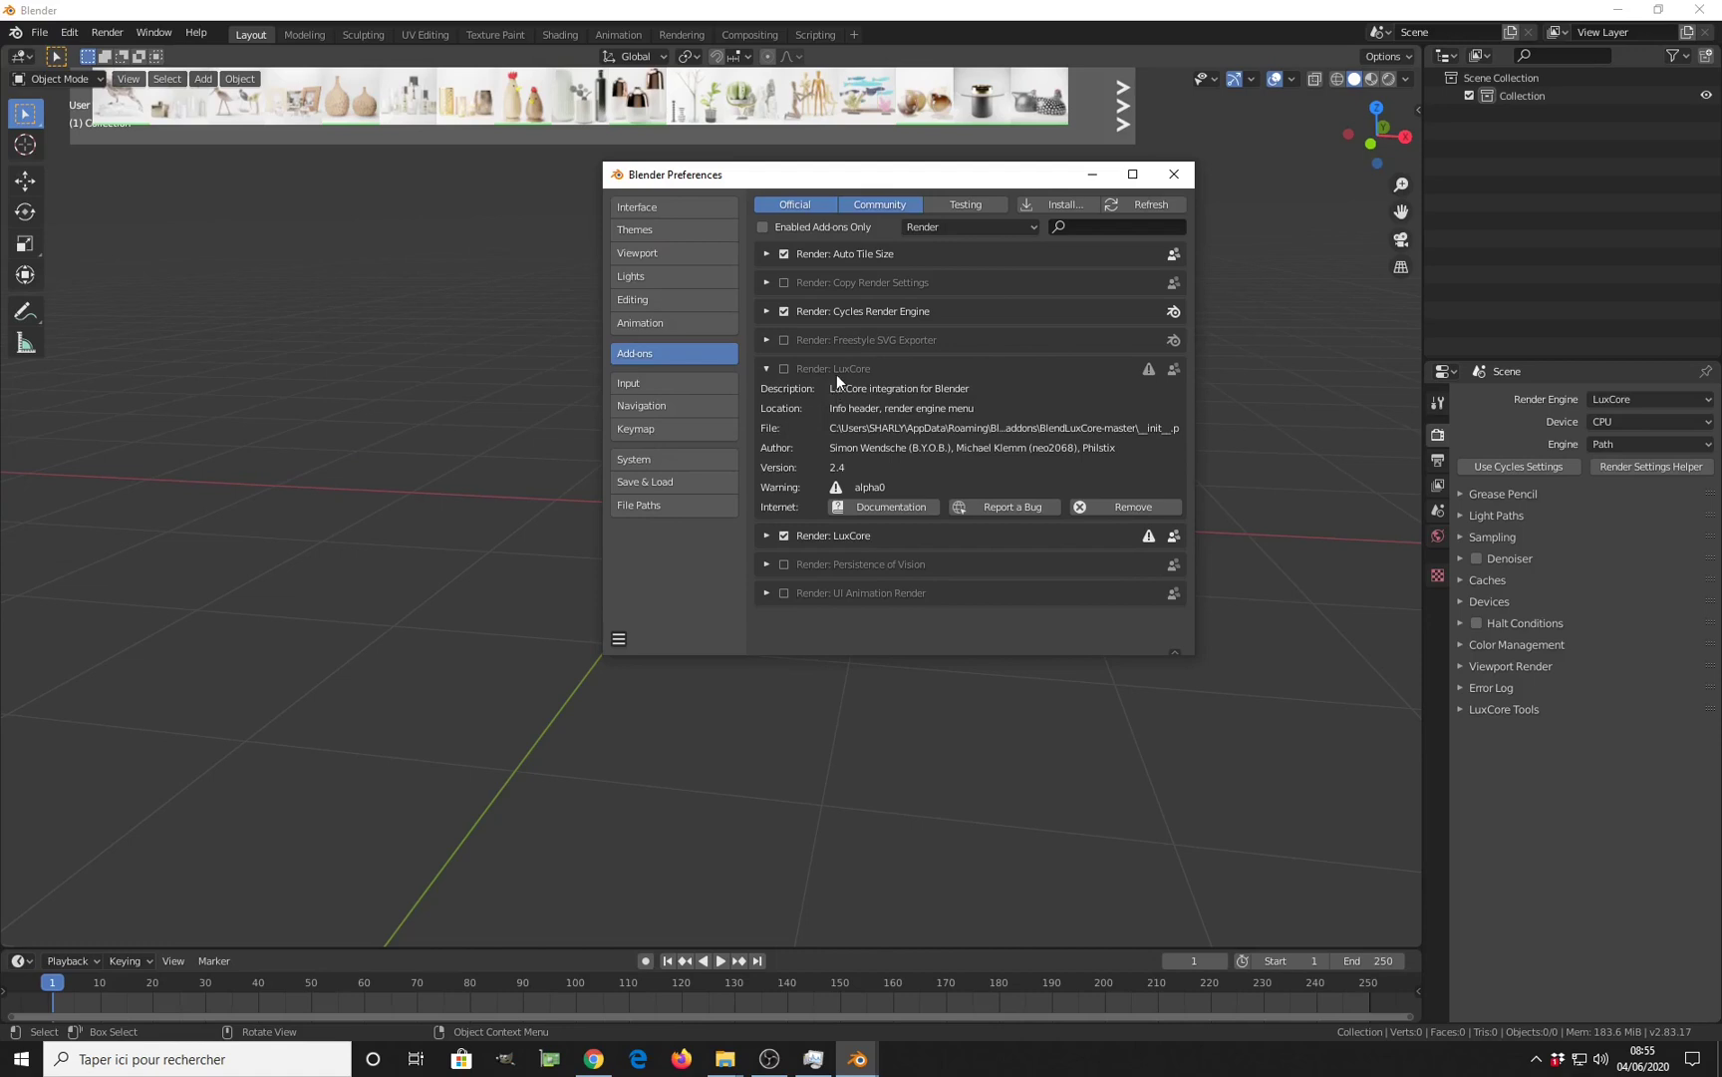
{"action": "left_click", "coordinate": [767, 369]}
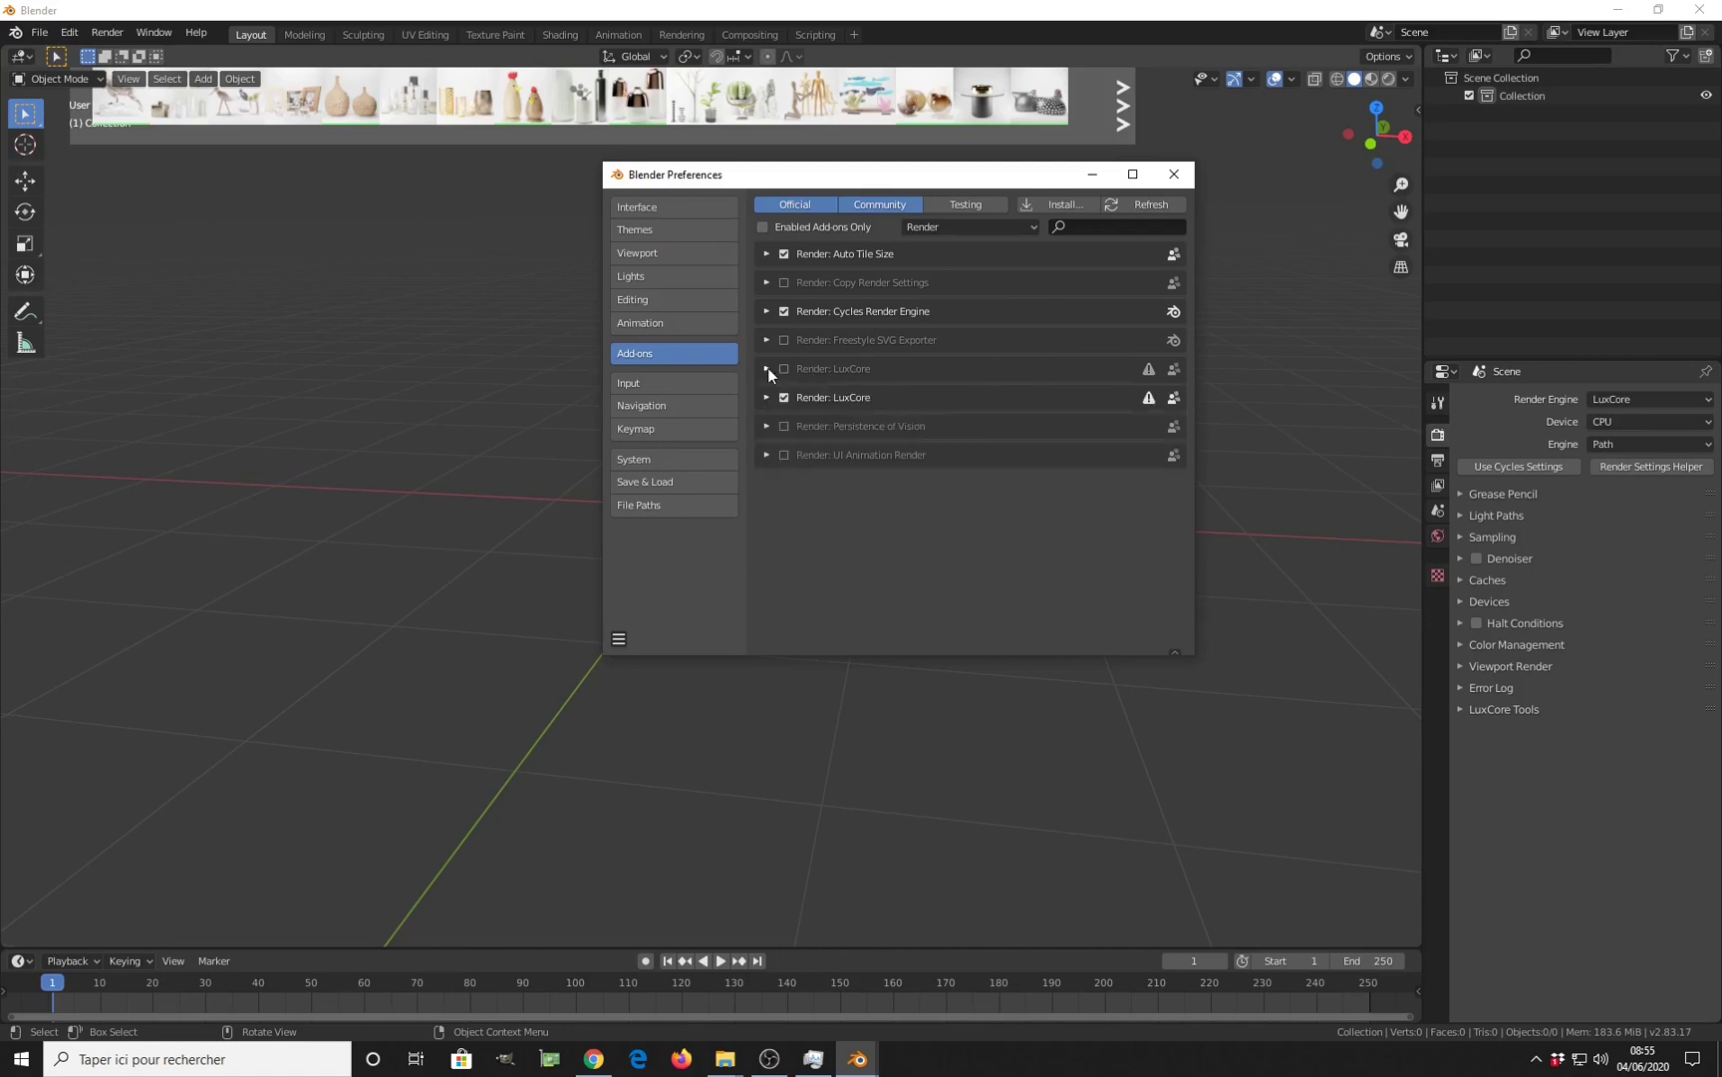
{"action": "left_click", "coordinate": [766, 397]}
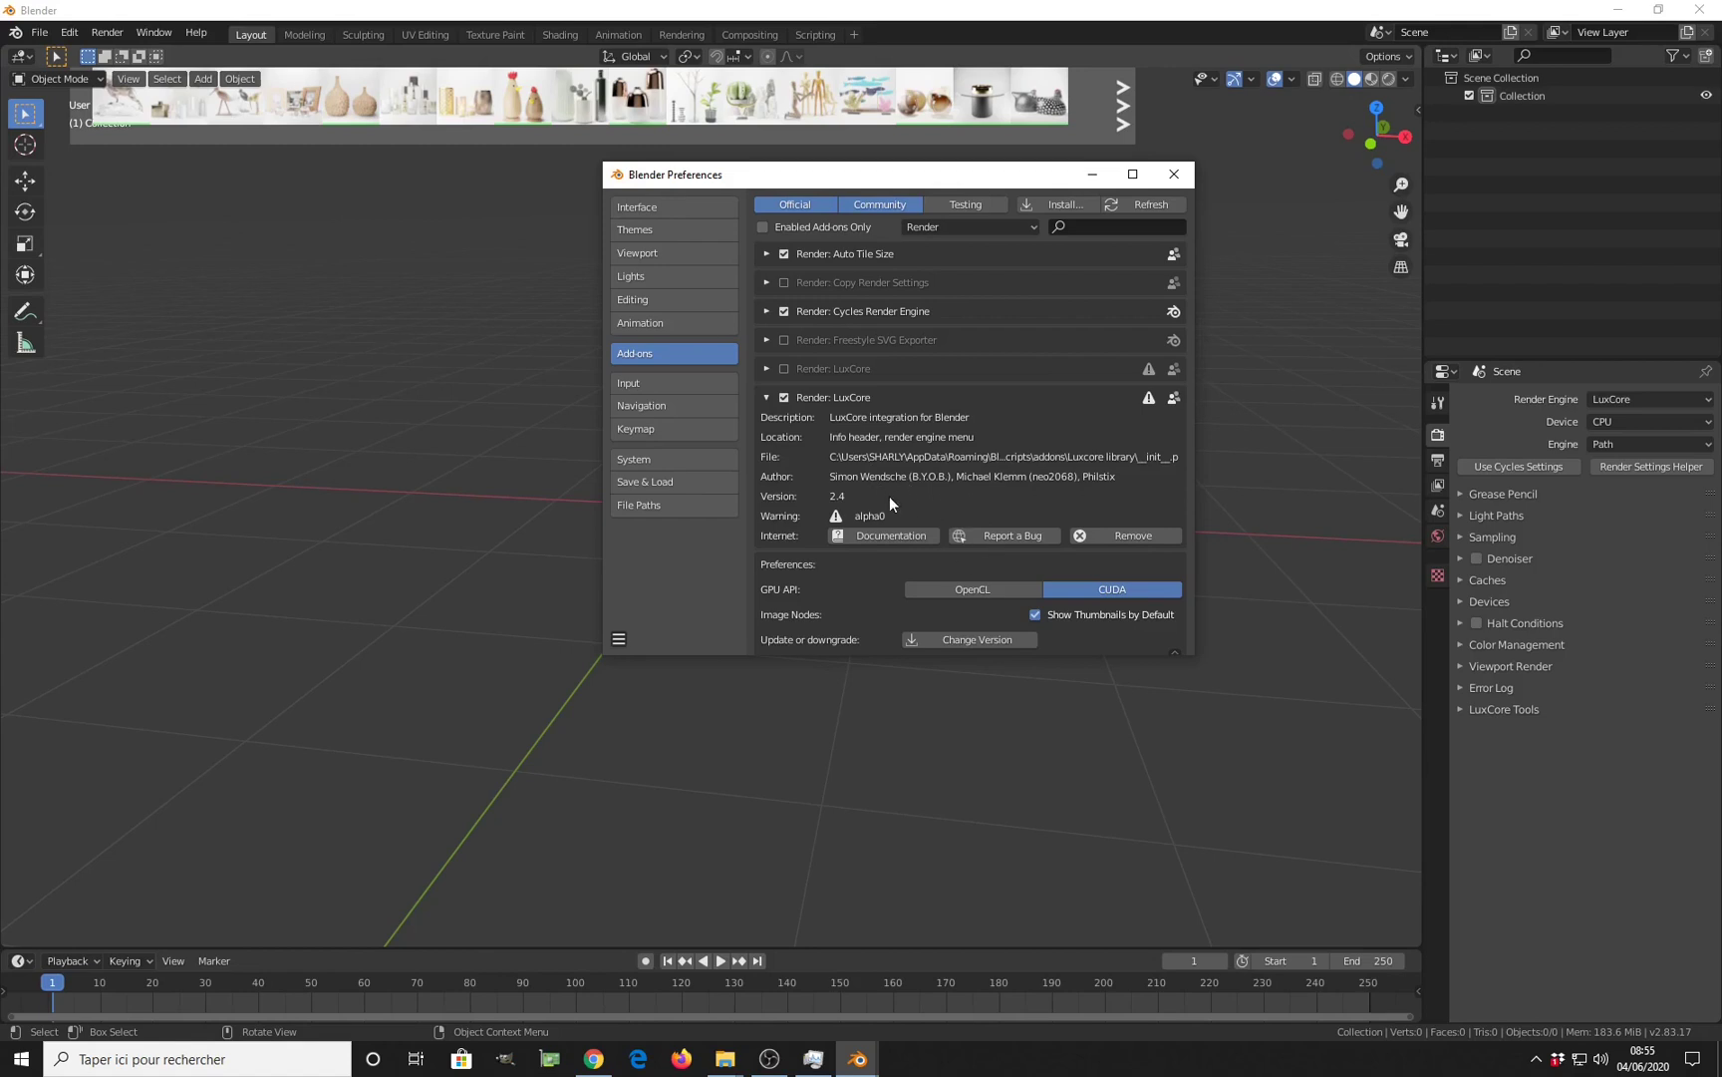
{"action": "left_click", "coordinate": [767, 398]}
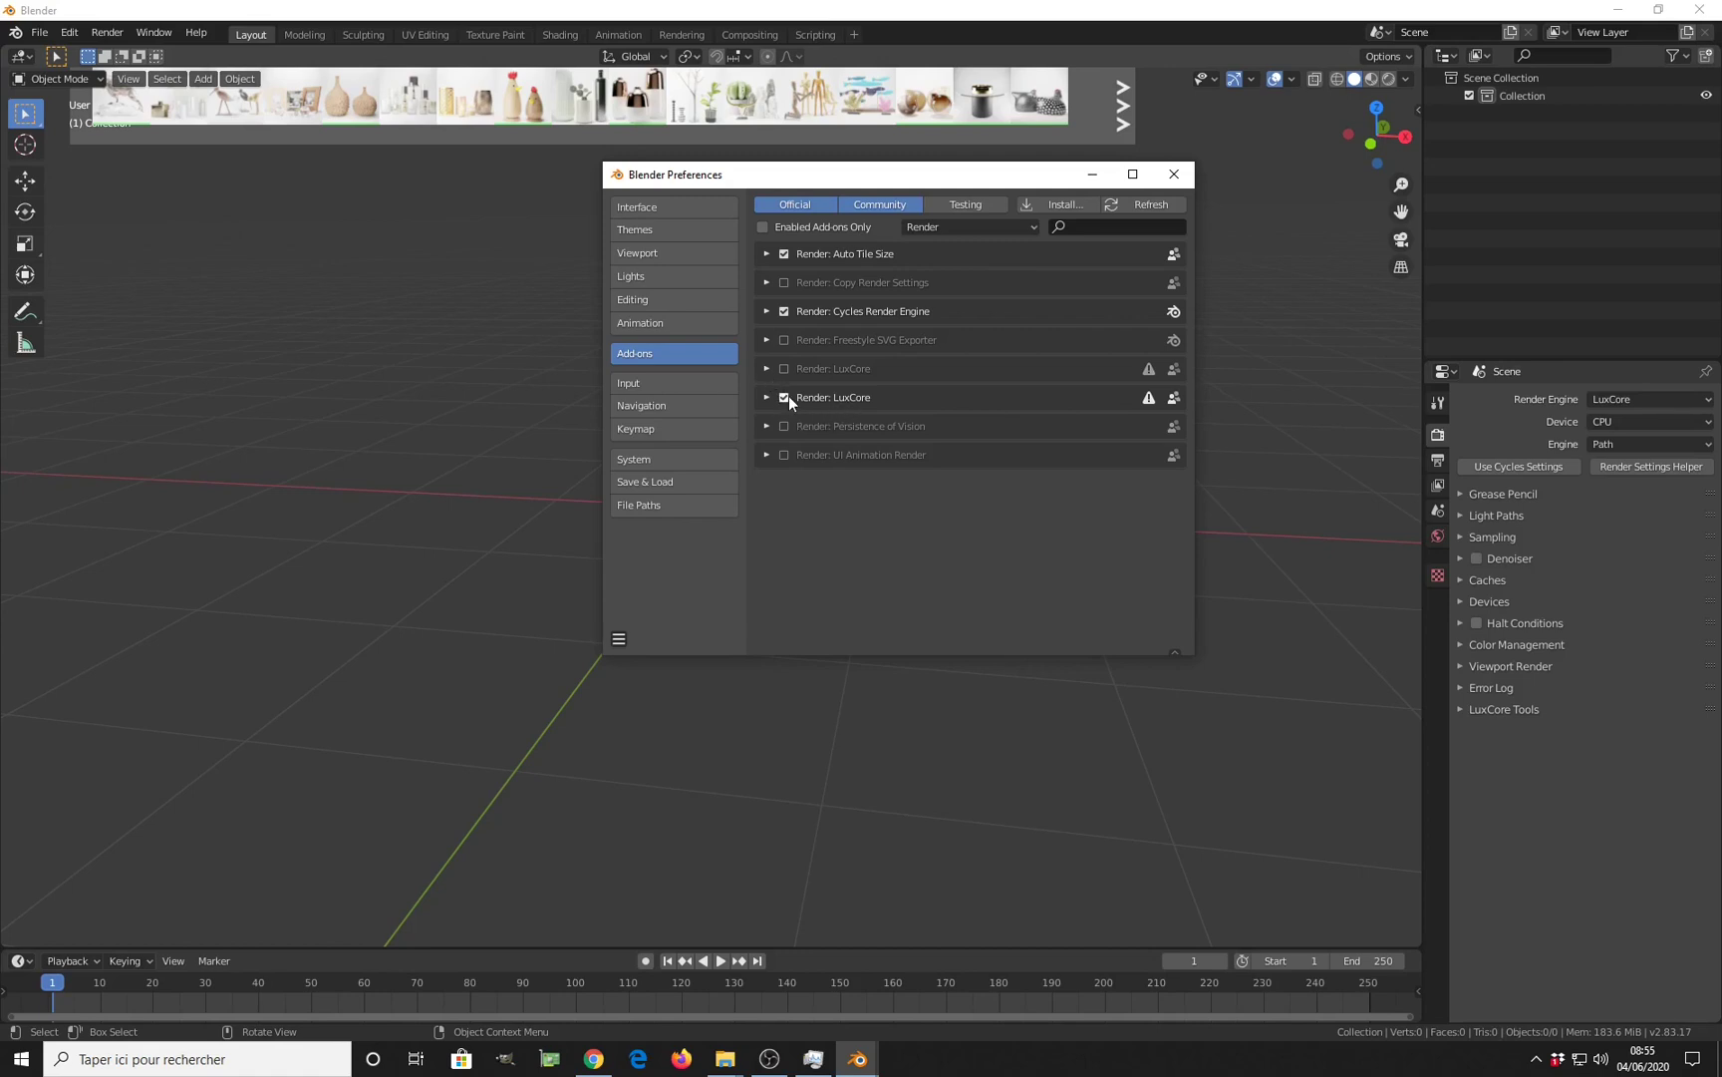
{"action": "left_click", "coordinate": [765, 369]}
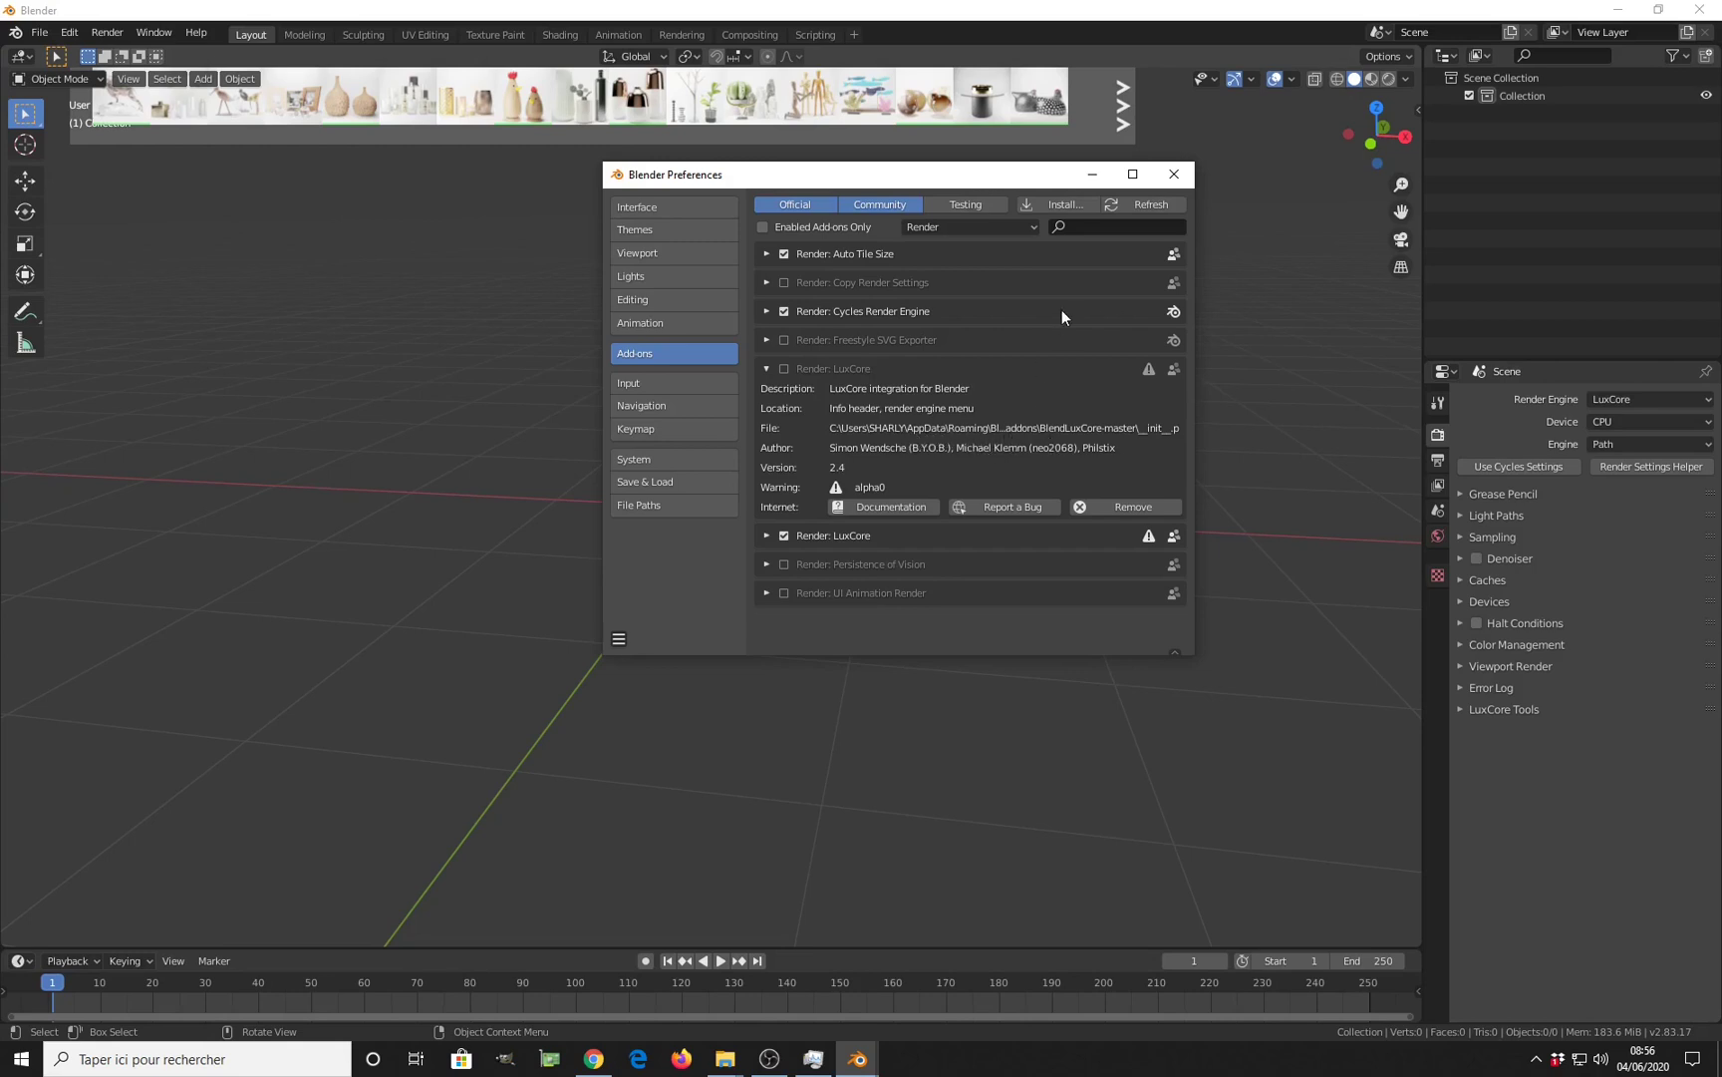
{"action": "left_click", "coordinate": [1174, 175]}
{"action": "key", "text": "super+d"}
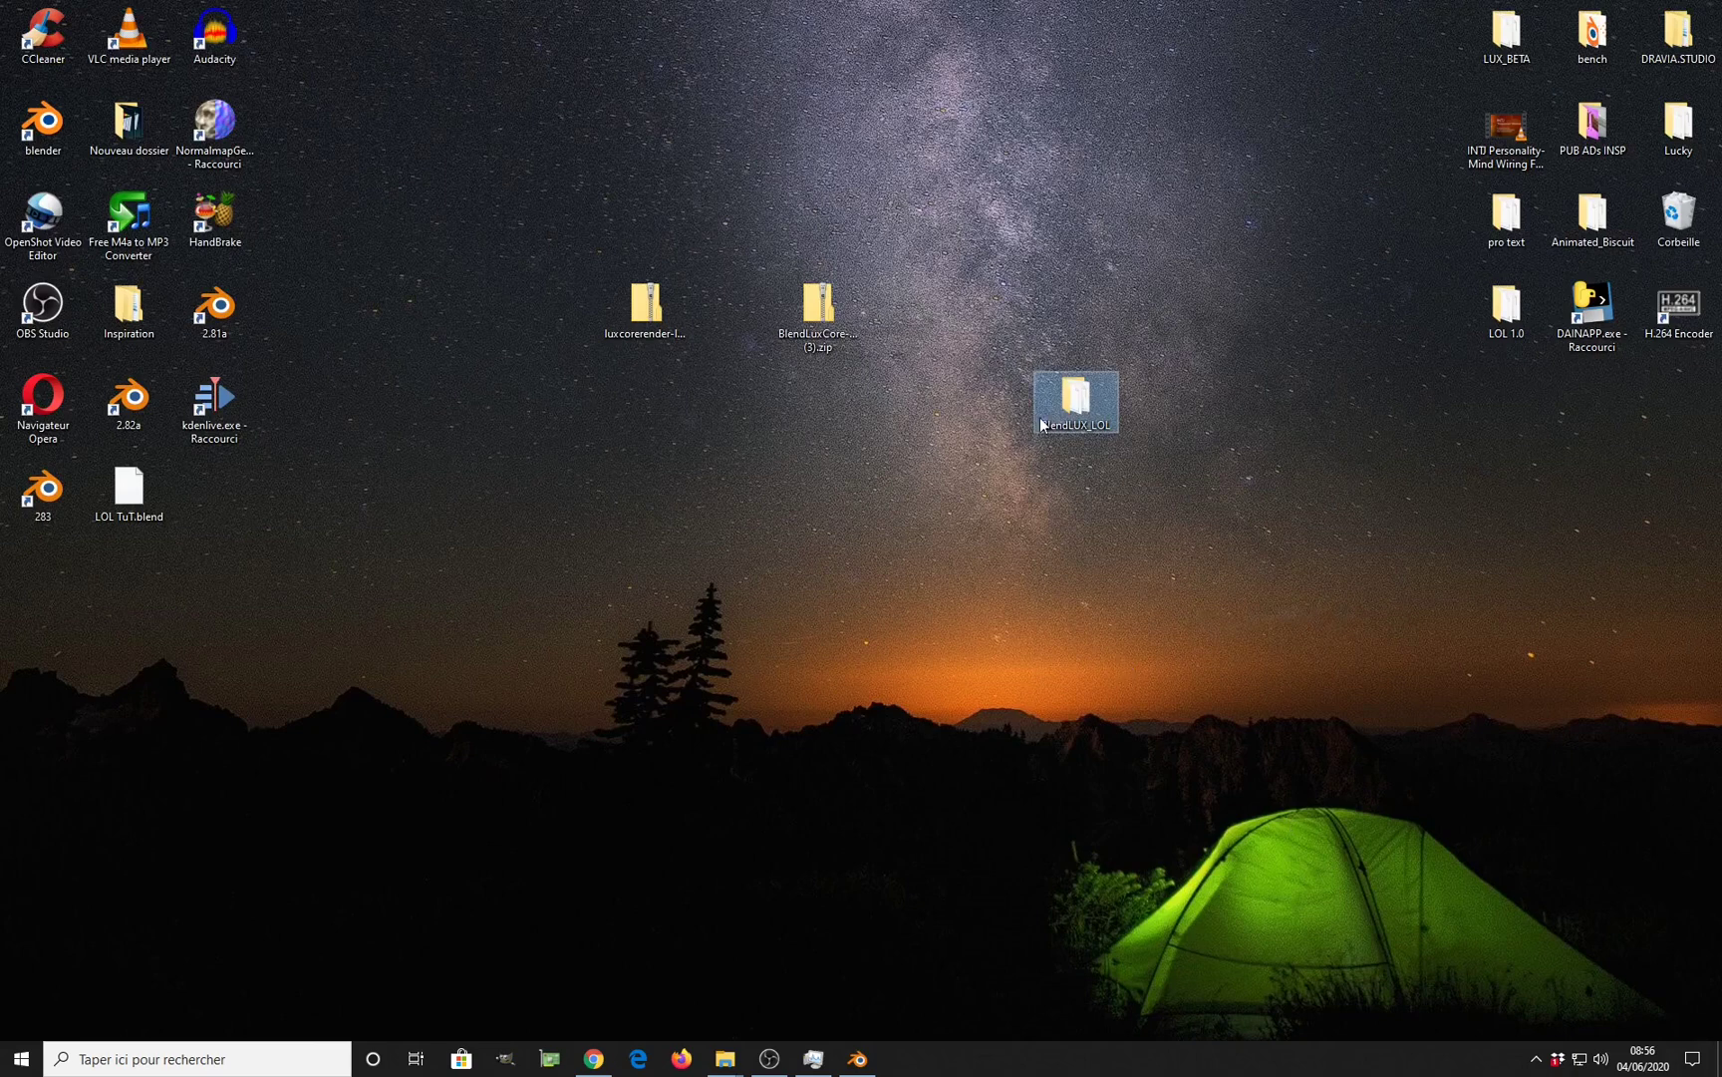
{"action": "mouse_move", "coordinate": [1072, 399]}
{"action": "left_mouse_down"}
{"action": "mouse_move", "coordinate": [1064, 318]}
{"action": "mouse_move", "coordinate": [1095, 385]}
{"action": "mouse_move", "coordinate": [1082, 394]}
{"action": "mouse_move", "coordinate": [1066, 321]}
{"action": "mouse_move", "coordinate": [1041, 369]}
{"action": "mouse_move", "coordinate": [1077, 361]}
{"action": "mouse_move", "coordinate": [1049, 411]}
{"action": "left_mouse_up"}
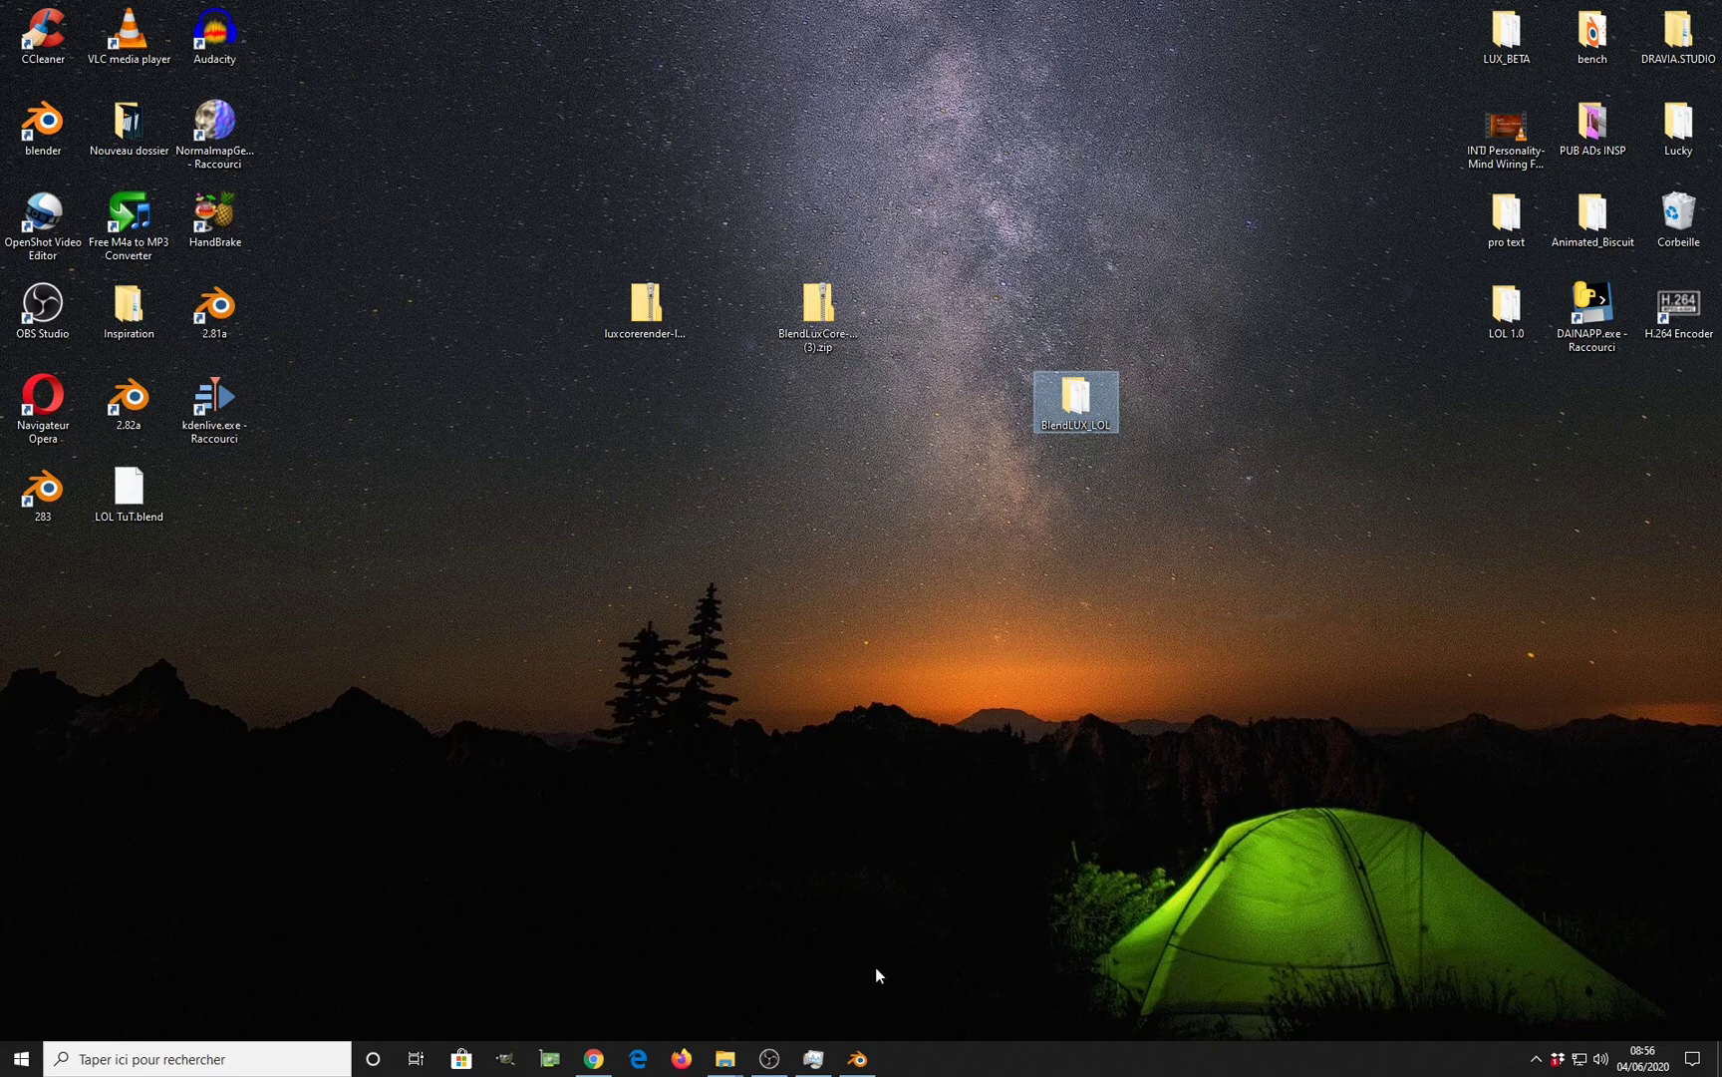
{"action": "mouse_move", "coordinate": [866, 1063]}
{"action": "left_click", "coordinate": [857, 1058]}
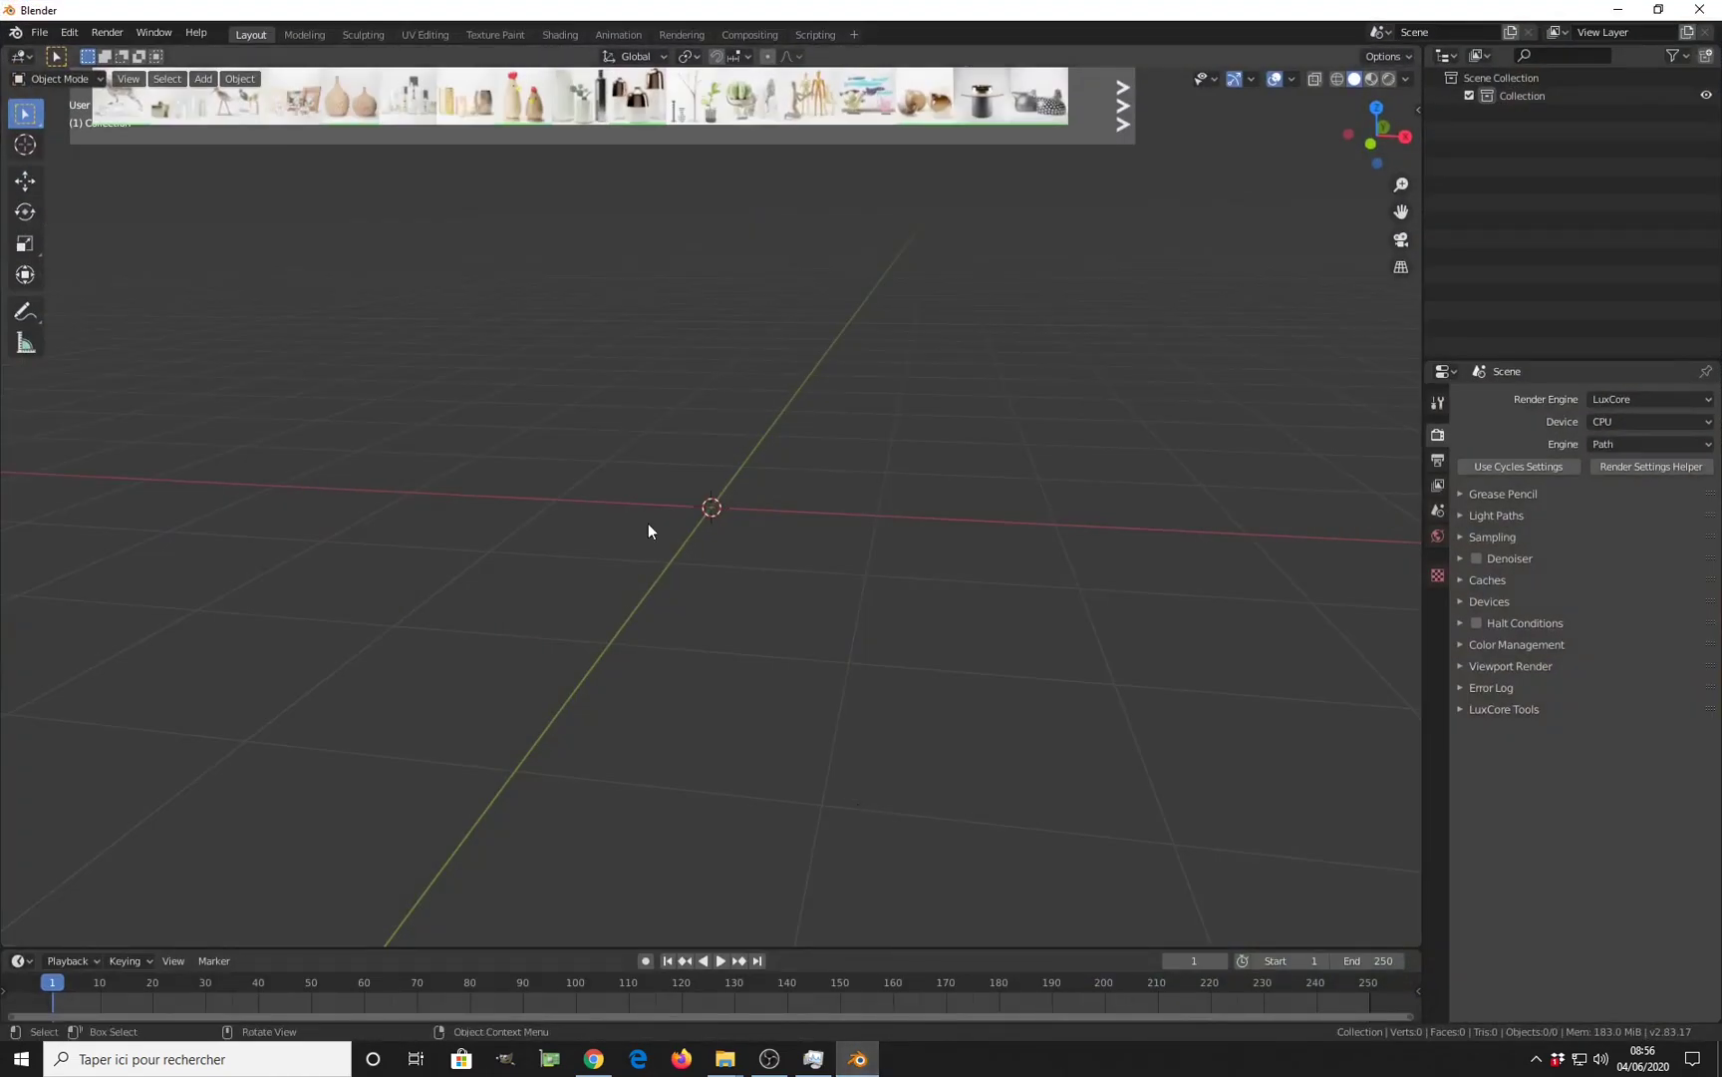
Reopen the add-on preferences and expand the enabled LuxCore add-on to show its LuxCore Online Library preferences.
{"action": "left_click", "coordinate": [40, 32]}
{"action": "mouse_move", "coordinate": [64, 31]}
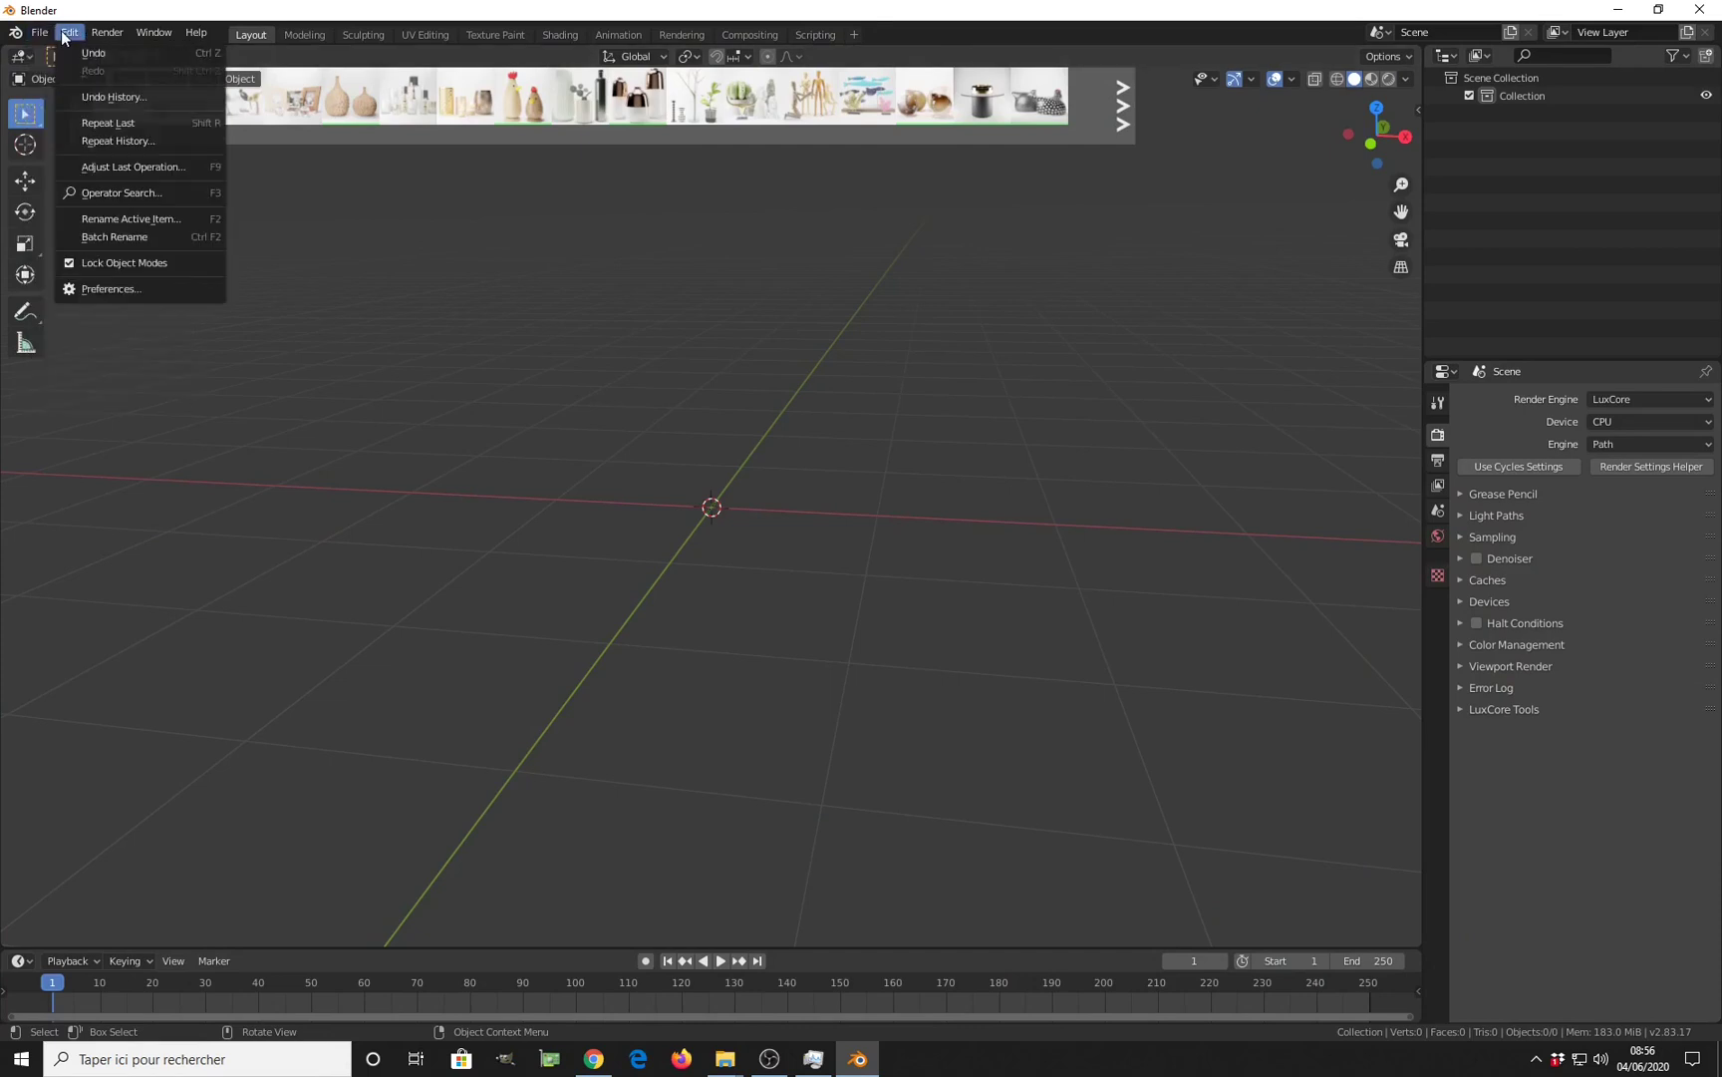
{"action": "left_click", "coordinate": [112, 288]}
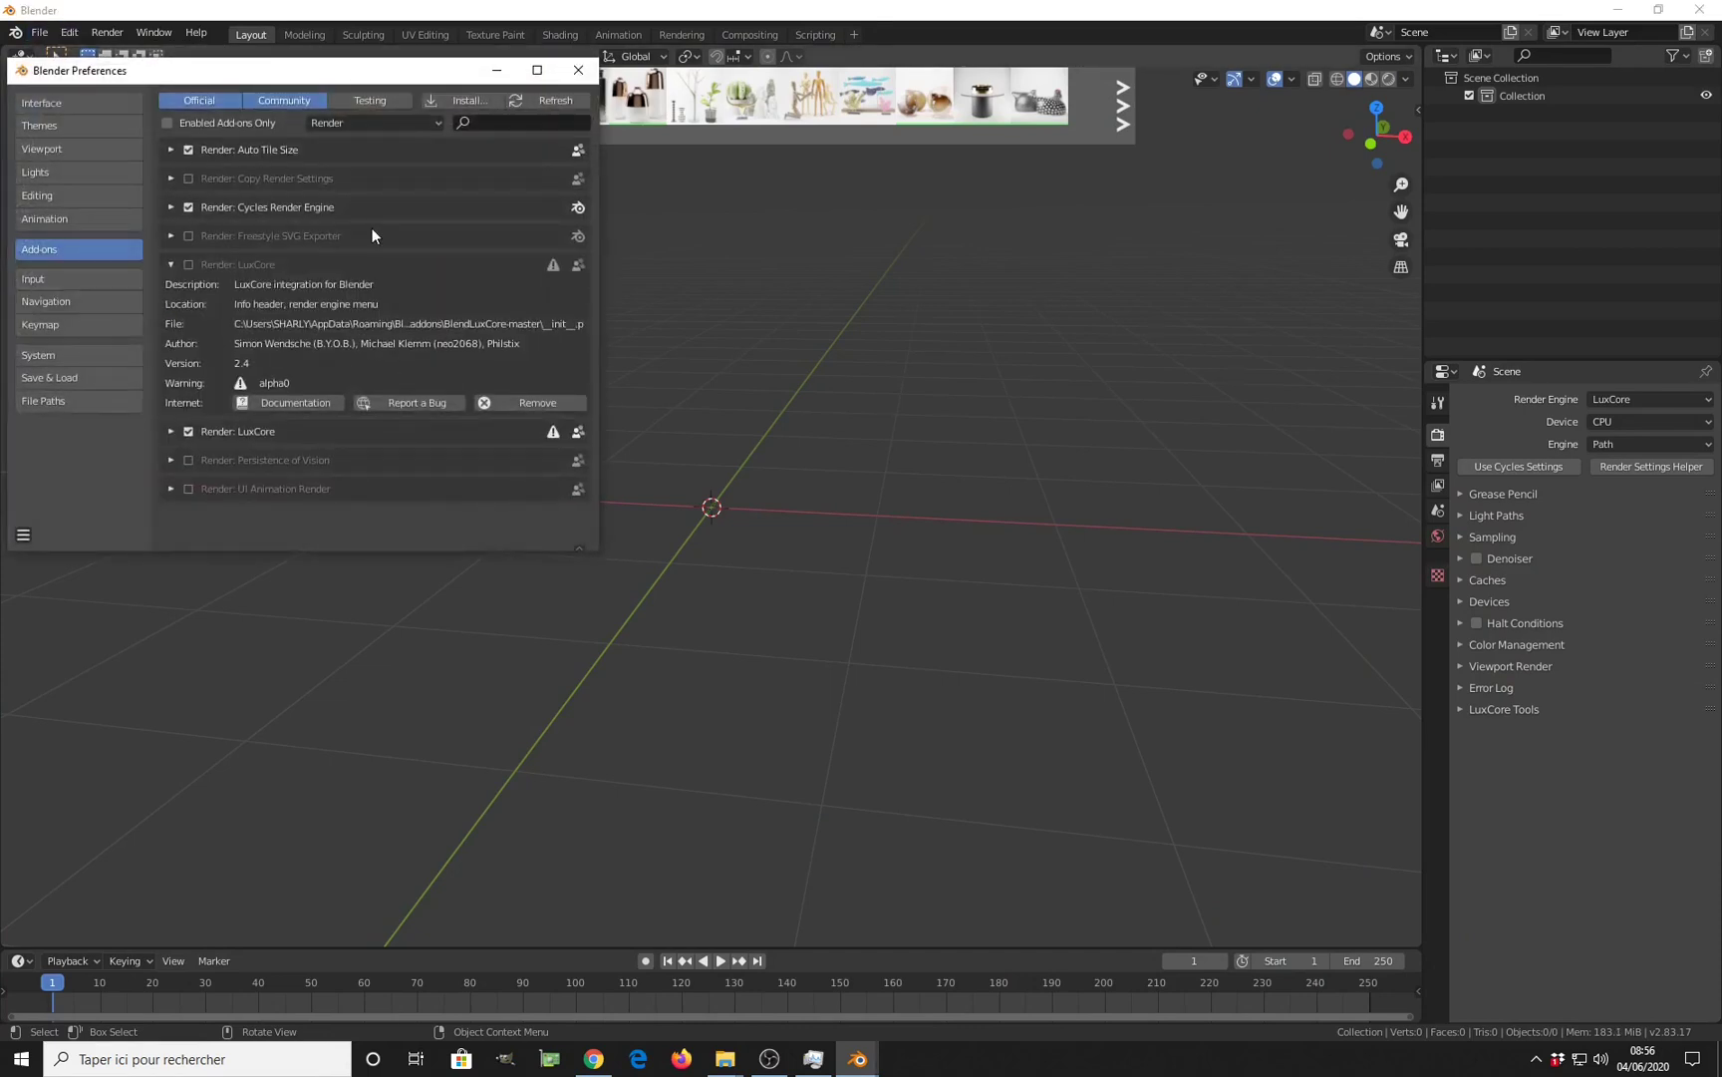
{"action": "left_click_drag", "start_coordinate": [270, 71], "coordinate": [1003, 259]}
{"action": "left_click", "coordinate": [906, 450]}
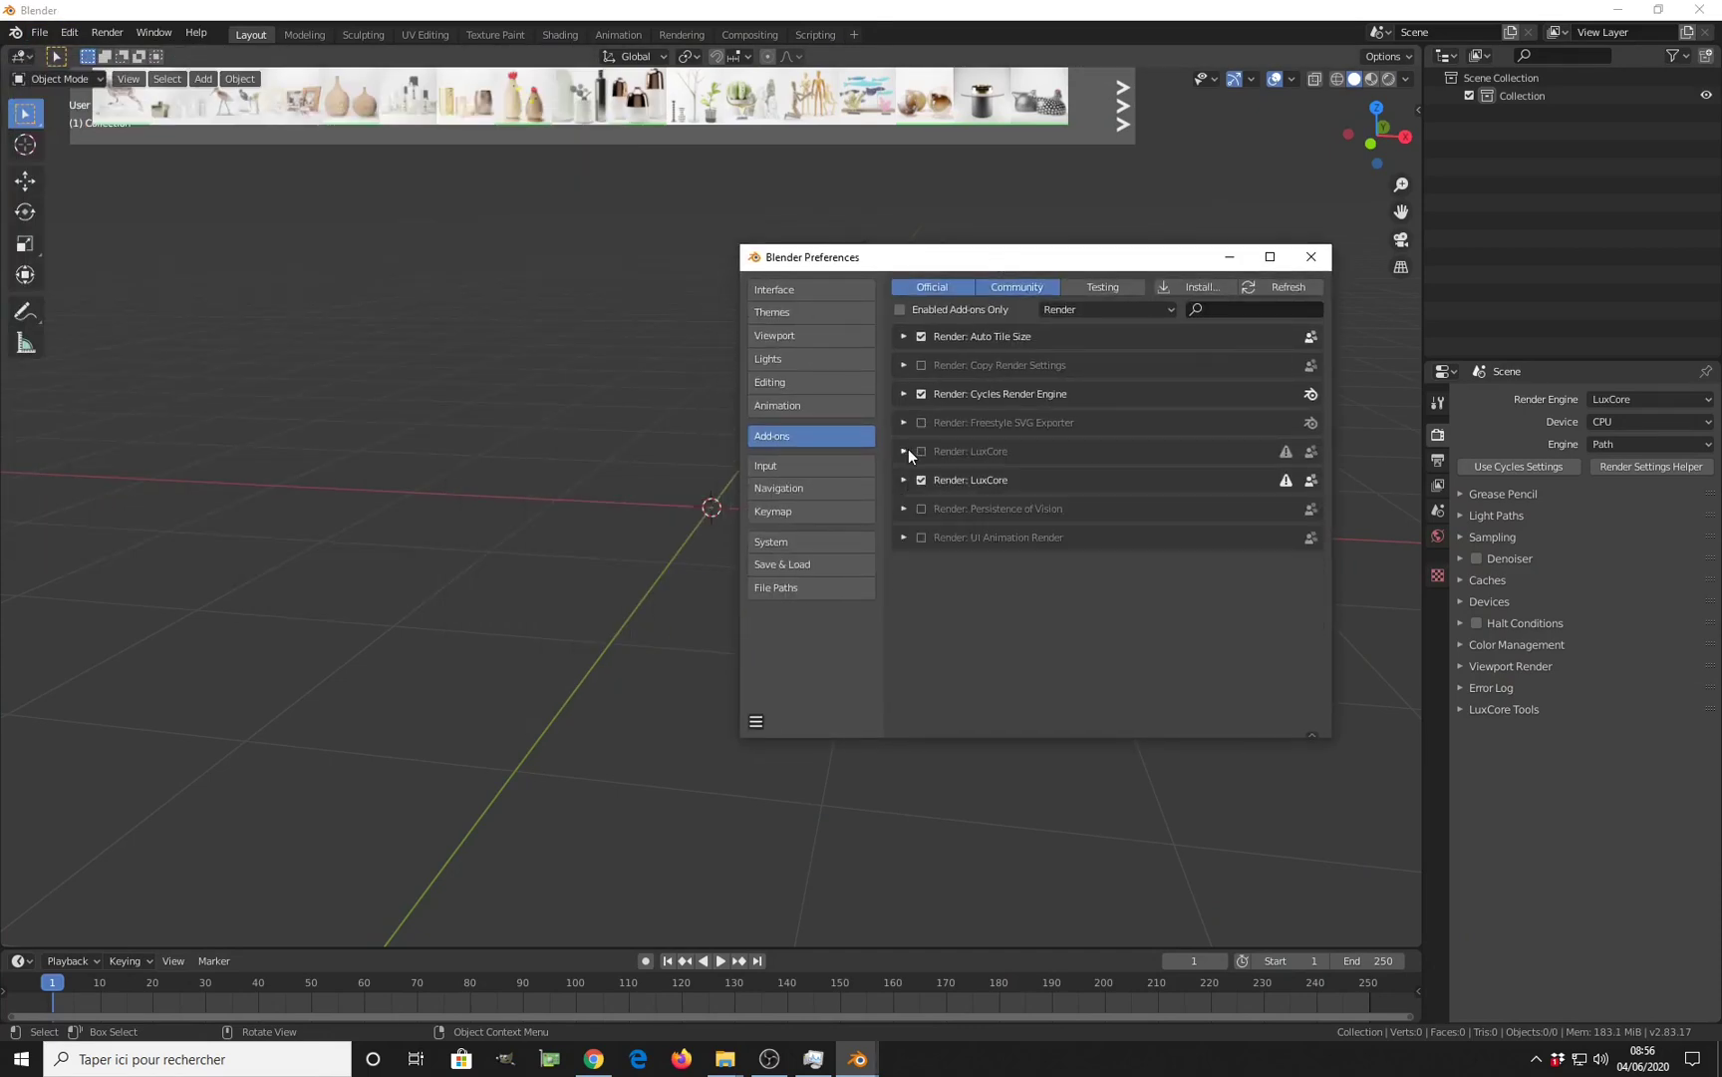
{"action": "left_click", "coordinate": [903, 479]}
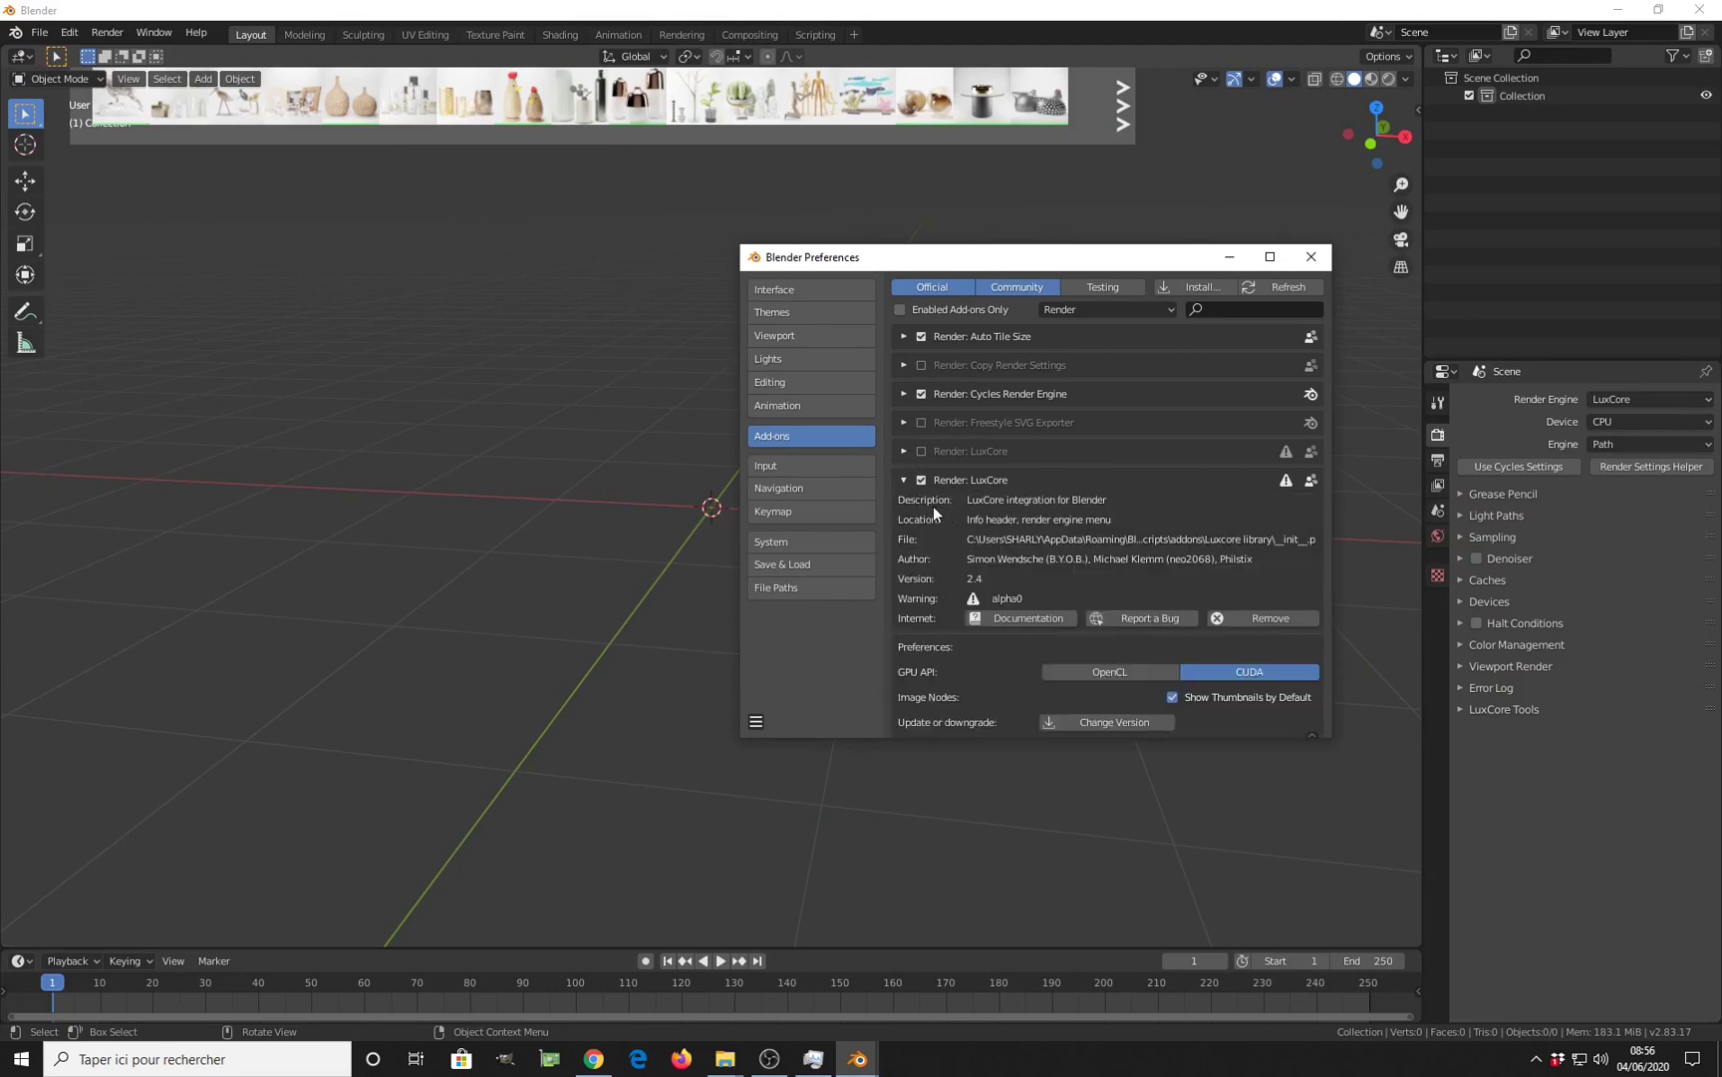
{"action": "scroll", "coordinate": [1072, 655], "scroll_direction": "down", "scroll_amount": 3}
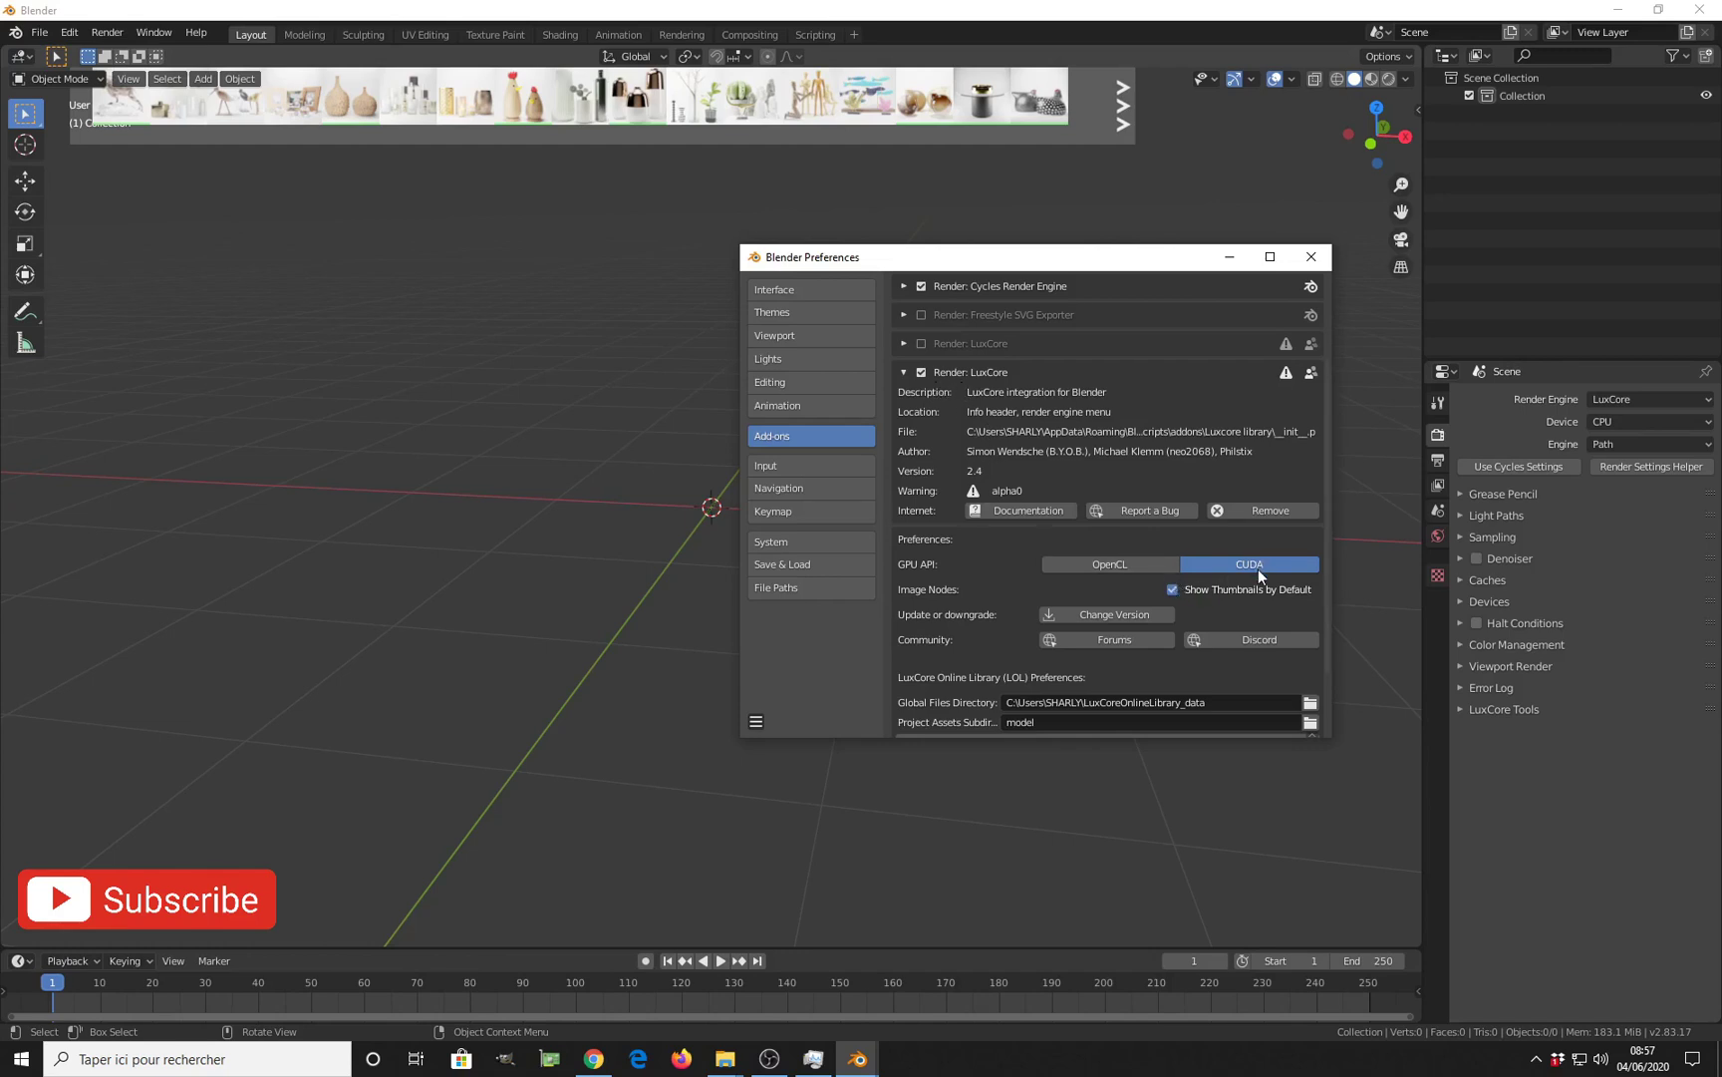
{"action": "scroll", "coordinate": [1106, 586], "scroll_direction": "down", "scroll_amount": 2}
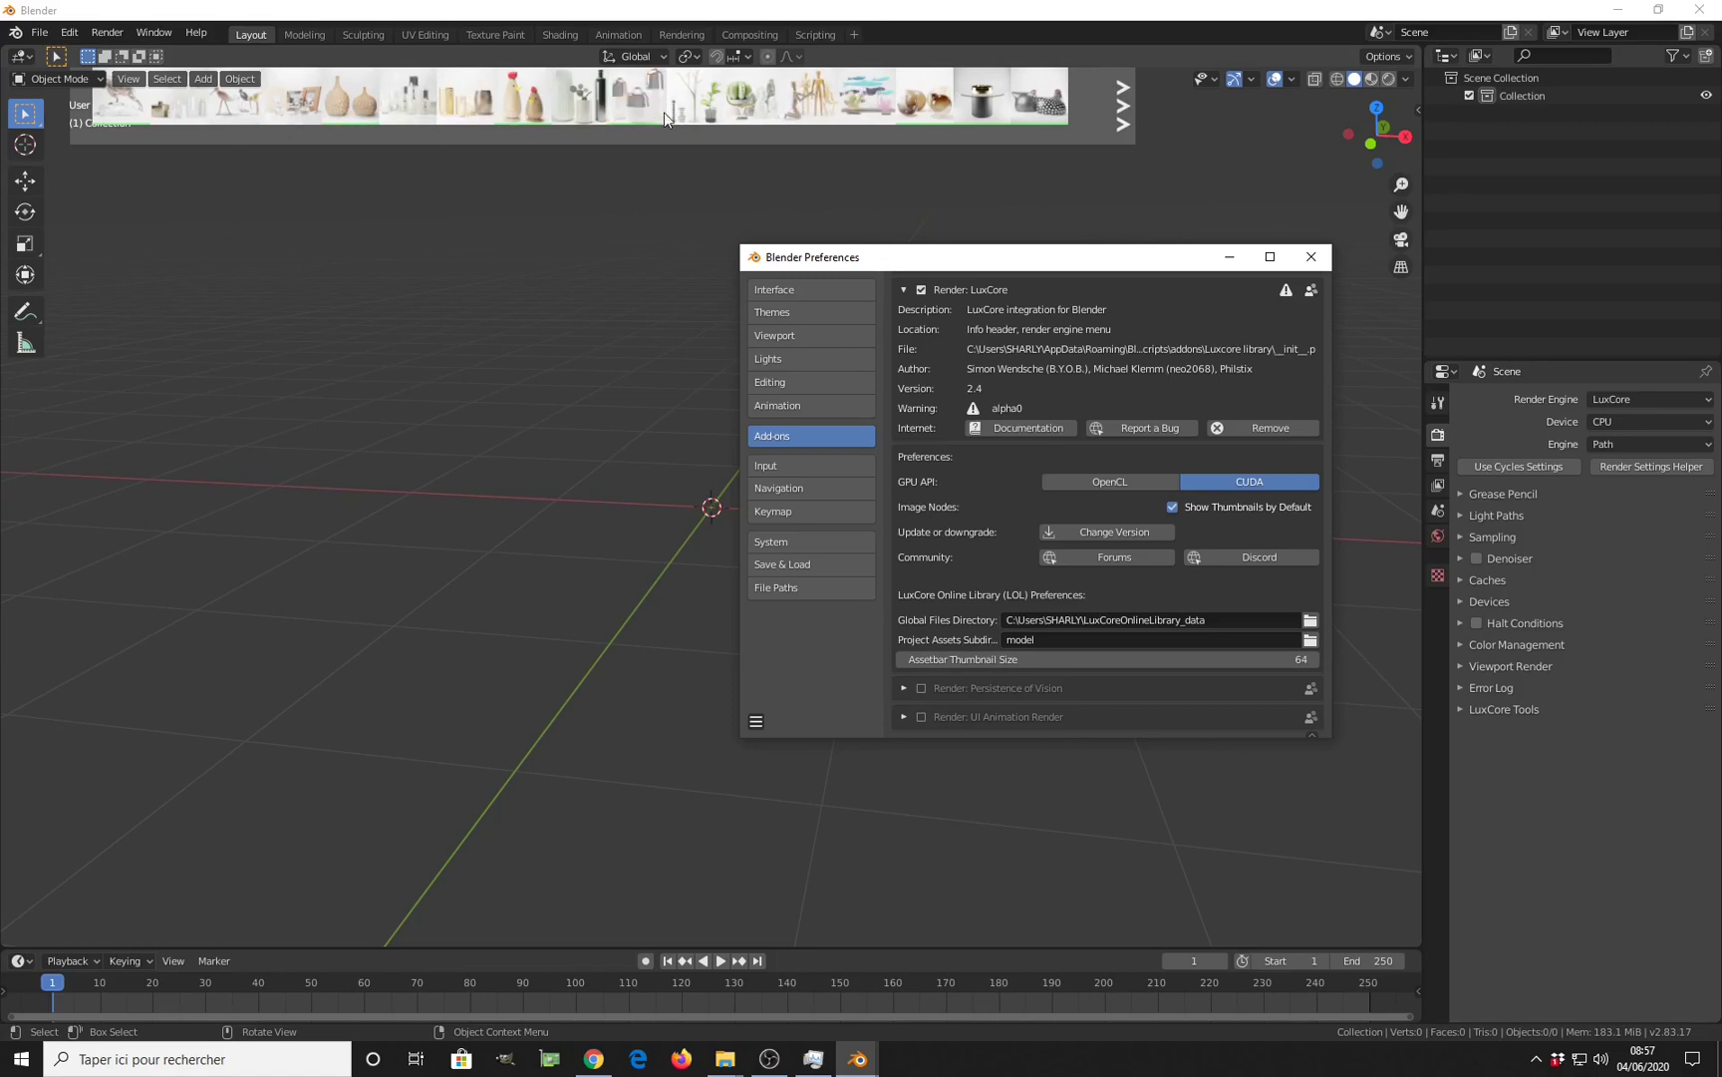
Set the LuxCore library's Assetbar Thumbnail Size to 96, save the preferences and close them.
{"action": "left_click", "coordinate": [1269, 659]}
{"action": "type", "text": "96"}
{"action": "key", "text": "Return"}
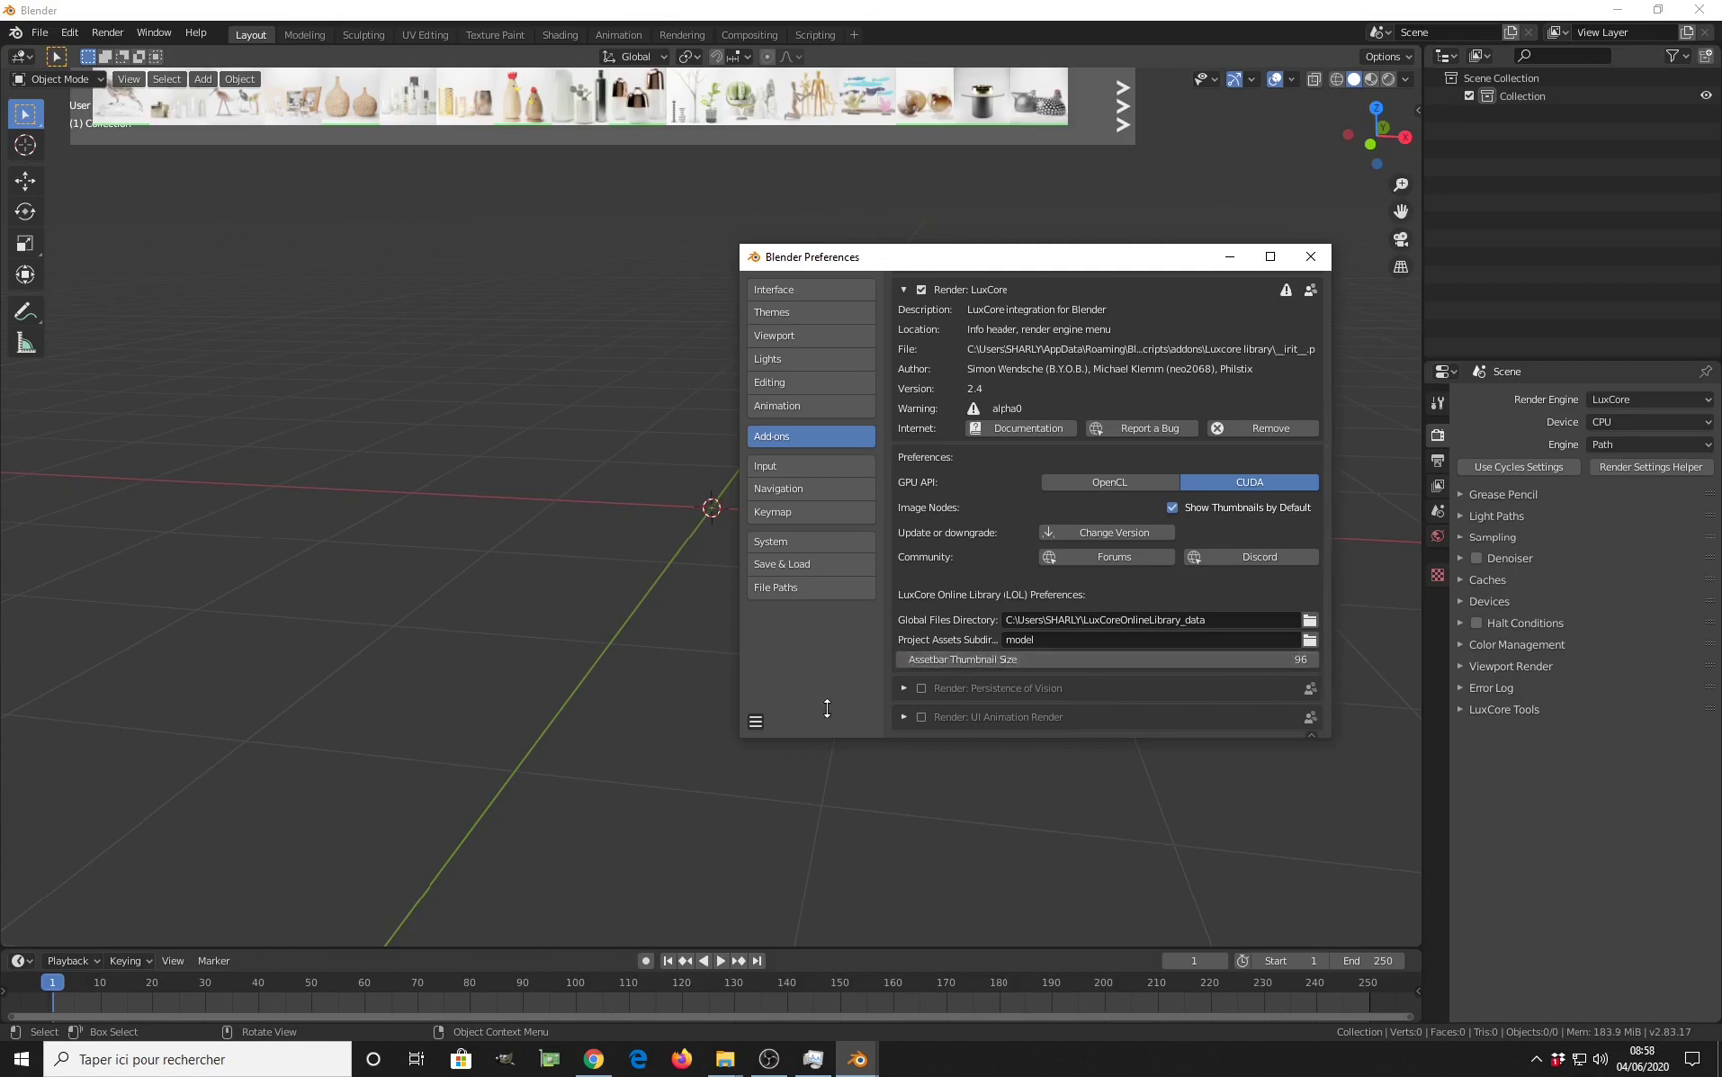
{"action": "left_click", "coordinate": [755, 722]}
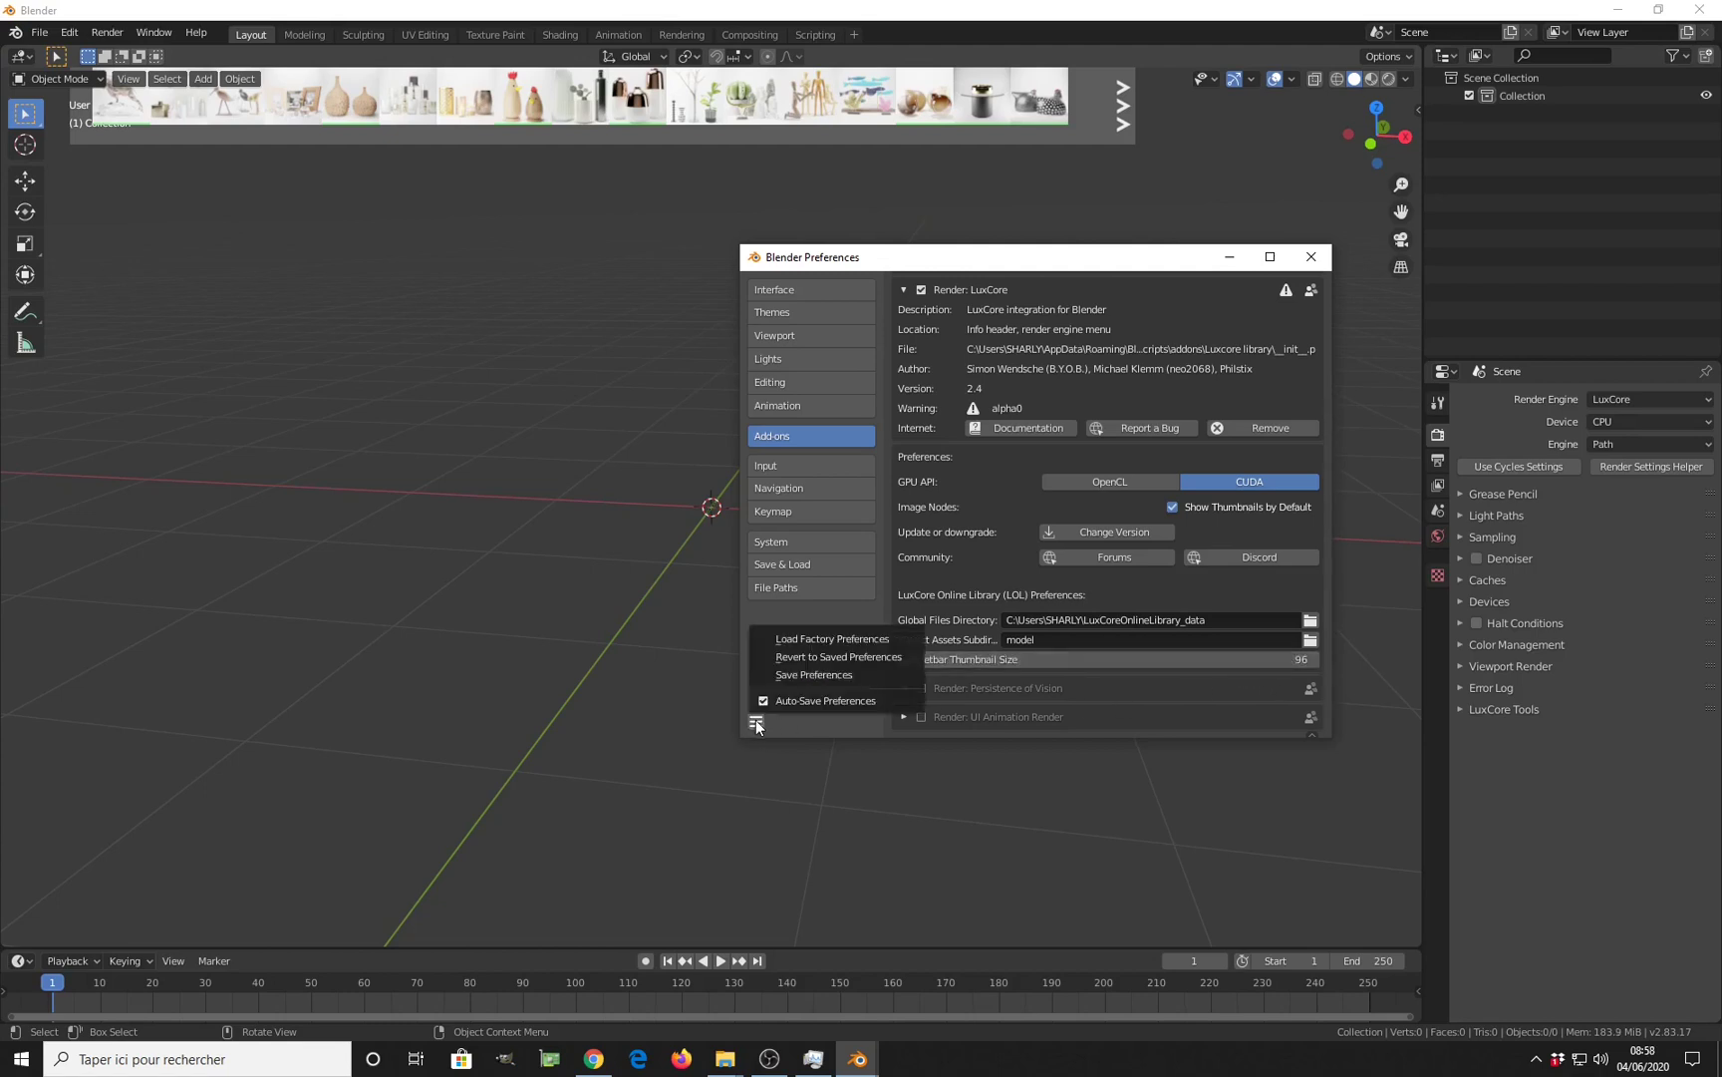
{"action": "left_click", "coordinate": [826, 674]}
{"action": "left_click", "coordinate": [1298, 255]}
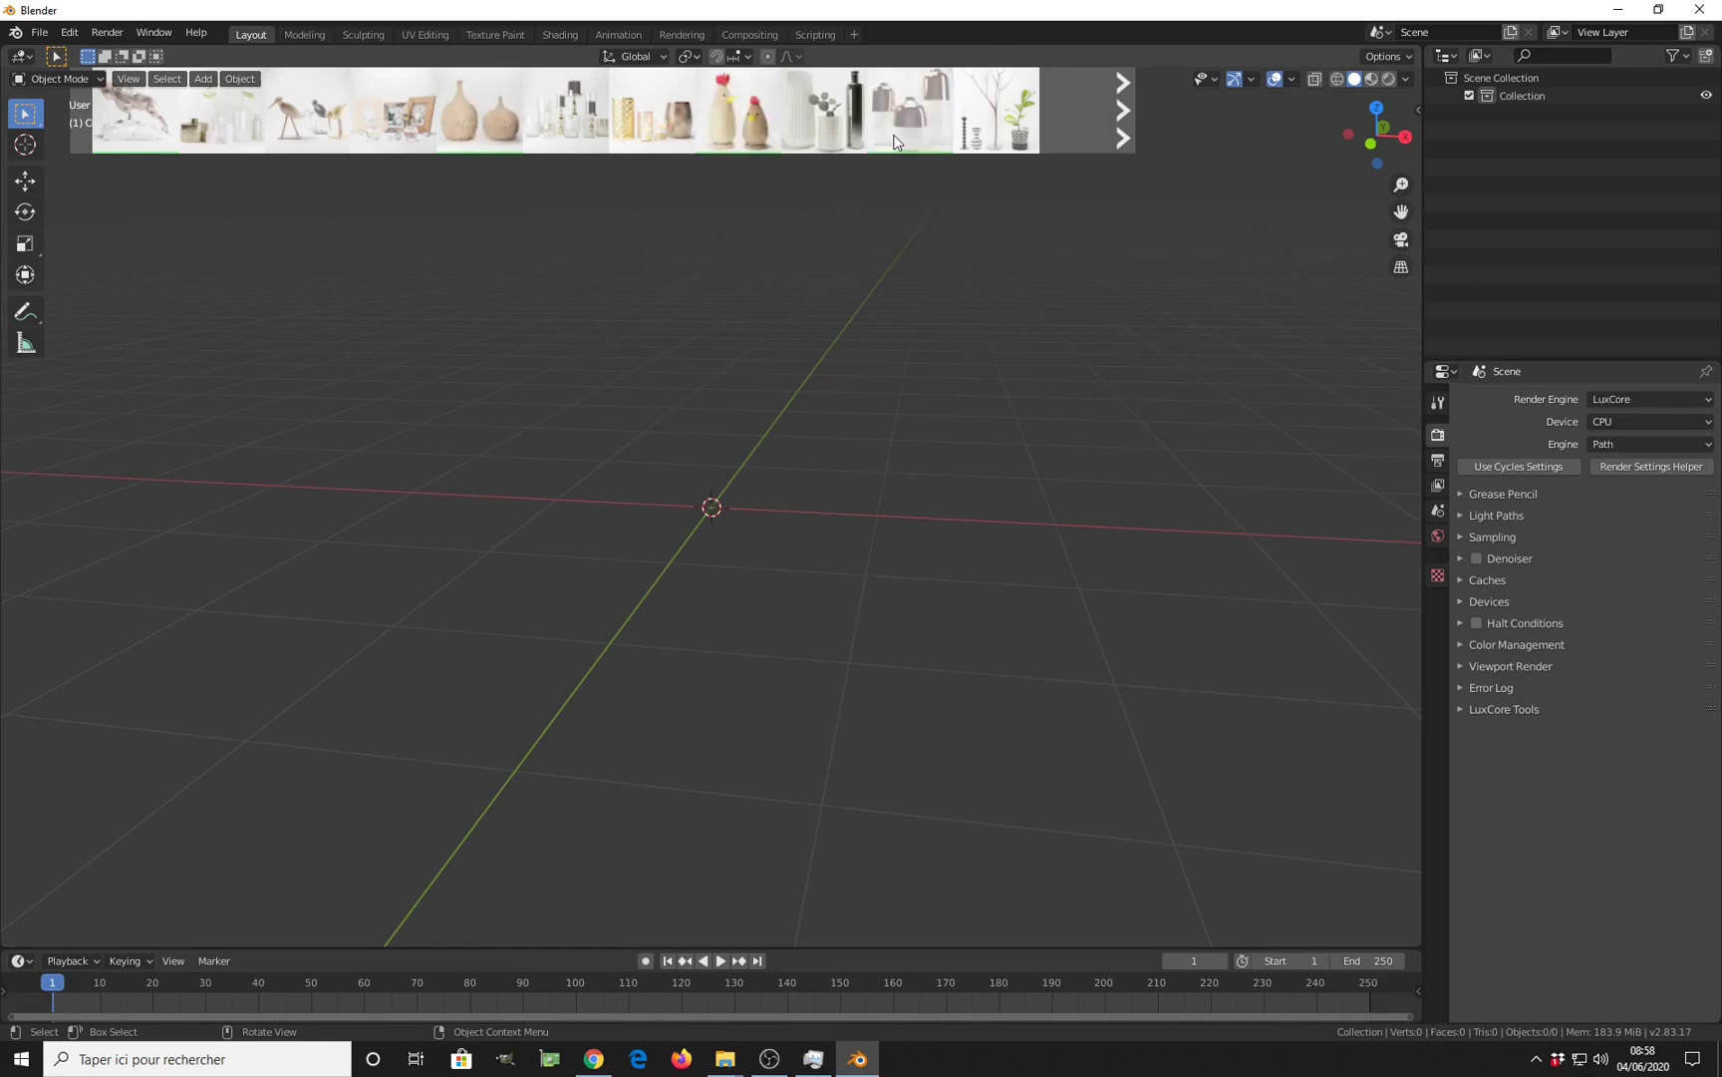
Add the Golden Glass Table from the next page of the asset bar and shift it at the scene's centre beside the 3D cursor.
{"action": "left_click", "coordinate": [1120, 112]}
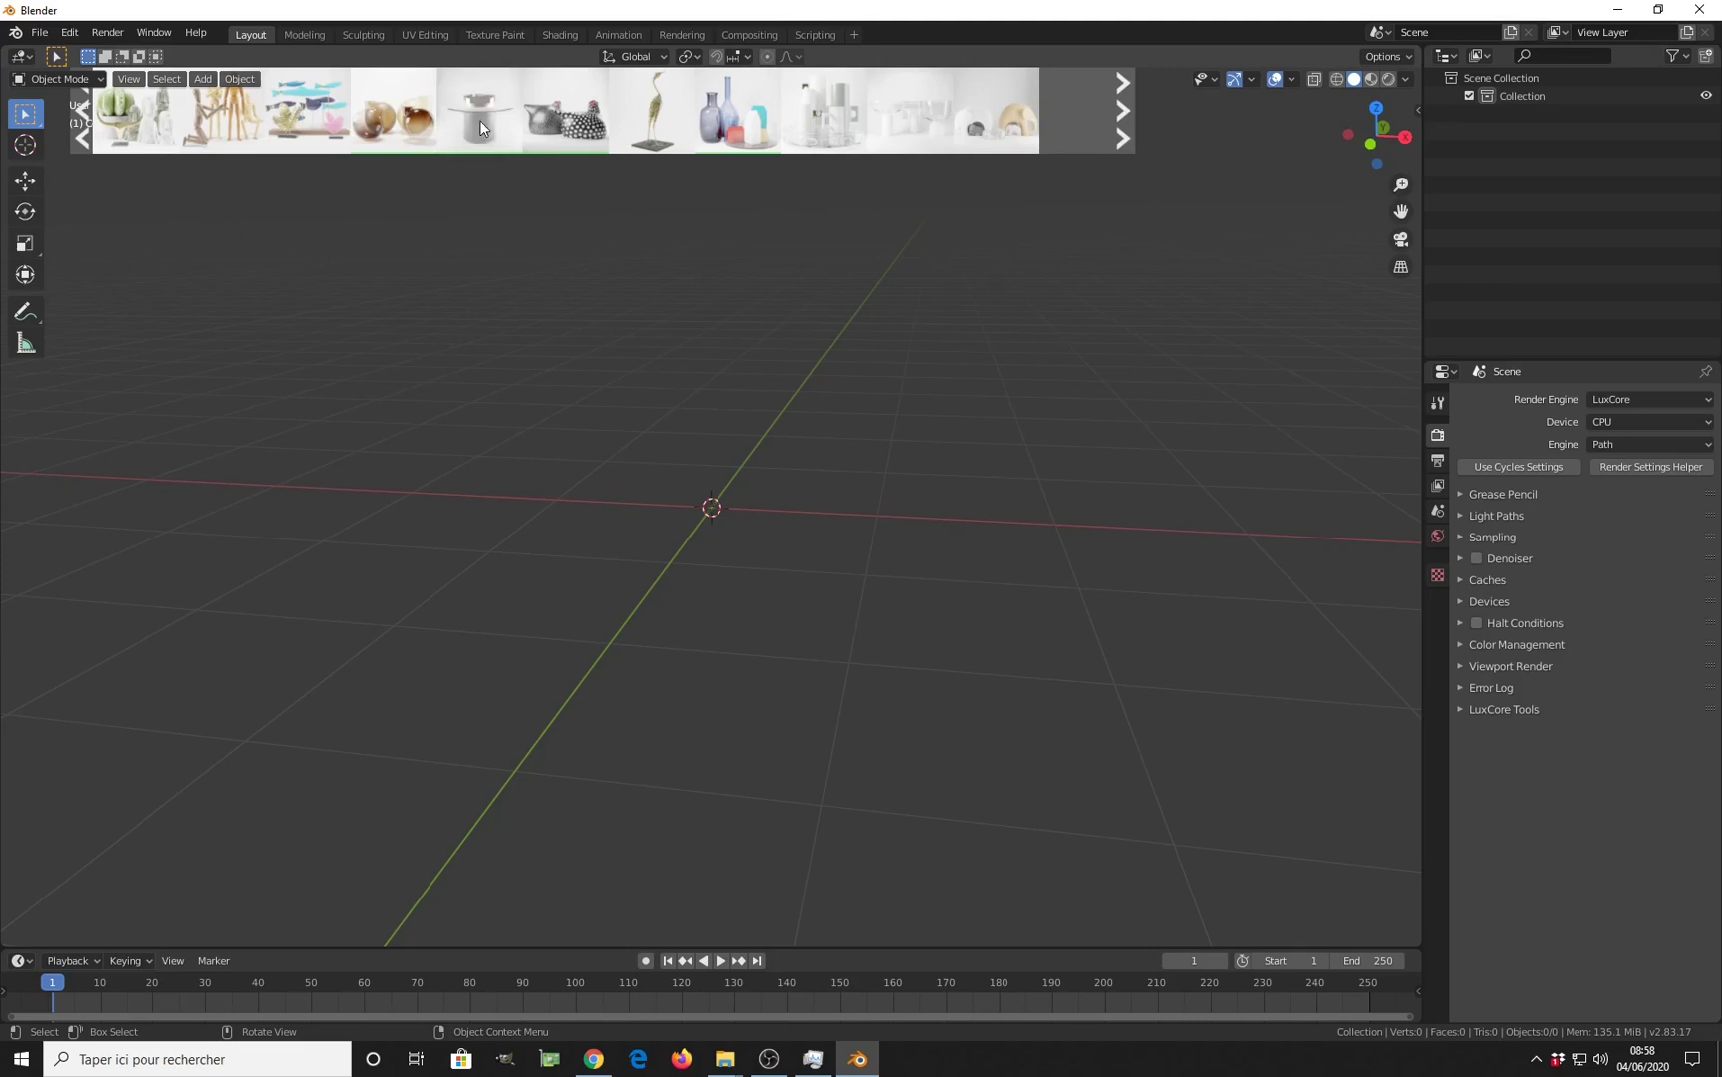
{"action": "left_click_drag", "start_coordinate": [479, 120], "coordinate": [724, 493]}
{"action": "mouse_move", "coordinate": [727, 512]}
{"action": "middle_mouse_down"}
{"action": "mouse_move", "coordinate": [770, 573]}
{"action": "mouse_move", "coordinate": [716, 567]}
{"action": "mouse_move", "coordinate": [738, 550]}
{"action": "mouse_move", "coordinate": [695, 520]}
{"action": "middle_mouse_up"}
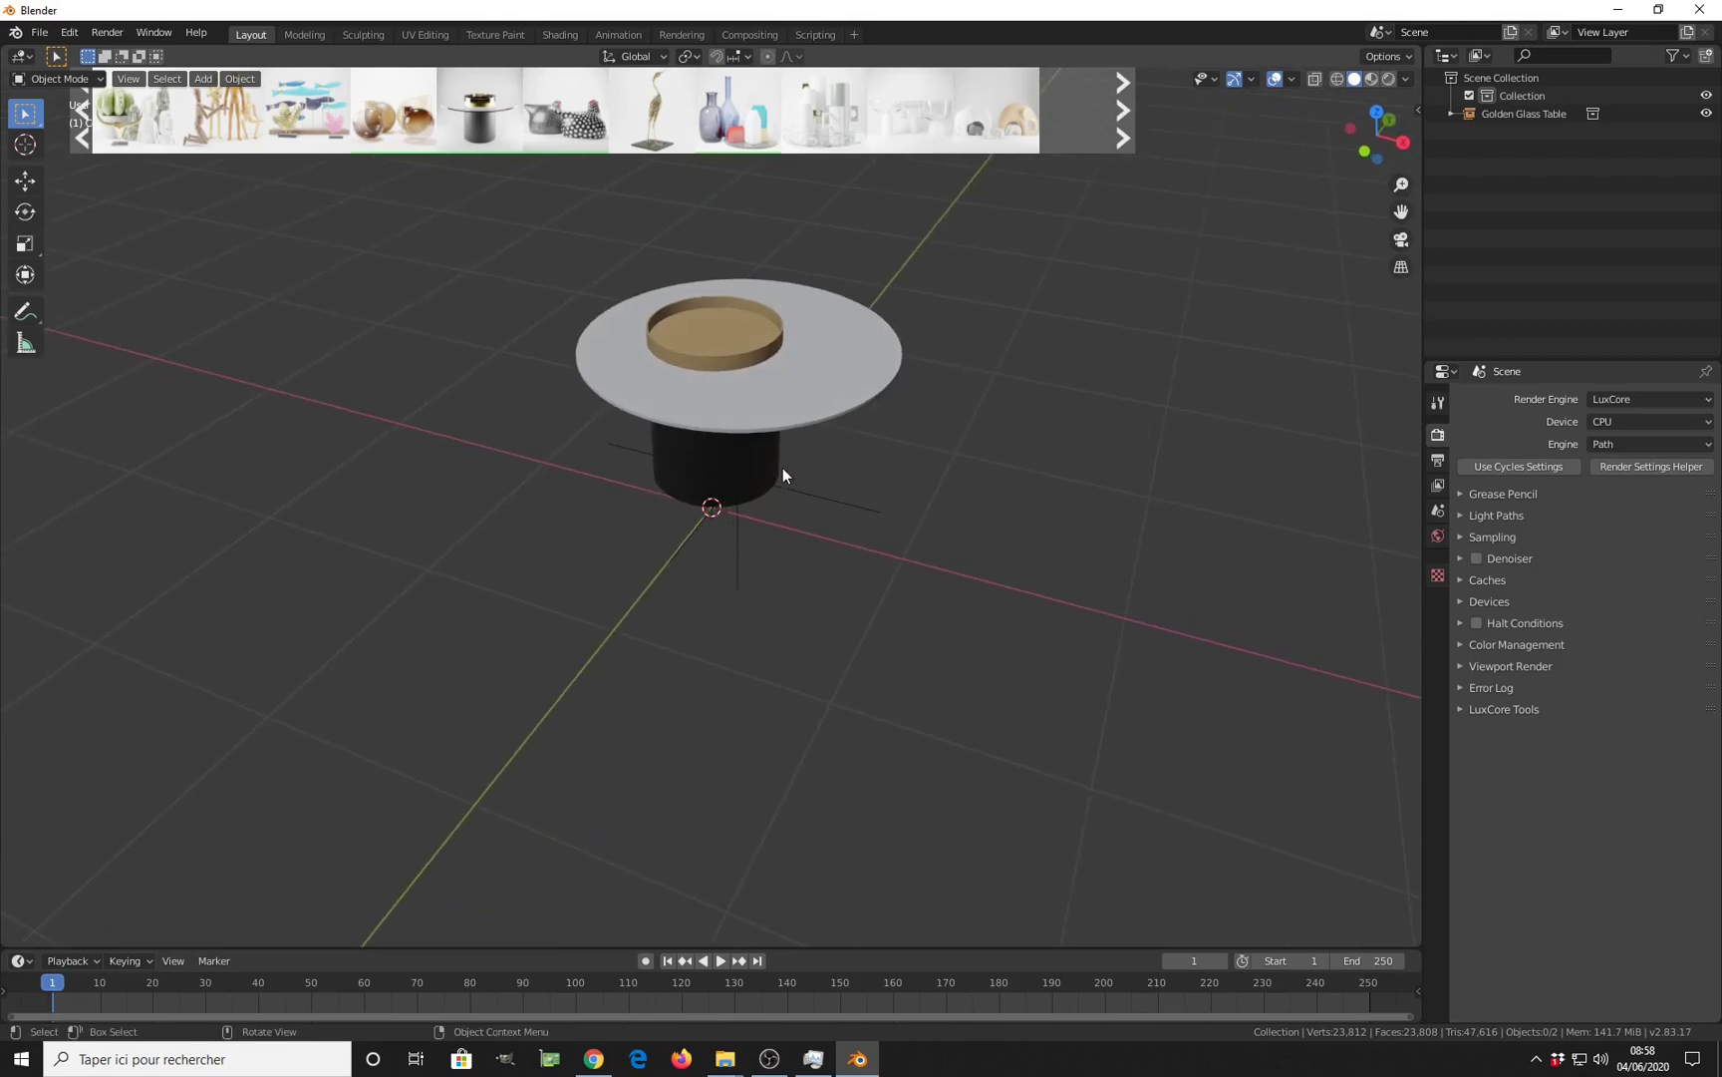
{"action": "left_click", "coordinate": [756, 455]}
{"action": "key", "text": "g"}
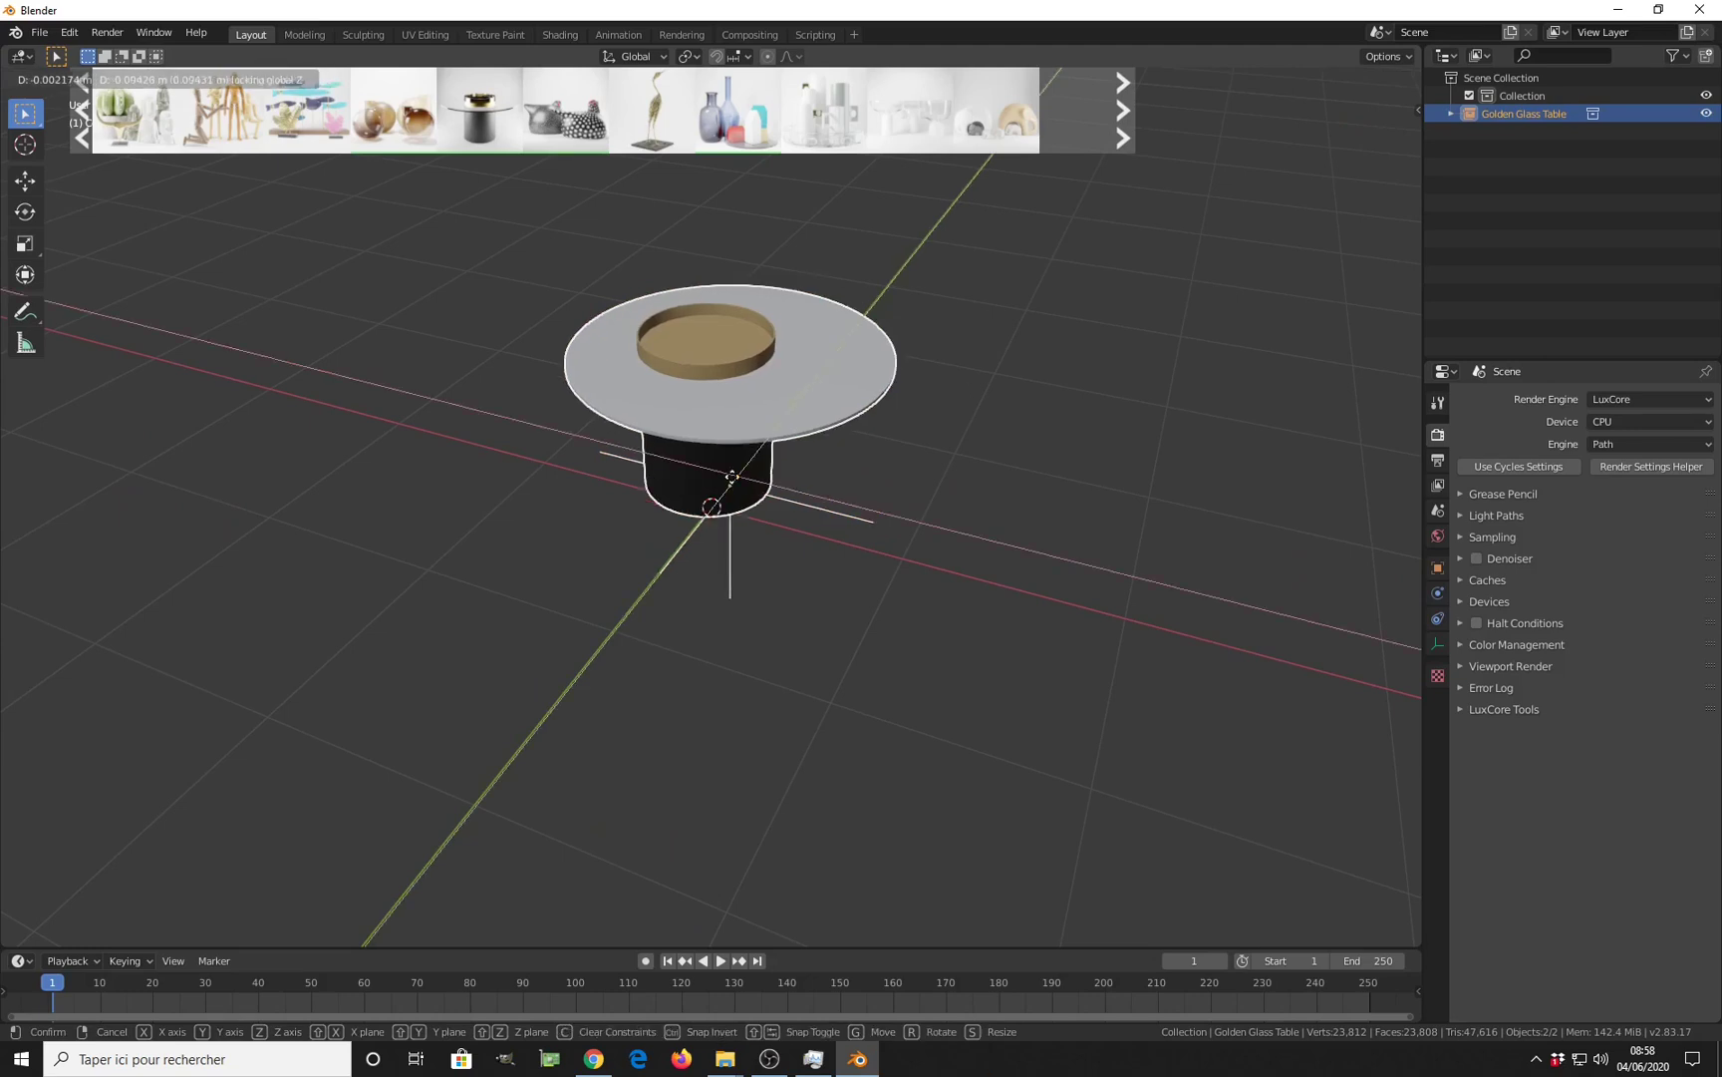
{"action": "left_click", "coordinate": [712, 503]}
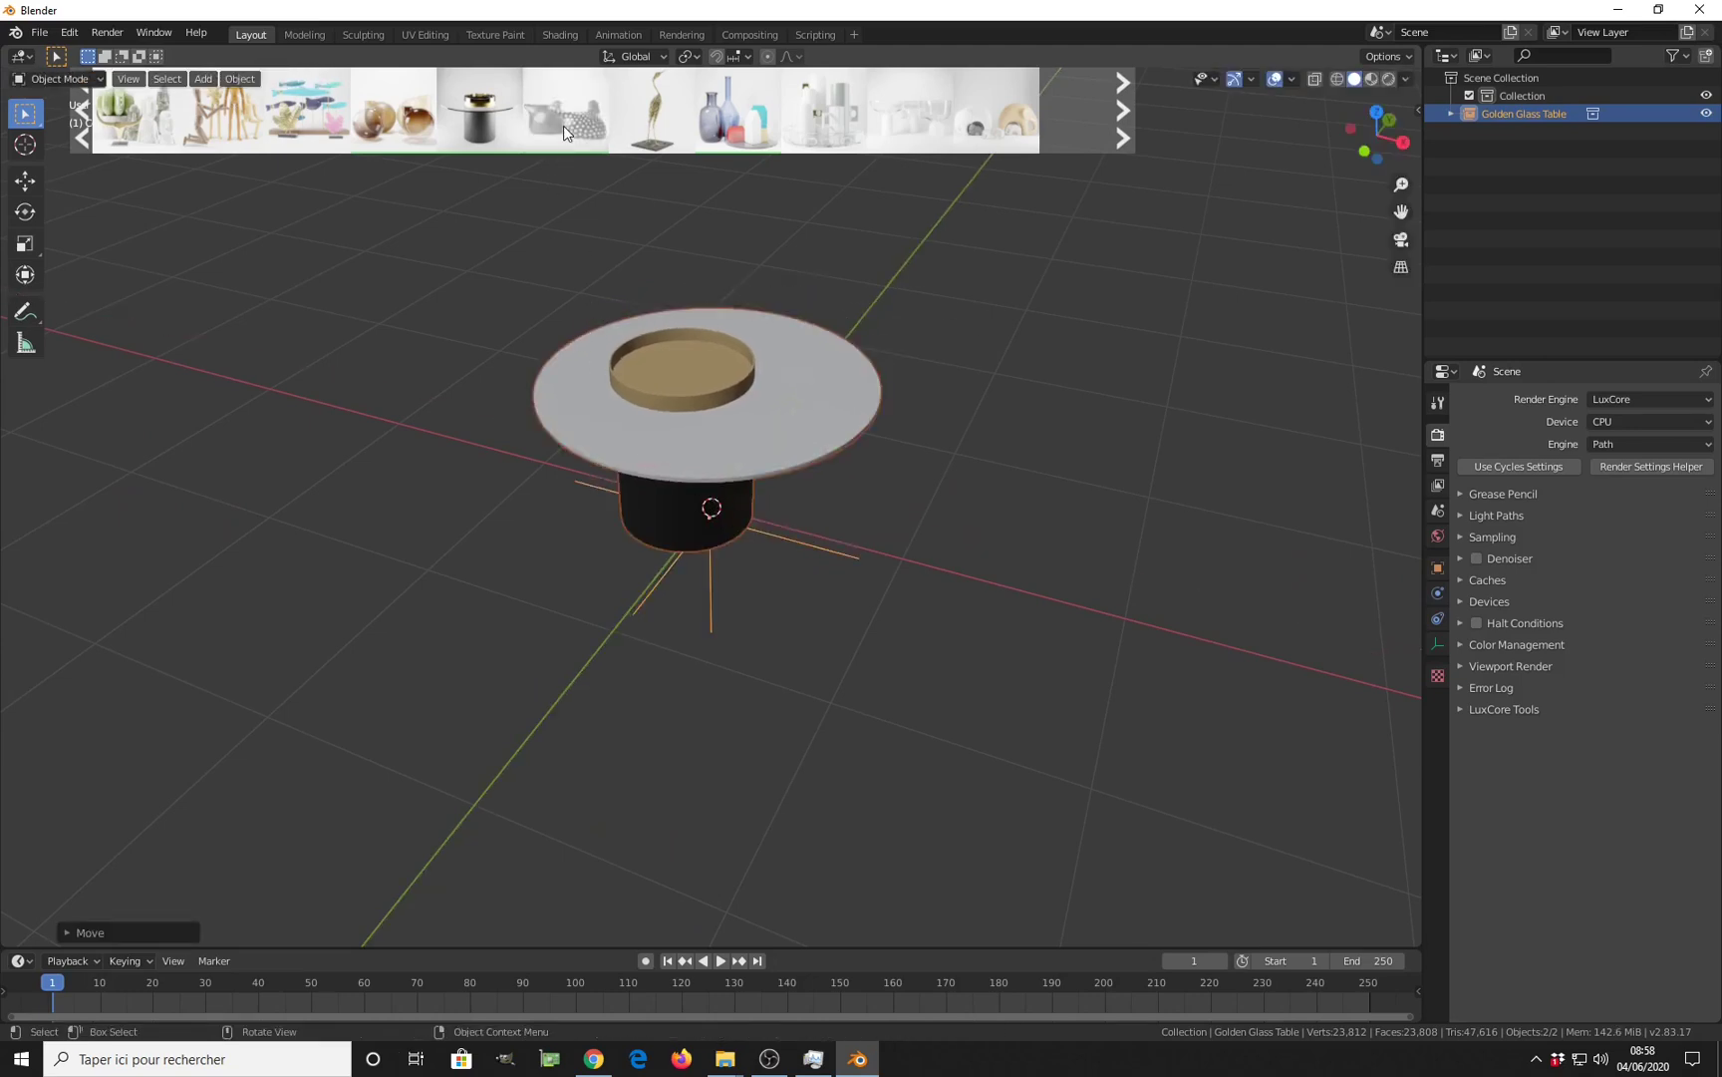
Place the Guinea fowl asset from the asset bar on the tabletop beside the golden bowl.
{"action": "left_click_drag", "start_coordinate": [567, 129], "coordinate": [848, 434]}
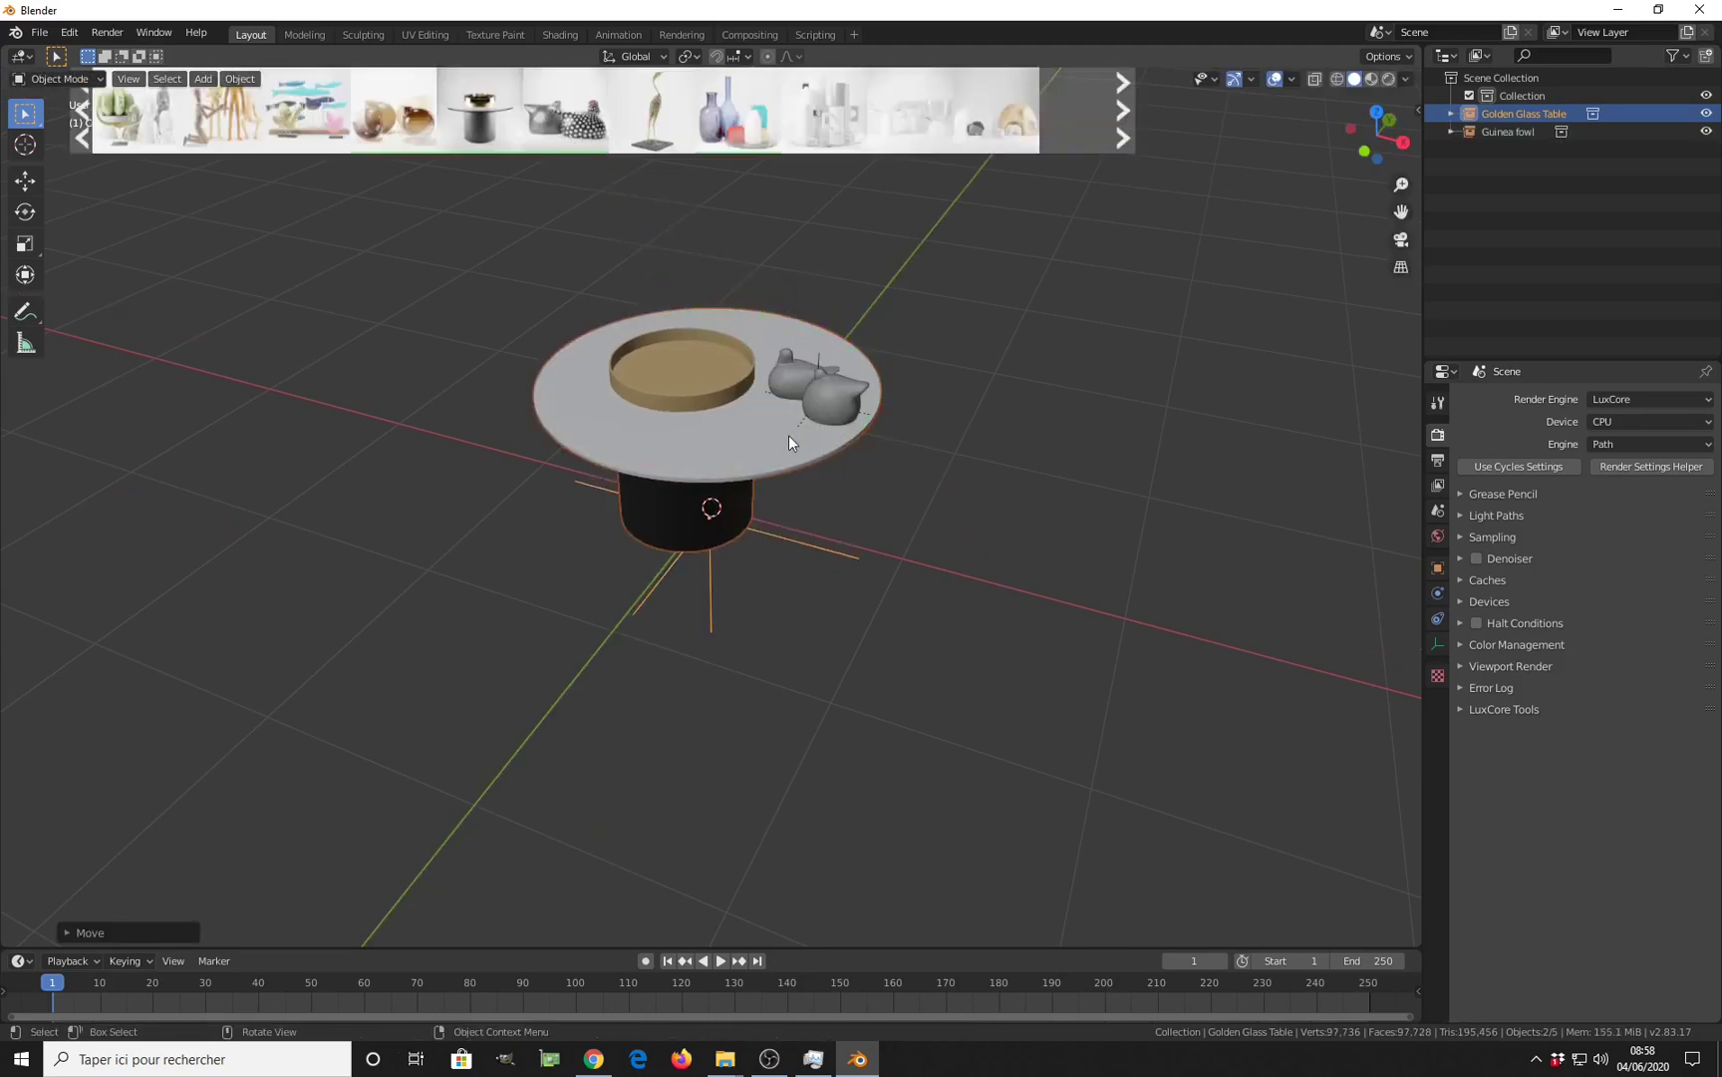
{"action": "middle_click_drag", "start_coordinate": [764, 447], "coordinate": [872, 417]}
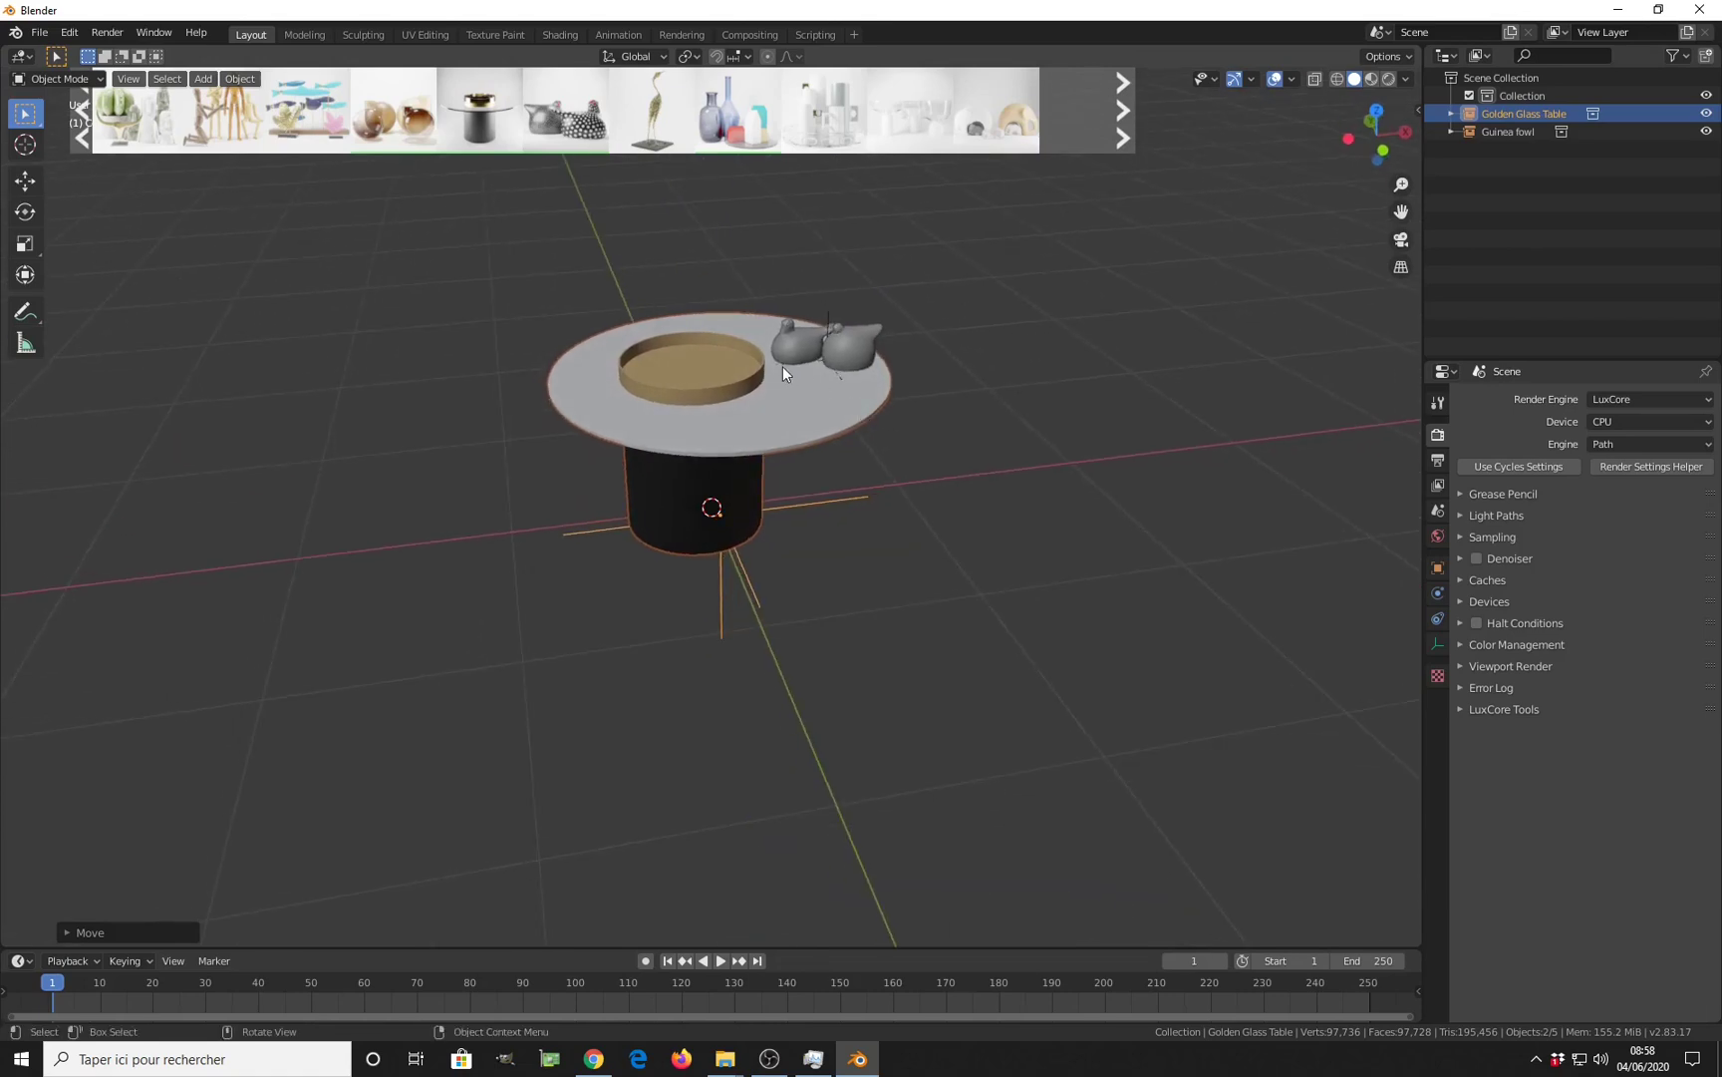
Place the Olifant Male Female asset from the asset bar on the tabletop in front of the golden bowl.
{"action": "middle_click_drag", "start_coordinate": [793, 443], "coordinate": [846, 496]}
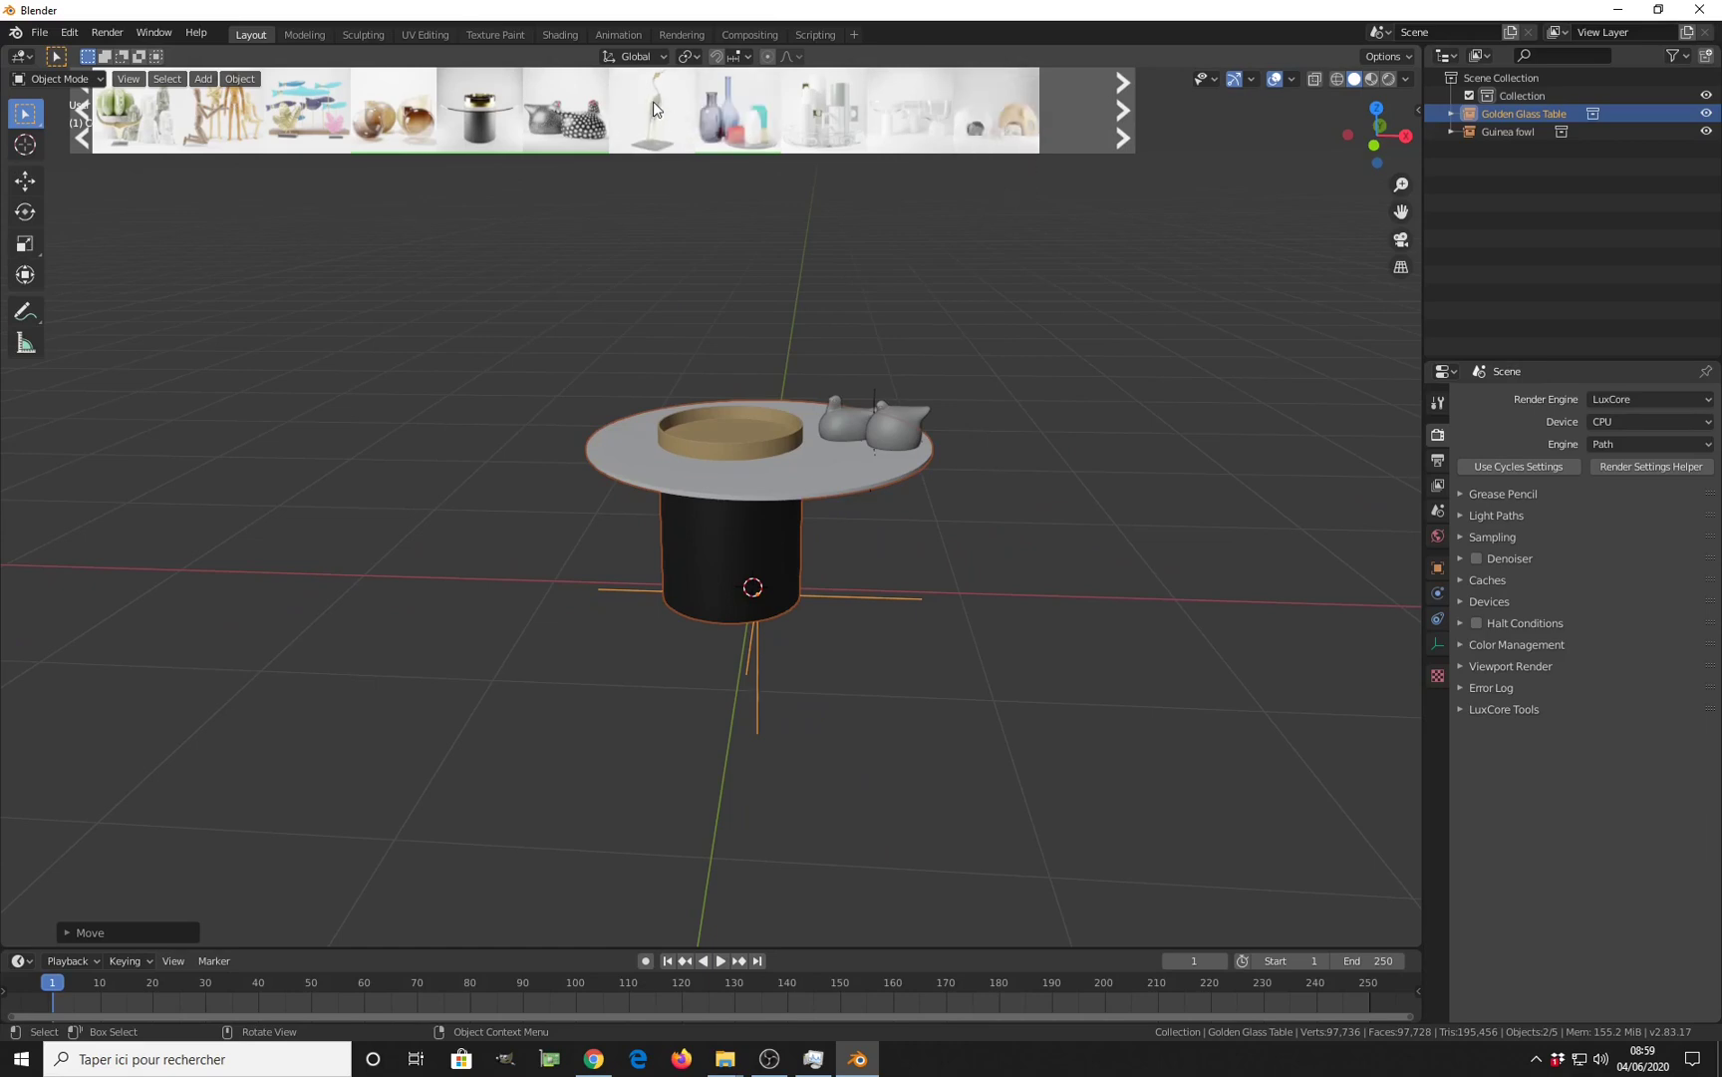
{"action": "left_click_drag", "start_coordinate": [1024, 111], "coordinate": [793, 479]}
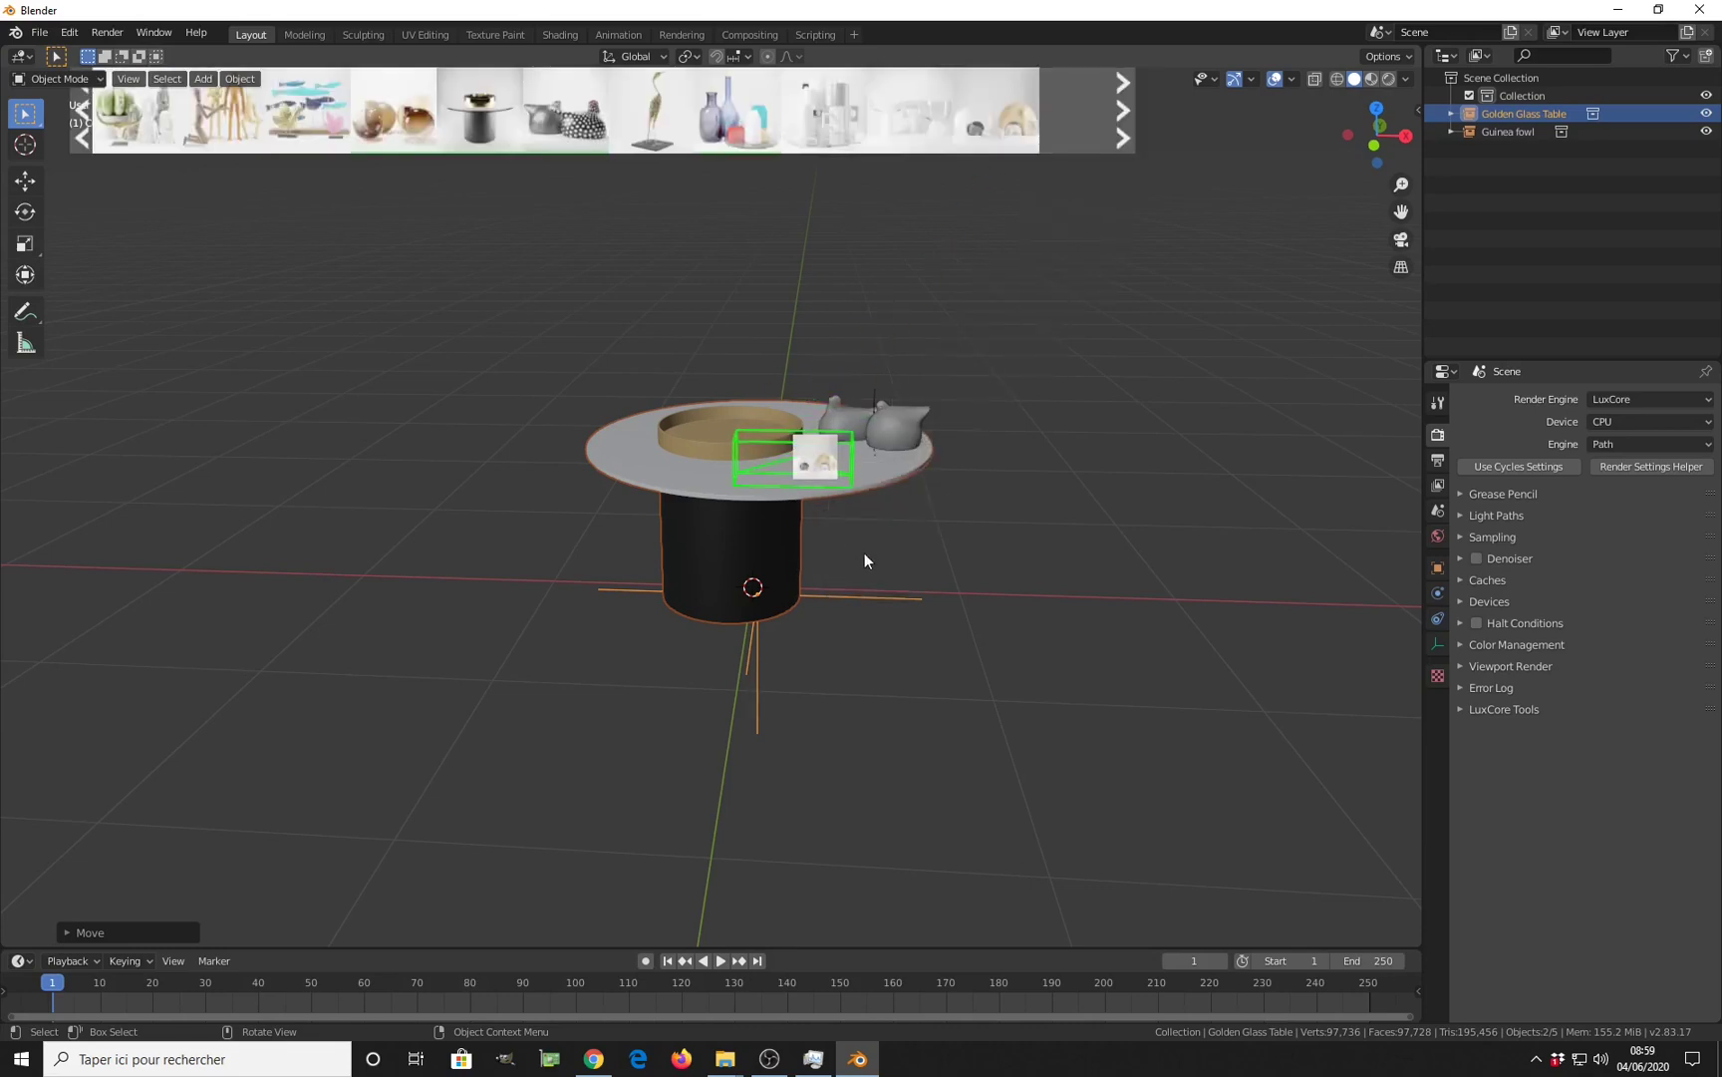
{"action": "middle_click_drag", "start_coordinate": [864, 560], "coordinate": [856, 650]}
{"action": "scroll", "coordinate": [960, 635], "scroll_direction": "up", "scroll_amount": 5}
{"action": "scroll", "coordinate": [960, 635], "scroll_direction": "down", "scroll_amount": 3}
{"action": "scroll", "coordinate": [857, 650], "scroll_direction": "up", "scroll_amount": 1}
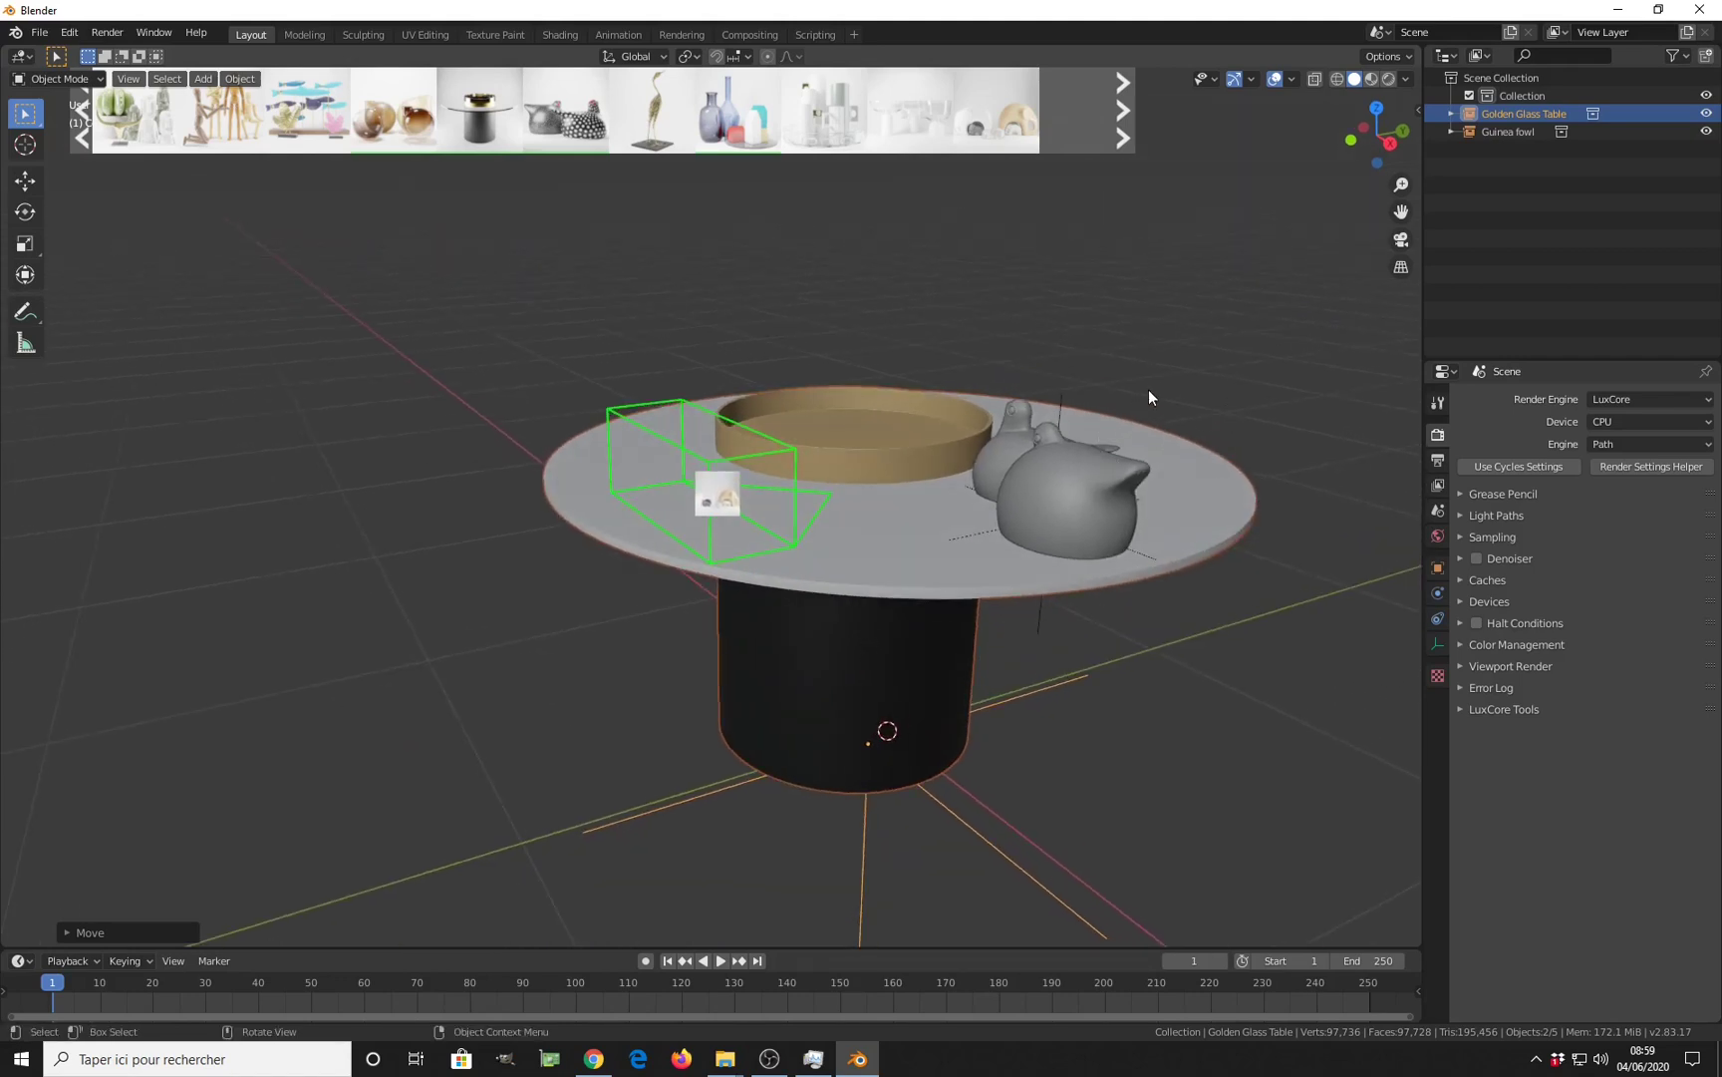
Show the LuxCore Online Library settings in the viewport sidebar and turn the asset bar off and on again.
{"action": "left_click", "coordinate": [1607, 401]}
{"action": "key", "text": "n"}
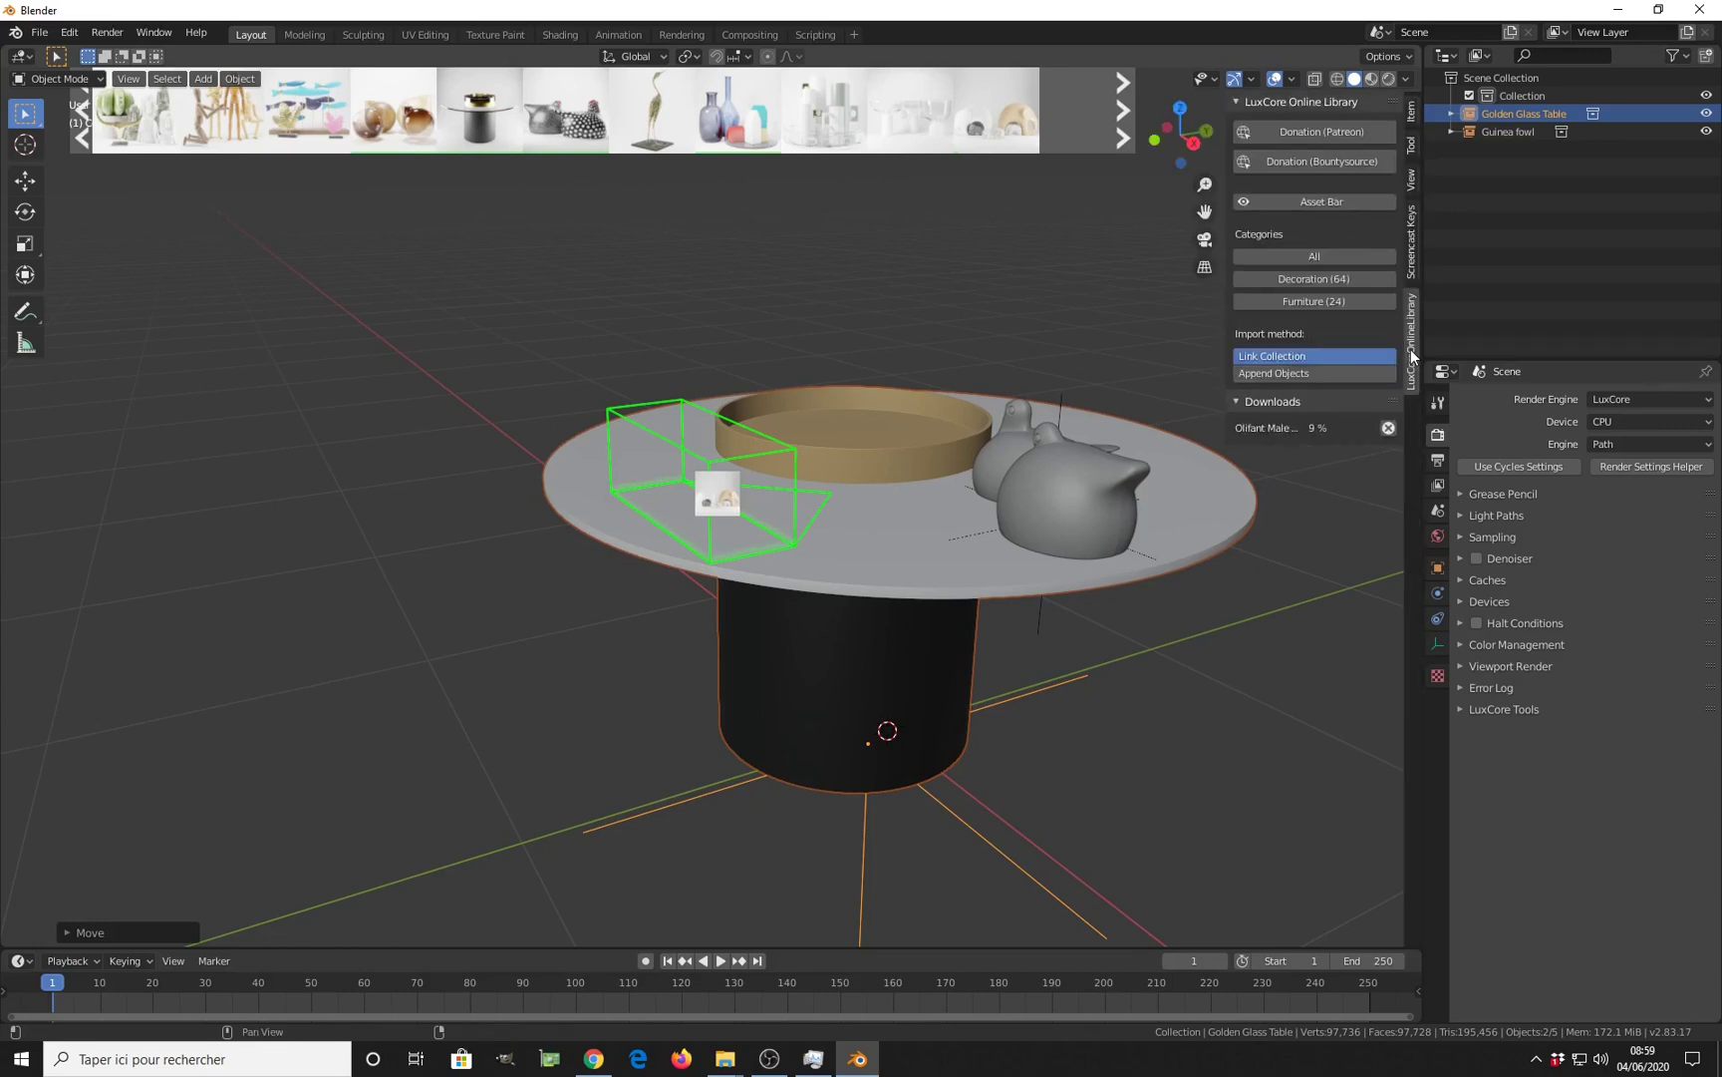
{"action": "scroll", "coordinate": [1314, 438], "scroll_direction": "up", "scroll_amount": 4, "text": "ctrl"}
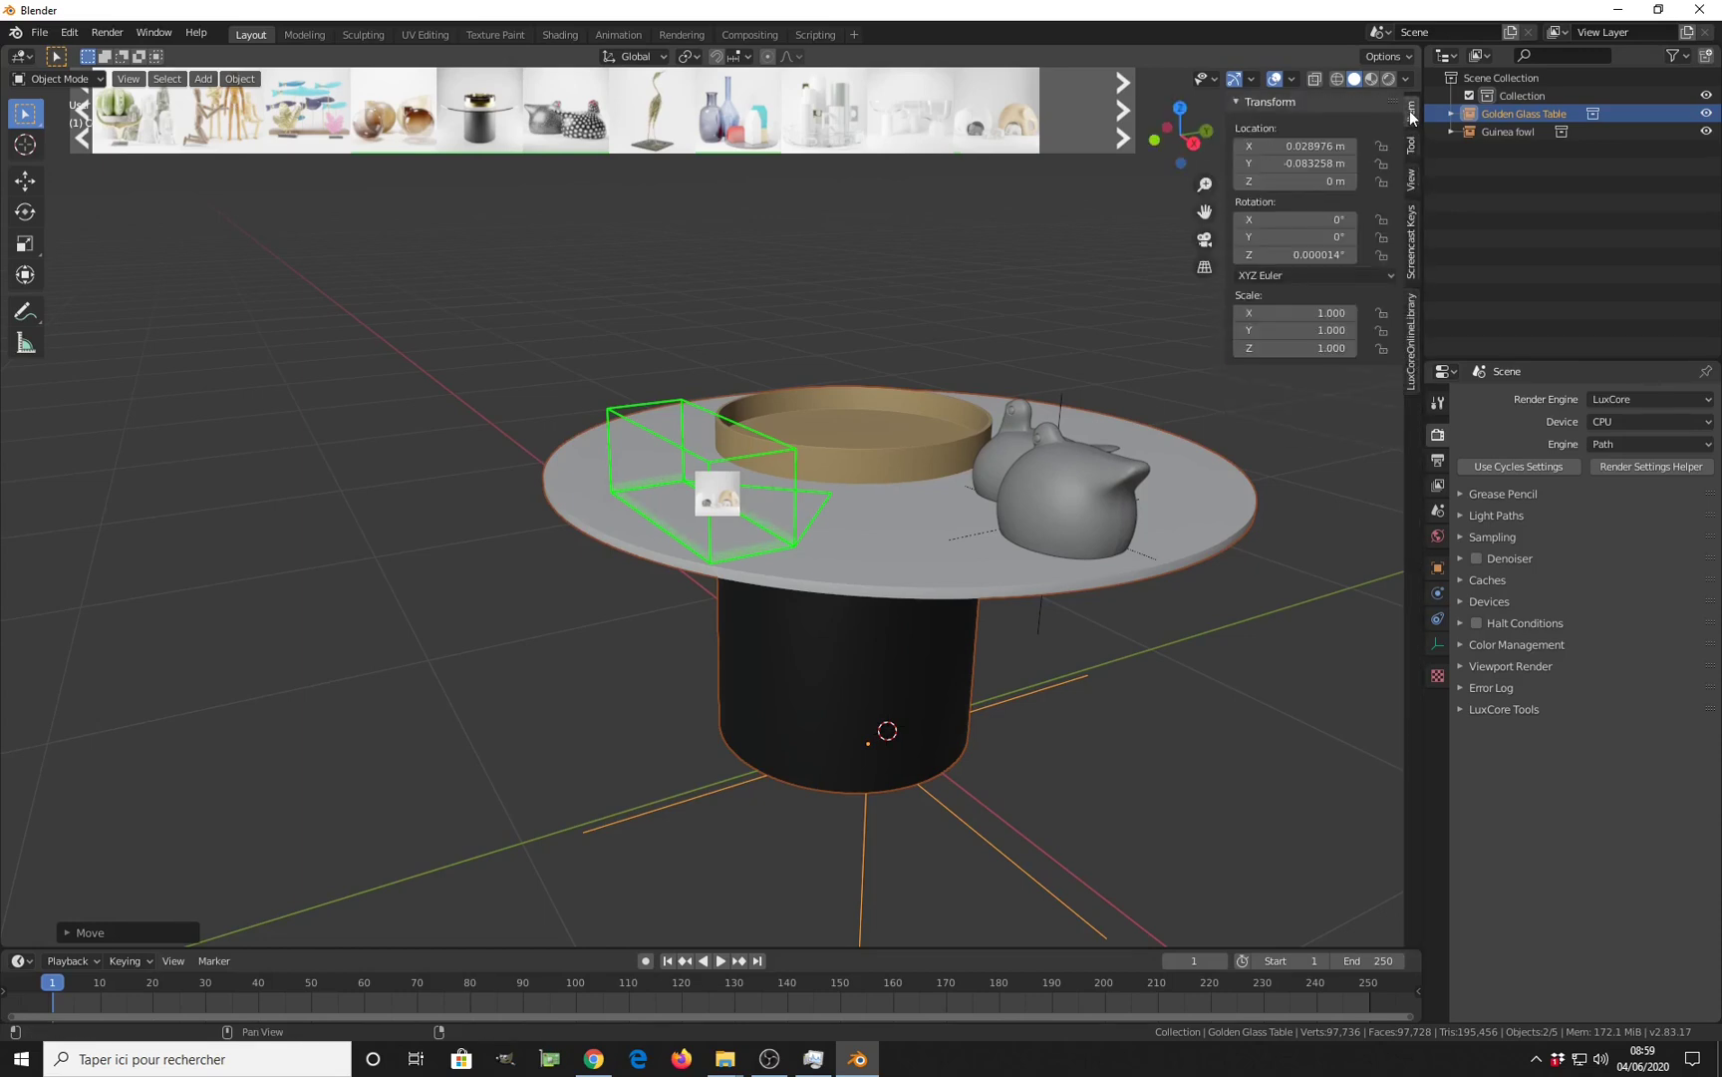
{"action": "left_click", "coordinate": [1412, 358]}
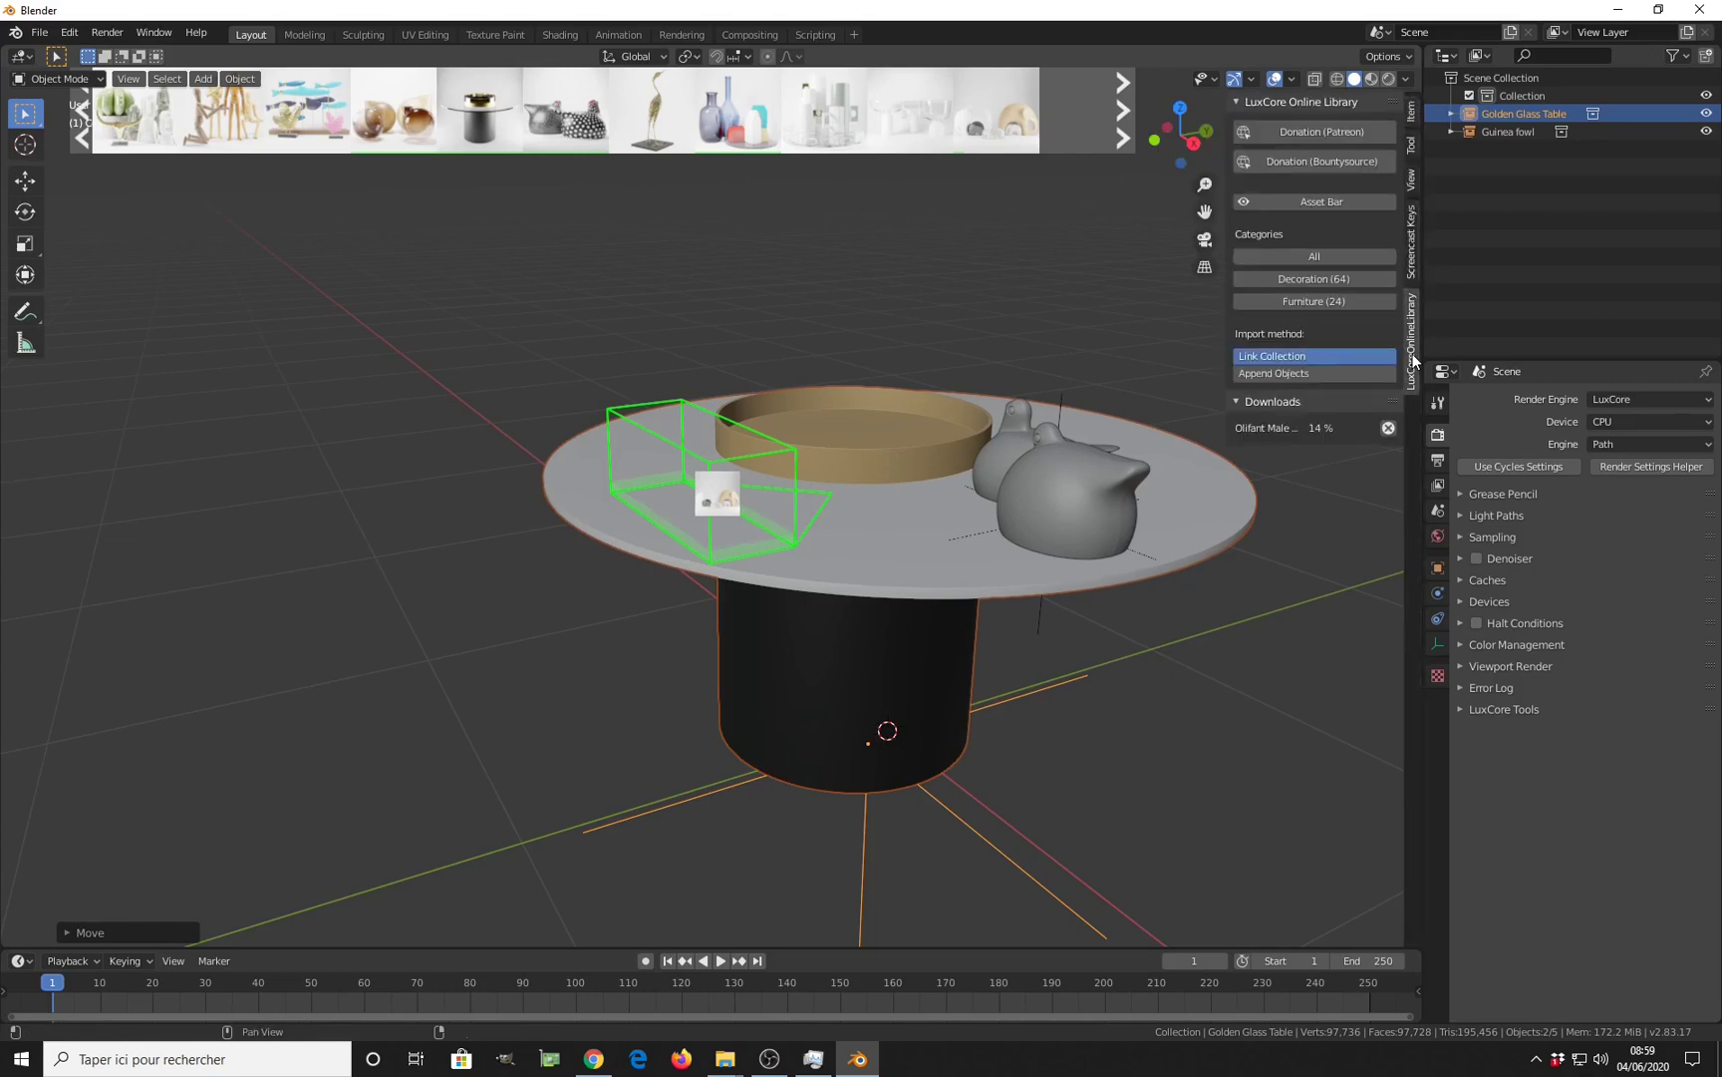
{"action": "left_click", "coordinate": [1243, 201]}
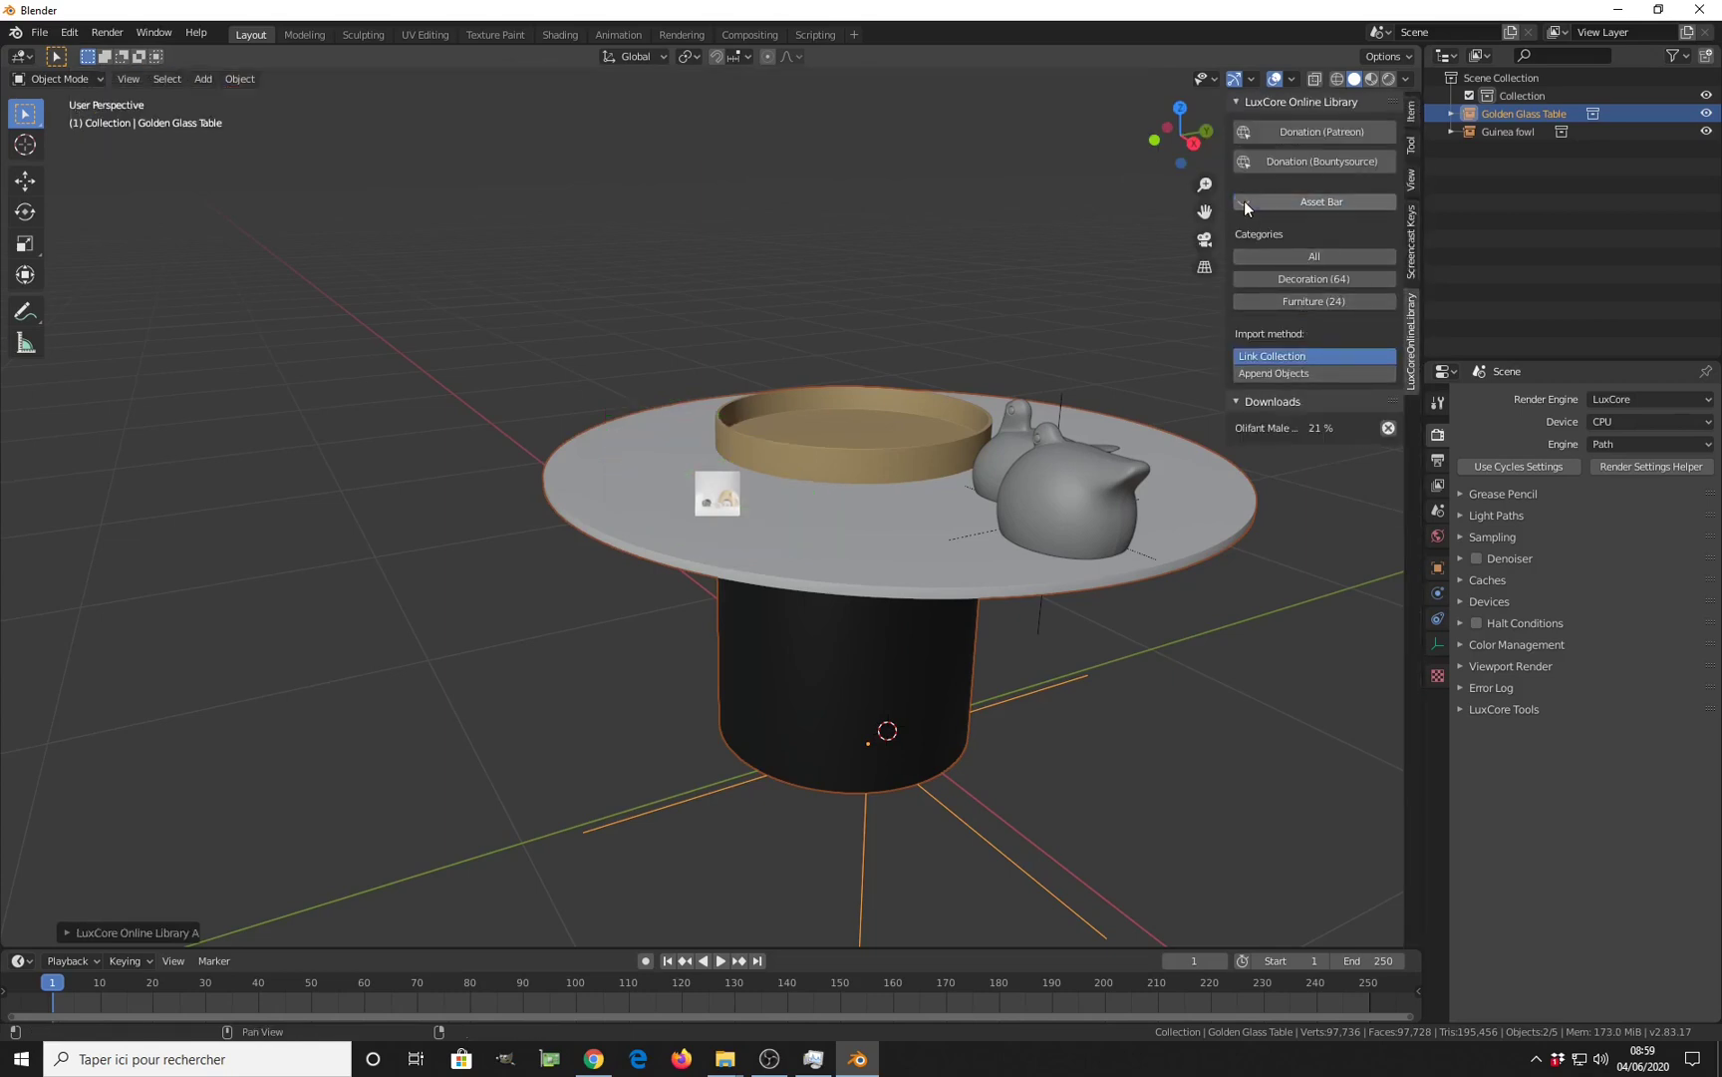
{"action": "left_click", "coordinate": [1243, 201]}
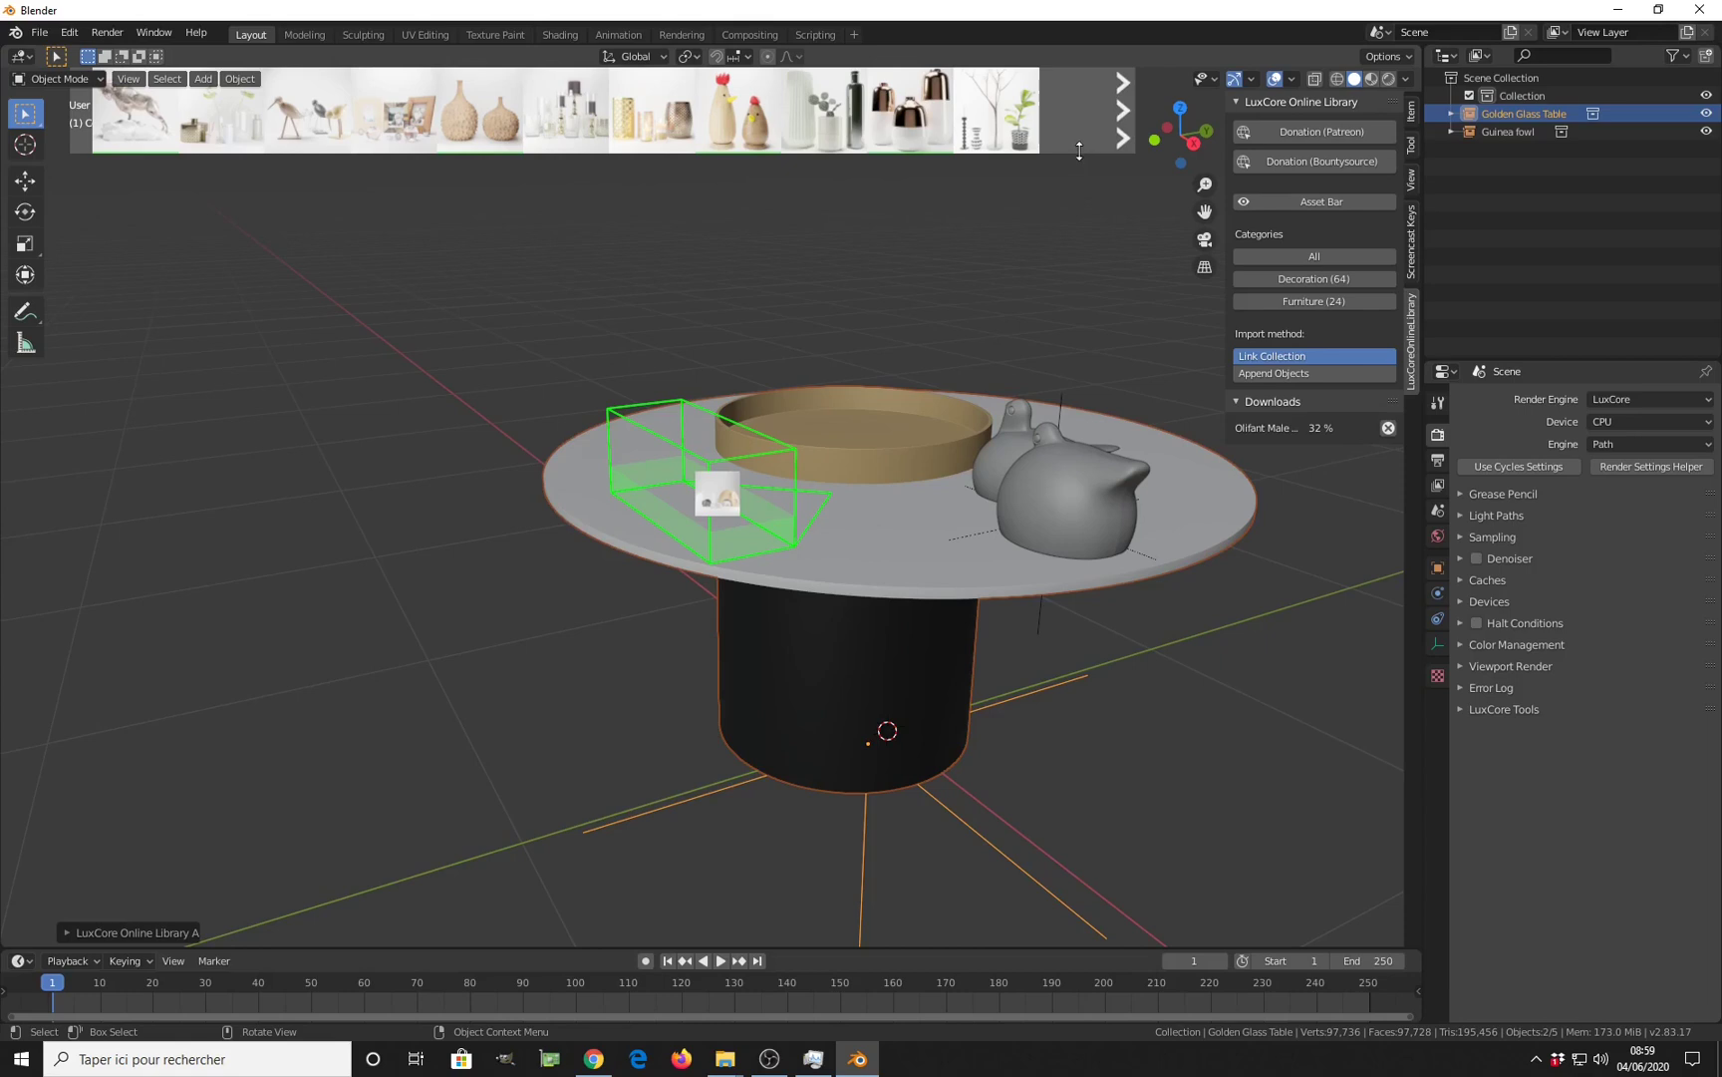
Reshape the asset bar into a tall single-column strip and hide the viewport's toolbar.
{"action": "left_click_drag", "start_coordinate": [1078, 151], "coordinate": [225, 316]}
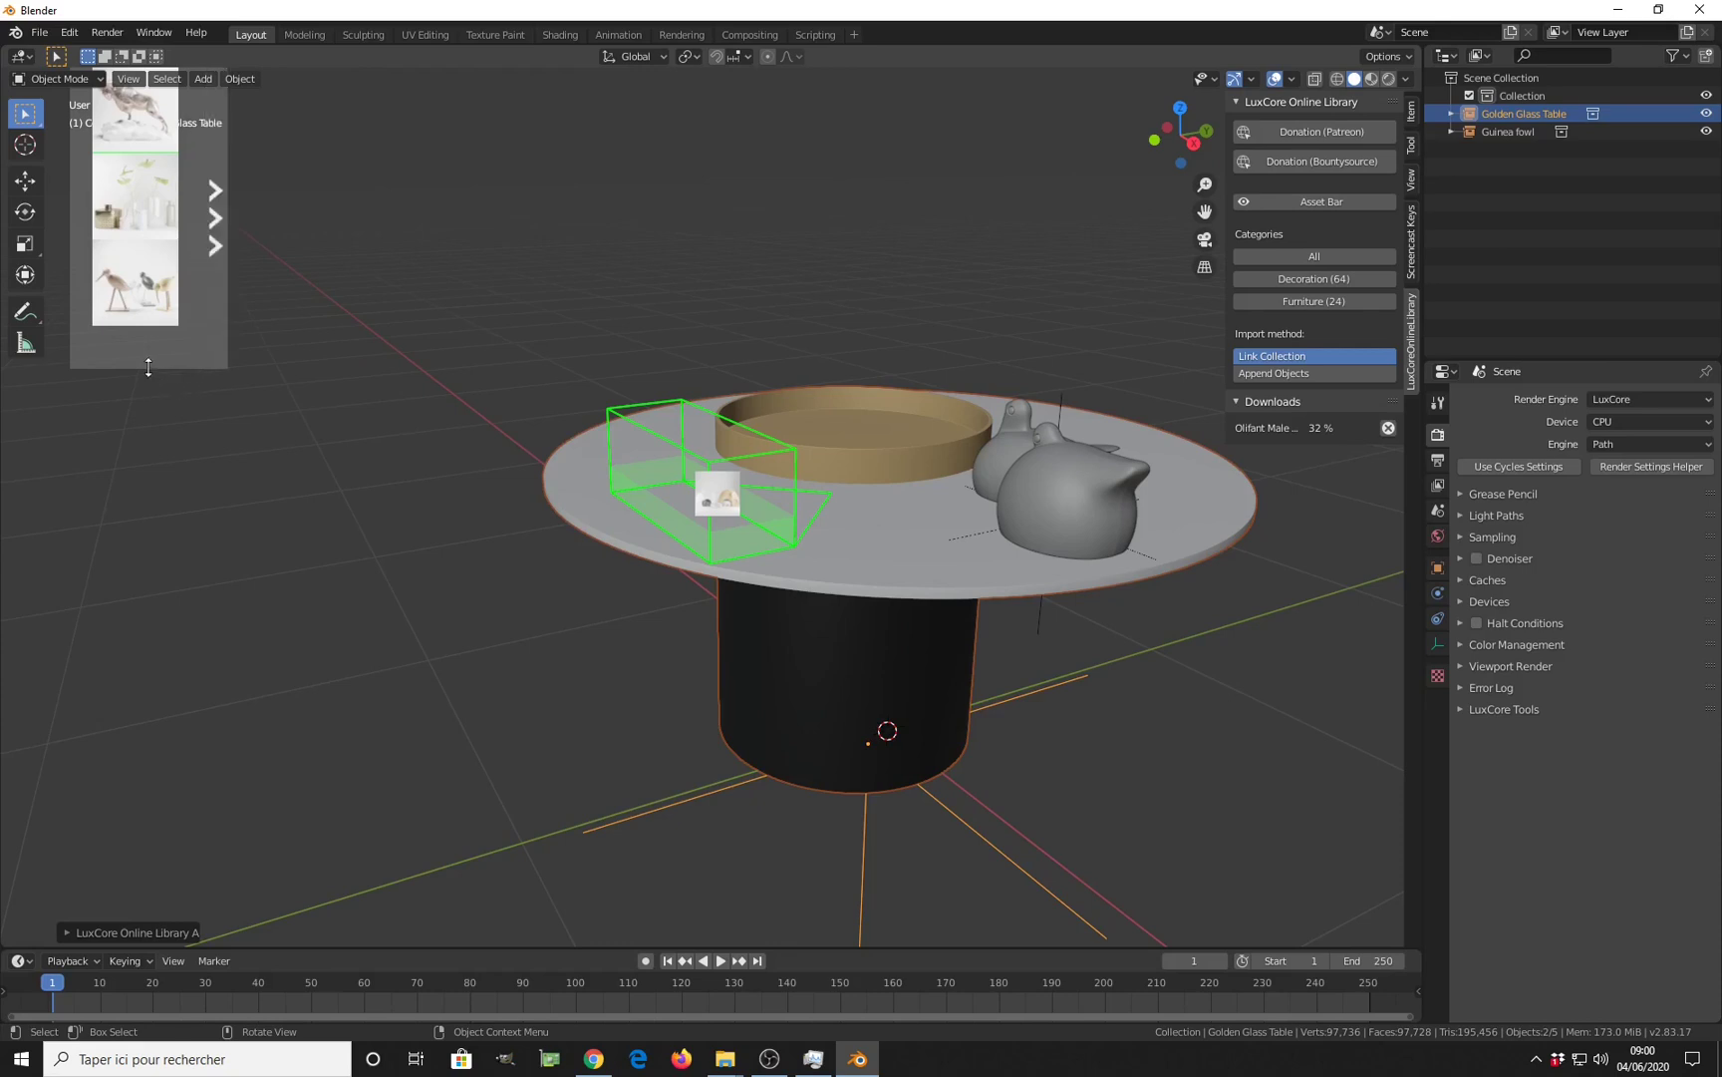
{"action": "left_click_drag", "start_coordinate": [147, 369], "coordinate": [85, 903]}
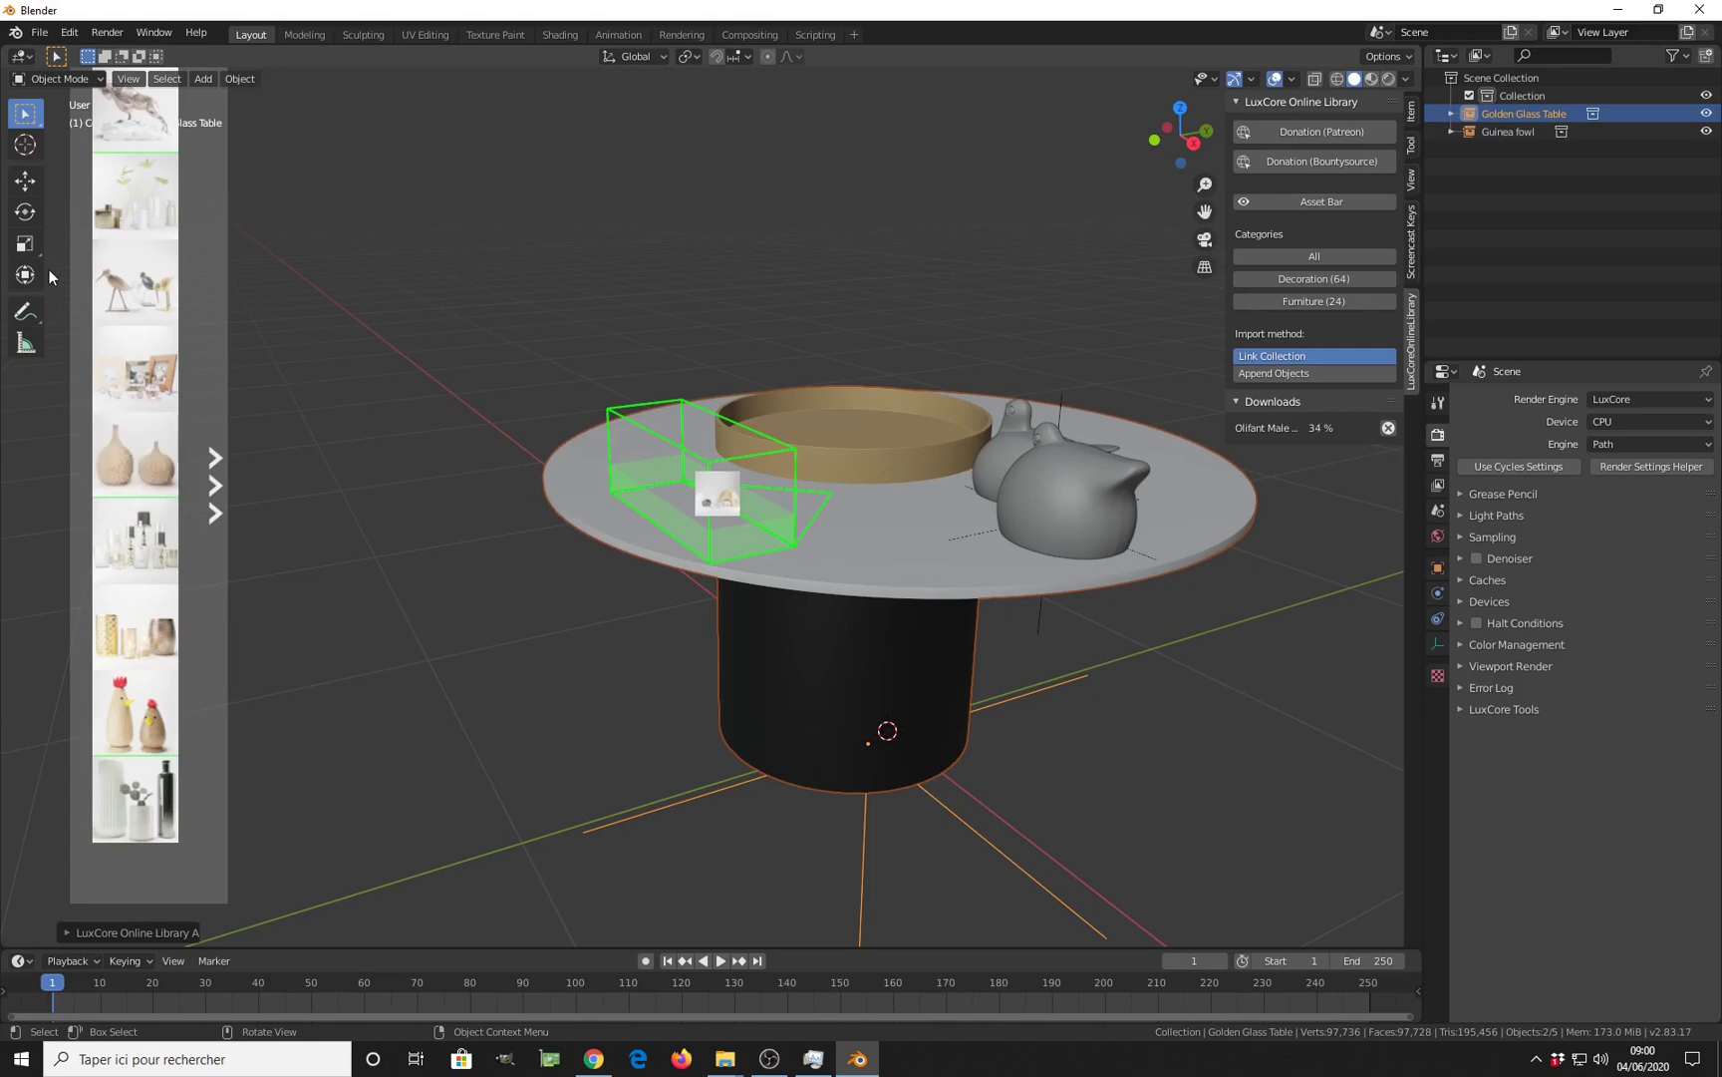
{"action": "key", "text": "t"}
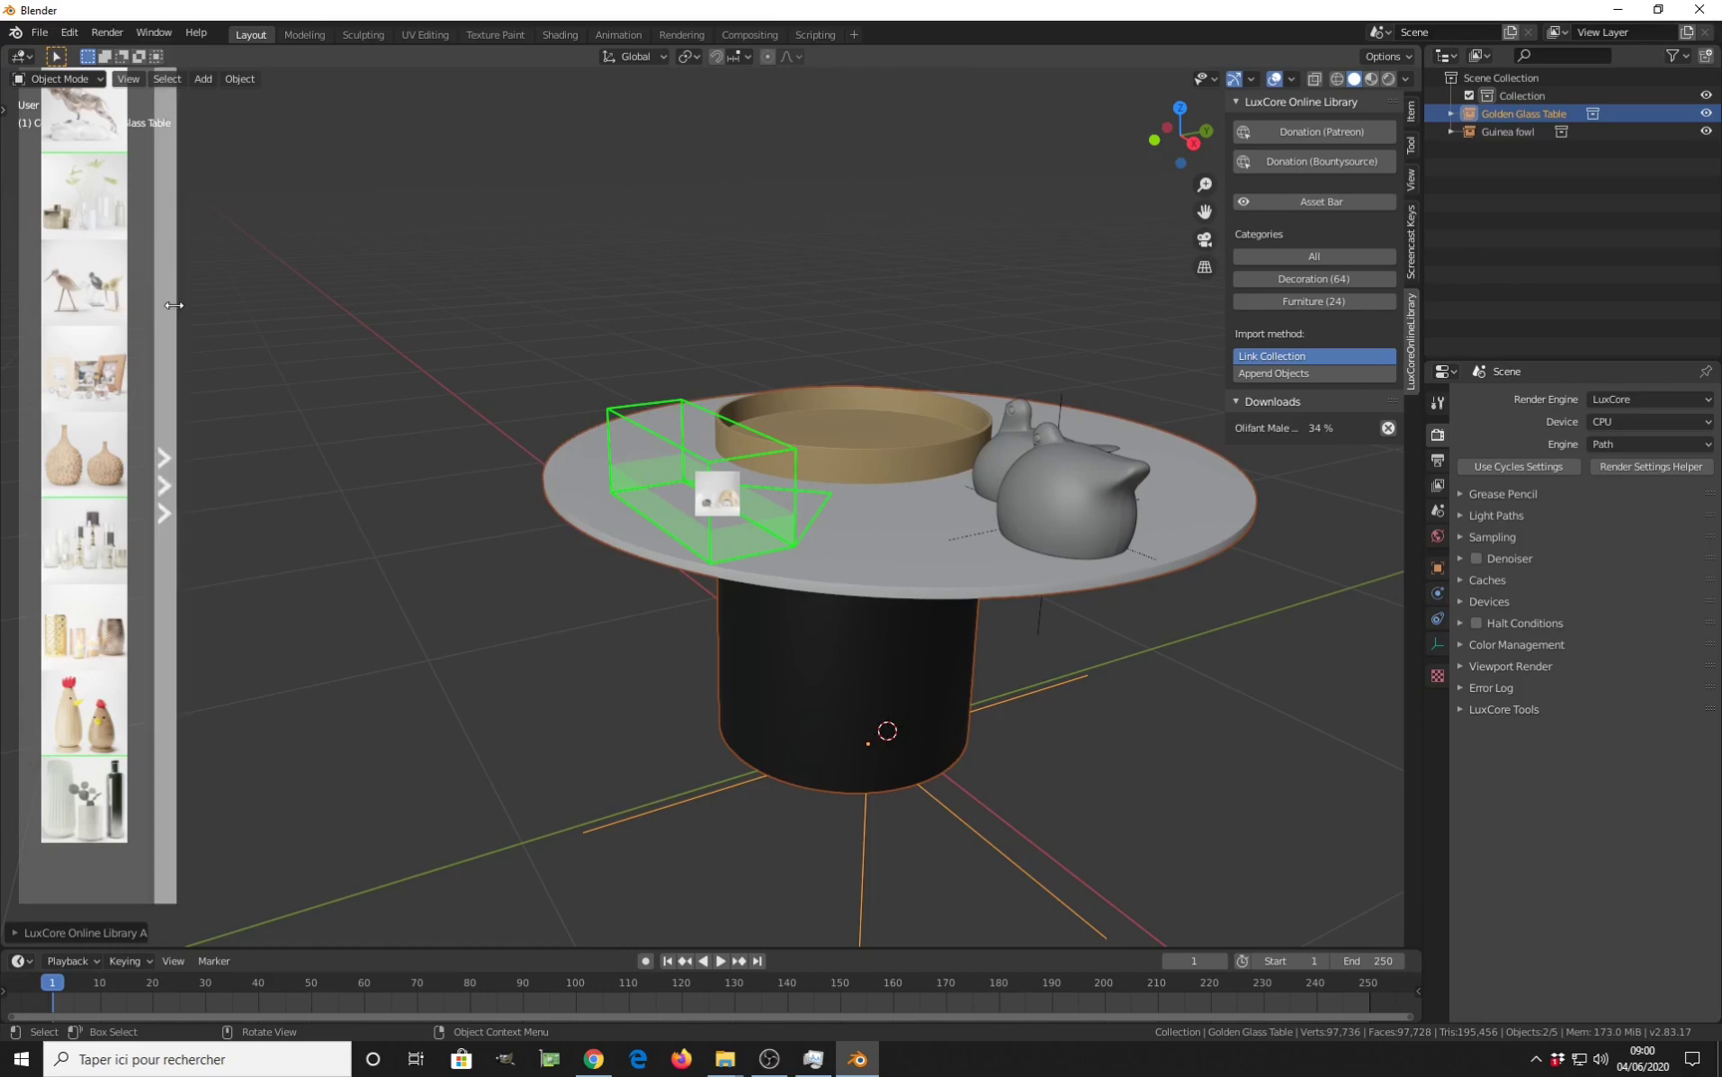
{"action": "left_click_drag", "start_coordinate": [174, 305], "coordinate": [135, 304]}
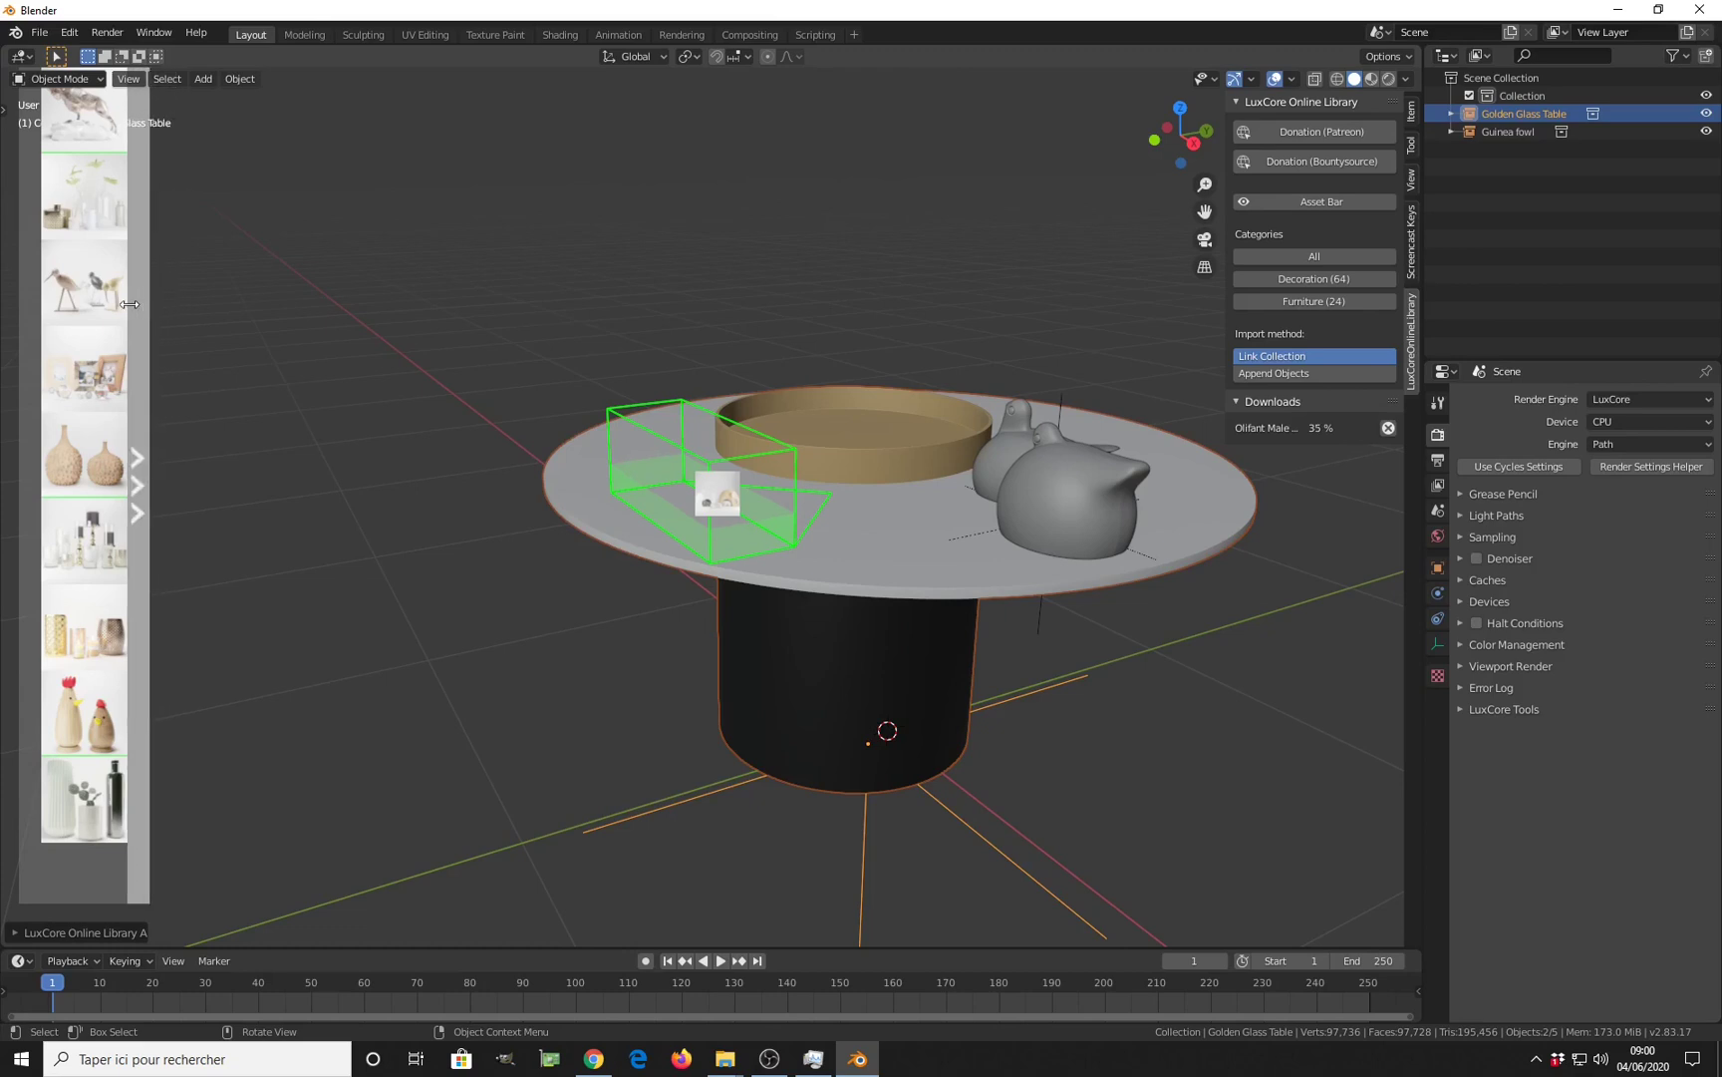
{"action": "left_click_drag", "start_coordinate": [130, 304], "coordinate": [171, 309]}
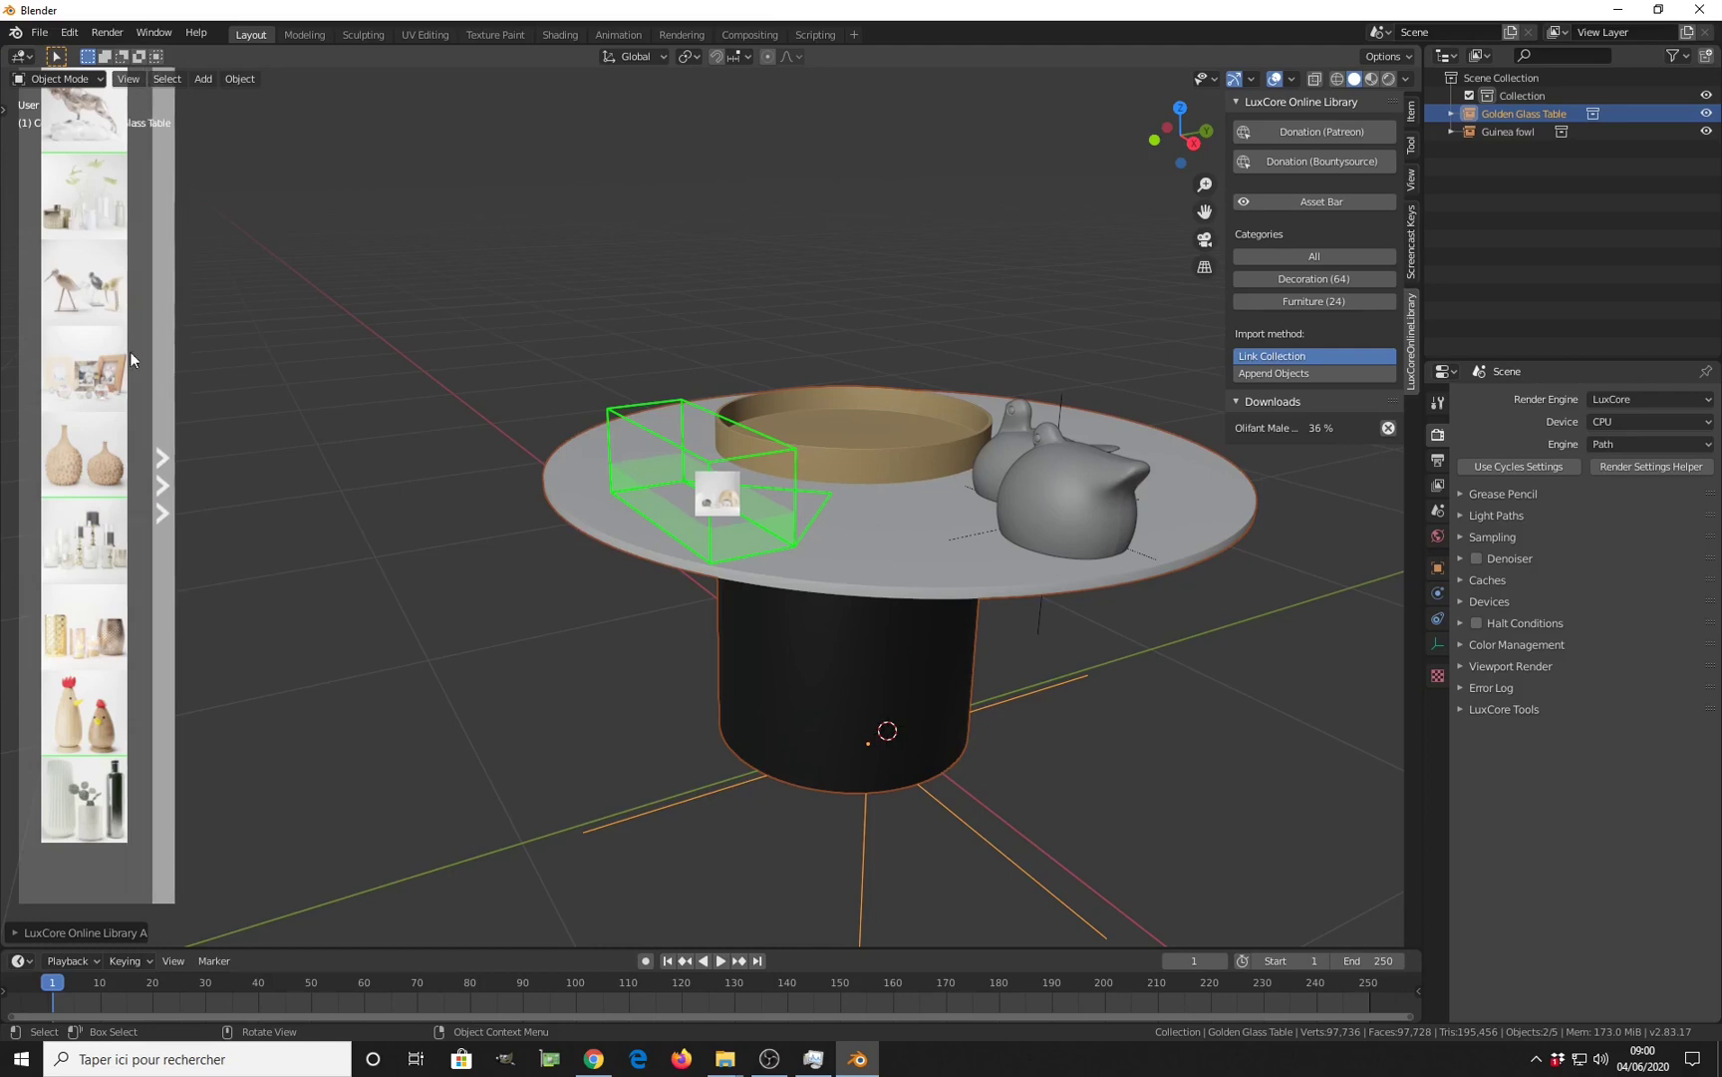
Widen the vertical asset bar to three columns and browse the library assets through to the last ones.
{"action": "scroll", "coordinate": [82, 269], "scroll_direction": "down", "scroll_amount": 5}
{"action": "scroll", "coordinate": [81, 270], "scroll_direction": "down", "scroll_amount": 6}
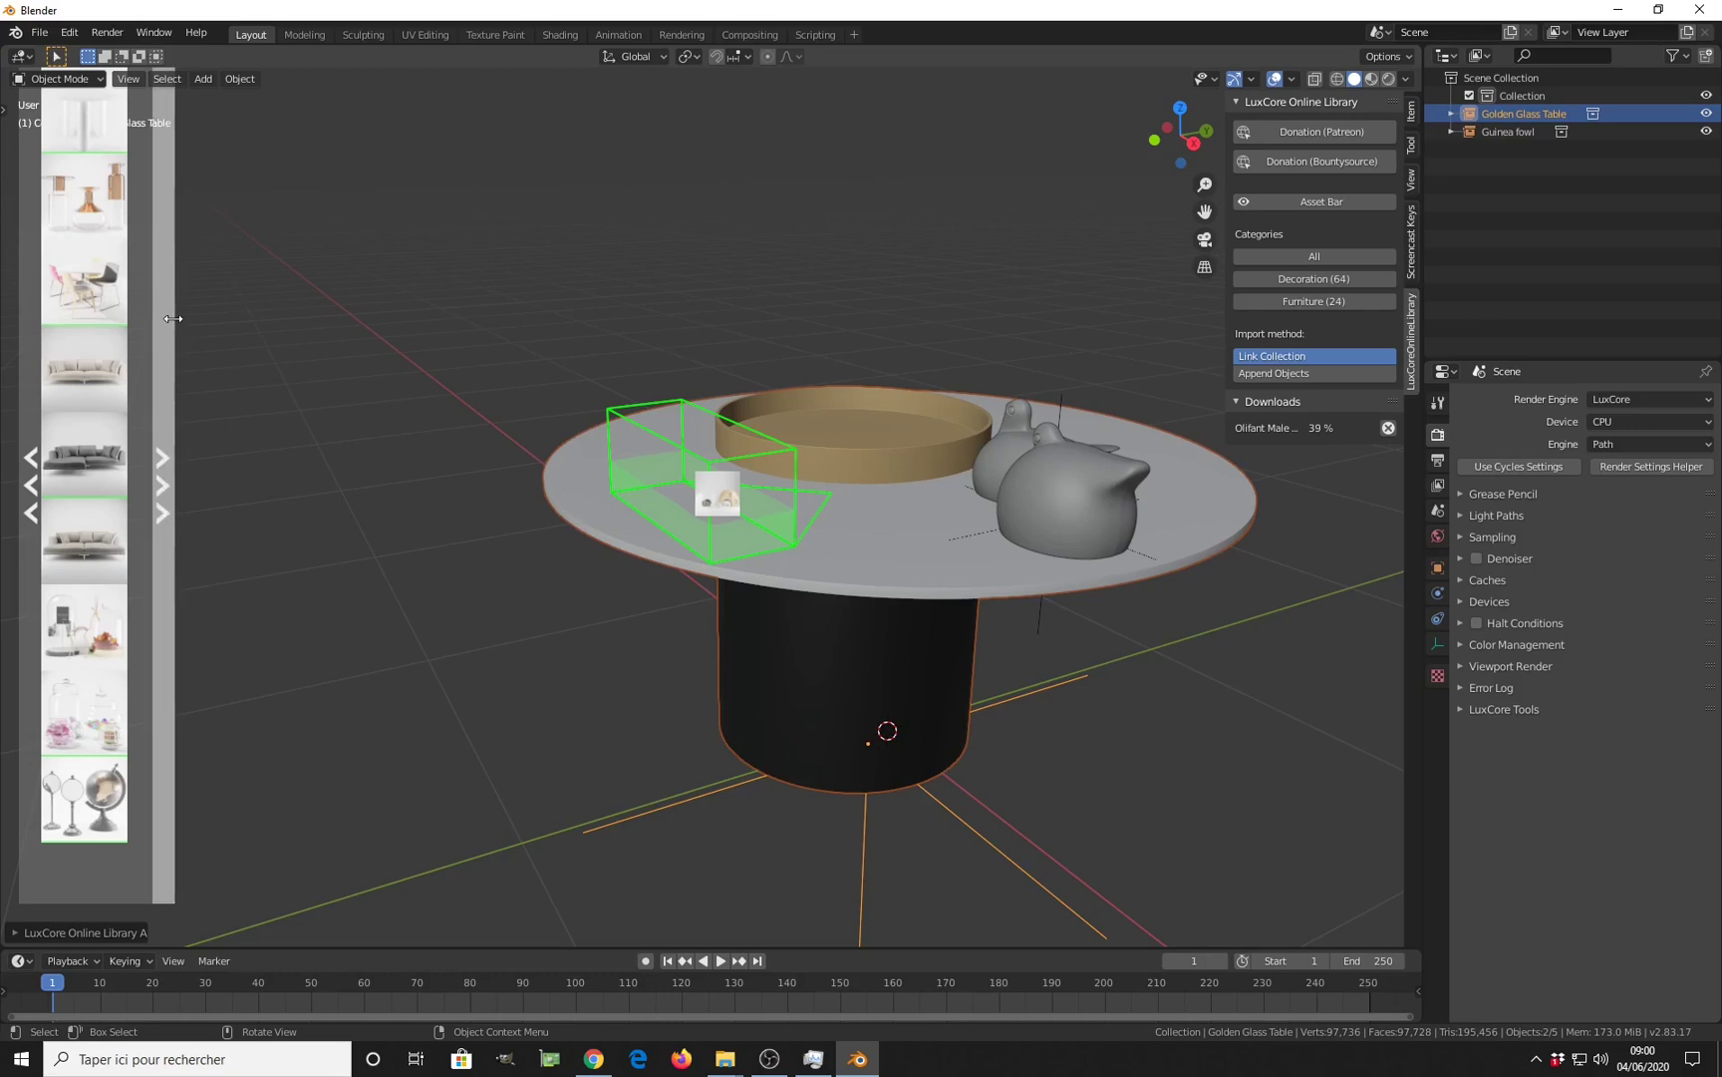
{"action": "left_click_drag", "start_coordinate": [173, 319], "coordinate": [332, 322]}
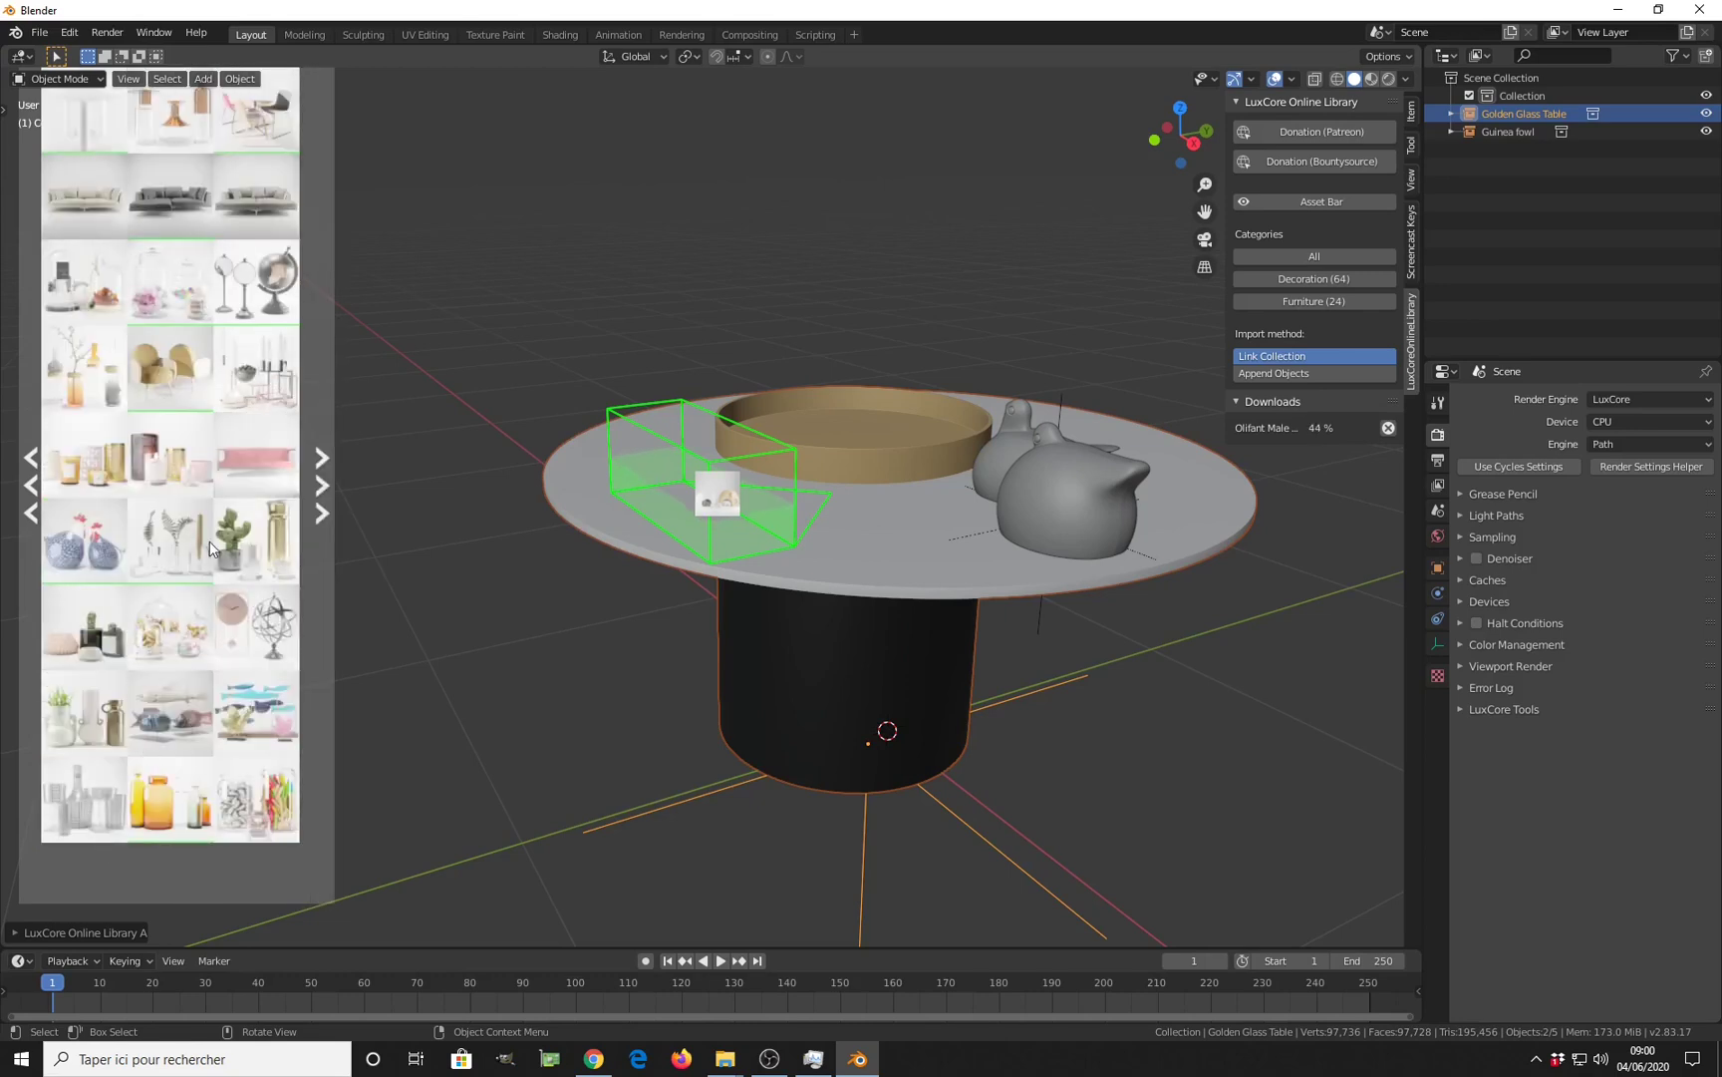
{"action": "scroll", "coordinate": [209, 546], "scroll_direction": "up", "scroll_amount": 4}
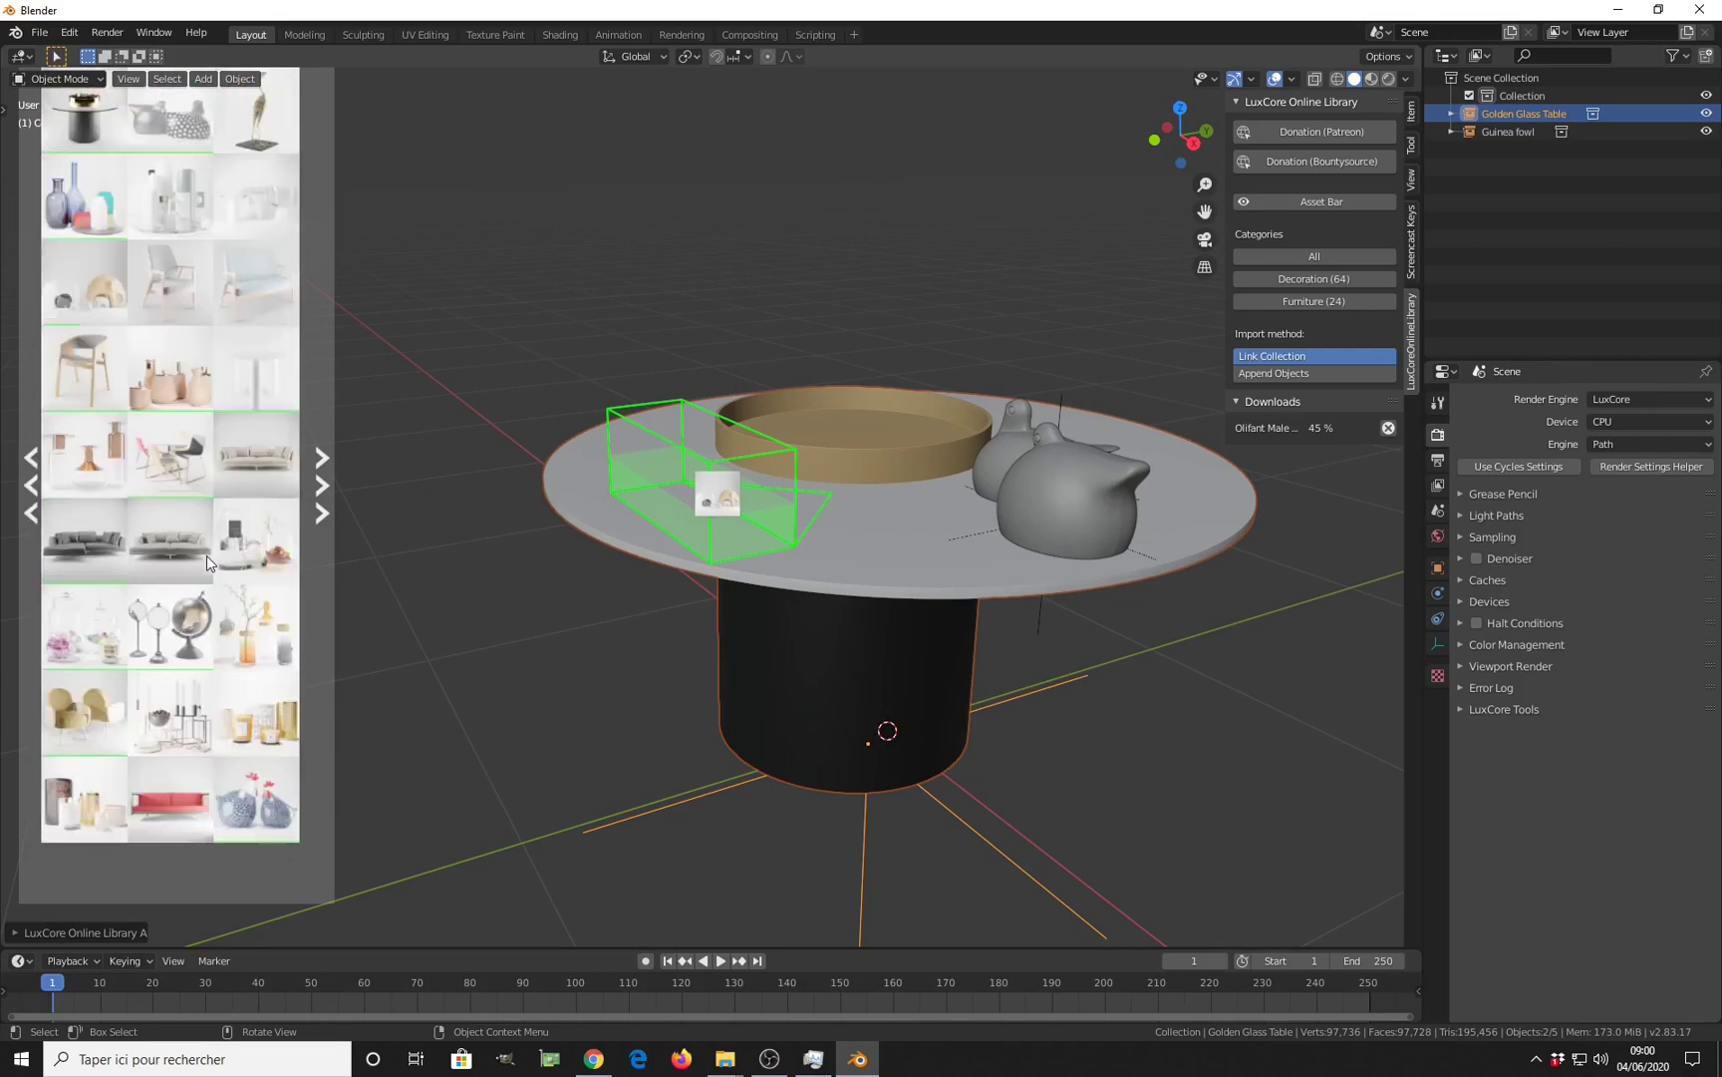
{"action": "scroll", "coordinate": [206, 556], "scroll_direction": "down", "scroll_amount": 10}
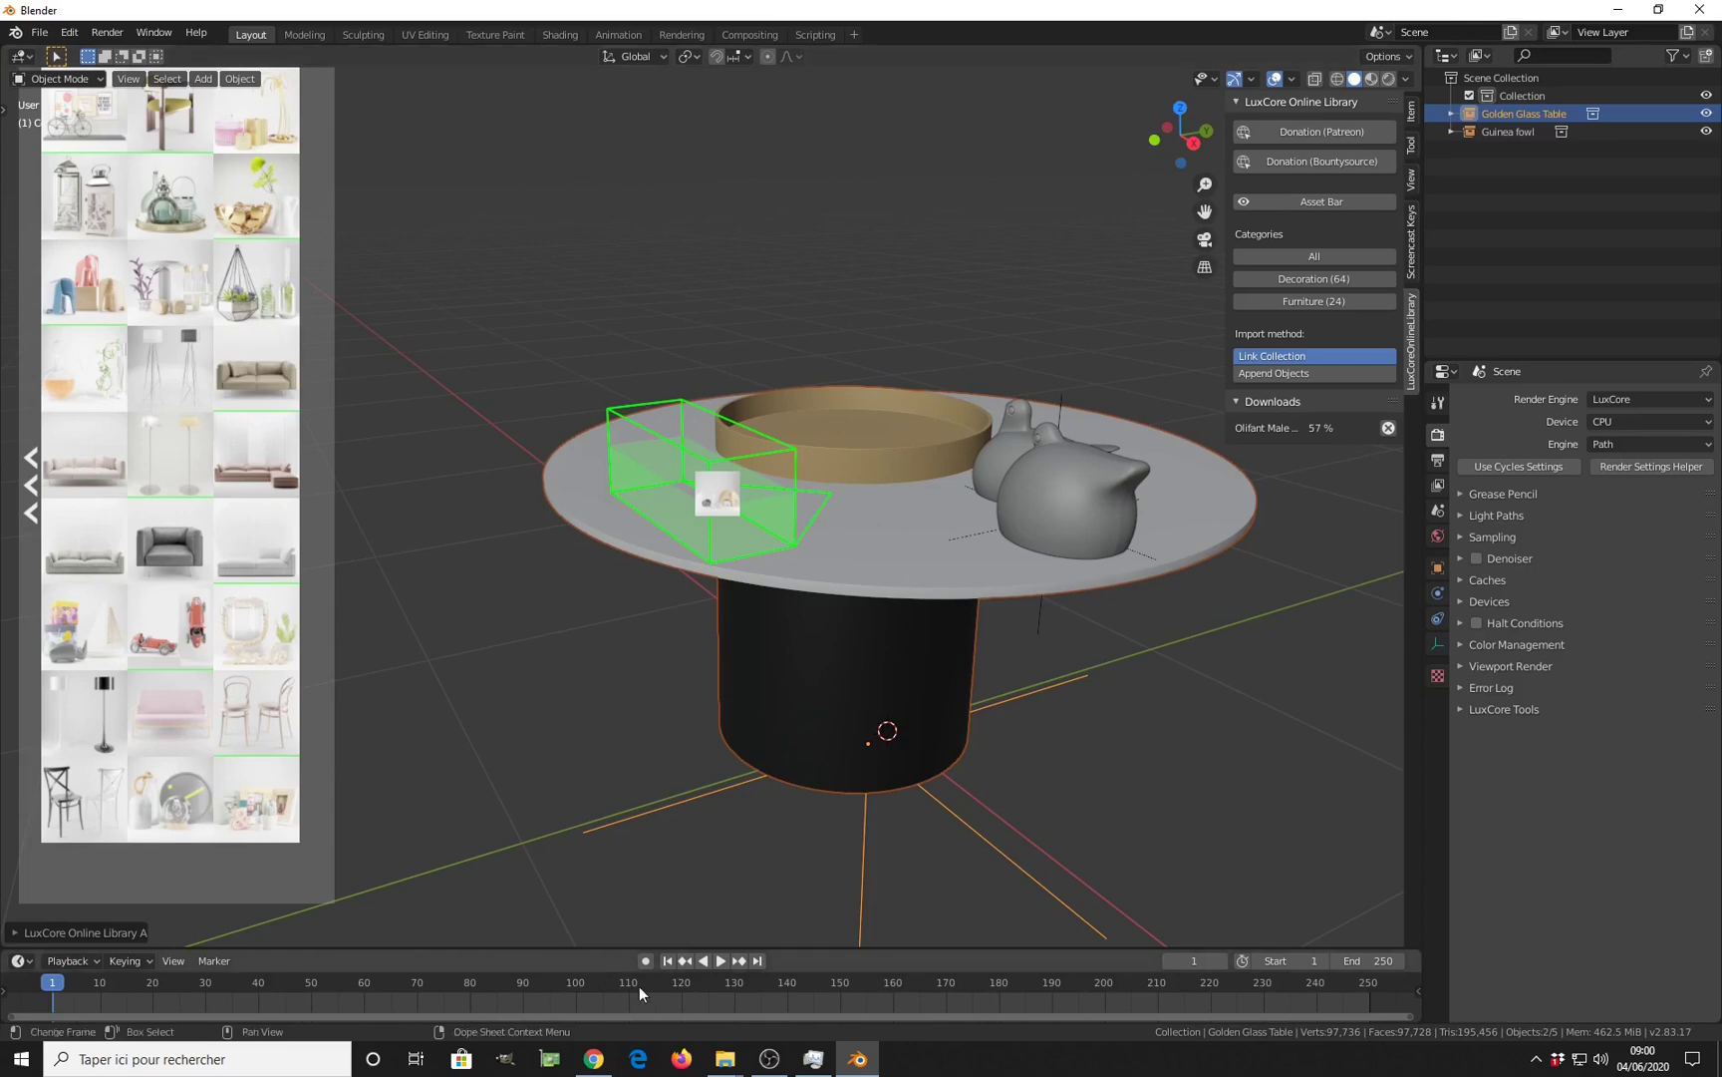
Set the LuxCore library's Assetbar Thumbnail Size to 64 in the add-on preferences, save the preferences and close them.
{"action": "left_click", "coordinate": [72, 33]}
{"action": "left_click", "coordinate": [110, 288]}
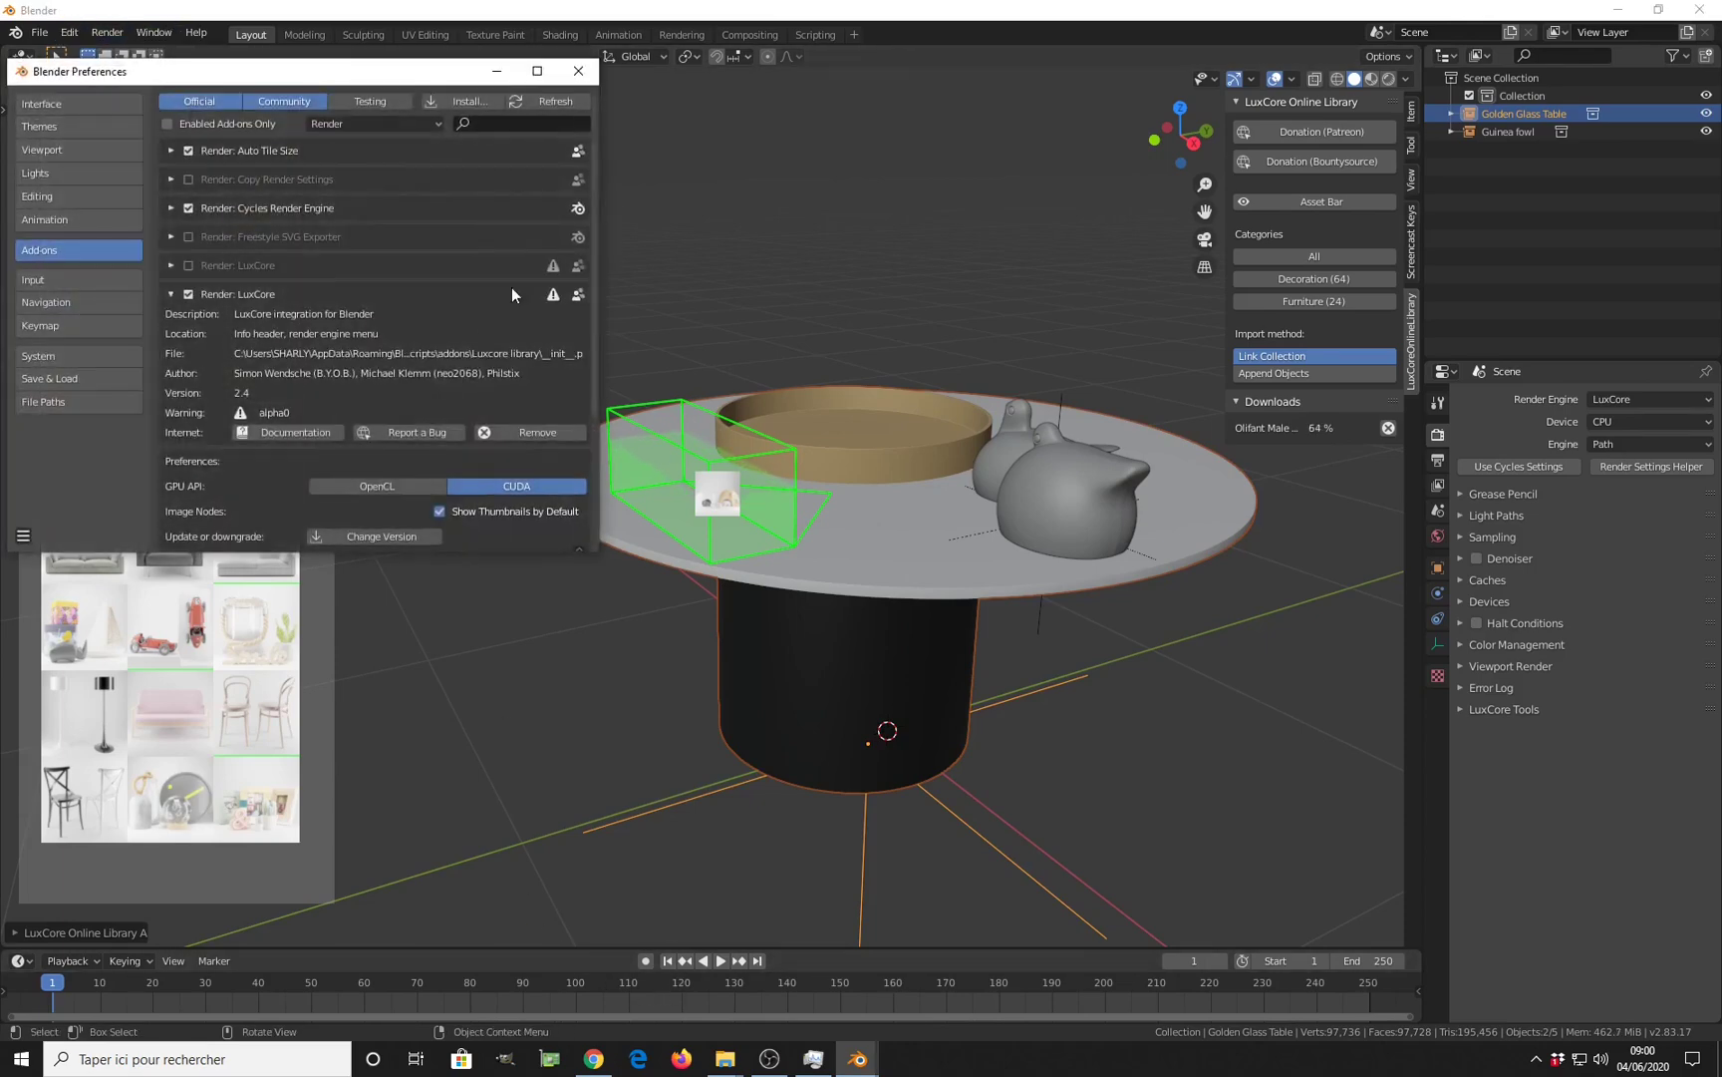
{"action": "scroll", "coordinate": [437, 466], "scroll_direction": "down", "scroll_amount": 3}
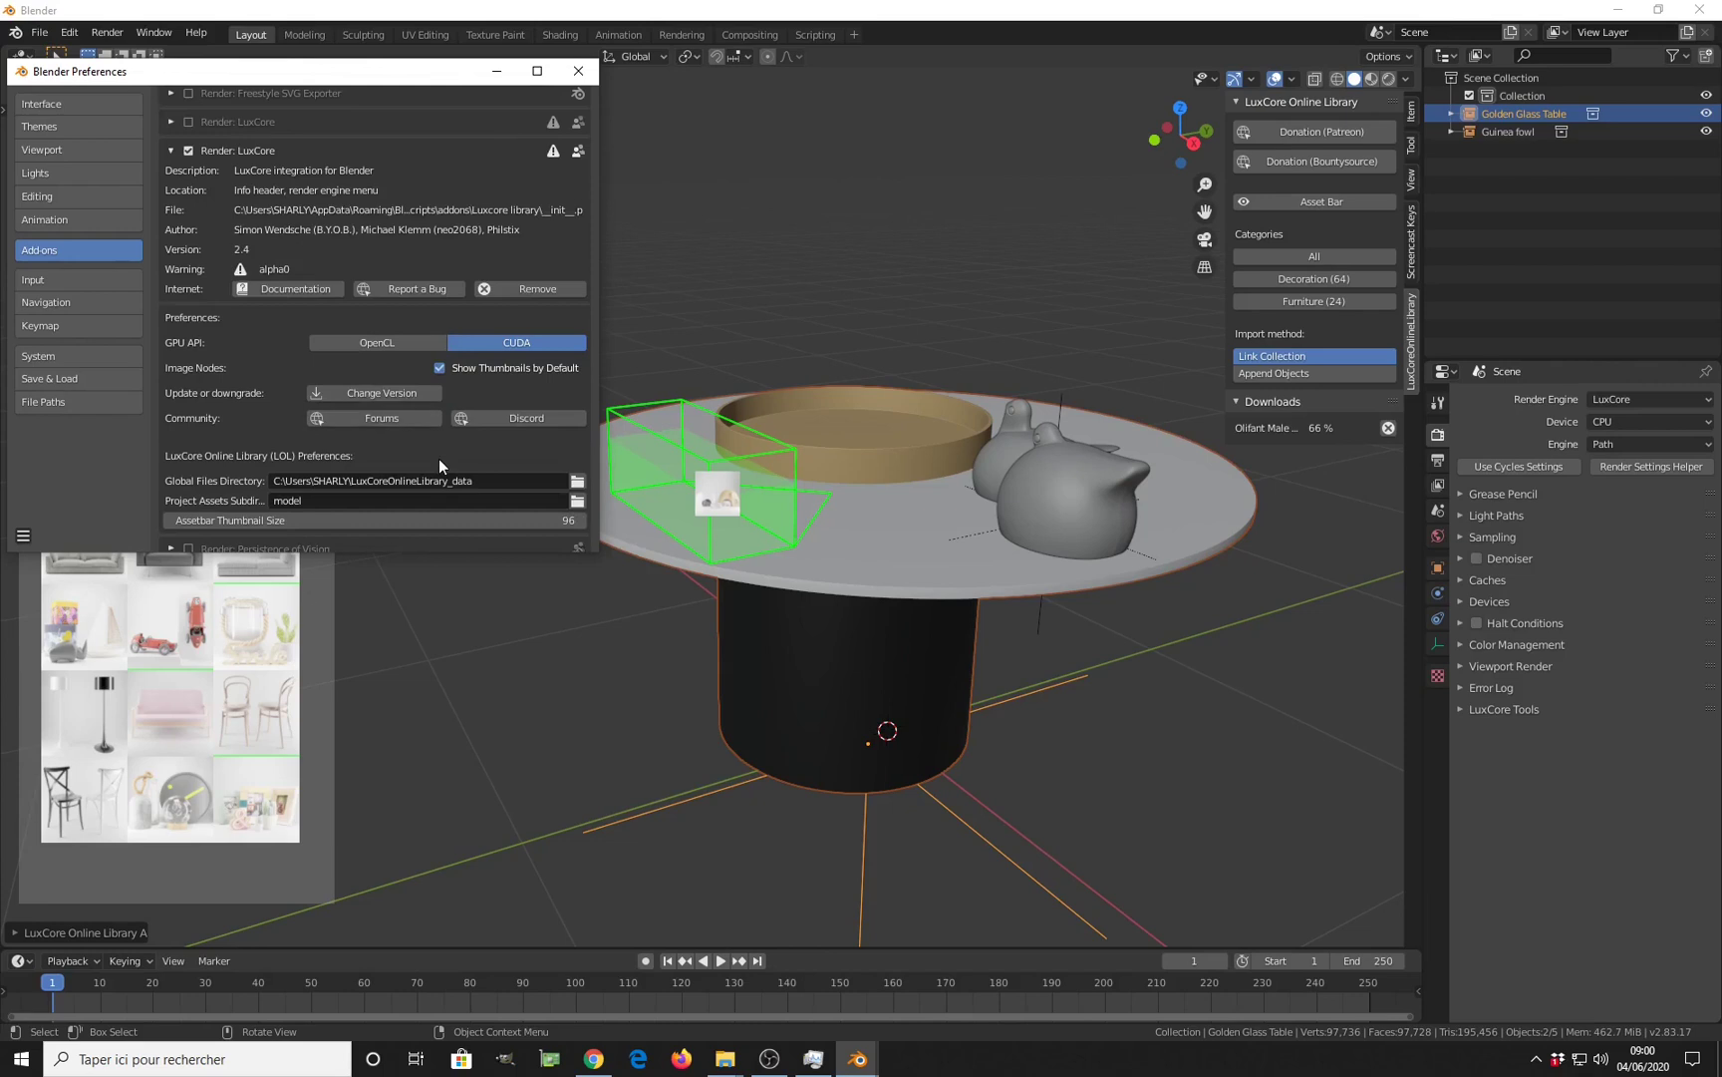
{"action": "left_click", "coordinate": [553, 520]}
{"action": "type", "text": "64"}
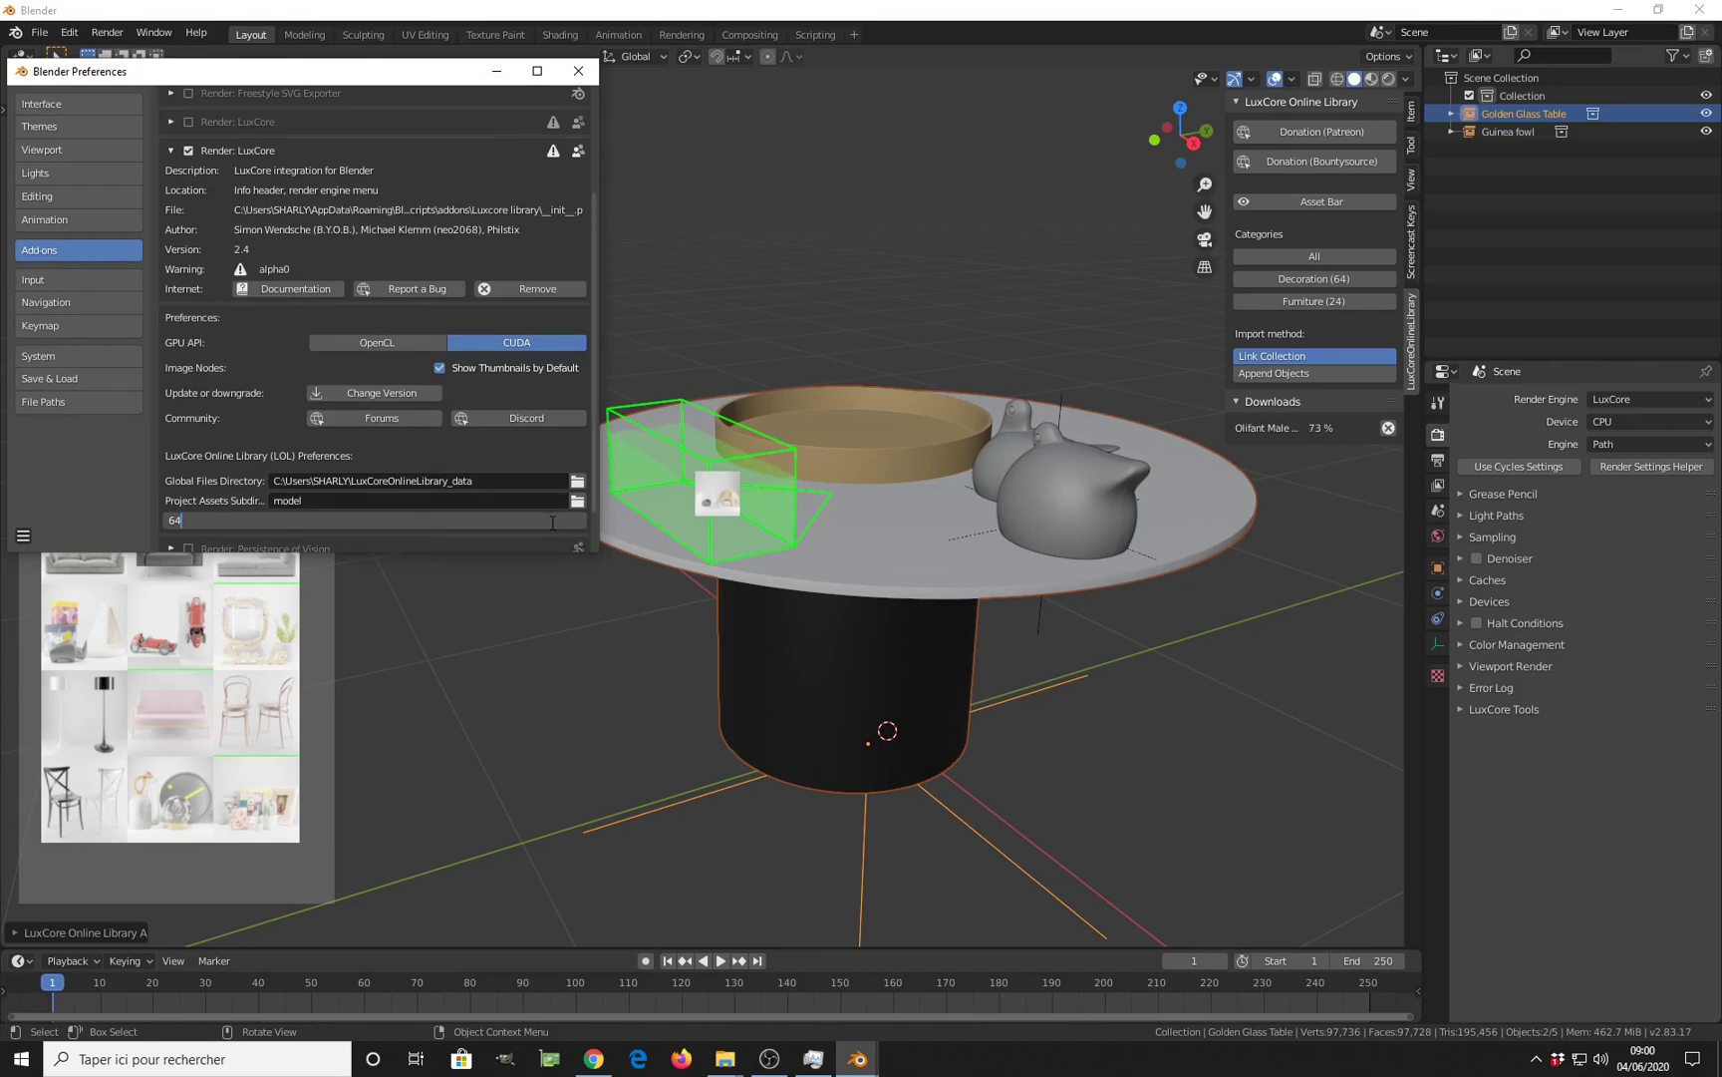
{"action": "key", "text": "Return"}
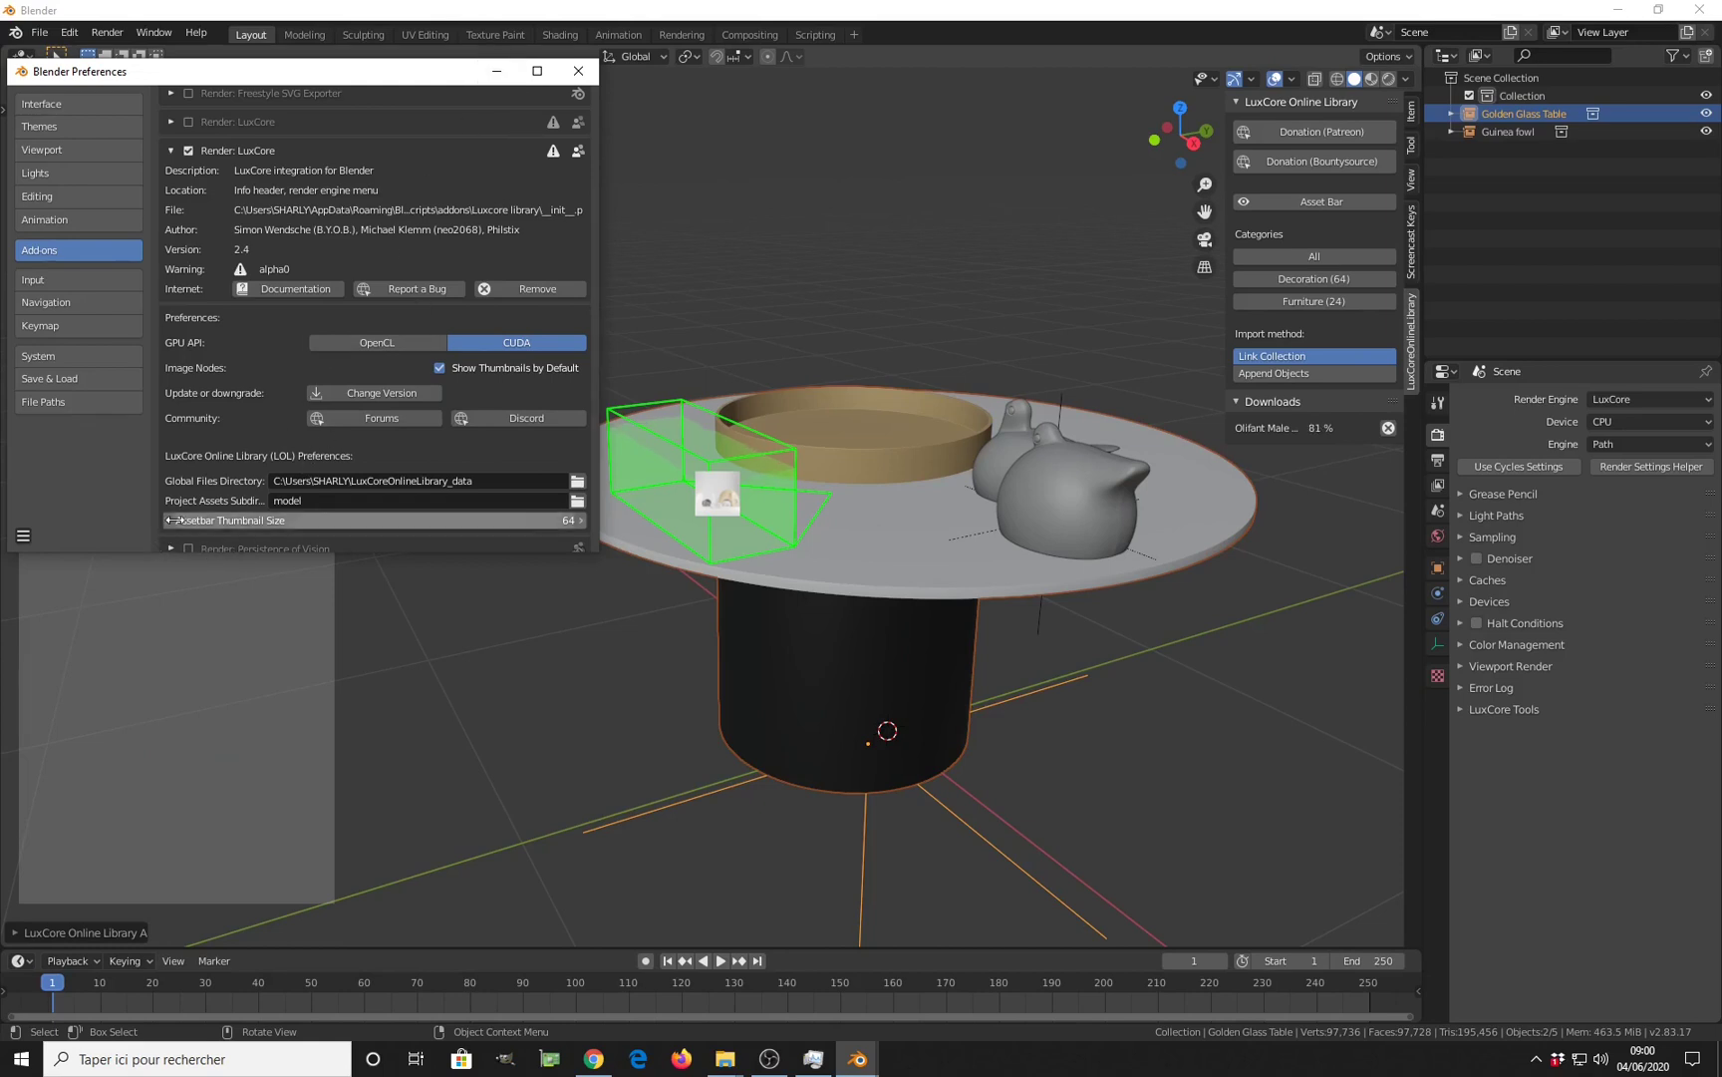
{"action": "scroll", "coordinate": [219, 545], "scroll_direction": "down", "scroll_amount": 1}
{"action": "left_click", "coordinate": [23, 535]}
{"action": "left_click", "coordinate": [32, 512]}
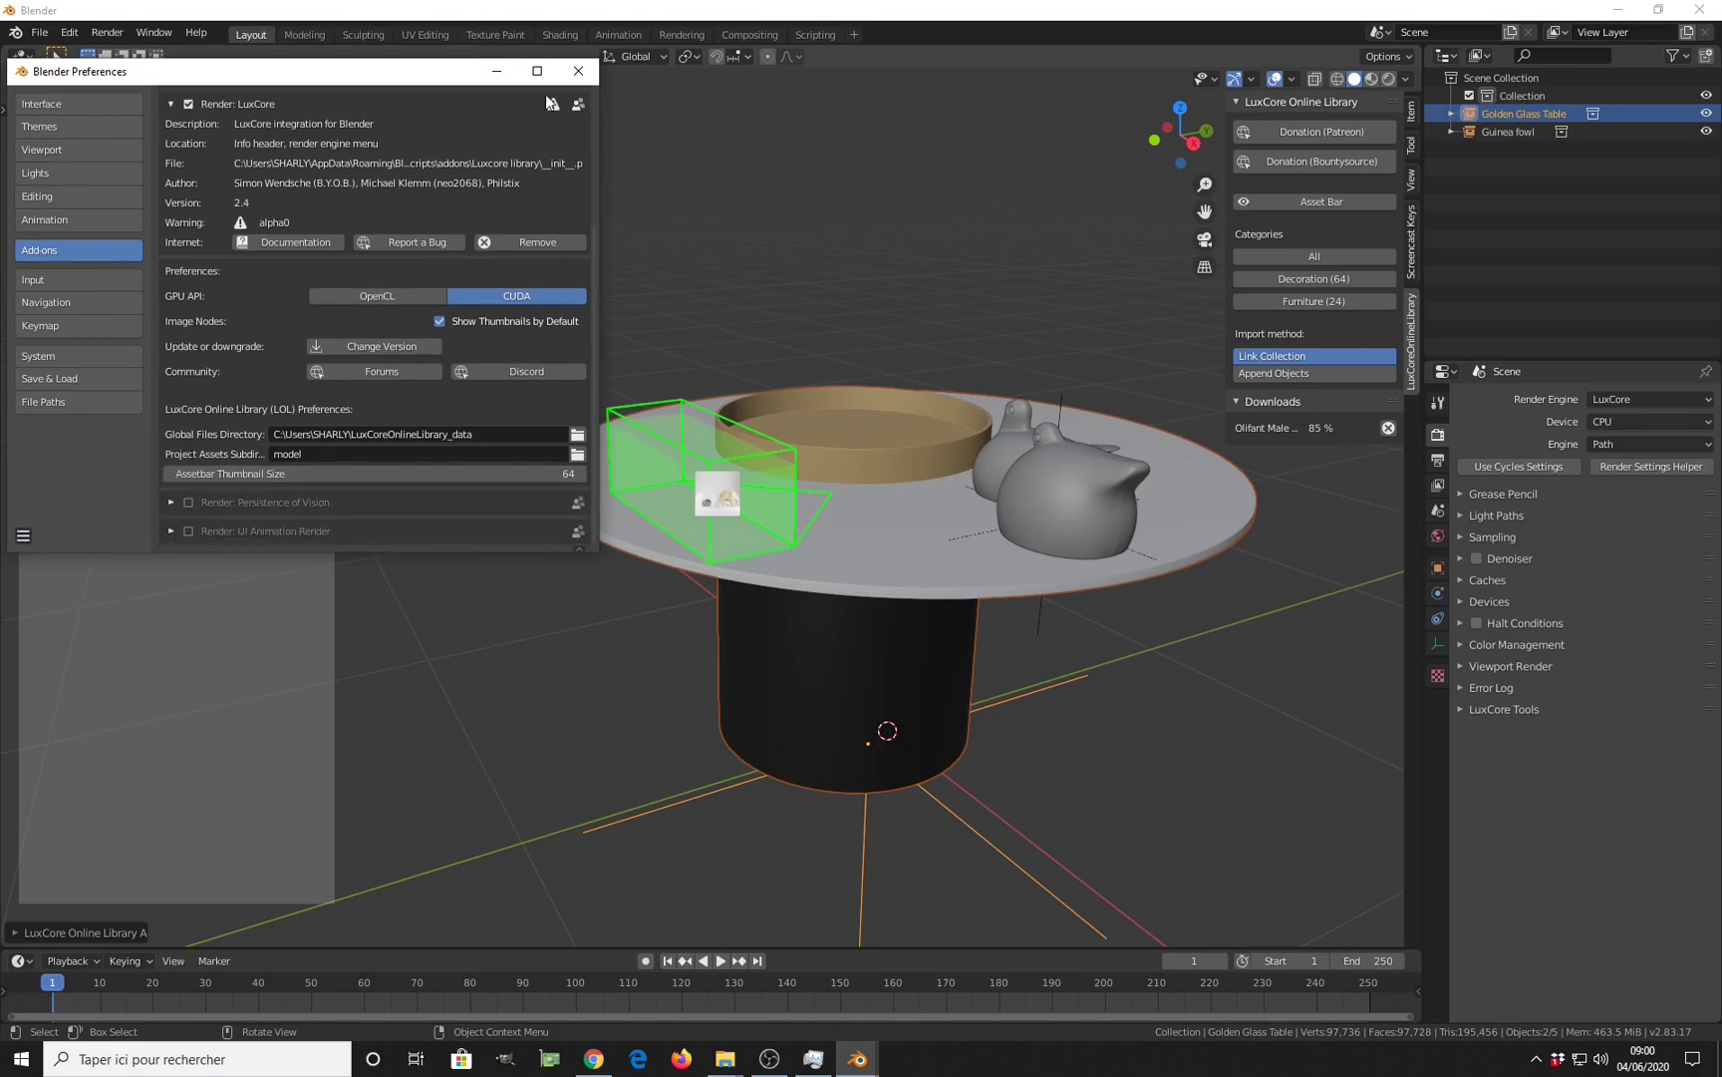
{"action": "left_click", "coordinate": [578, 71]}
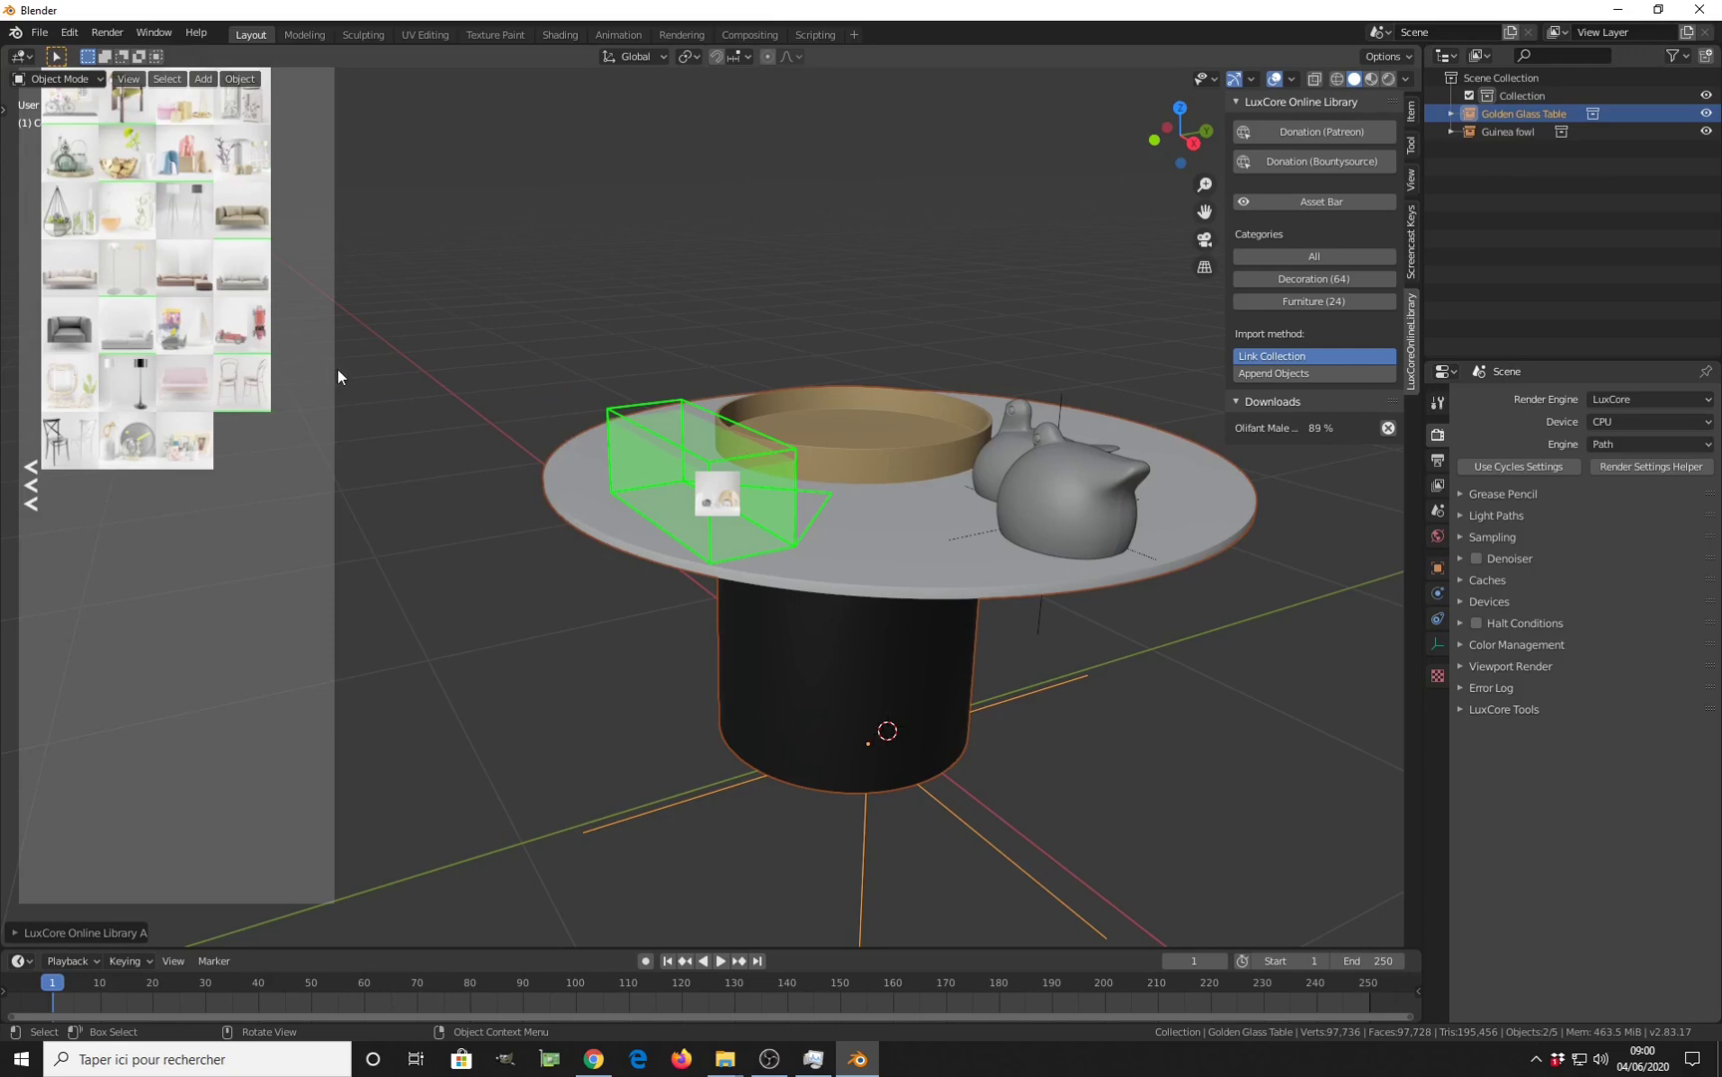
Resize the asset bar to three columns by thirteen rows of the smaller thumbnails and return it to the first assets.
{"action": "left_click_drag", "start_coordinate": [335, 365], "coordinate": [246, 364]}
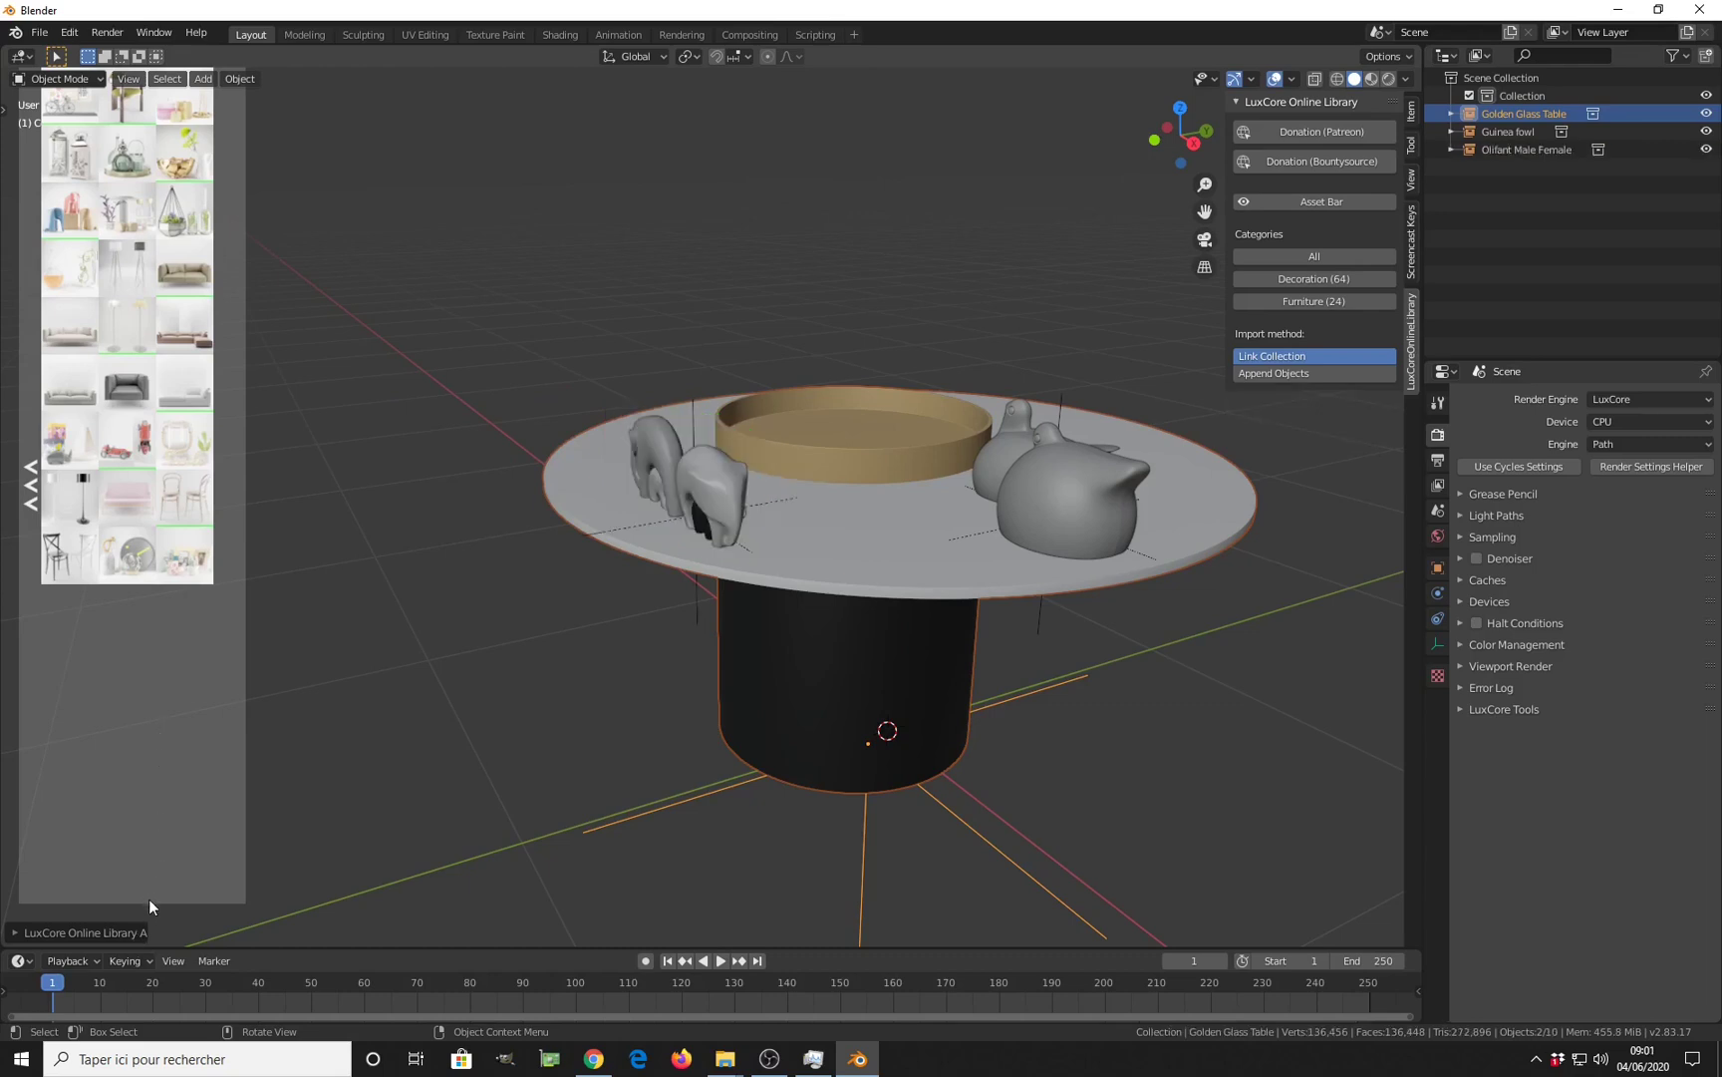
{"action": "left_click_drag", "start_coordinate": [149, 902], "coordinate": [143, 711]}
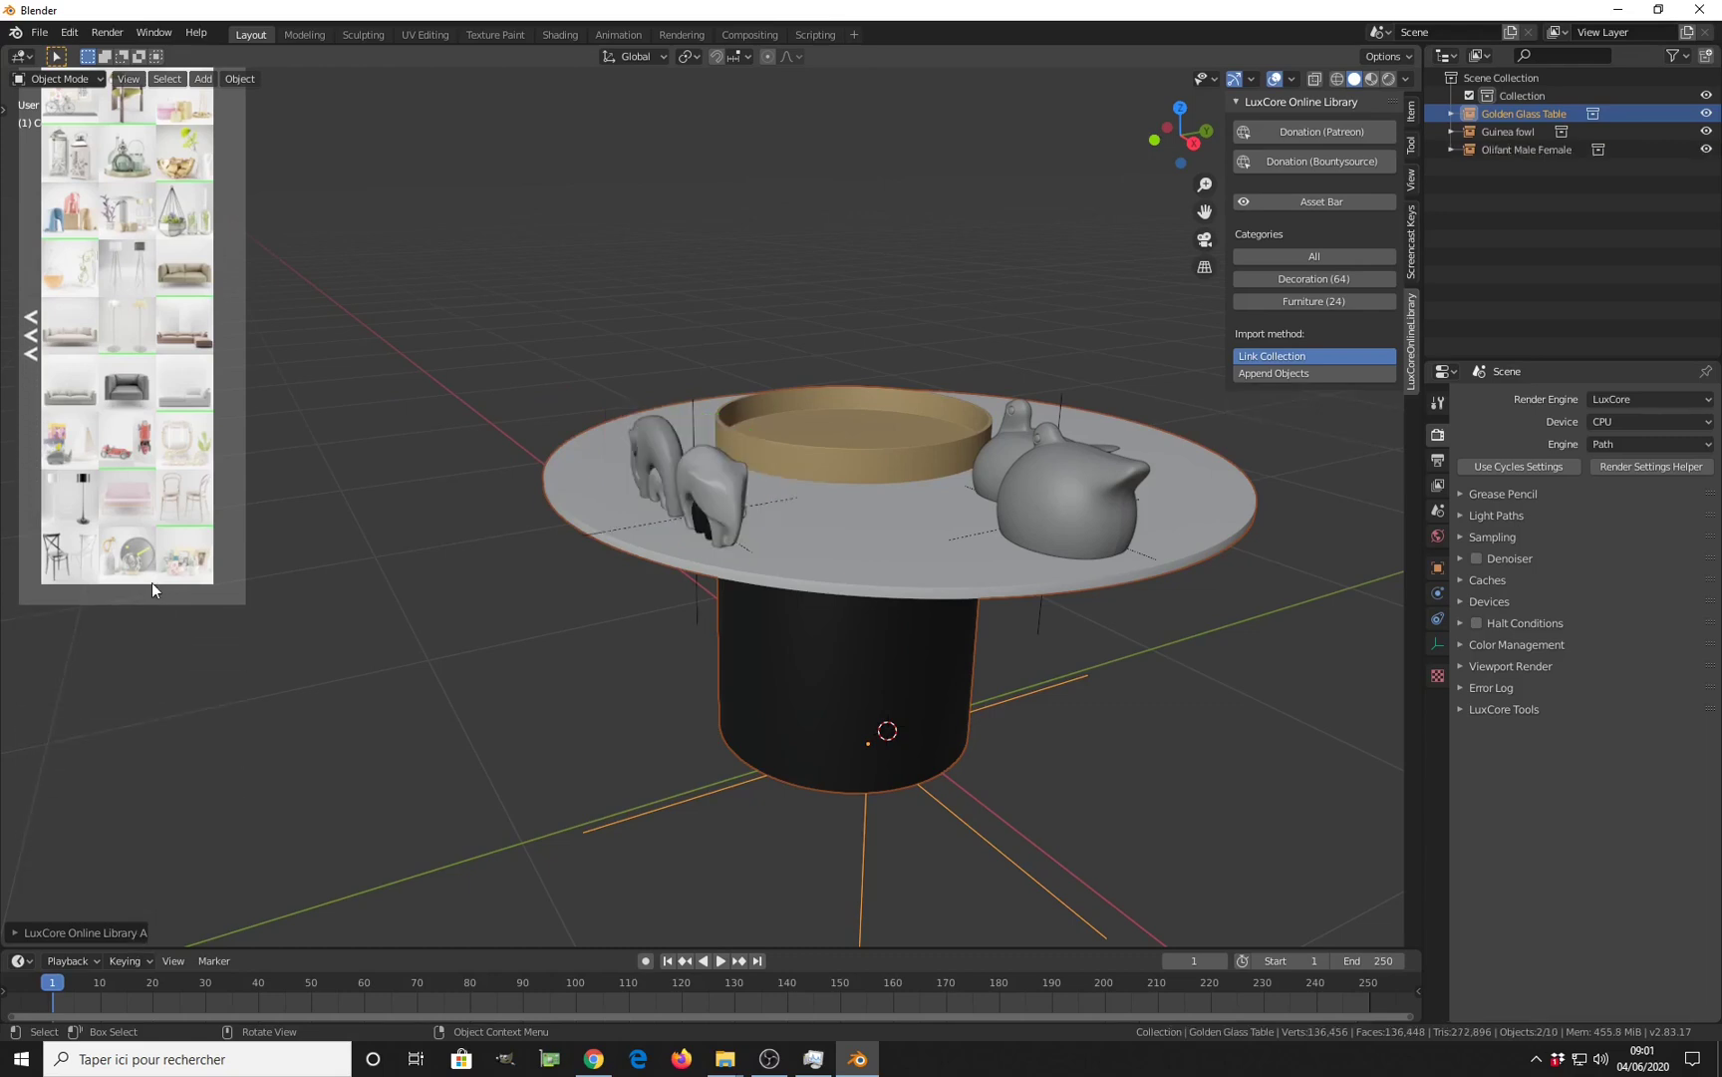
{"action": "scroll", "coordinate": [140, 434], "scroll_direction": "up", "scroll_amount": 8}
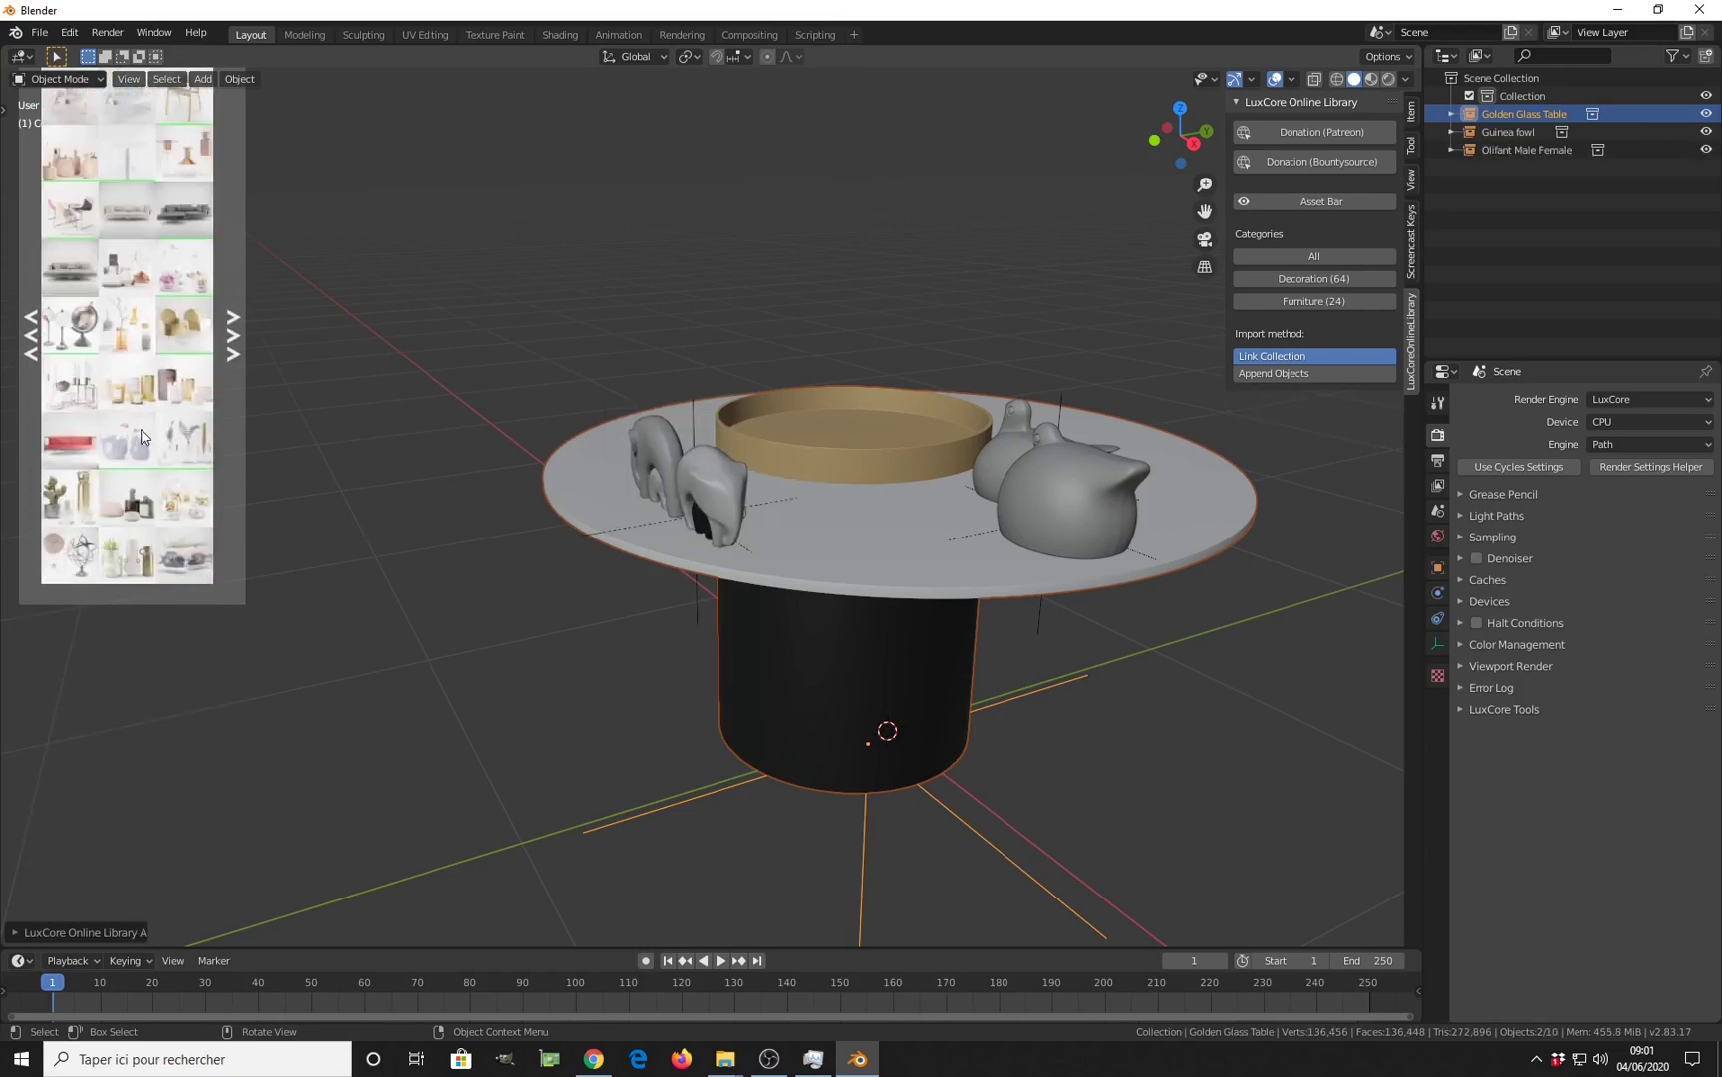
{"action": "scroll", "coordinate": [141, 435], "scroll_direction": "up", "scroll_amount": 5}
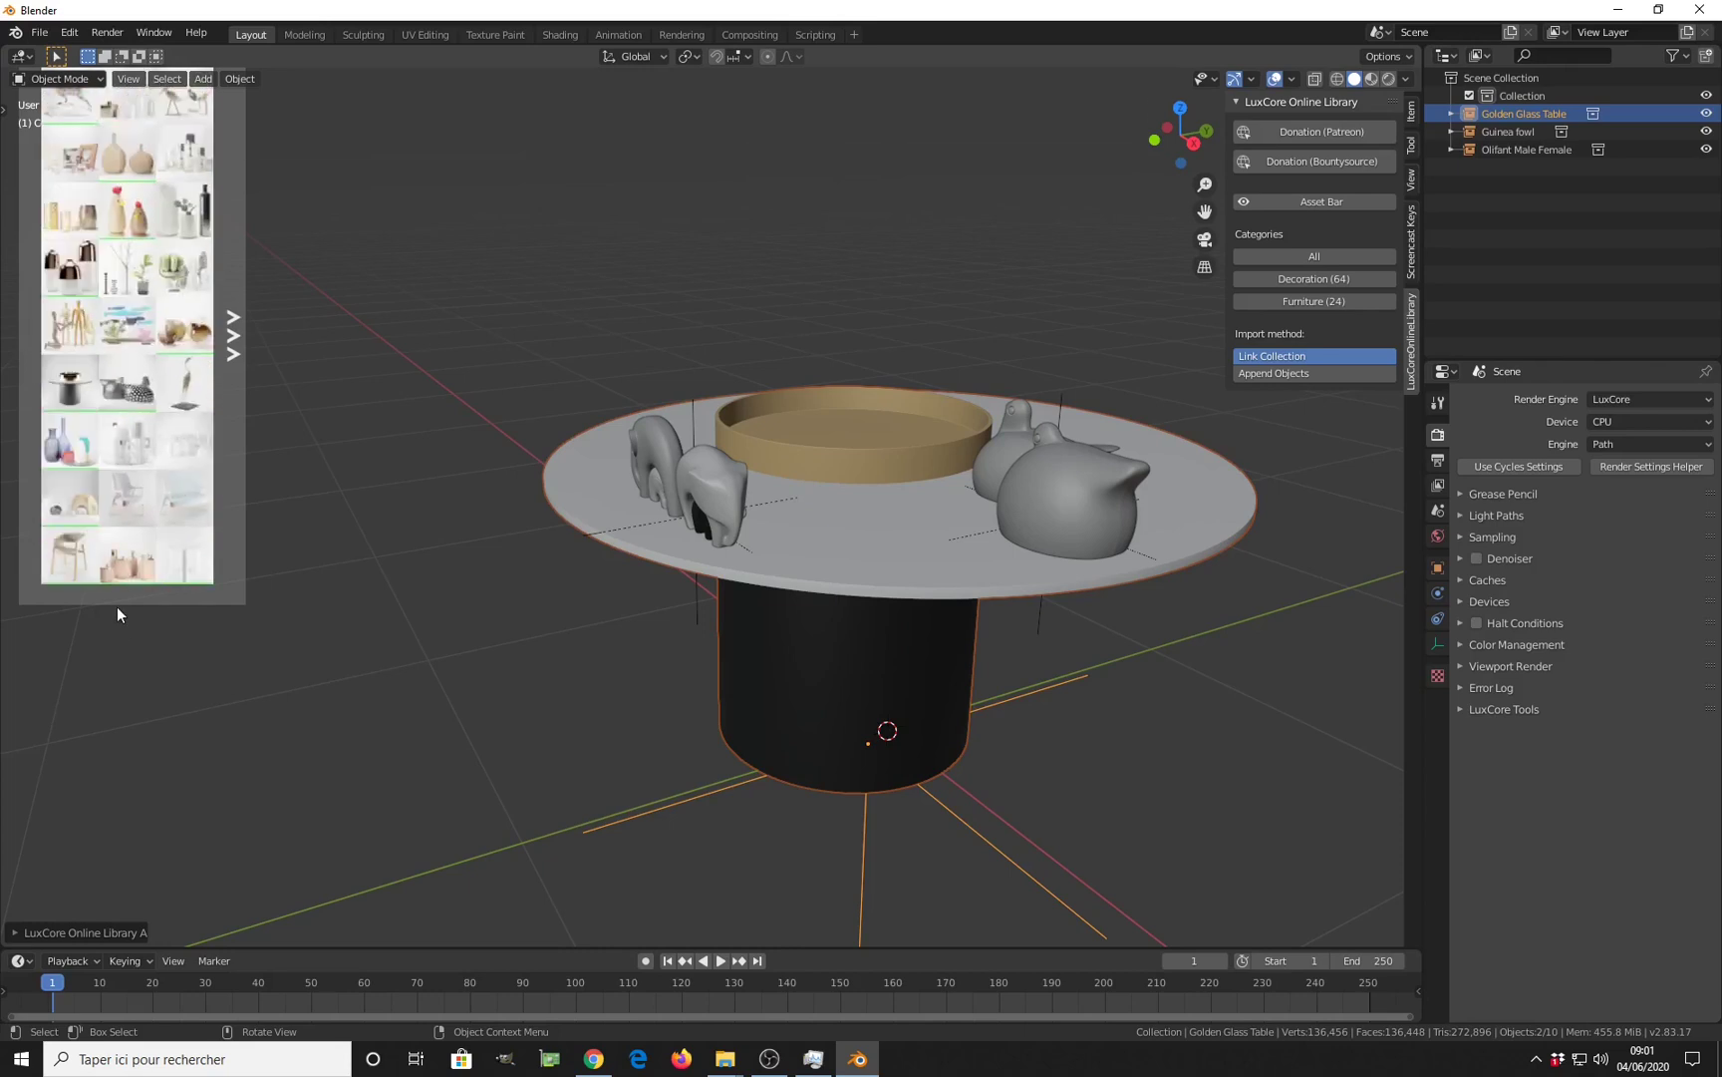
{"action": "left_click_drag", "start_coordinate": [117, 603], "coordinate": [122, 850]}
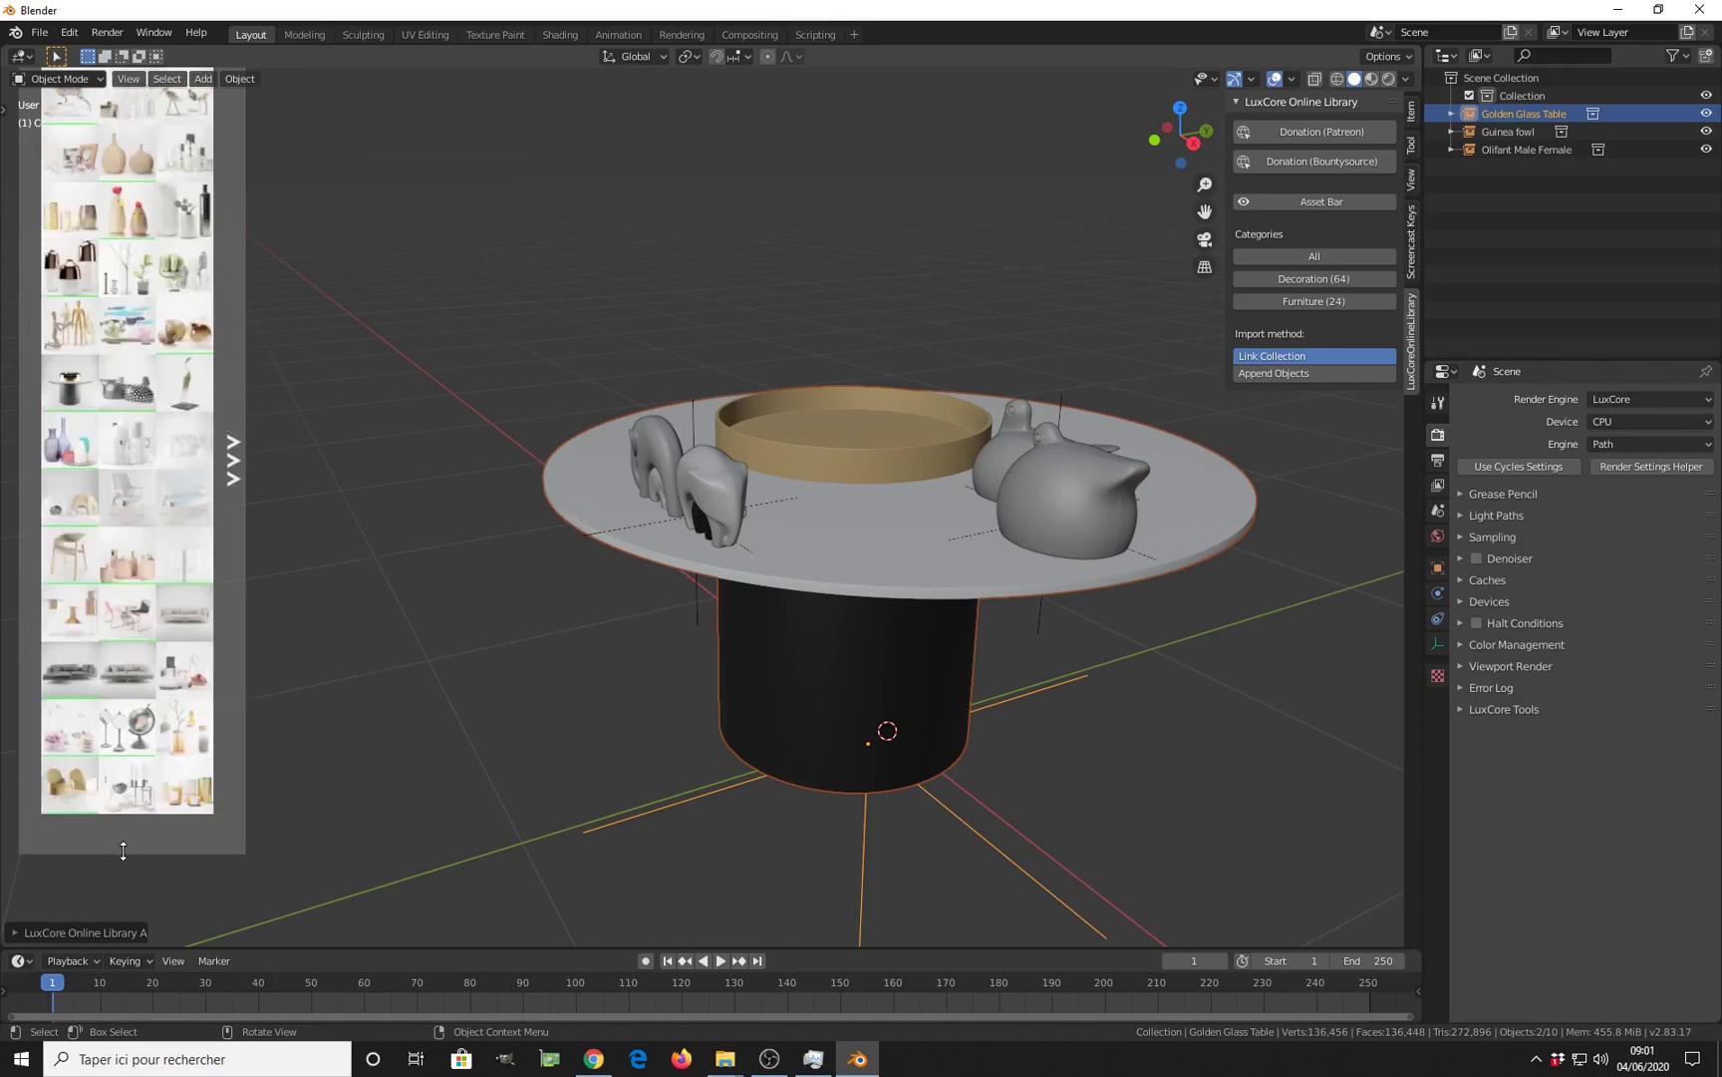
Open LuxCoreRender's Bountysource donation page in the browser and examine its support options, project information and team members.
{"action": "middle_click_drag", "start_coordinate": [794, 388], "coordinate": [638, 468]}
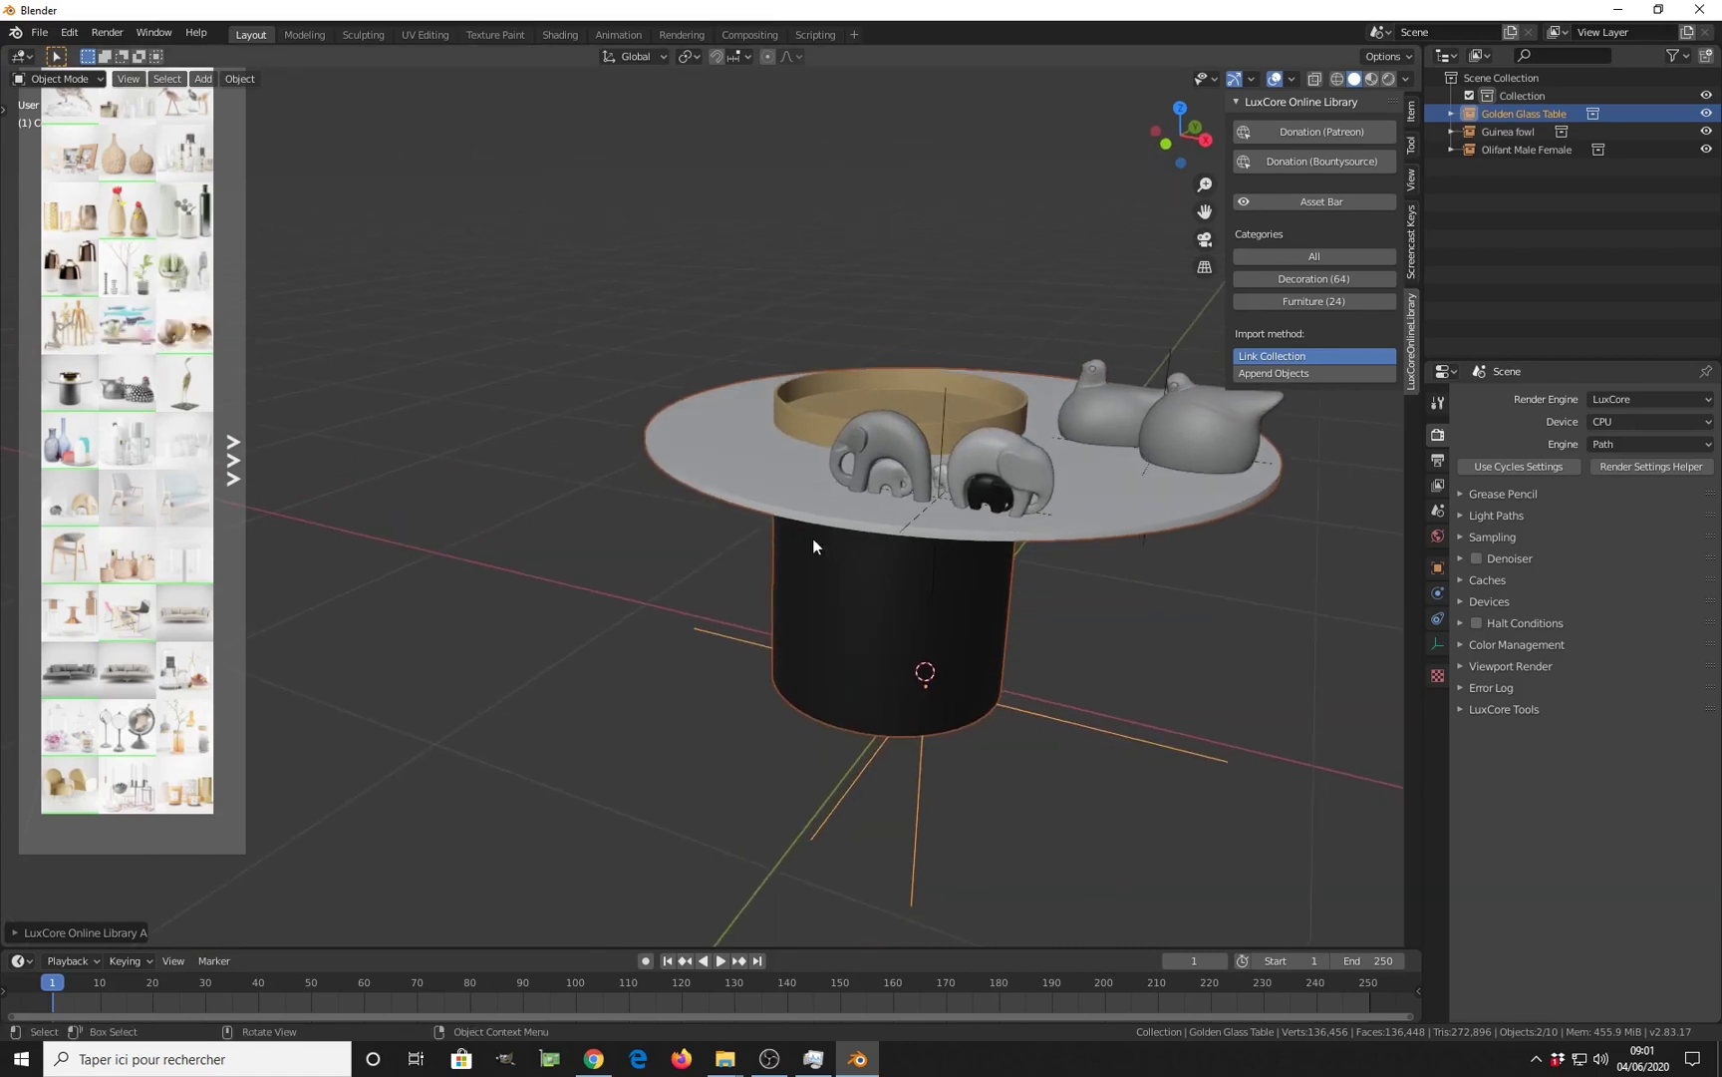
{"action": "middle_click_drag", "start_coordinate": [812, 545], "coordinate": [677, 556], "text": "shift"}
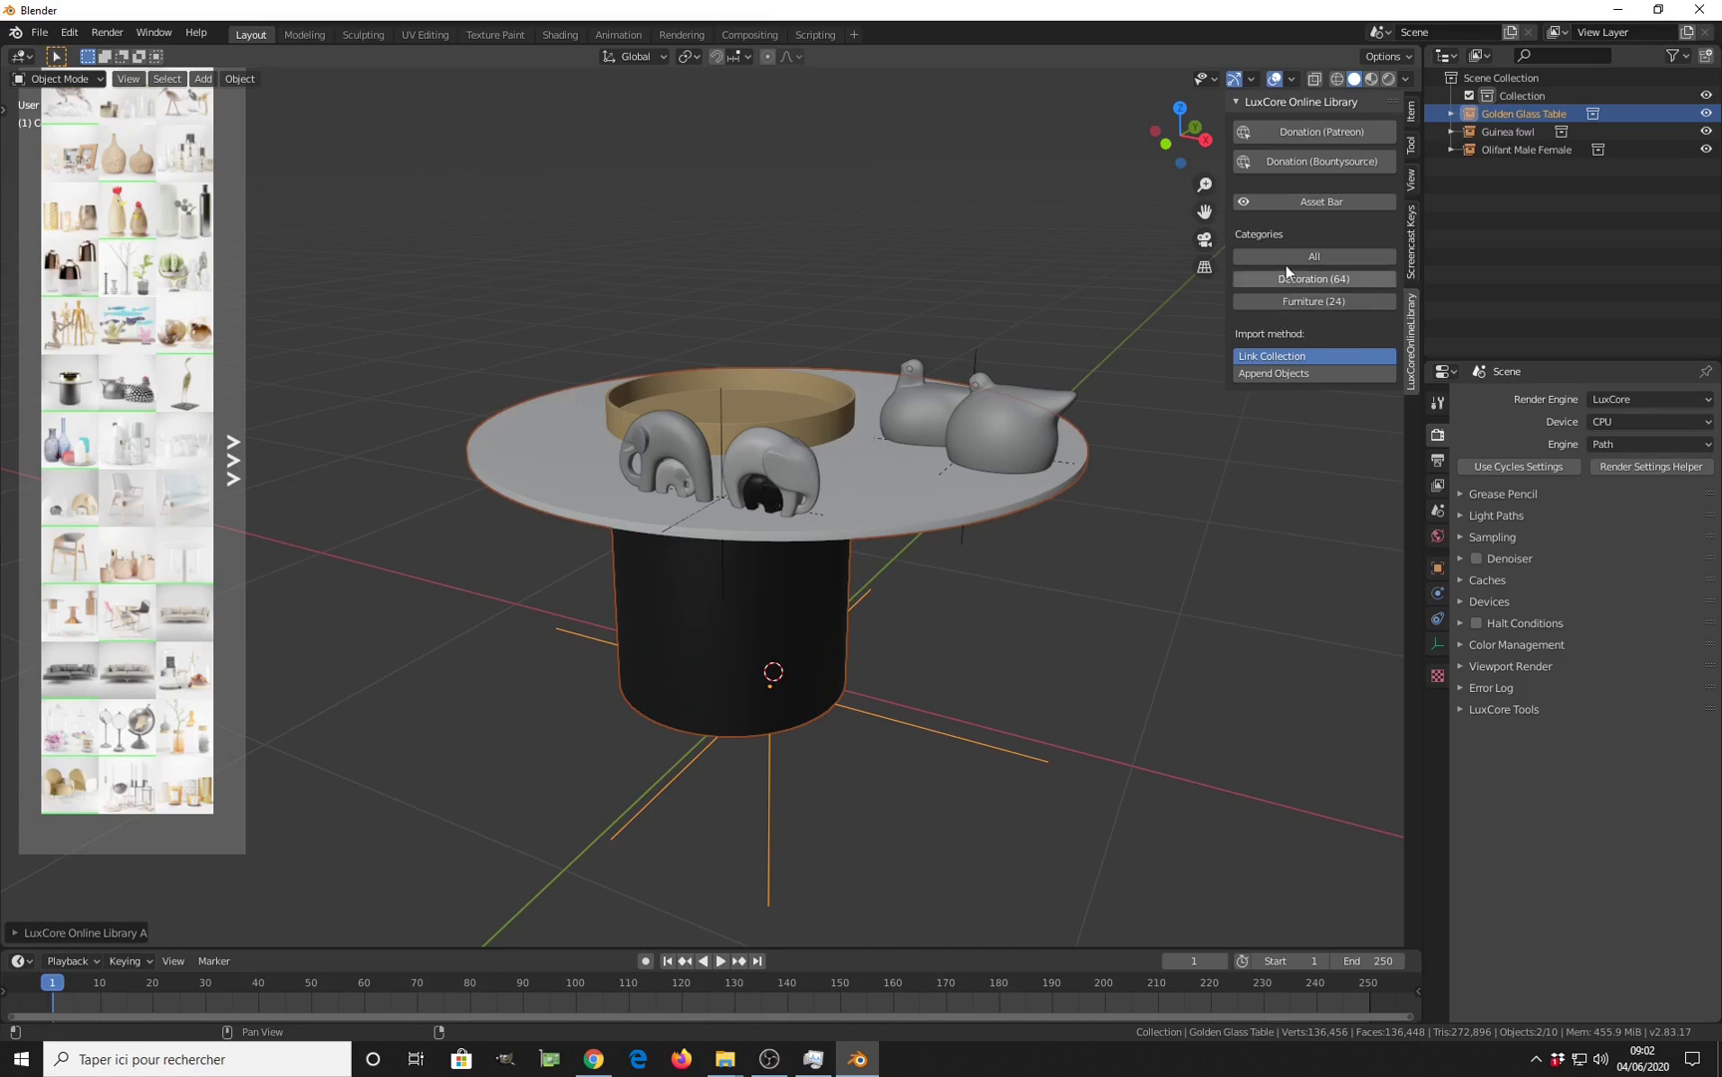
{"action": "left_click", "coordinate": [1307, 161]}
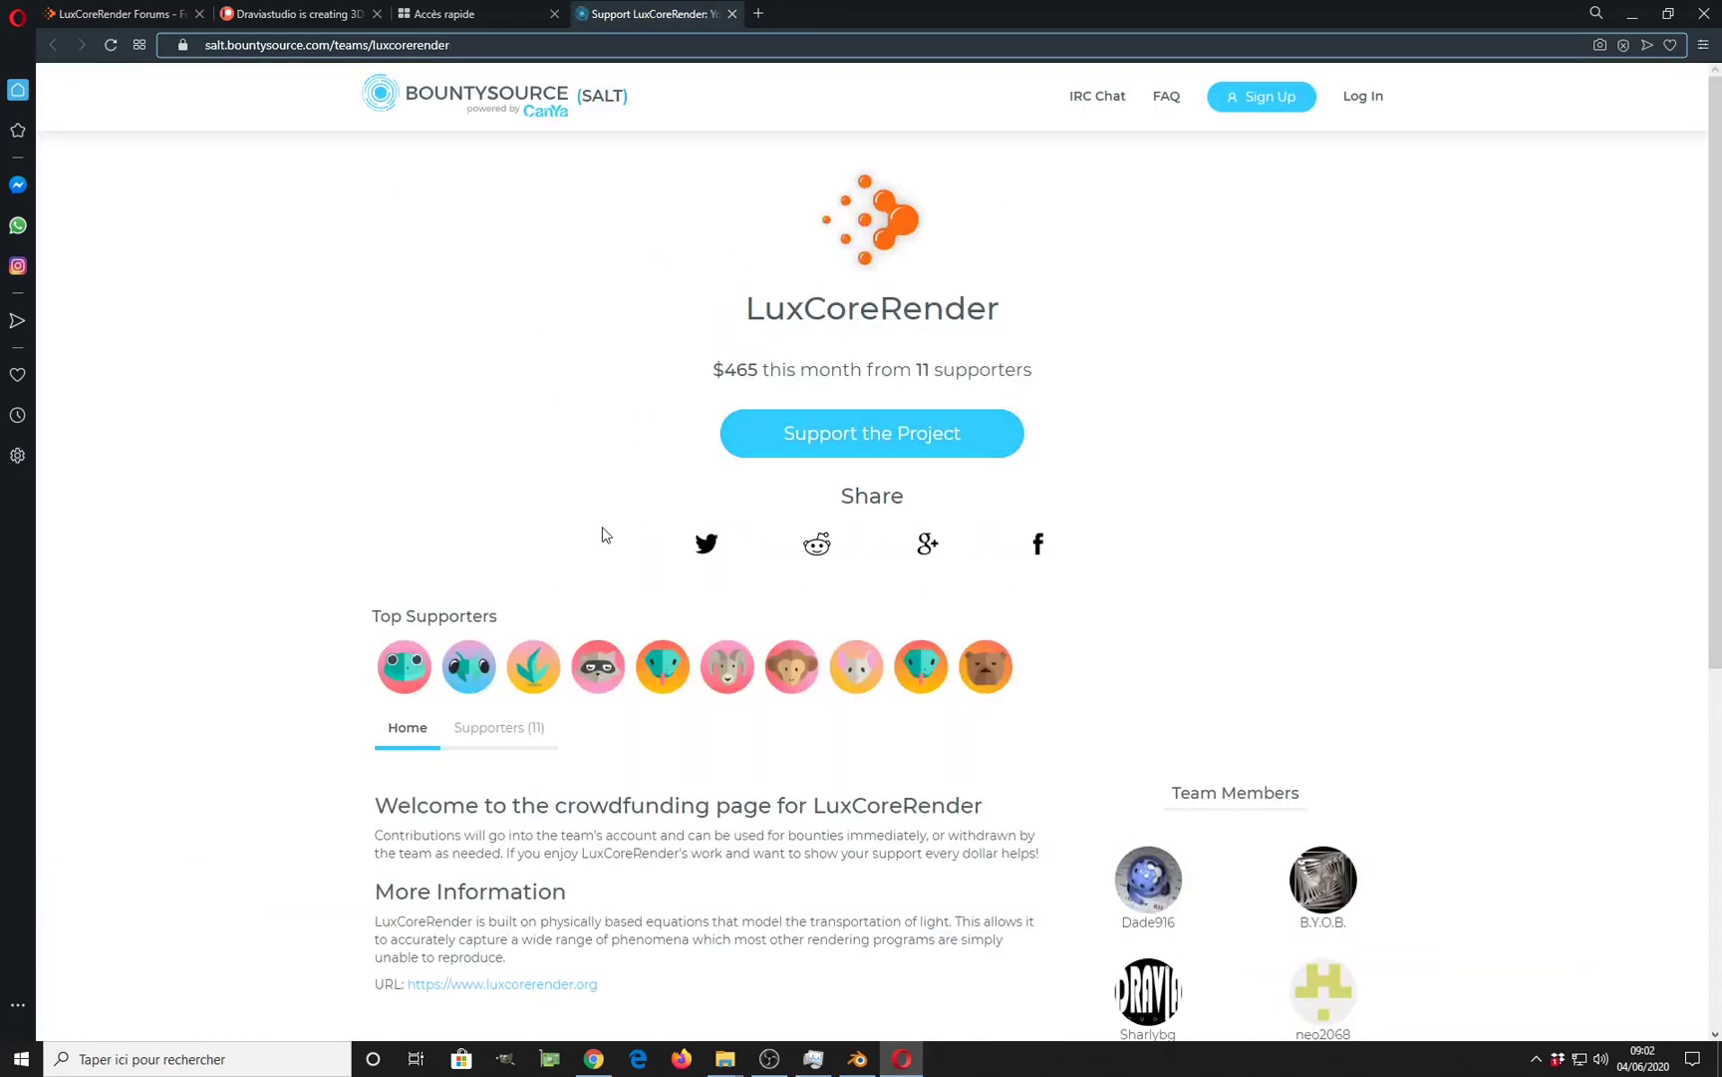
{"action": "scroll", "coordinate": [569, 484], "scroll_direction": "down", "scroll_amount": 5}
{"action": "scroll", "coordinate": [569, 481], "scroll_direction": "down", "scroll_amount": 2}
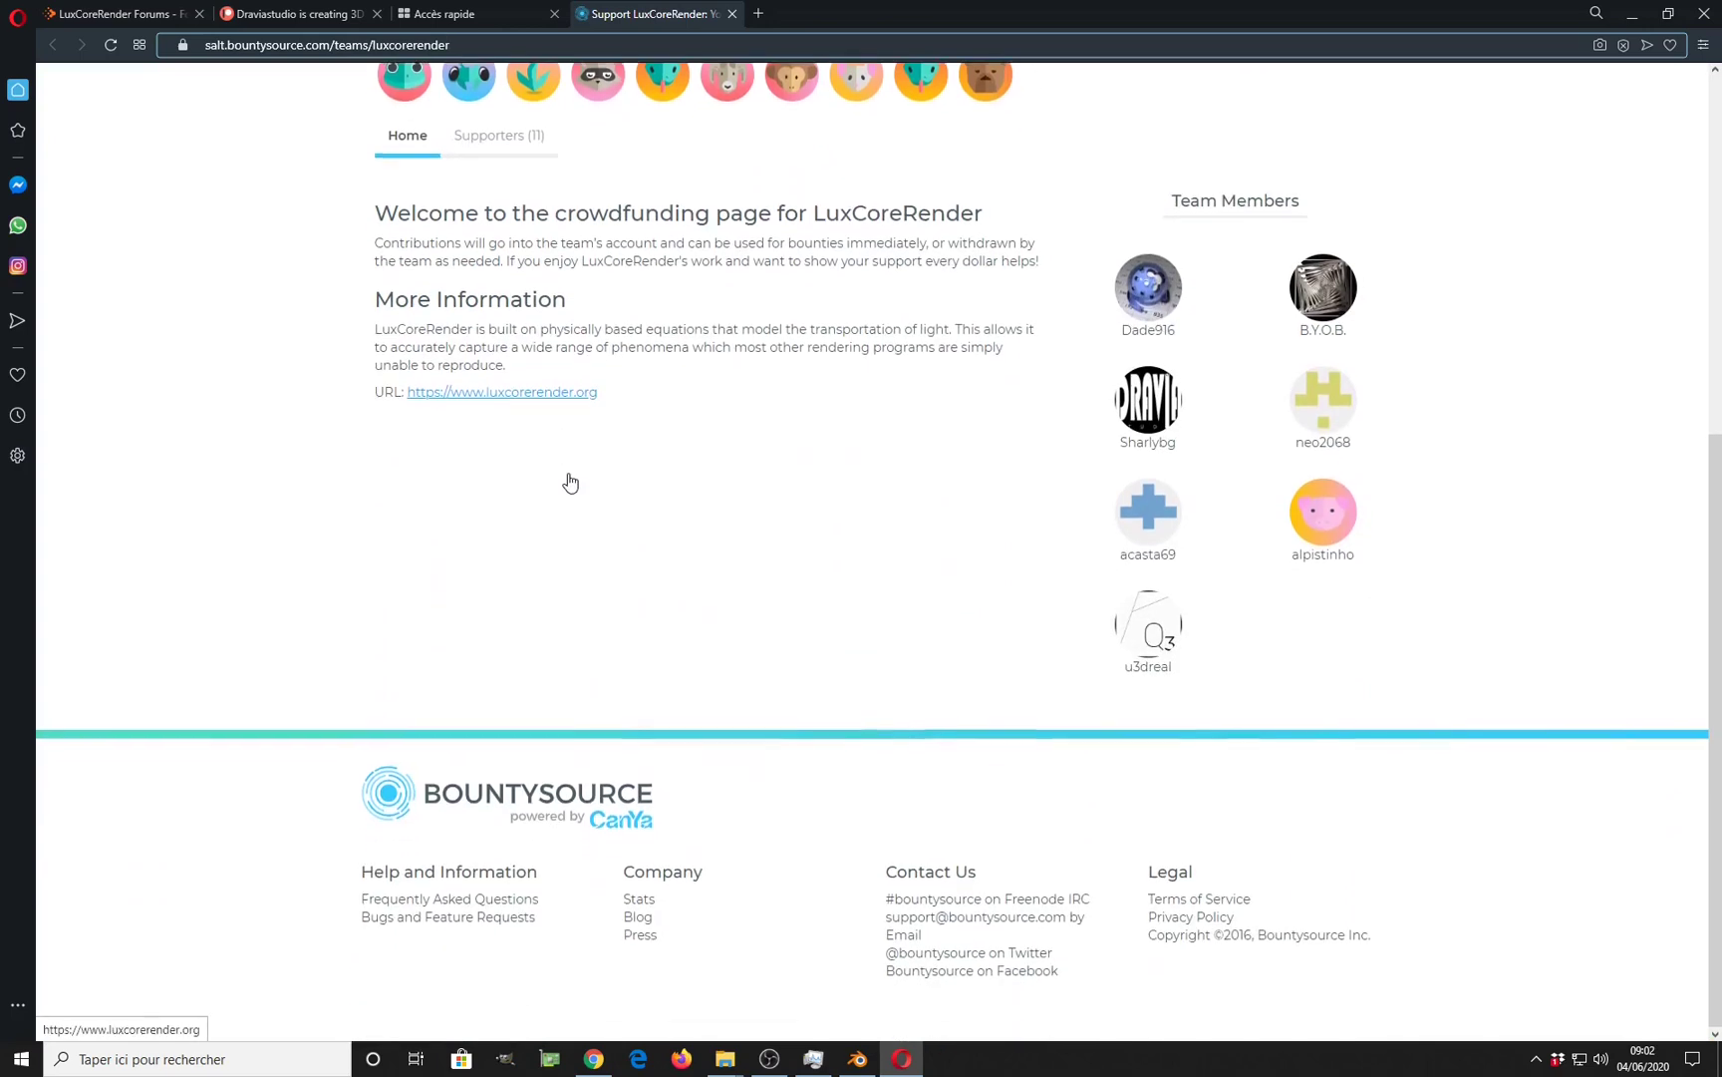
{"action": "scroll", "coordinate": [570, 479], "scroll_direction": "up", "scroll_amount": 7}
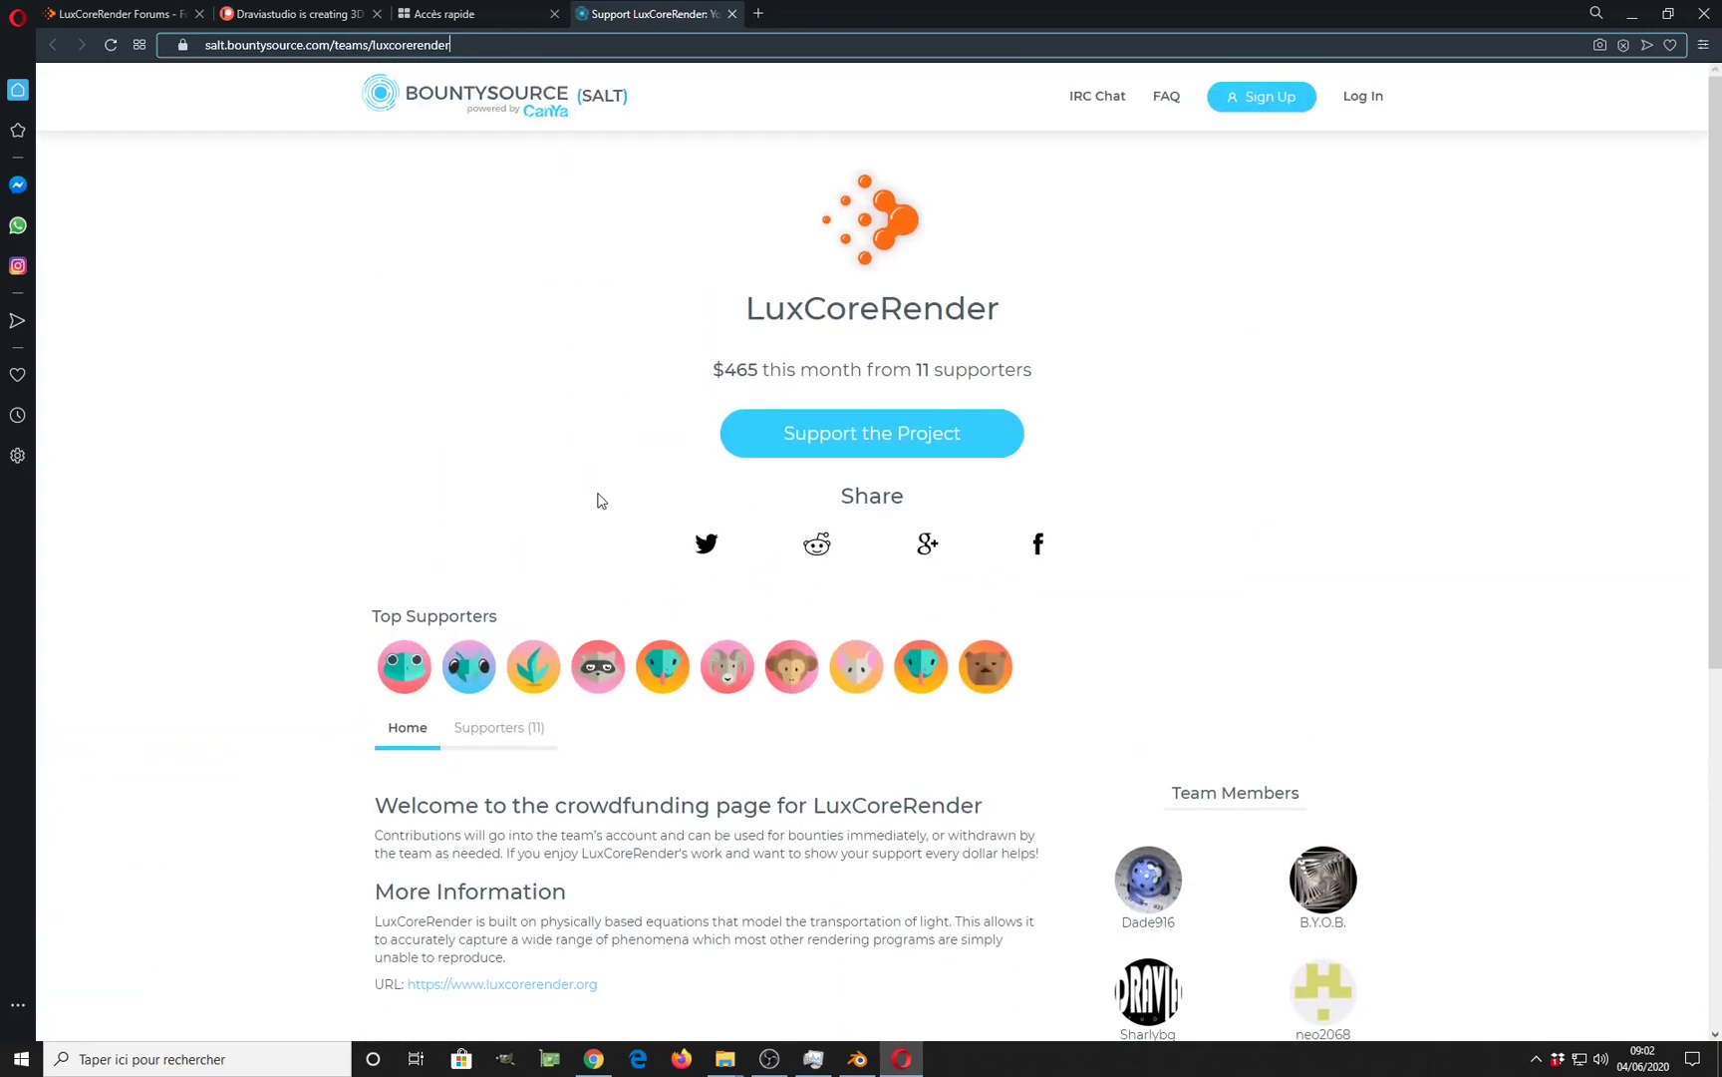
{"action": "scroll", "coordinate": [598, 494], "scroll_direction": "down", "scroll_amount": 6}
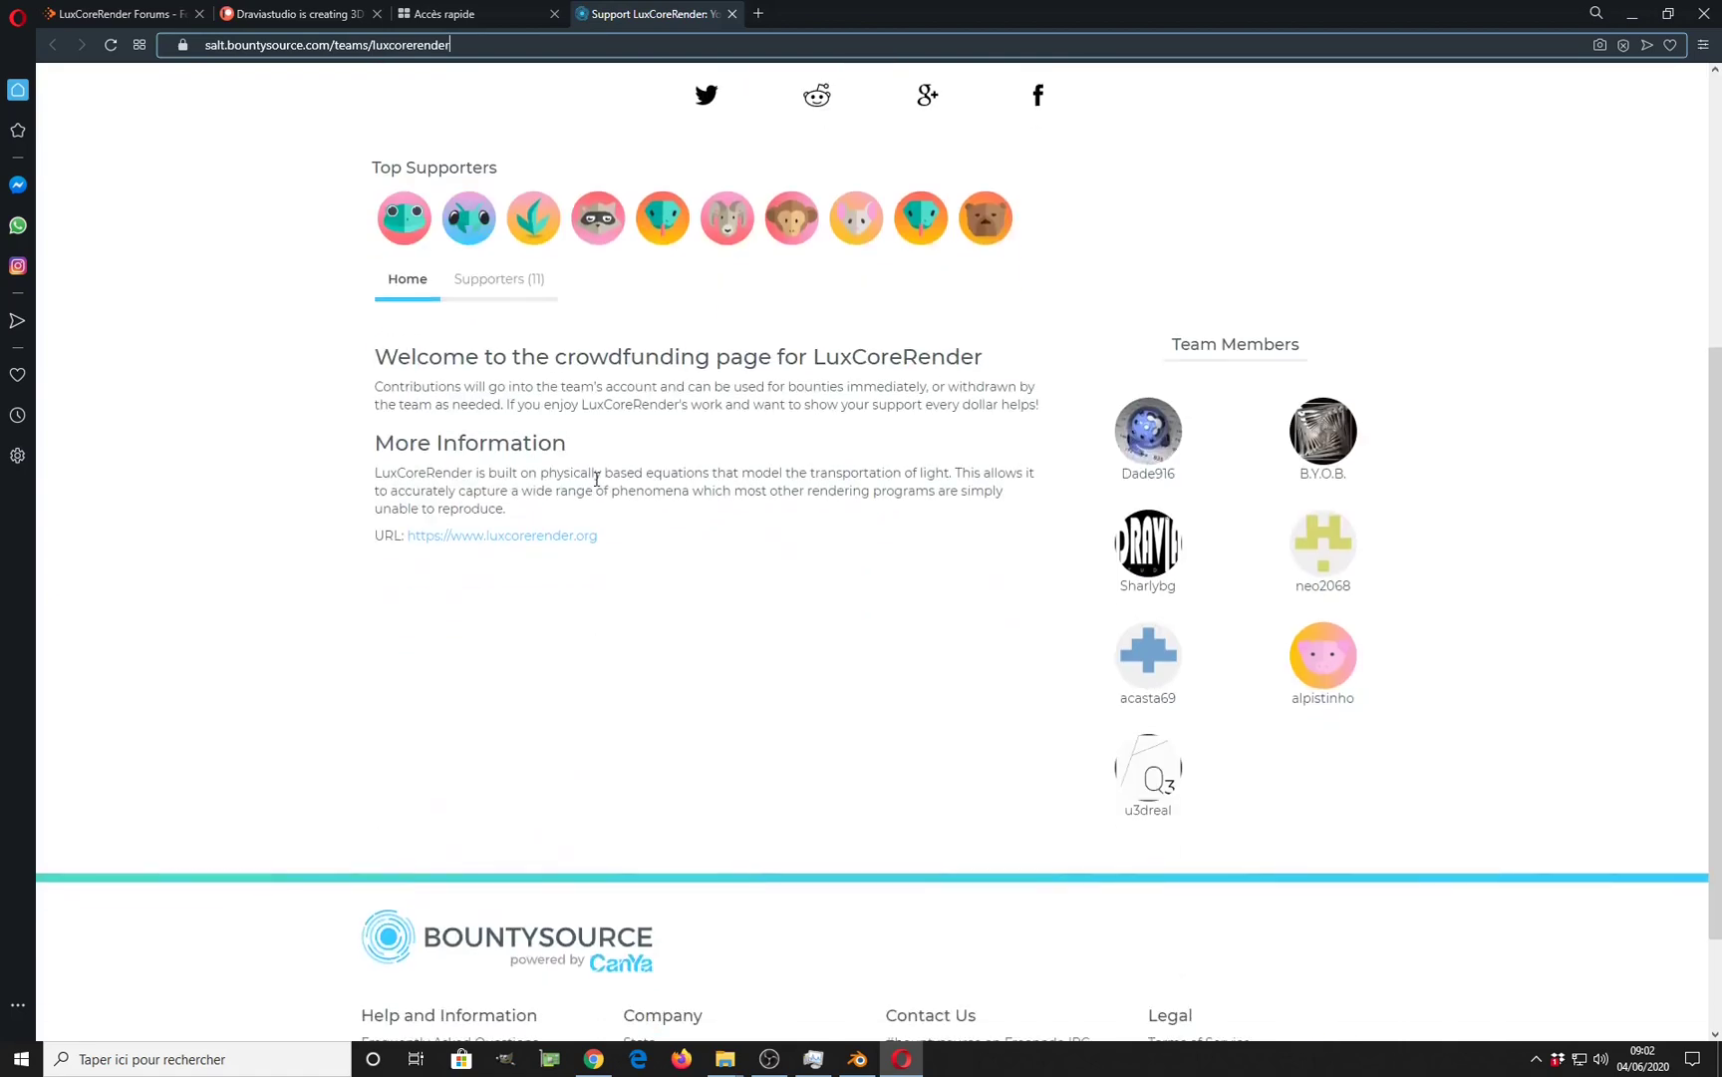
{"action": "scroll", "coordinate": [595, 481], "scroll_direction": "up", "scroll_amount": 6}
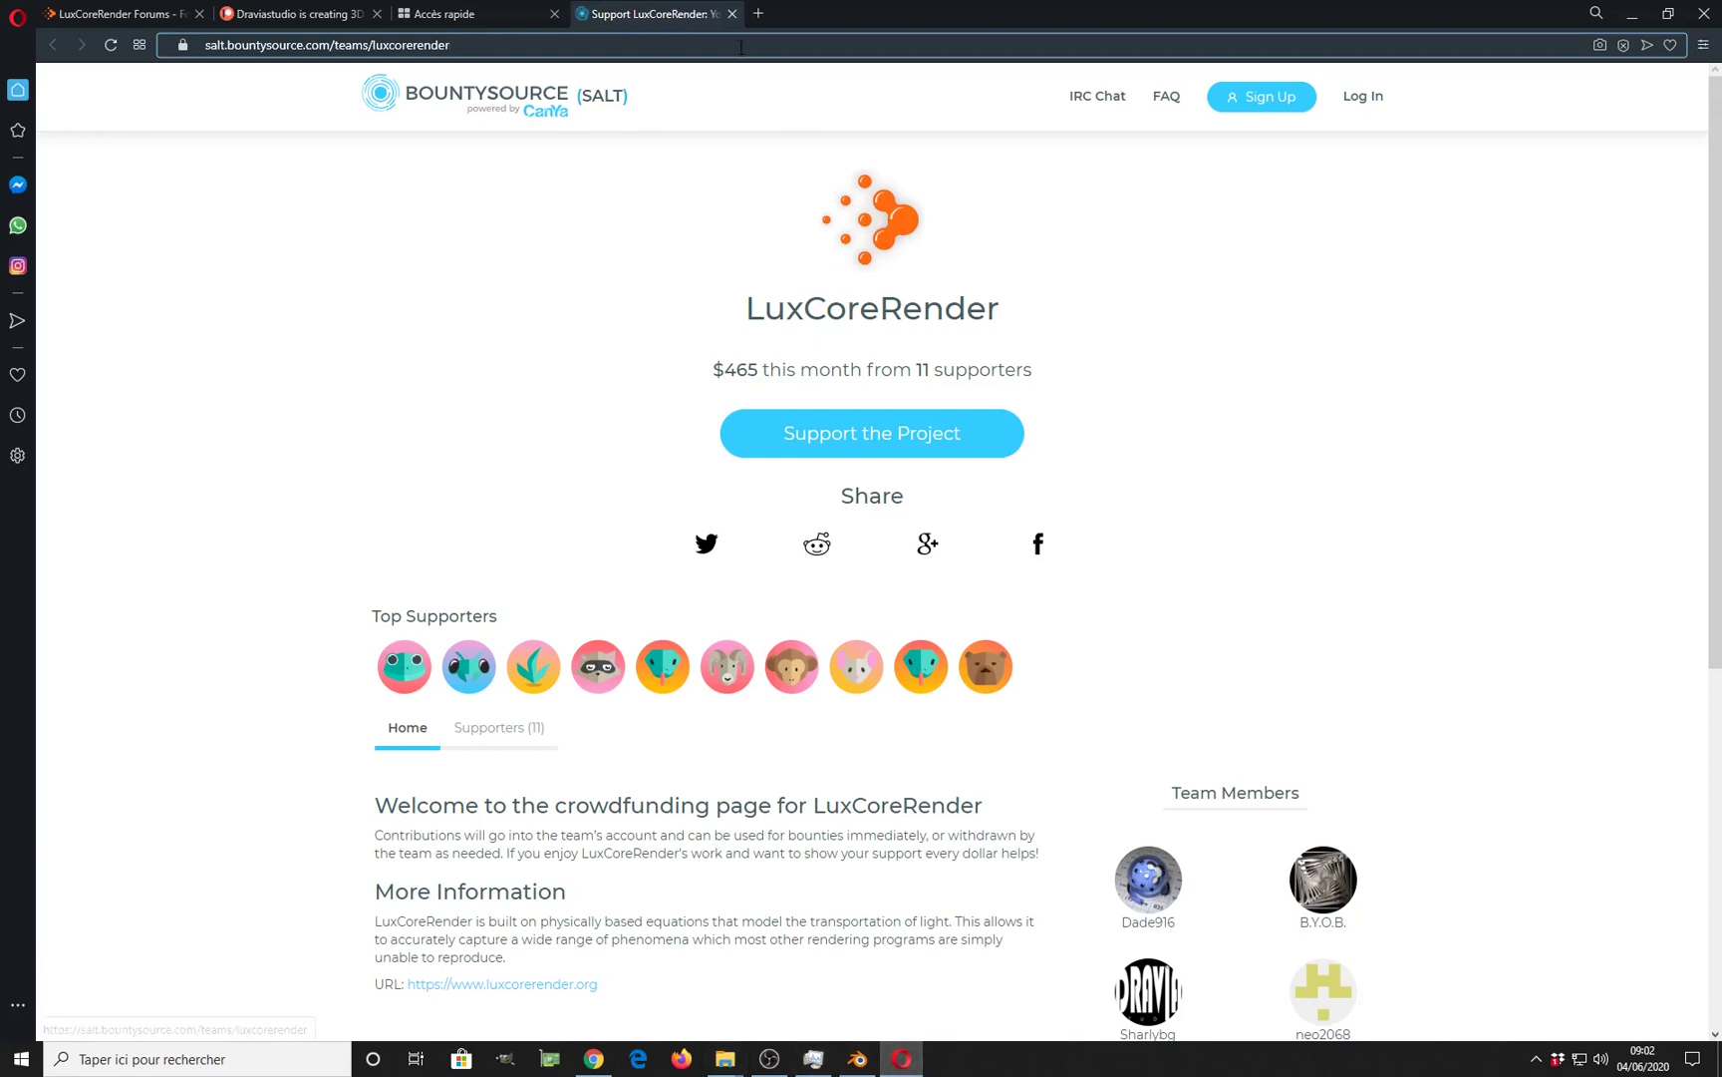
Open Draviastudio's Patreon donation page from the library in Blender and examine its about text, goals and recent posts.
{"action": "left_click", "coordinate": [857, 1058]}
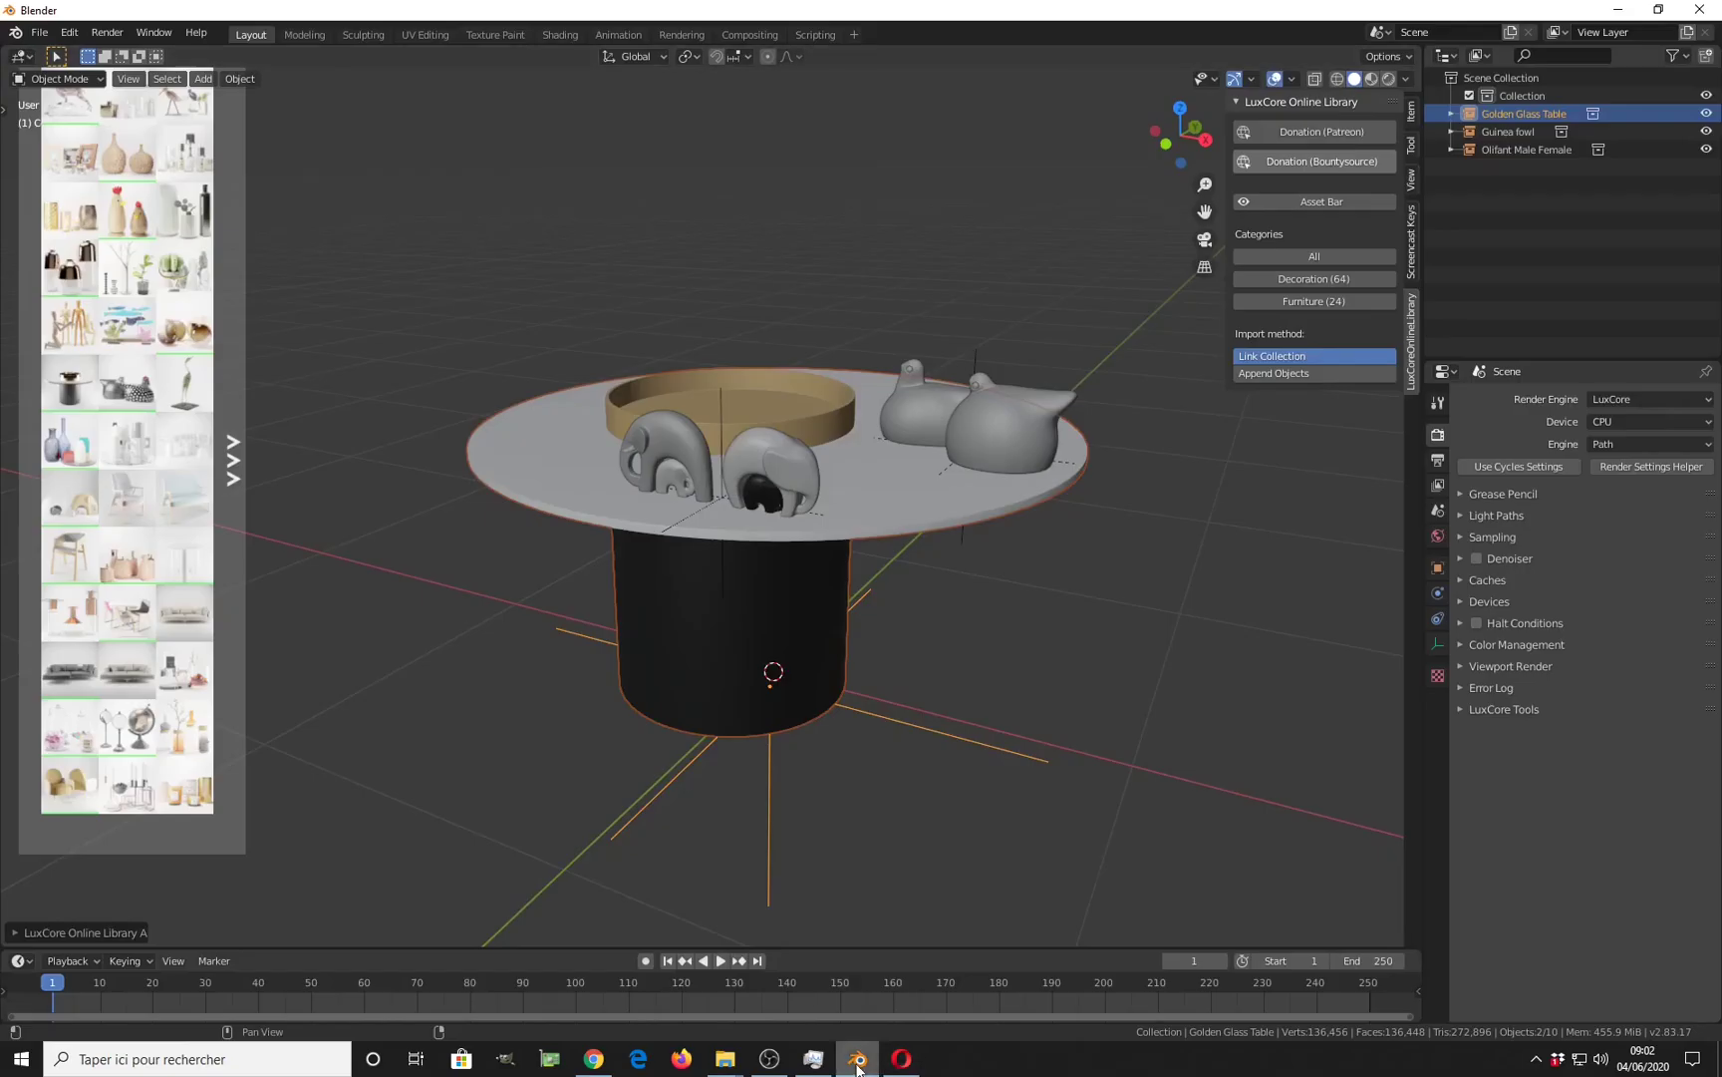
{"action": "left_click", "coordinate": [1331, 131]}
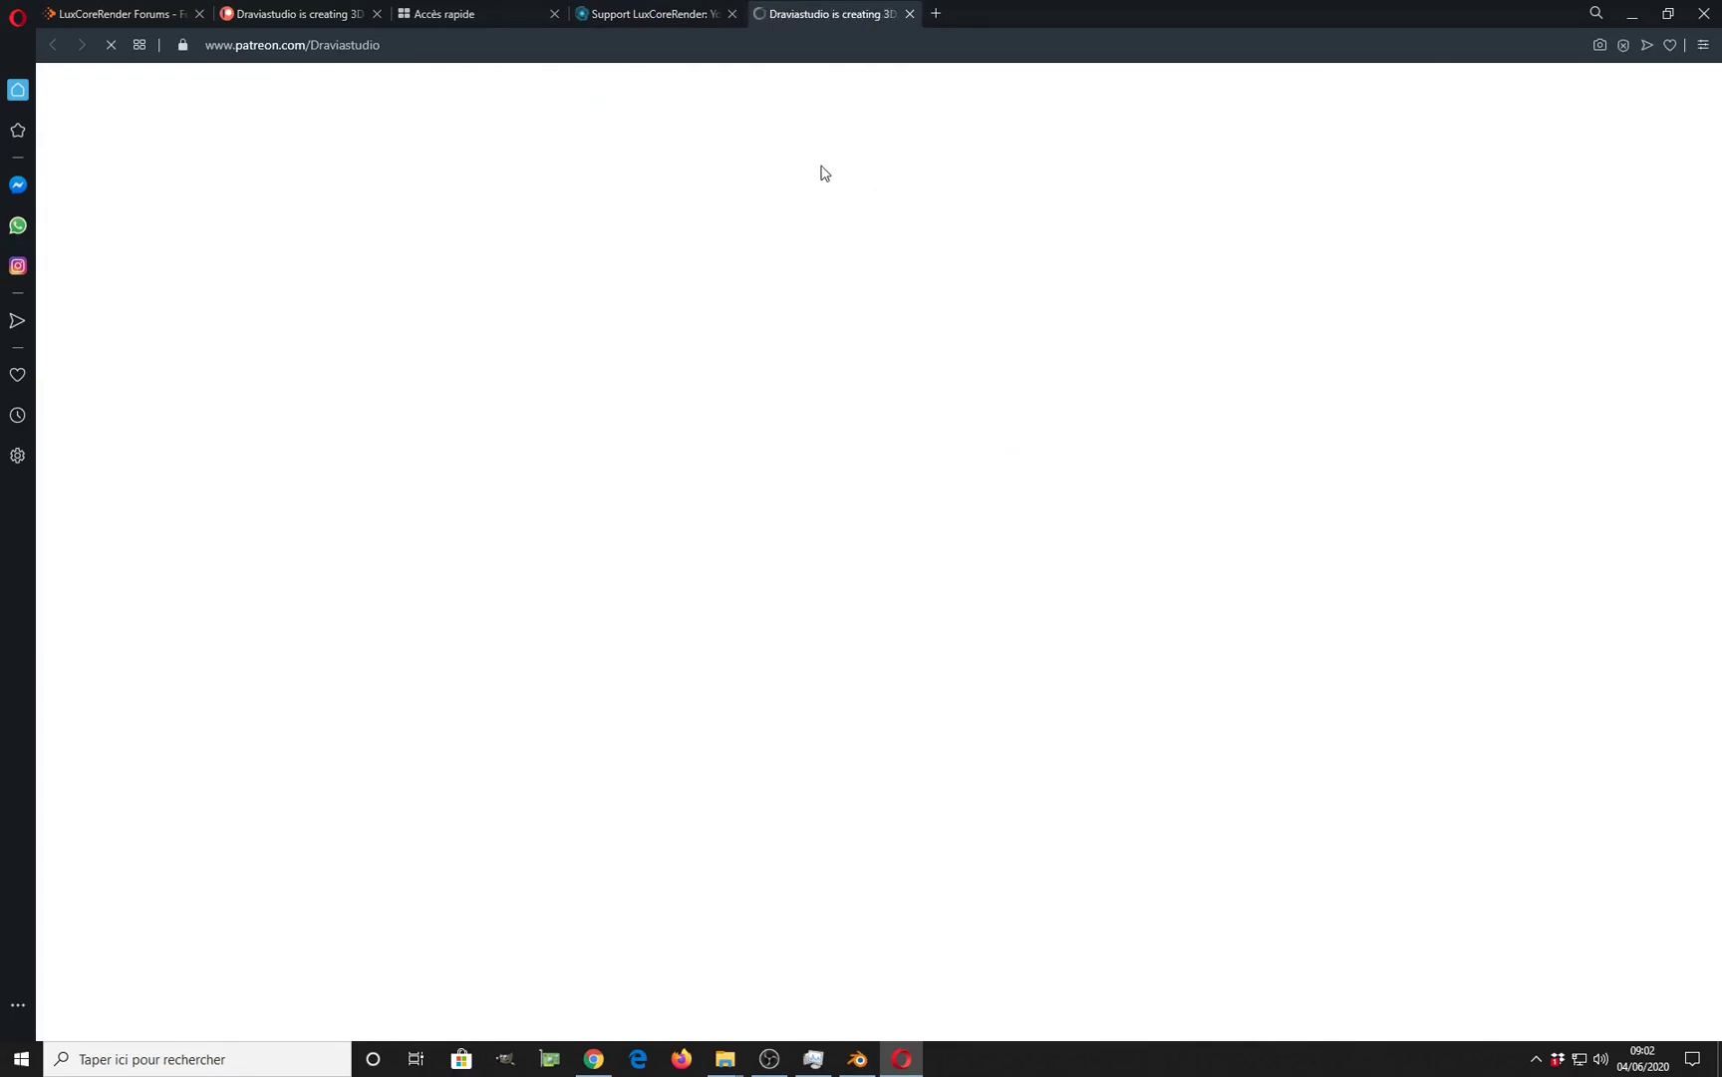
{"action": "scroll", "coordinate": [826, 104], "scroll_direction": "down", "scroll_amount": 3}
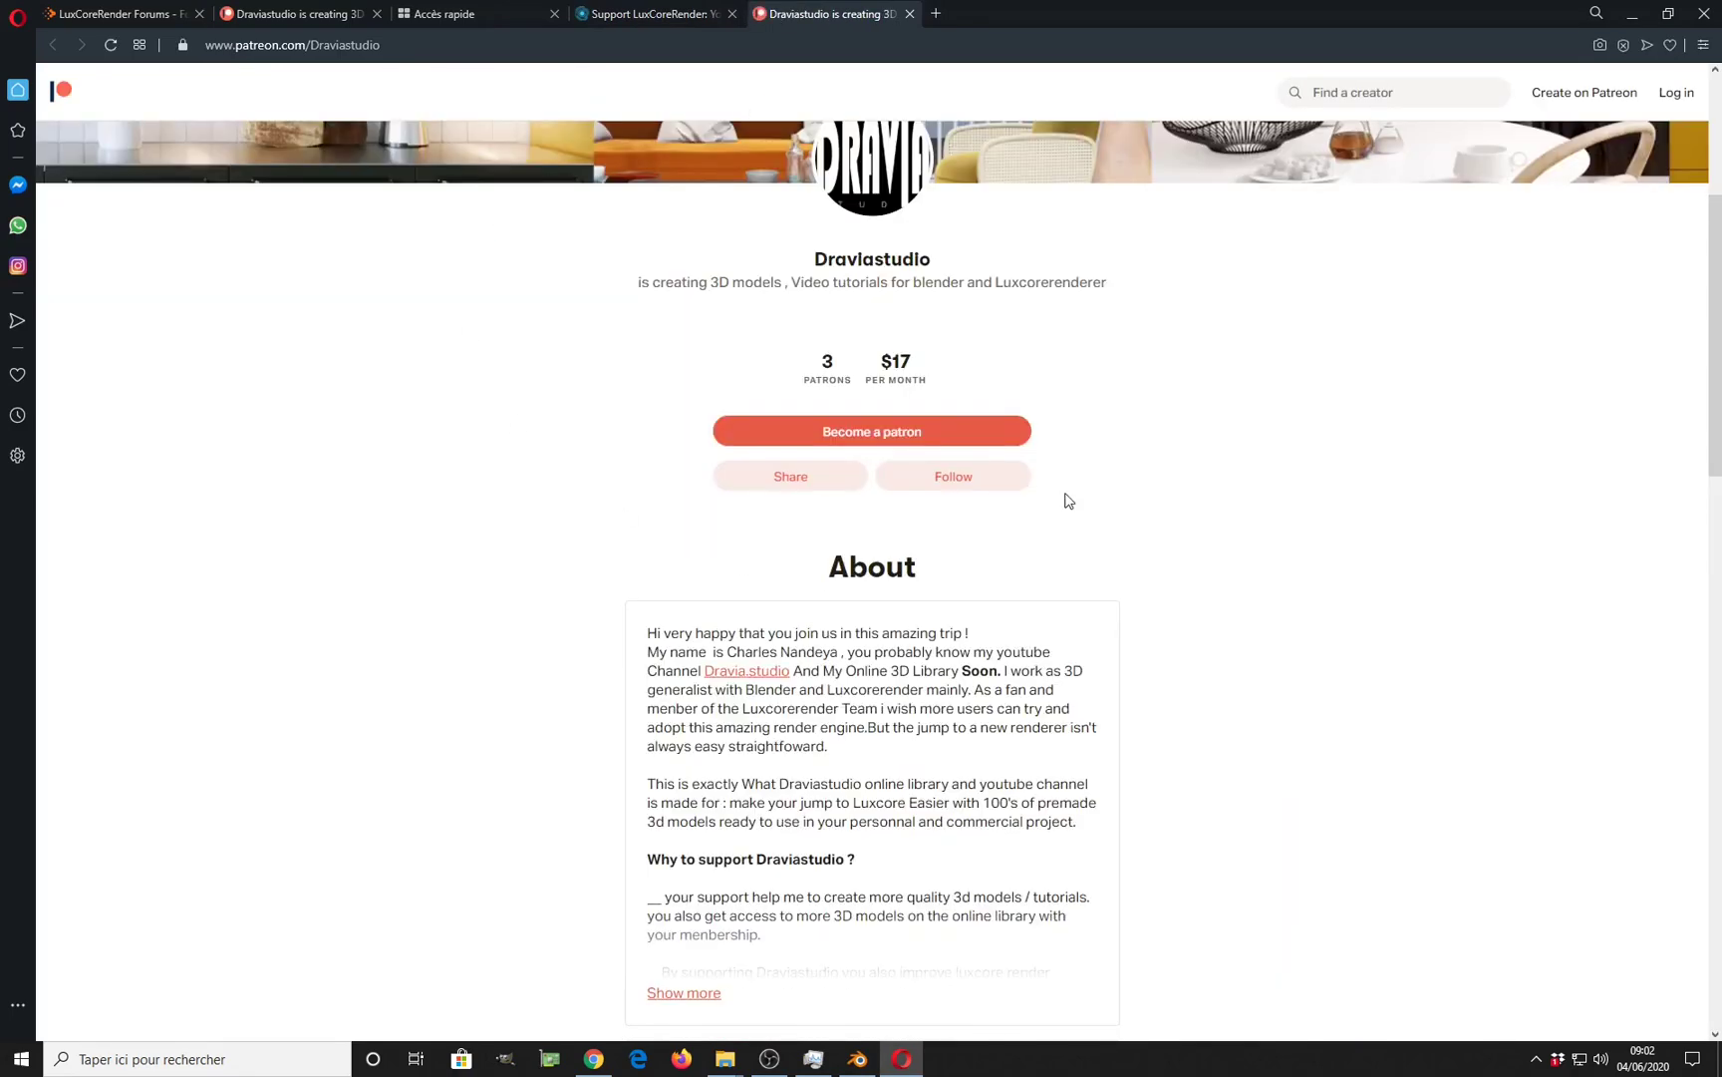
{"action": "scroll", "coordinate": [1068, 499], "scroll_direction": "up", "scroll_amount": 3}
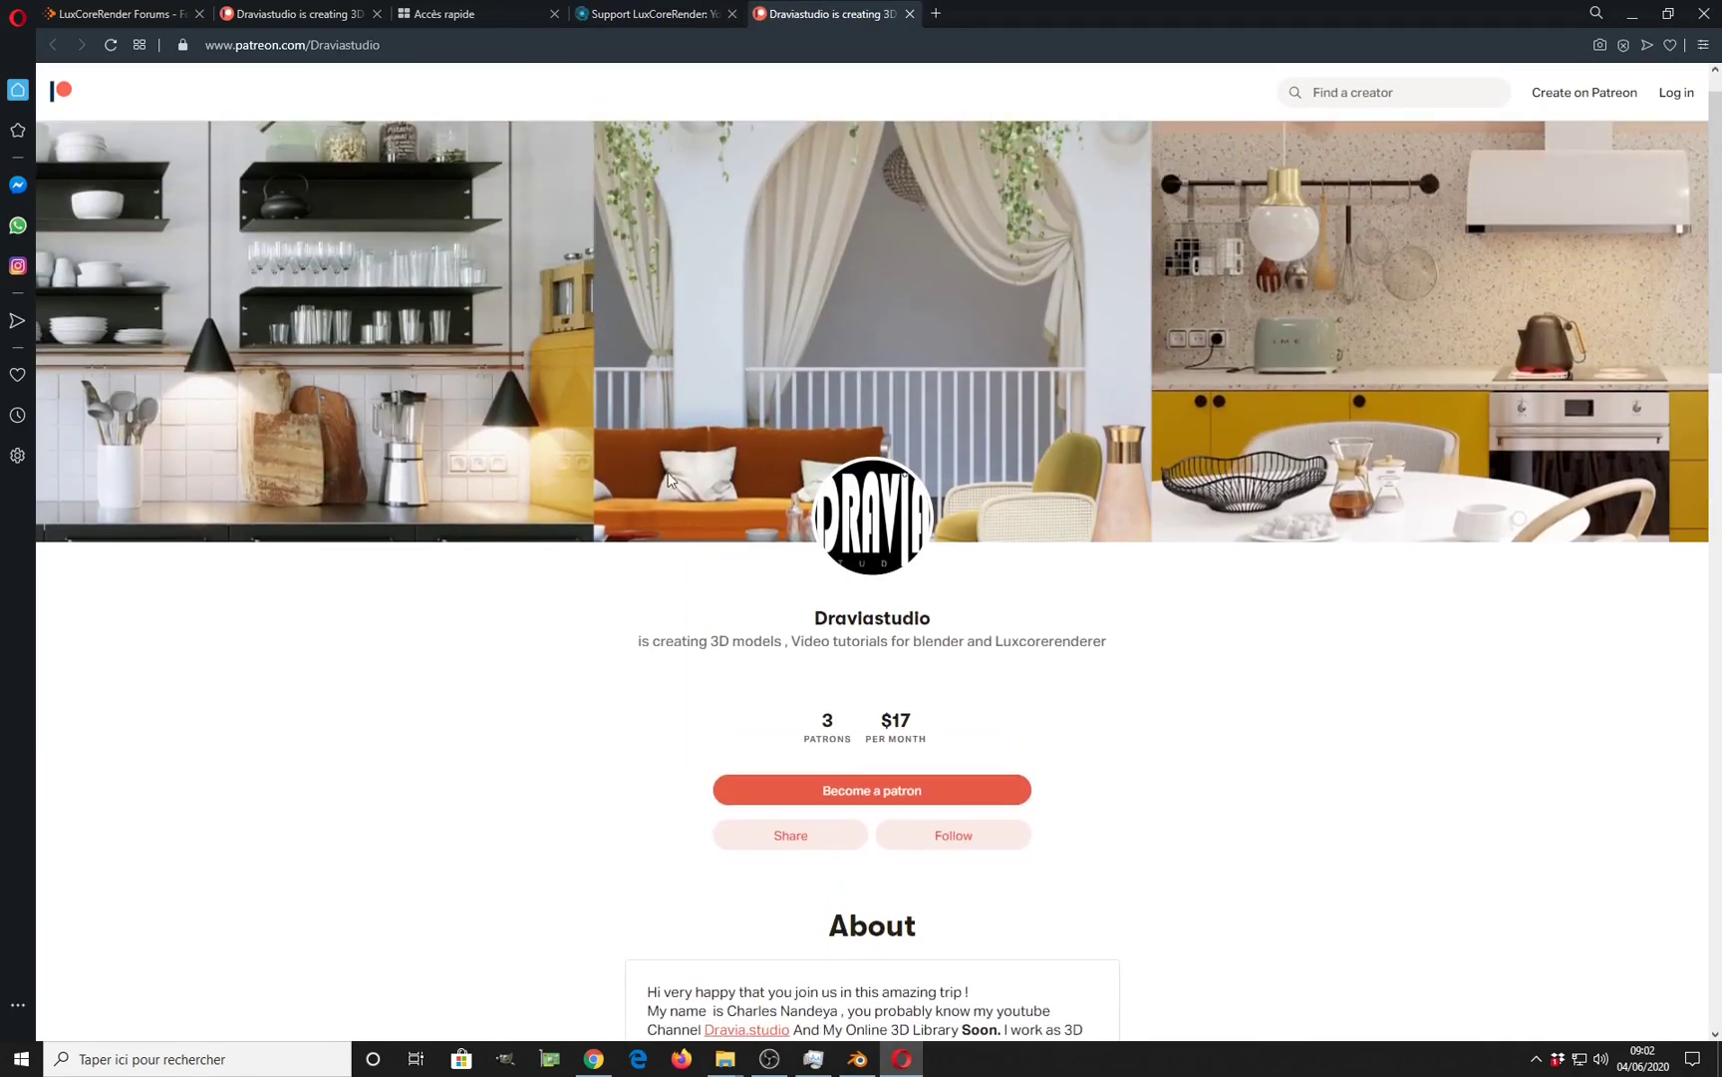
{"action": "scroll", "coordinate": [767, 574], "scroll_direction": "down", "scroll_amount": 3}
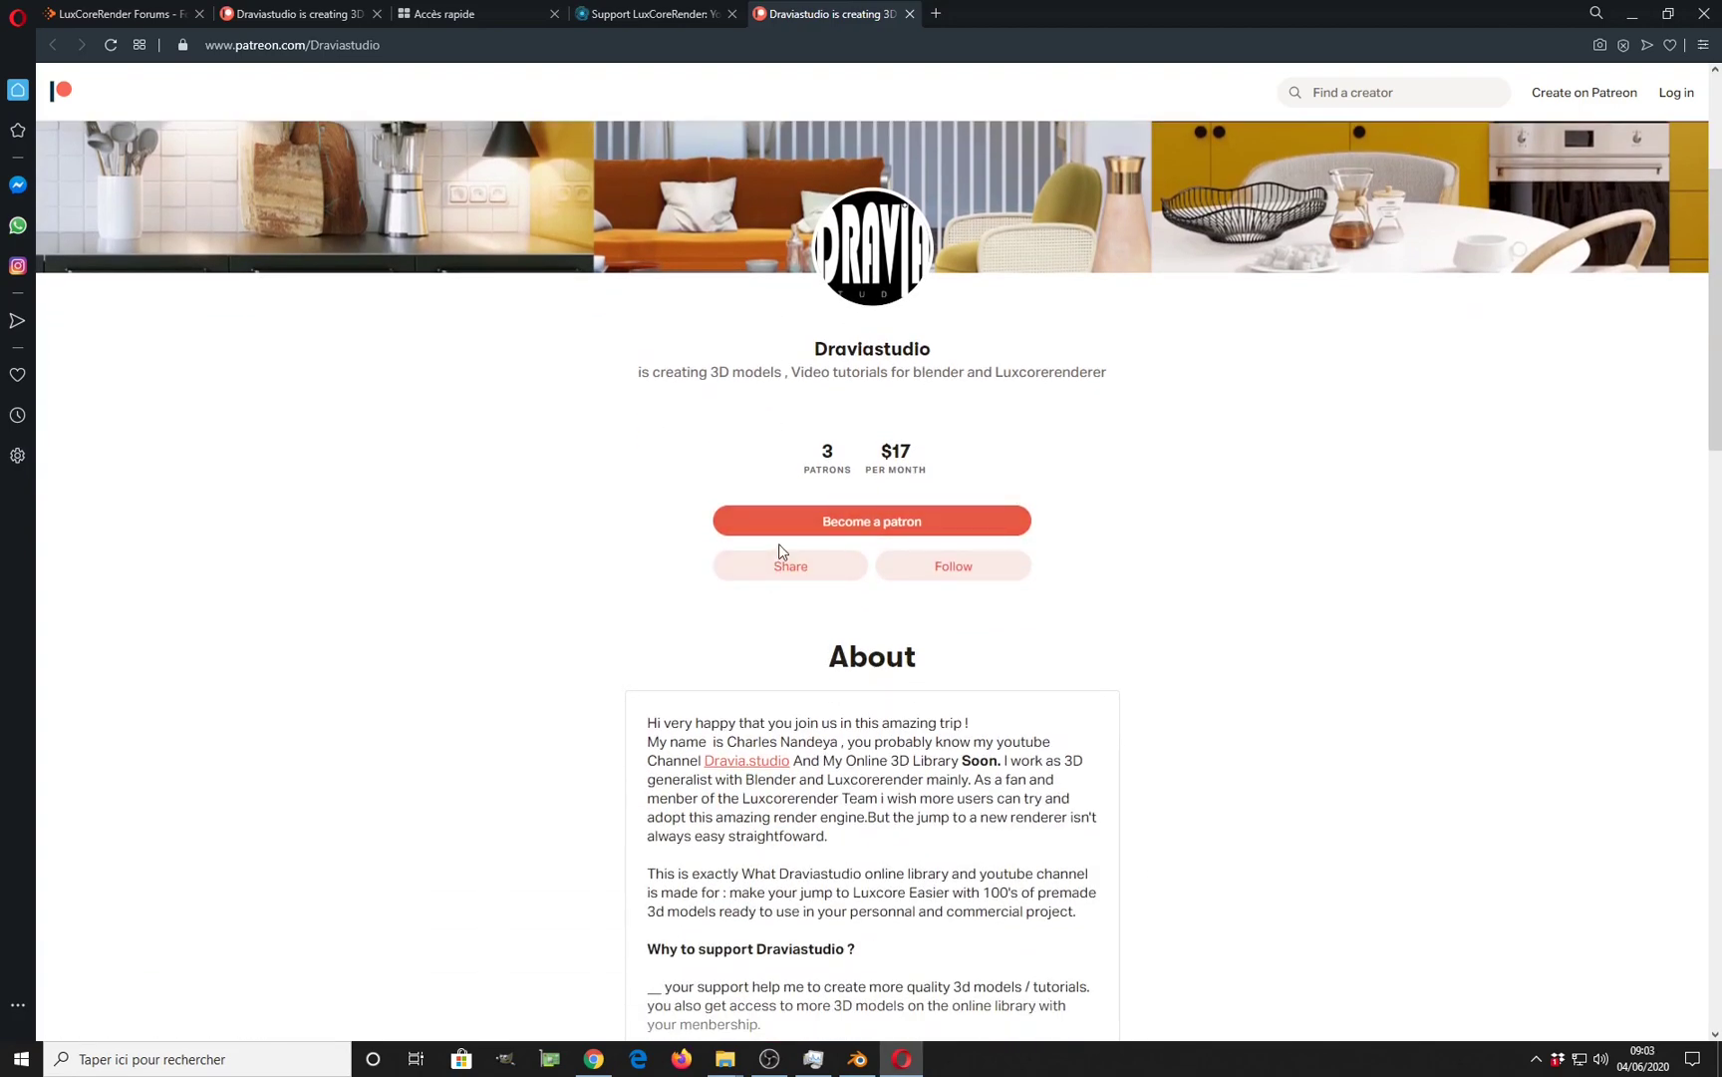
{"action": "scroll", "coordinate": [780, 552], "scroll_direction": "down", "scroll_amount": 3}
{"action": "scroll", "coordinate": [780, 546], "scroll_direction": "down", "scroll_amount": 3}
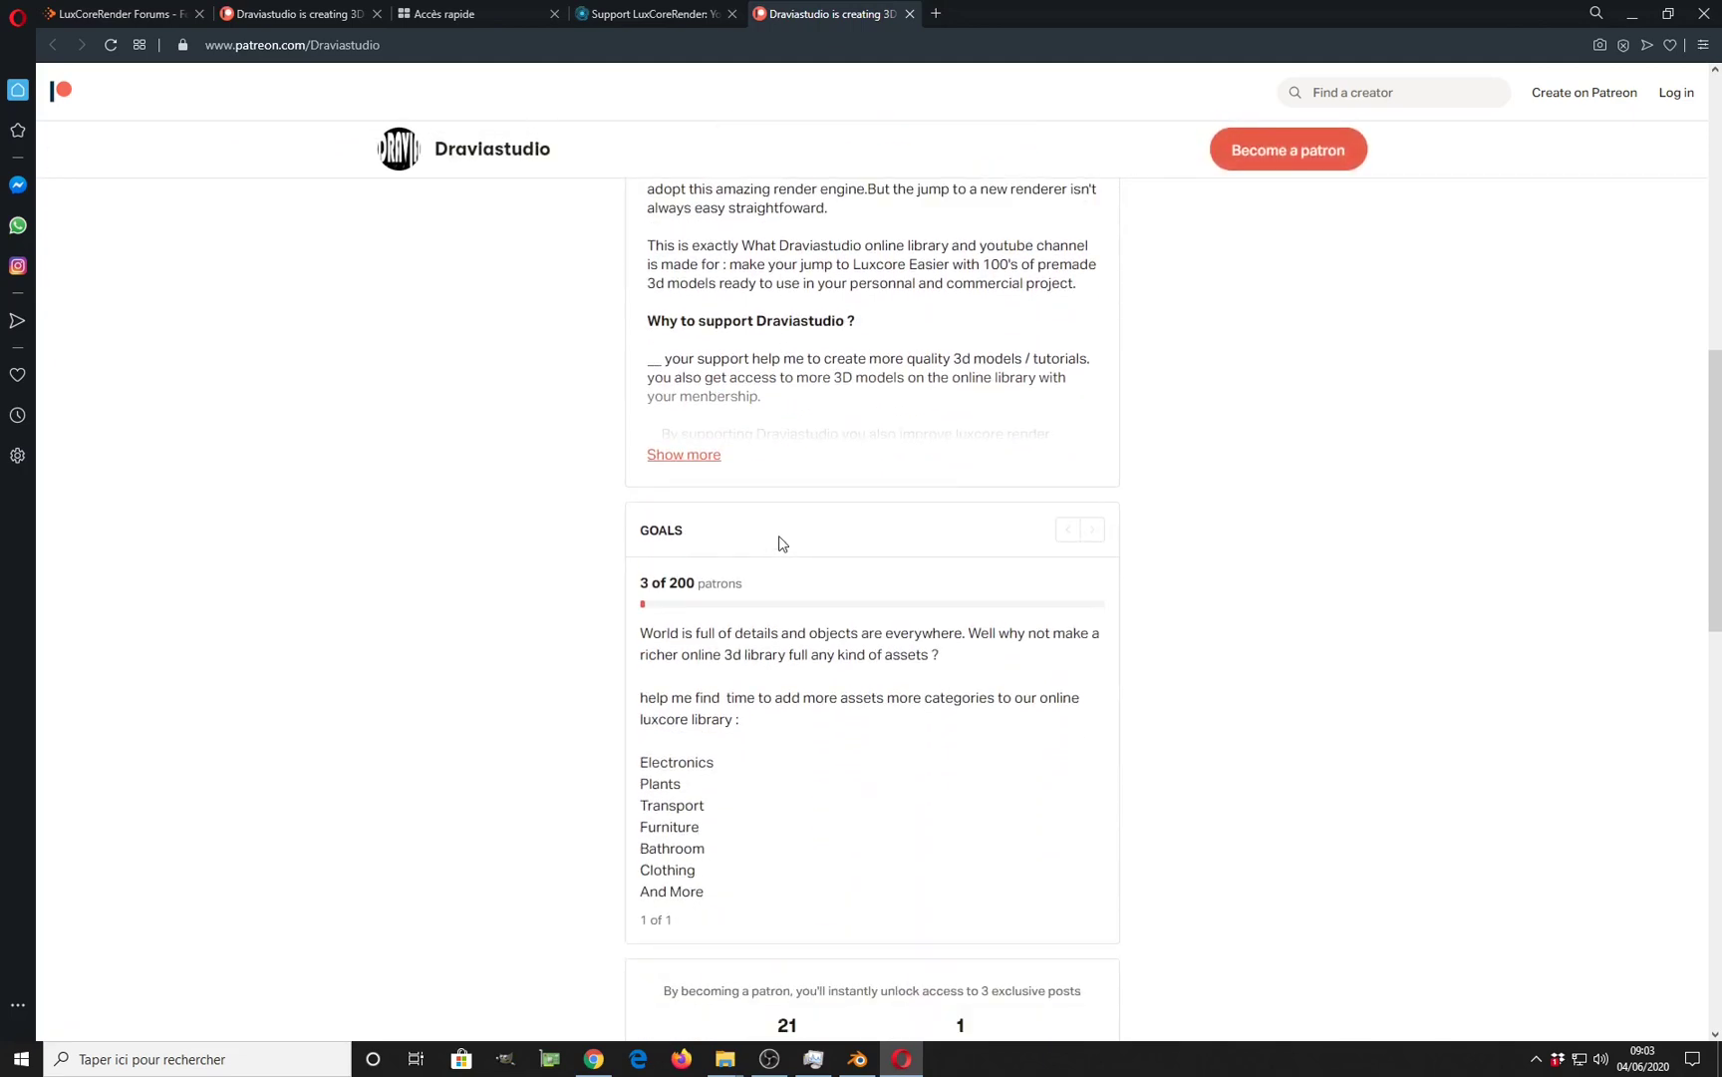
{"action": "scroll", "coordinate": [782, 552], "scroll_direction": "up", "scroll_amount": 4}
{"action": "scroll", "coordinate": [782, 536], "scroll_direction": "up", "scroll_amount": 1}
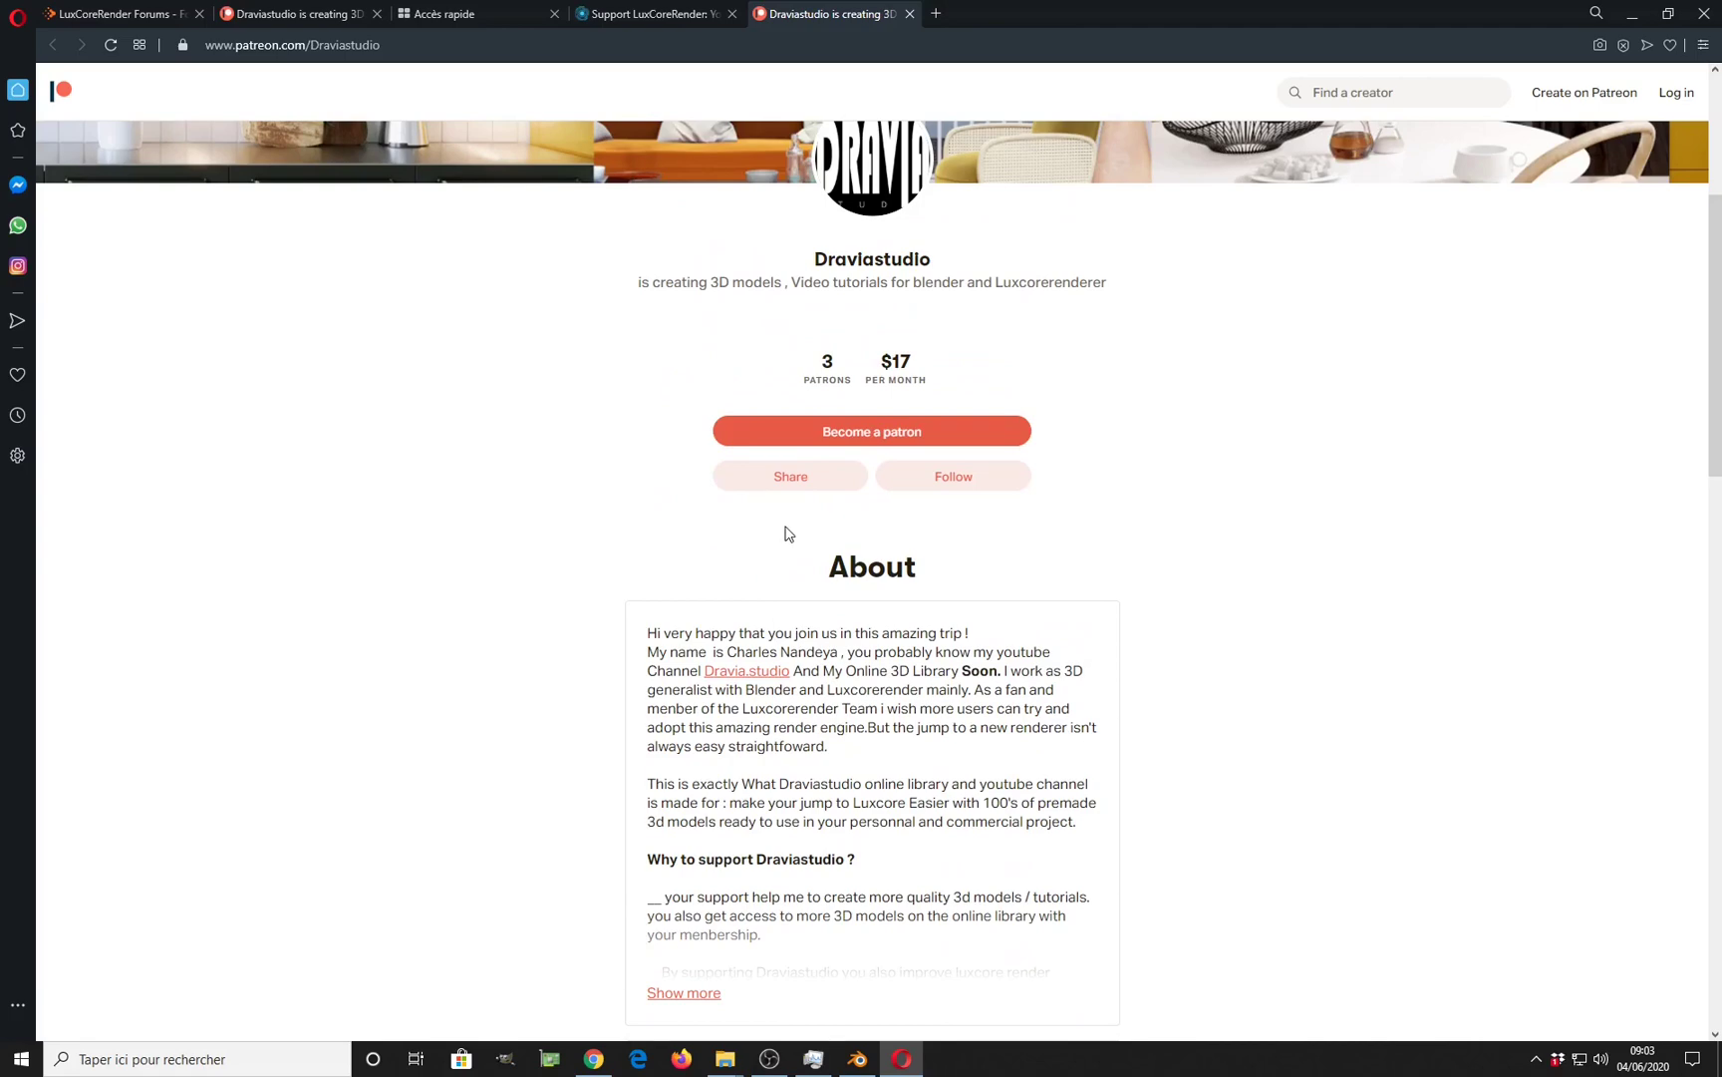
{"action": "scroll", "coordinate": [784, 534], "scroll_direction": "down", "scroll_amount": 15}
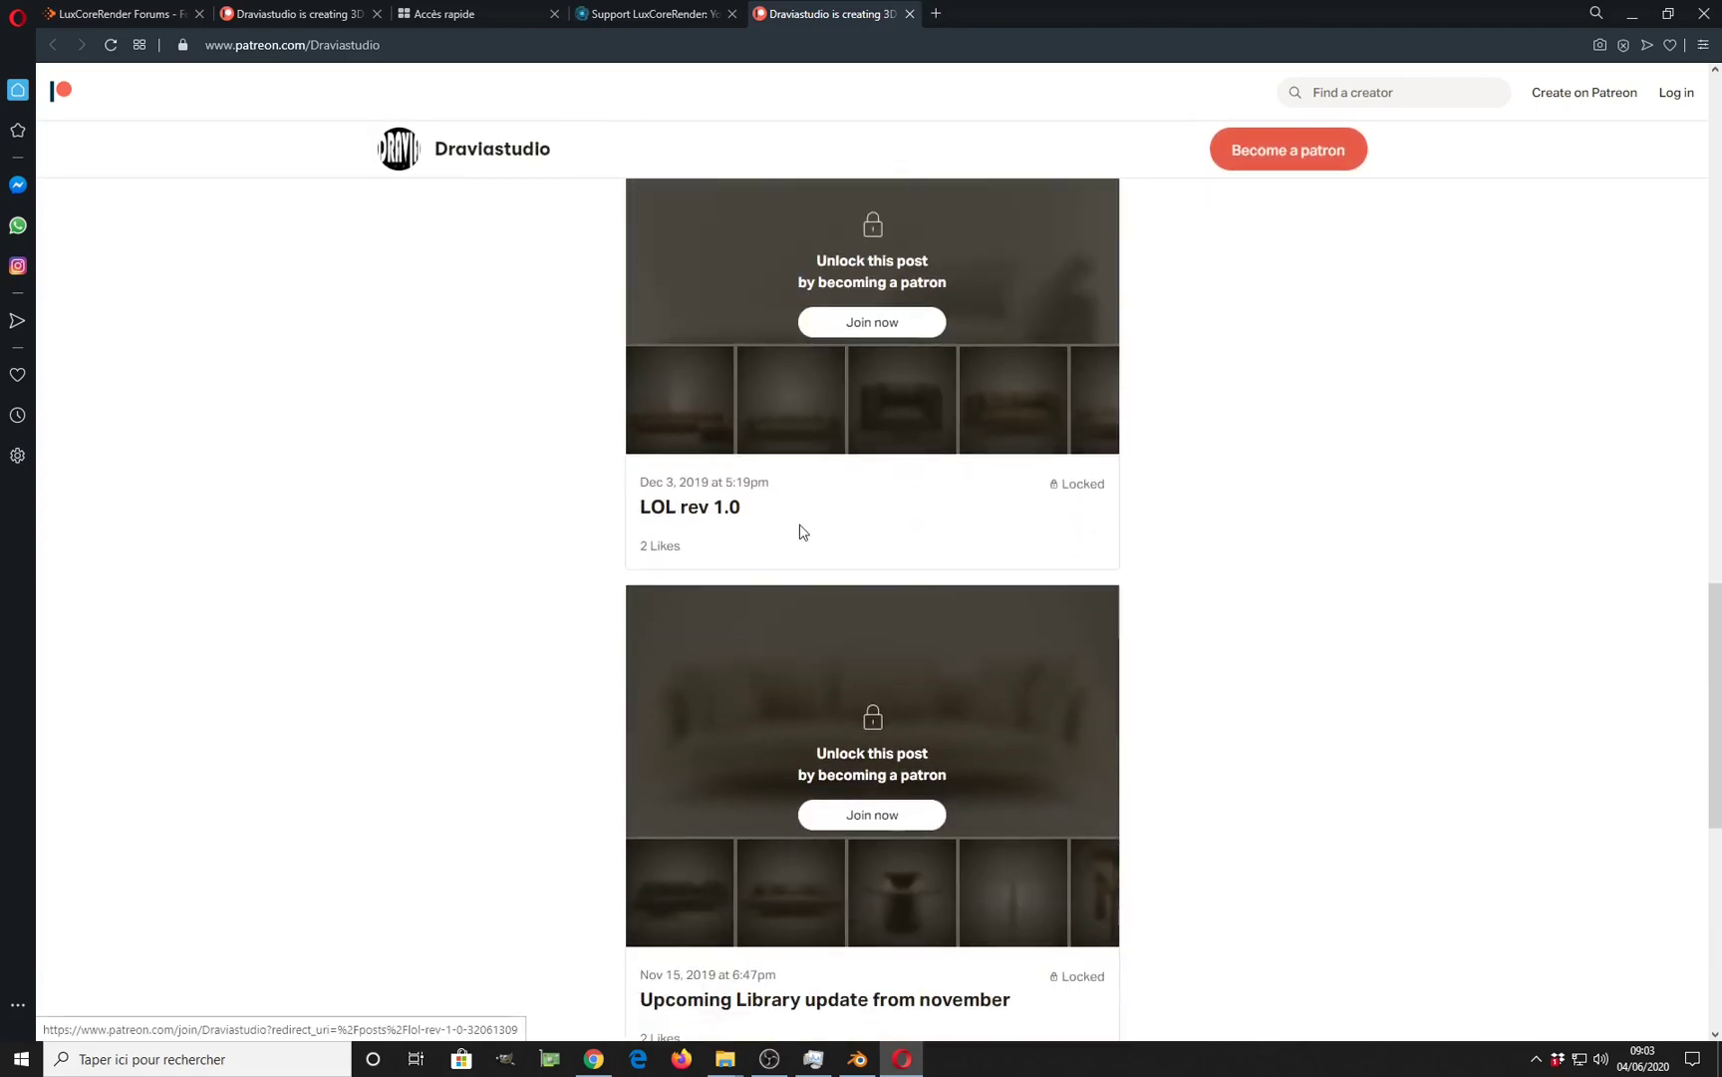
{"action": "scroll", "coordinate": [1256, 550], "scroll_direction": "down", "scroll_amount": 5}
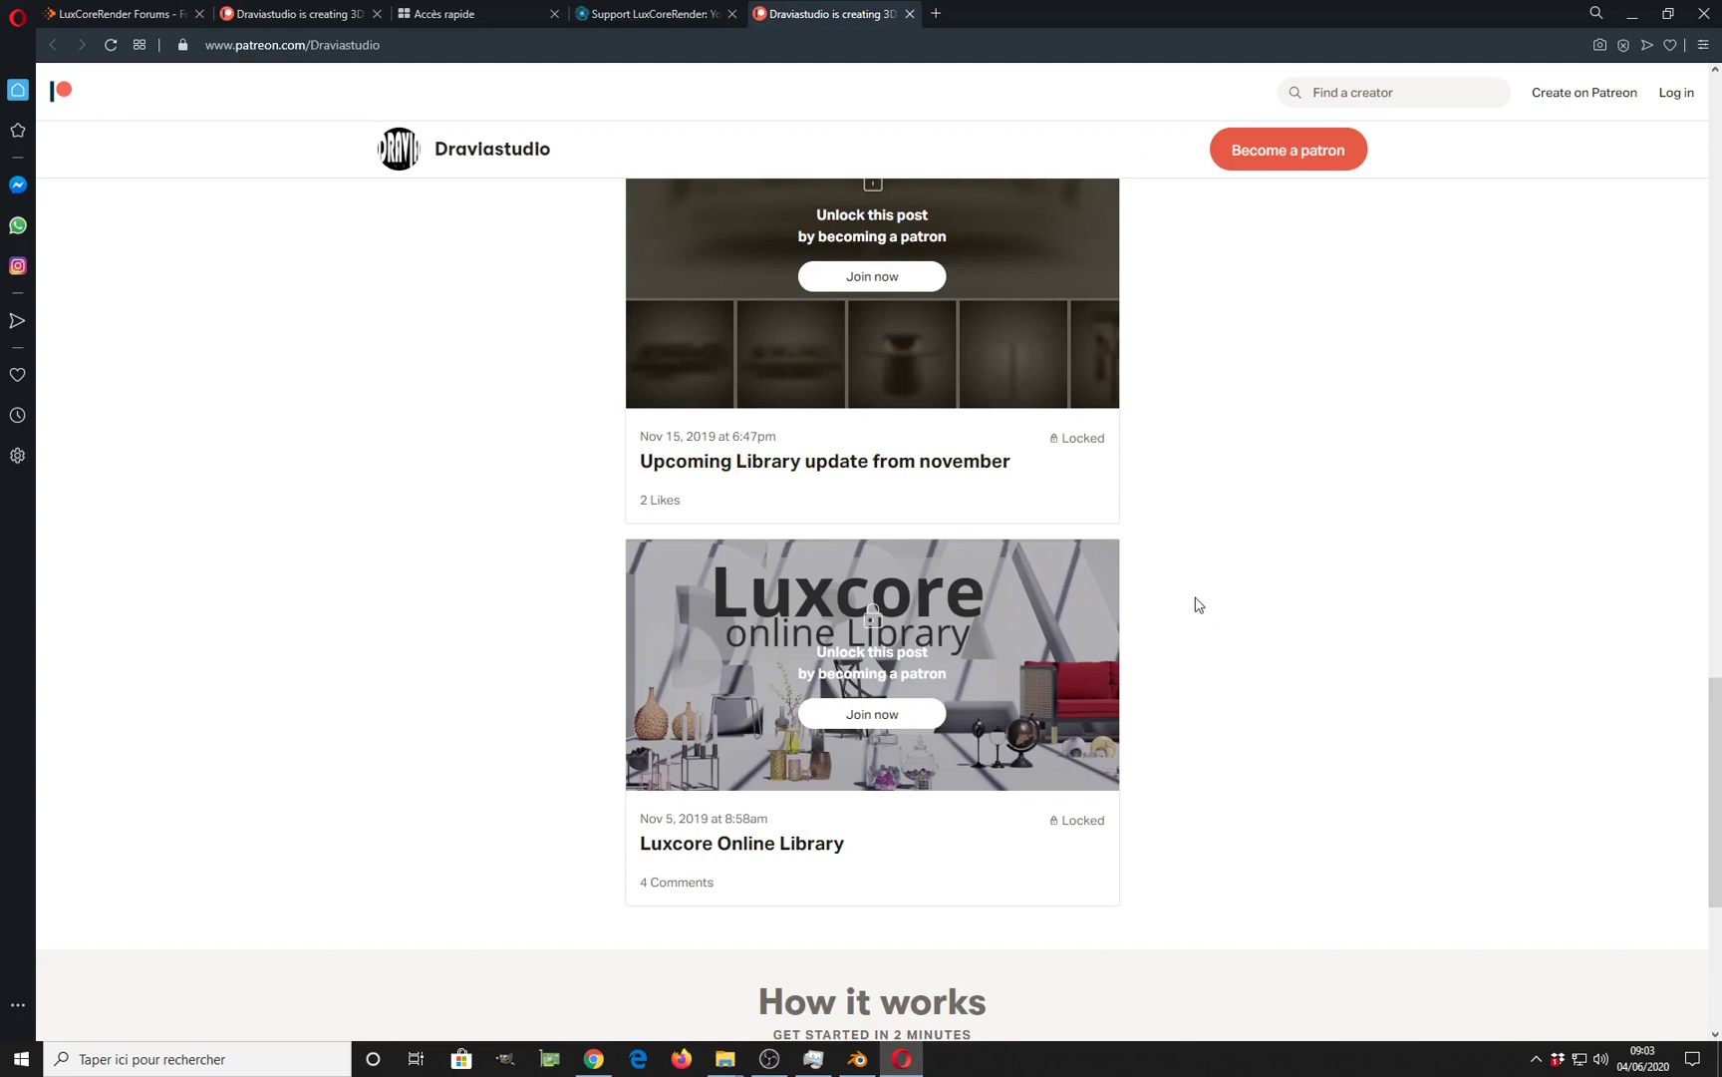
{"action": "scroll", "coordinate": [1172, 618], "scroll_direction": "up", "scroll_amount": 8}
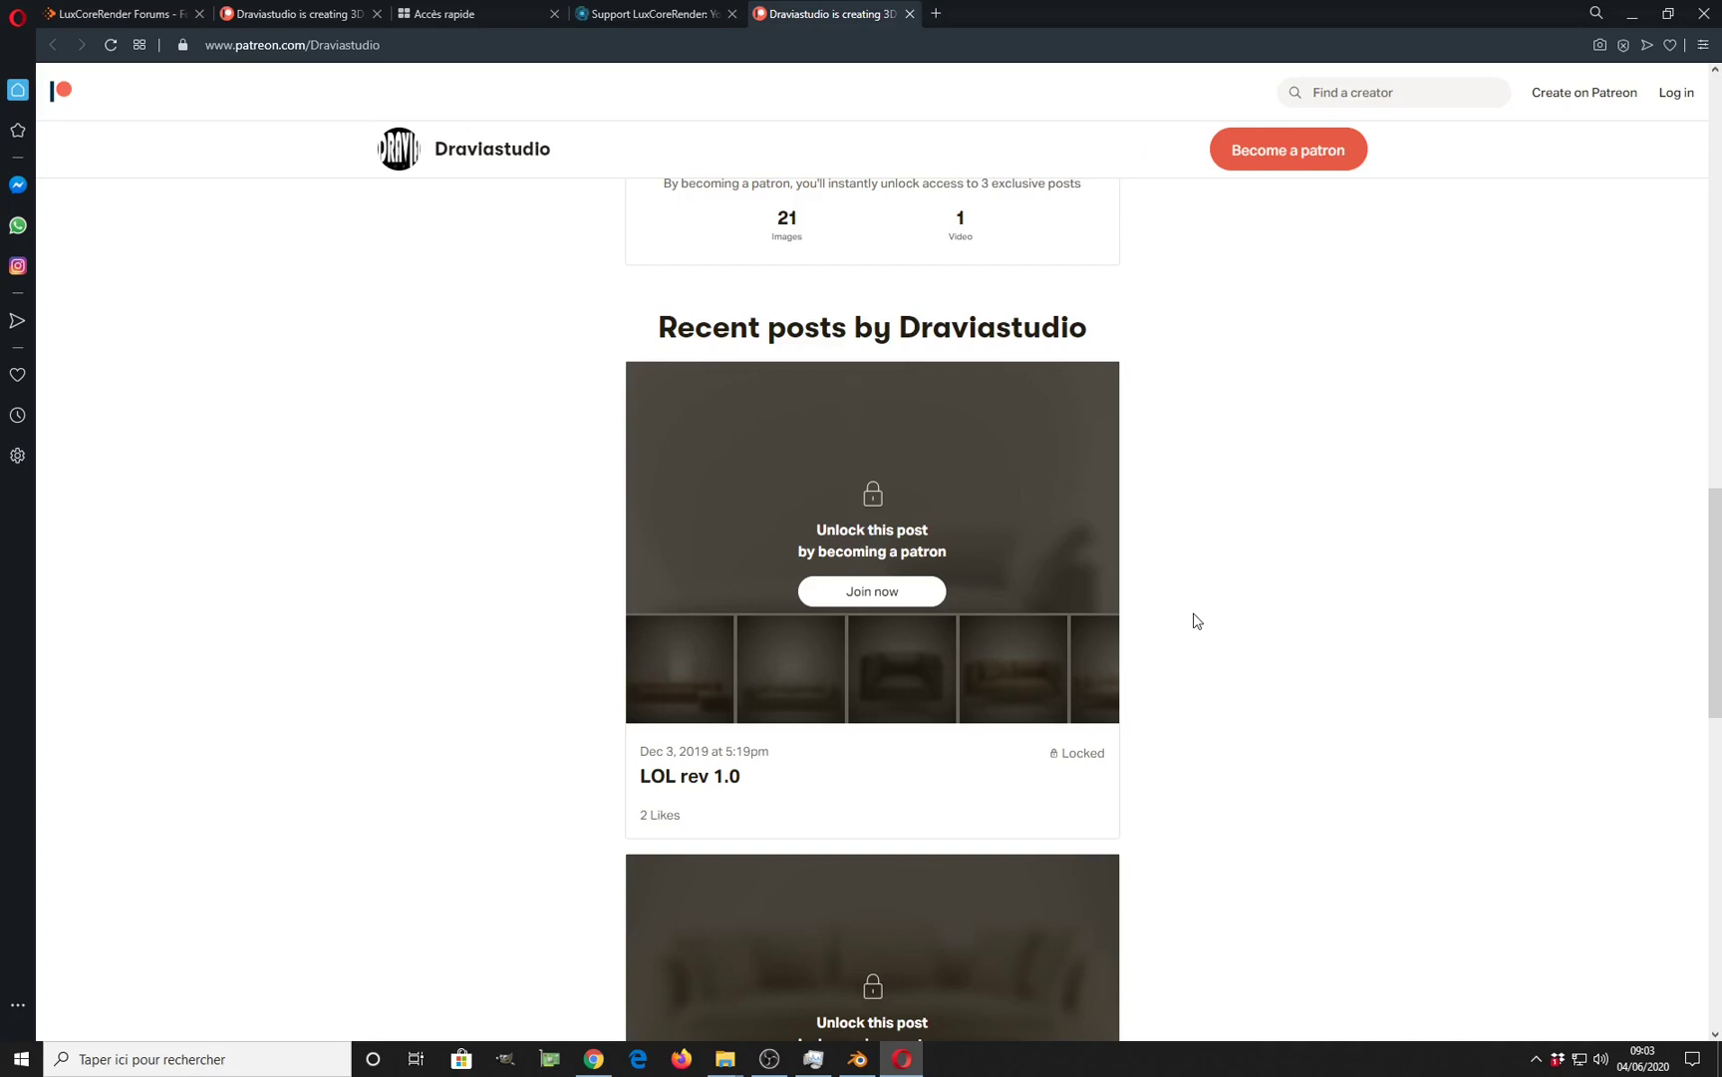
{"action": "scroll", "coordinate": [1090, 591], "scroll_direction": "up", "scroll_amount": 10}
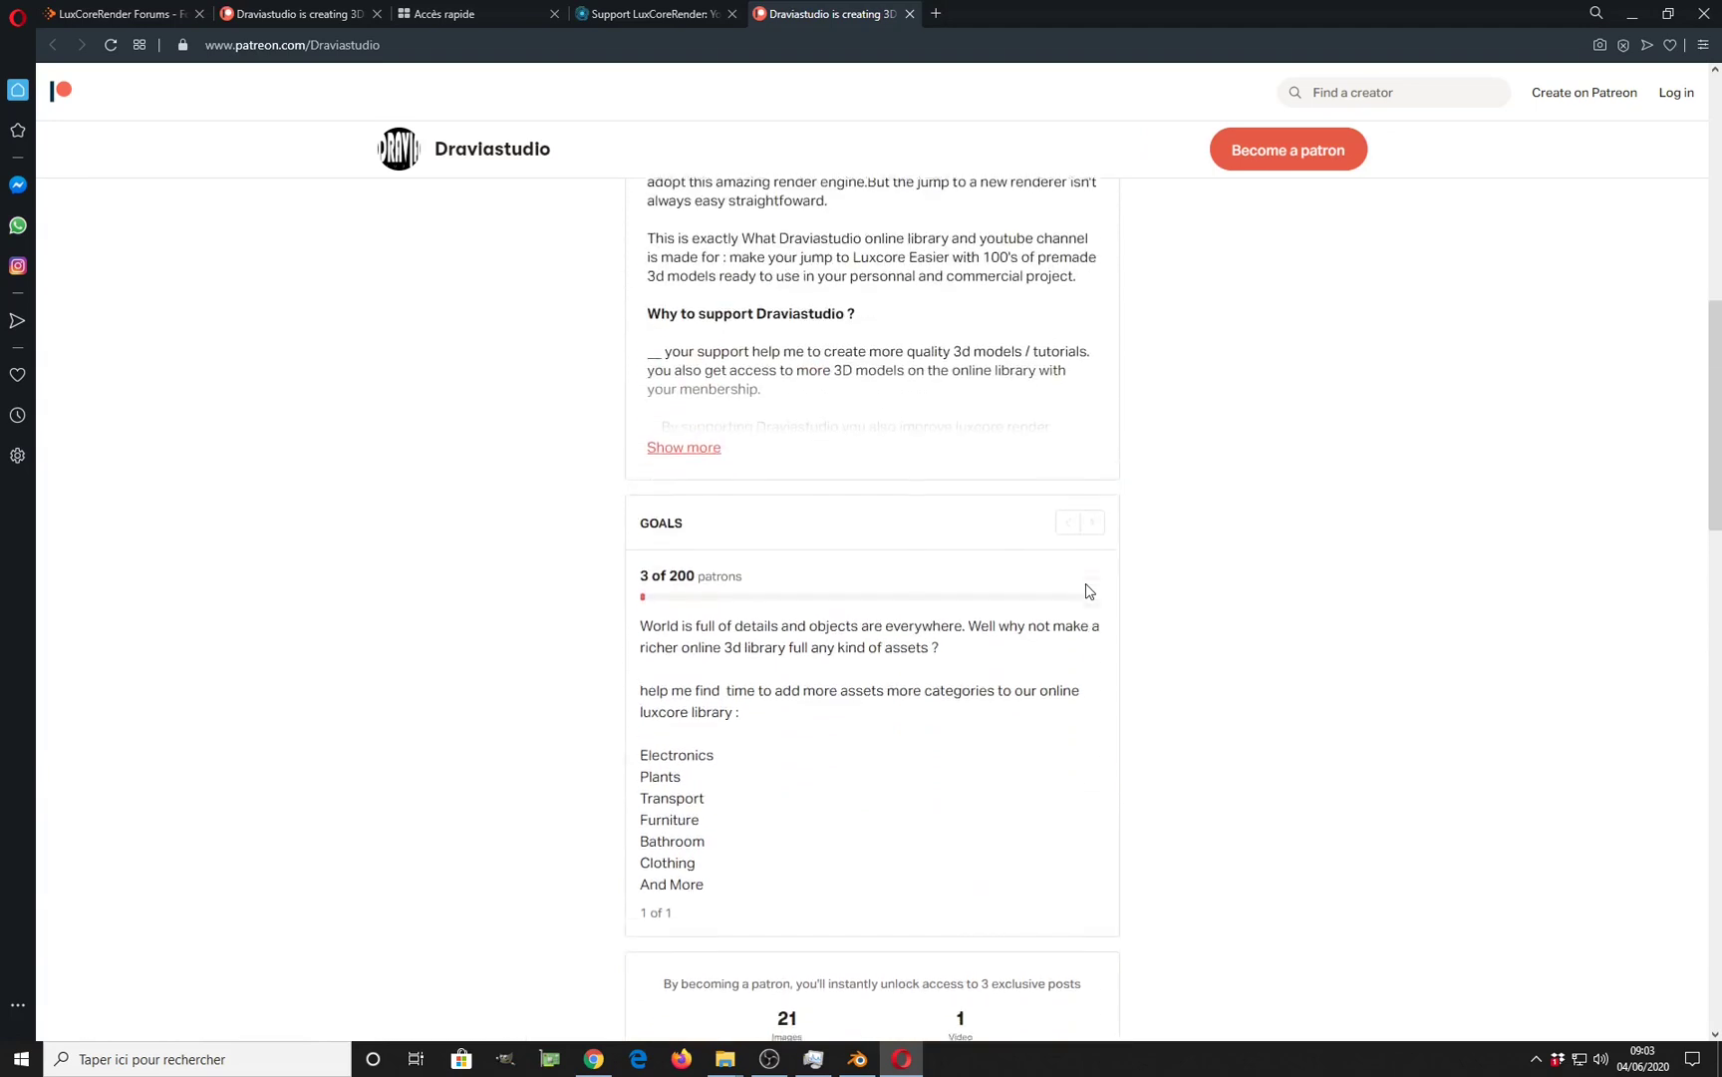
{"action": "scroll", "coordinate": [1090, 591], "scroll_direction": "up", "scroll_amount": 3}
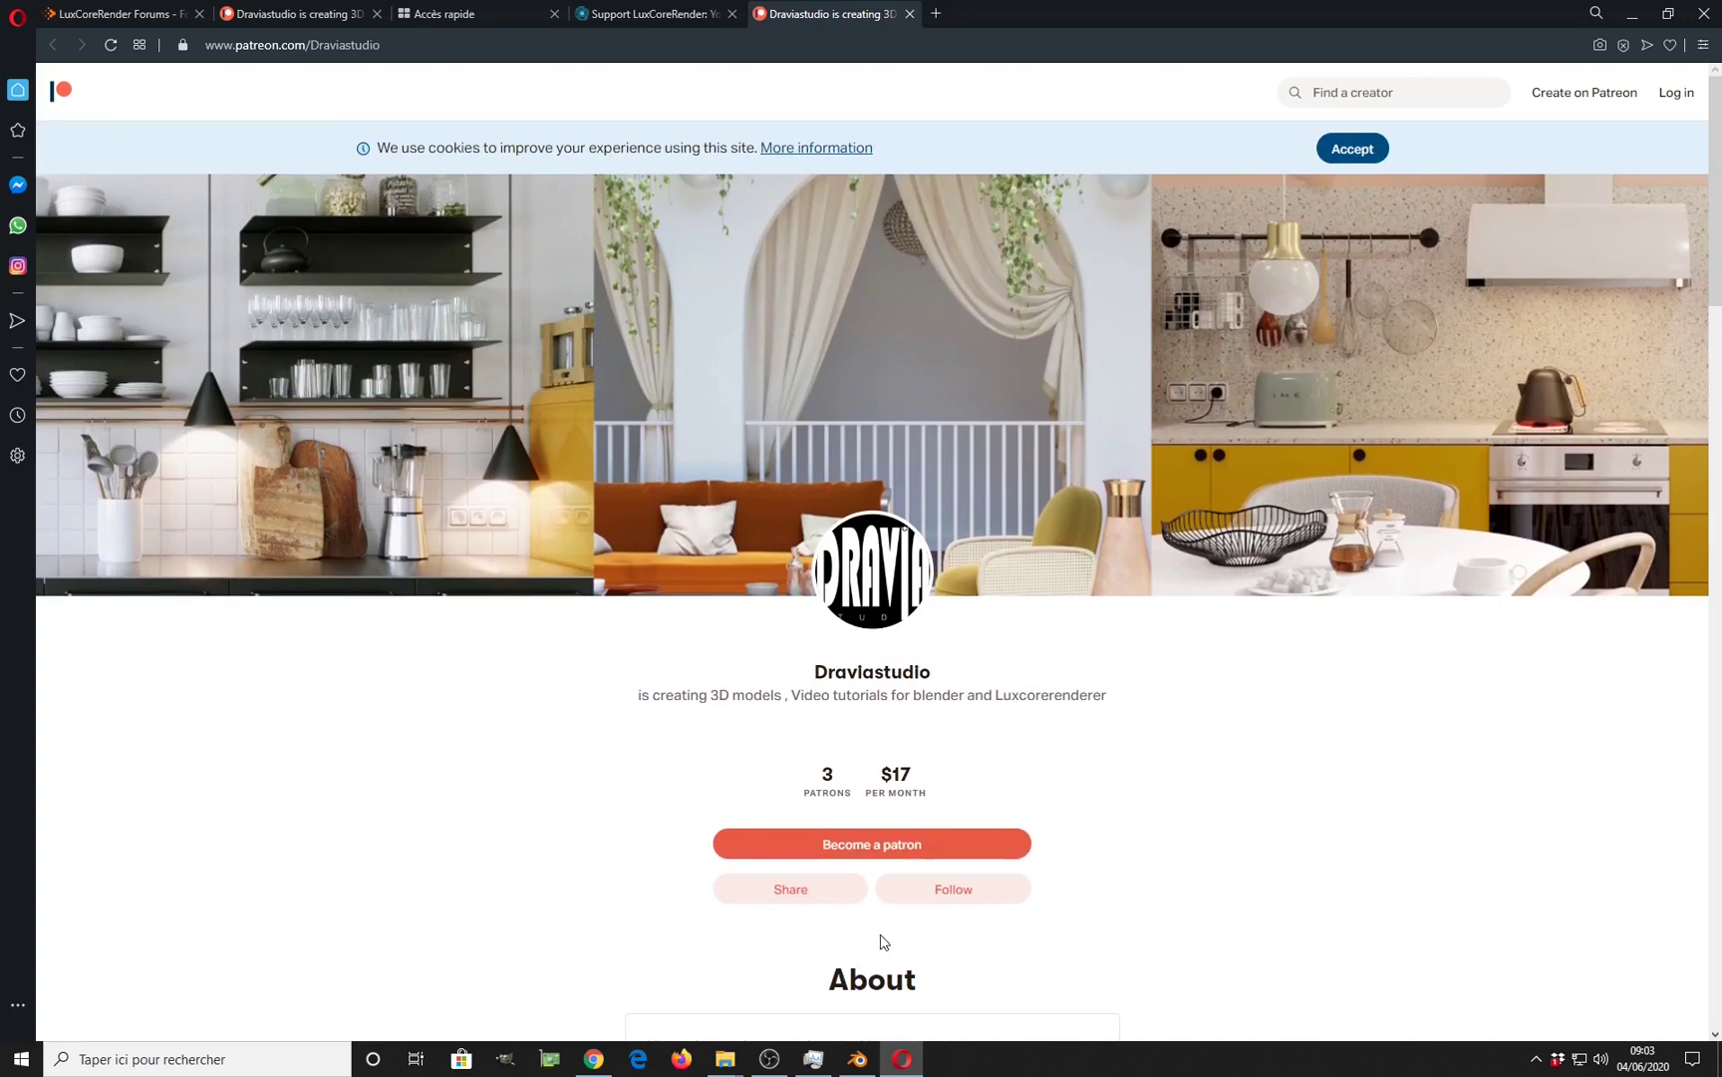
Close the Draviastudio Patreon page in the browser and return to the Blender scene.
{"action": "mouse_move", "coordinate": [865, 1067]}
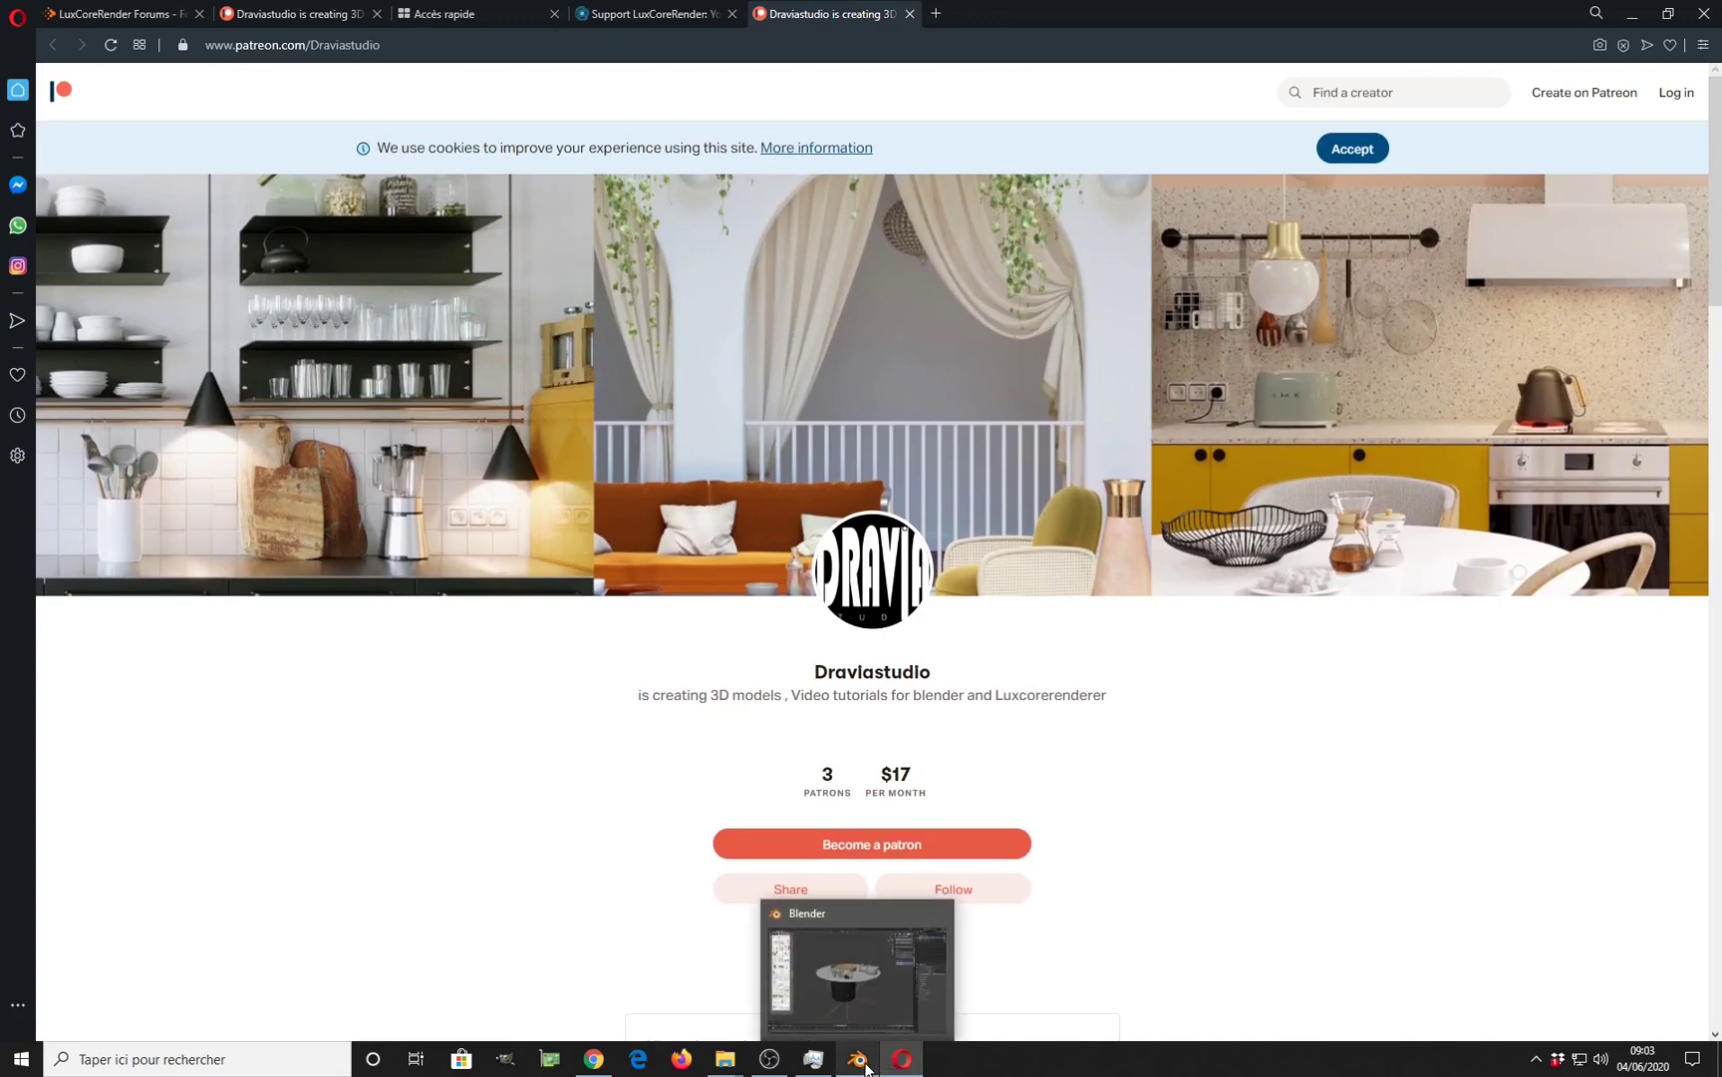
{"action": "left_click", "coordinate": [863, 1063]}
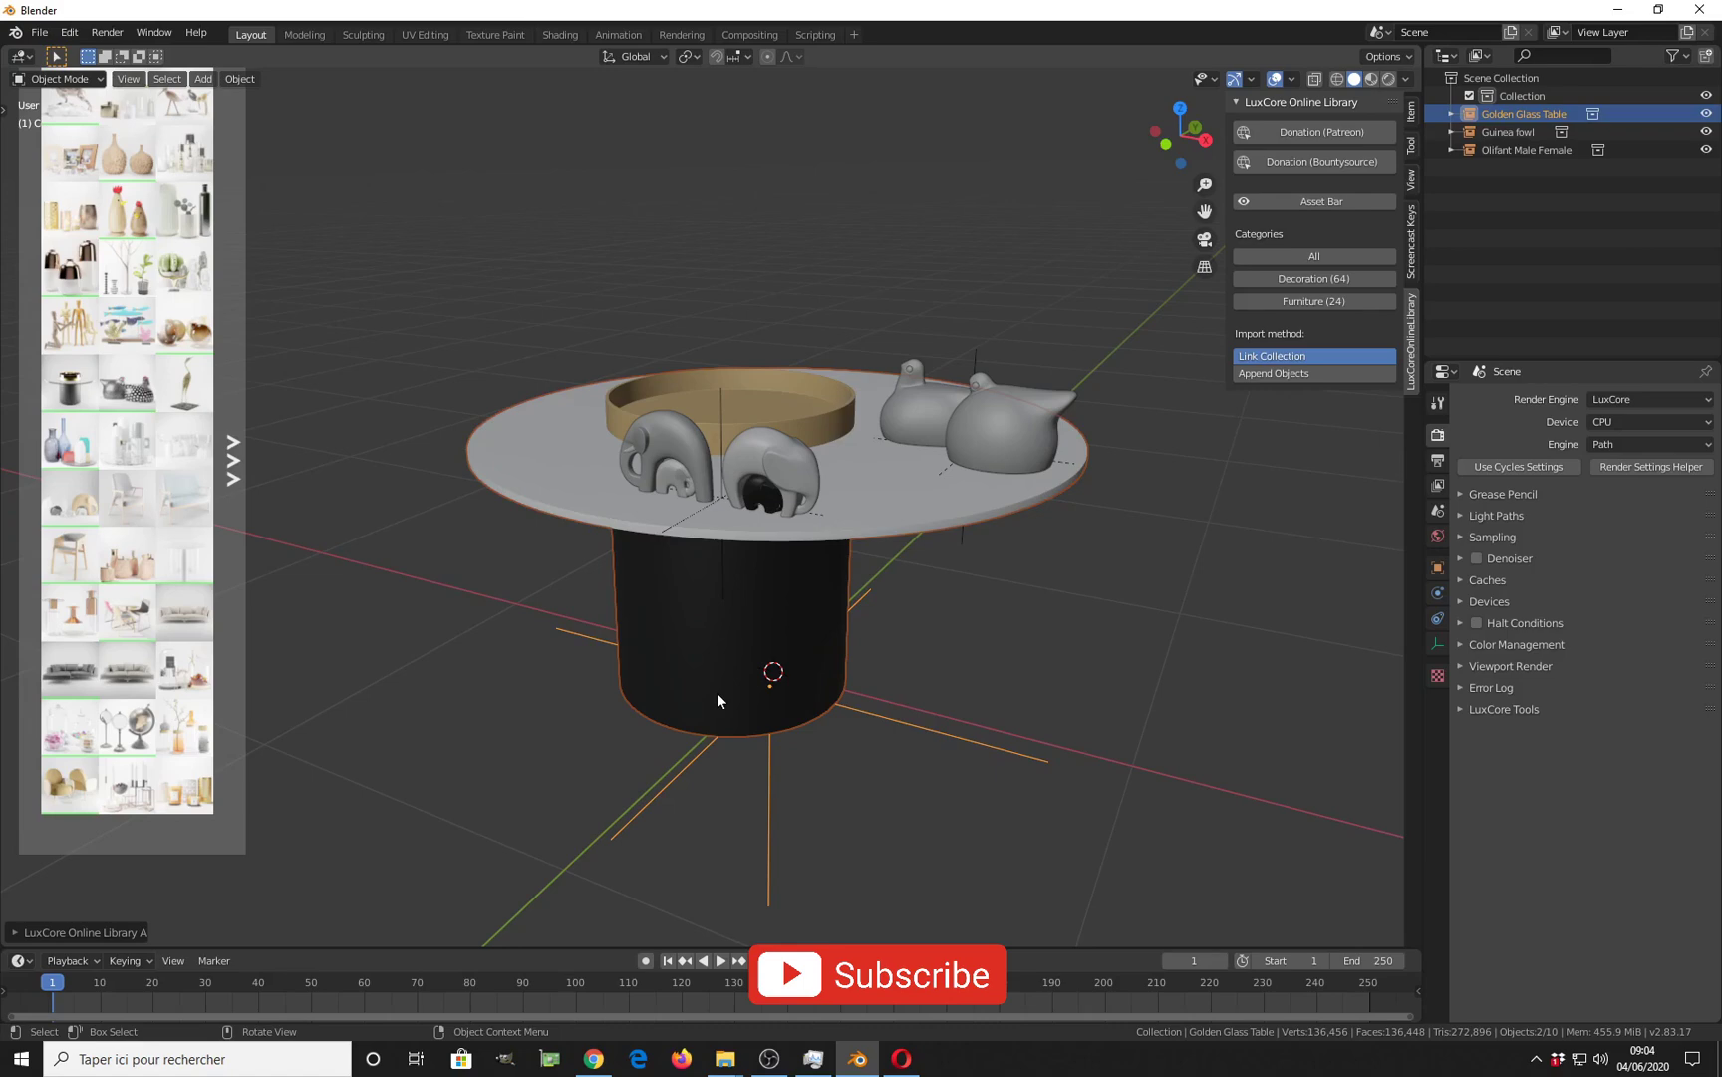
{"action": "left_click", "coordinate": [902, 1059]}
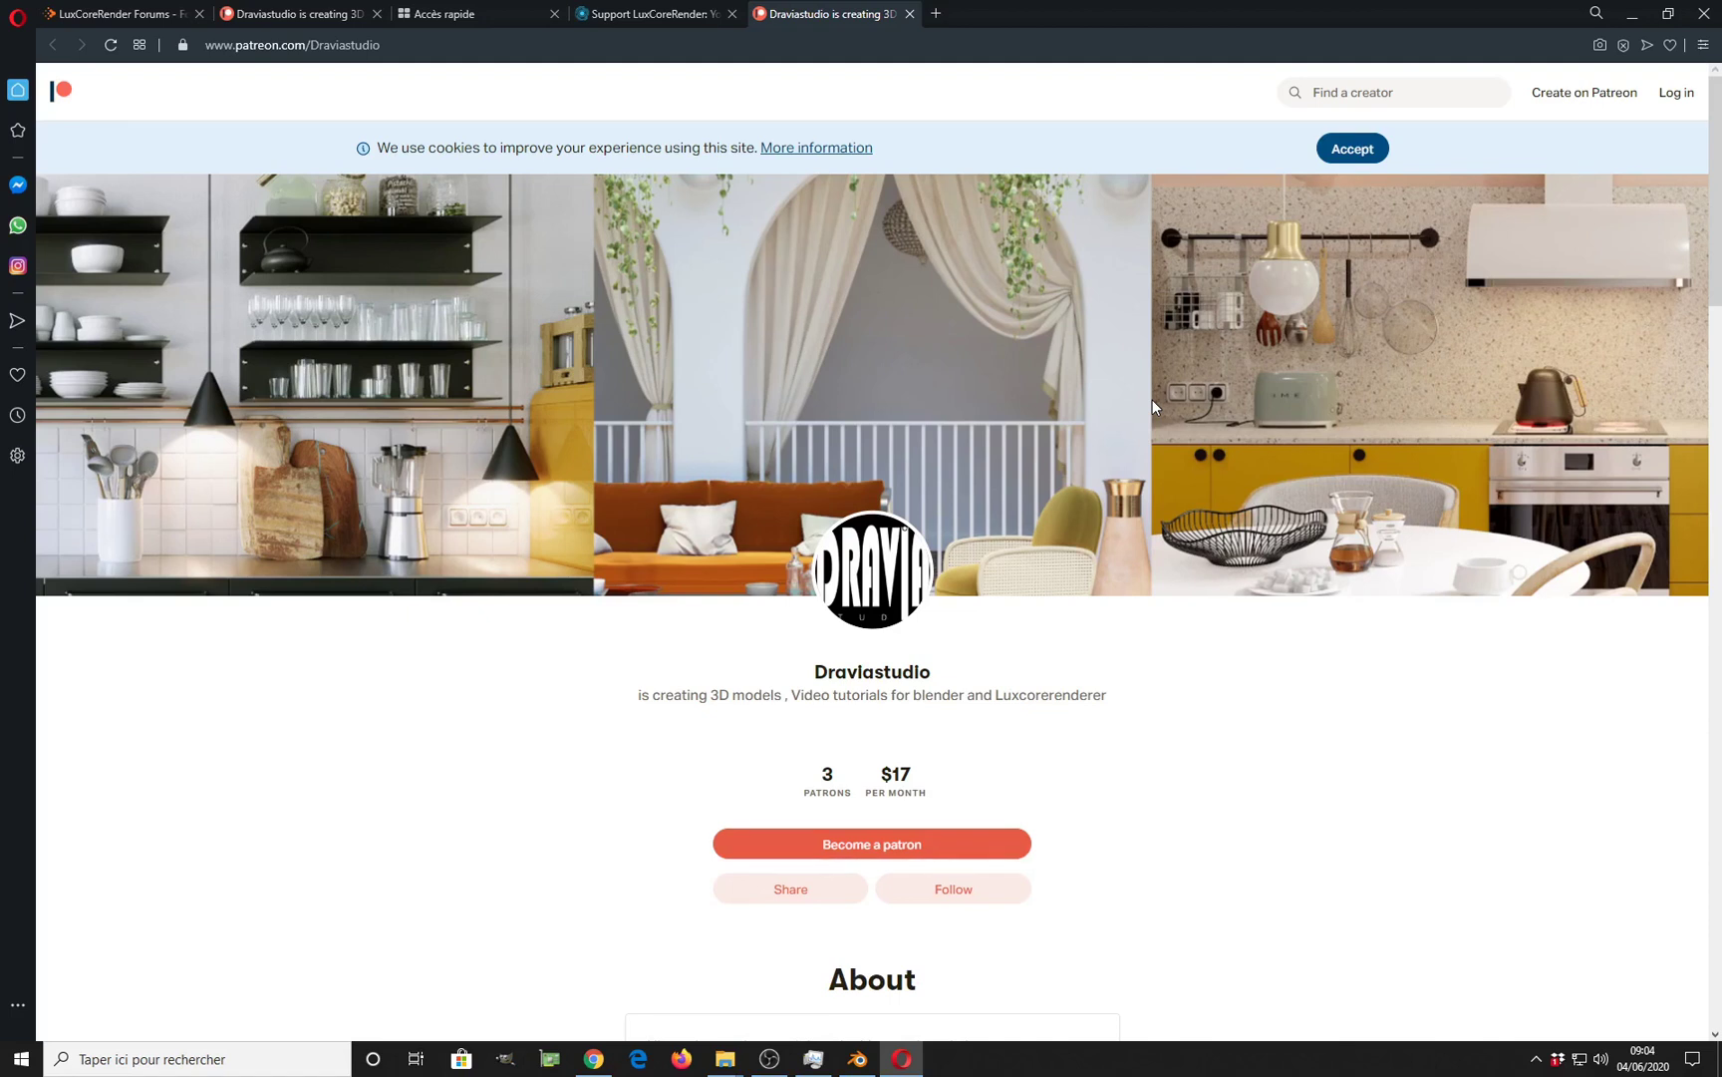
{"action": "left_click", "coordinate": [910, 14]}
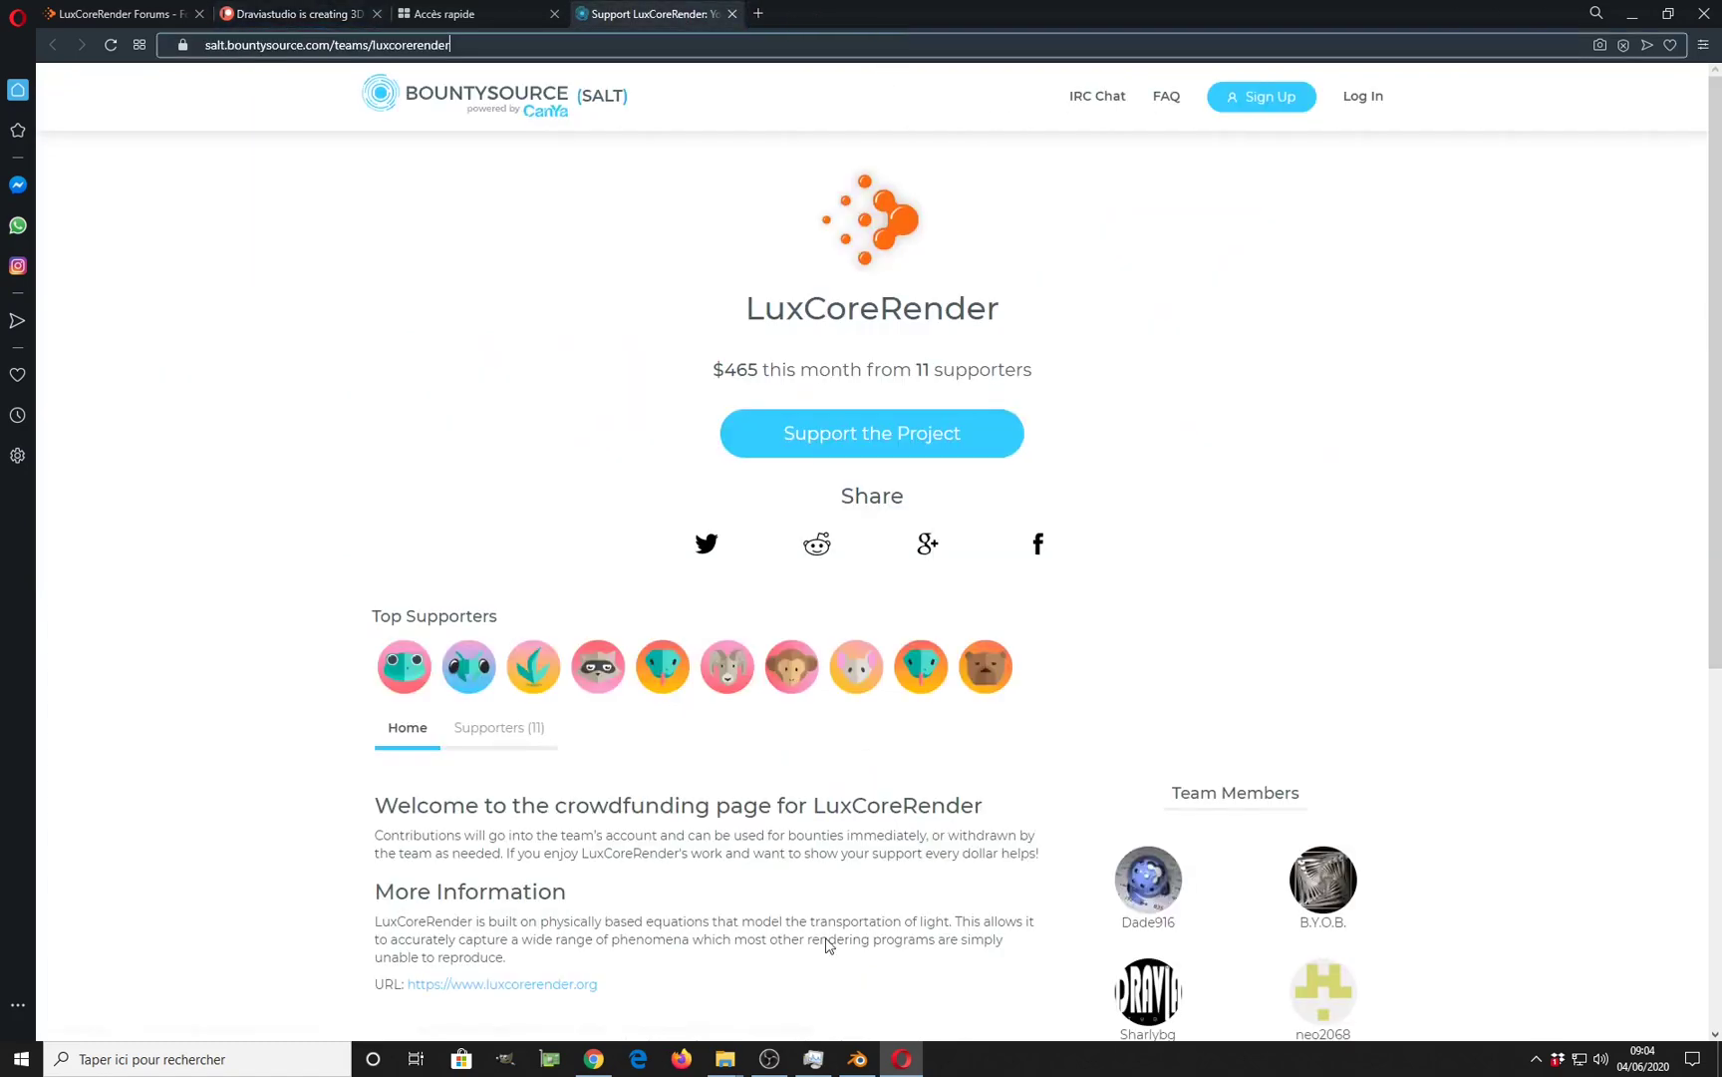
{"action": "left_click", "coordinate": [861, 1065]}
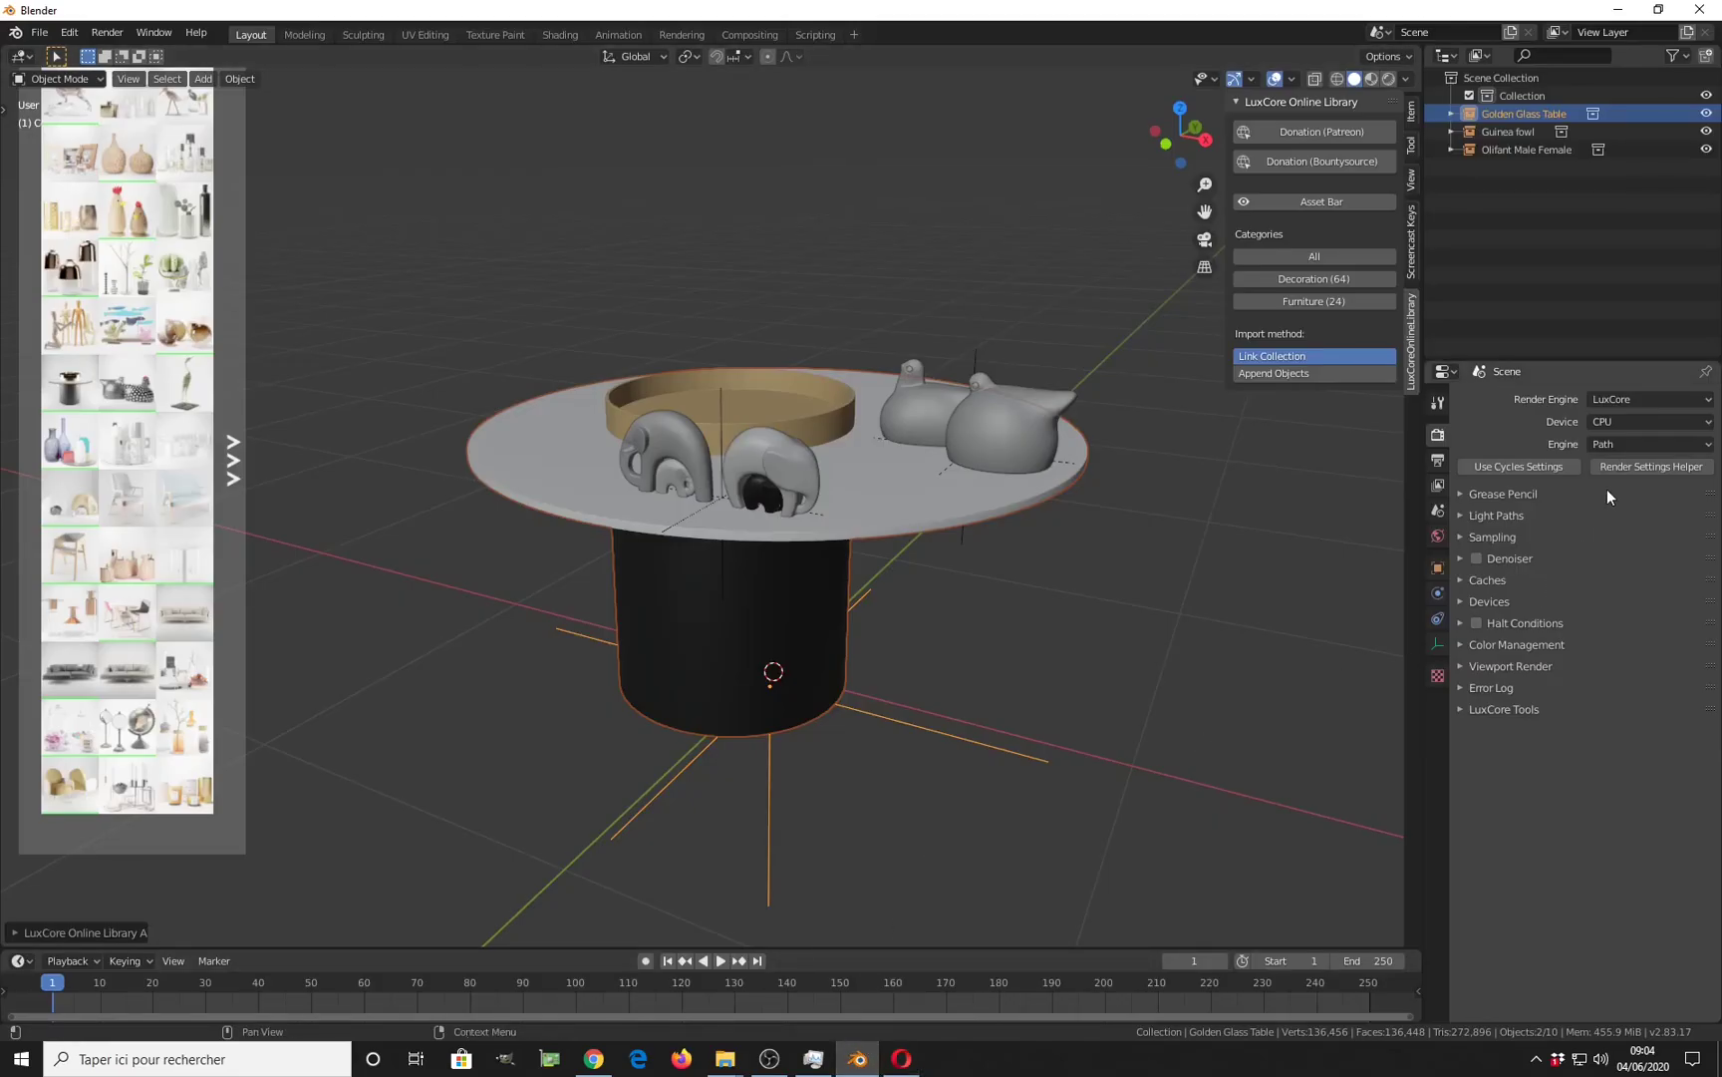
Set the LuxCore render device to GPU and check the add-on's GPU API choice in the preferences.
{"action": "left_click", "coordinate": [1620, 419]}
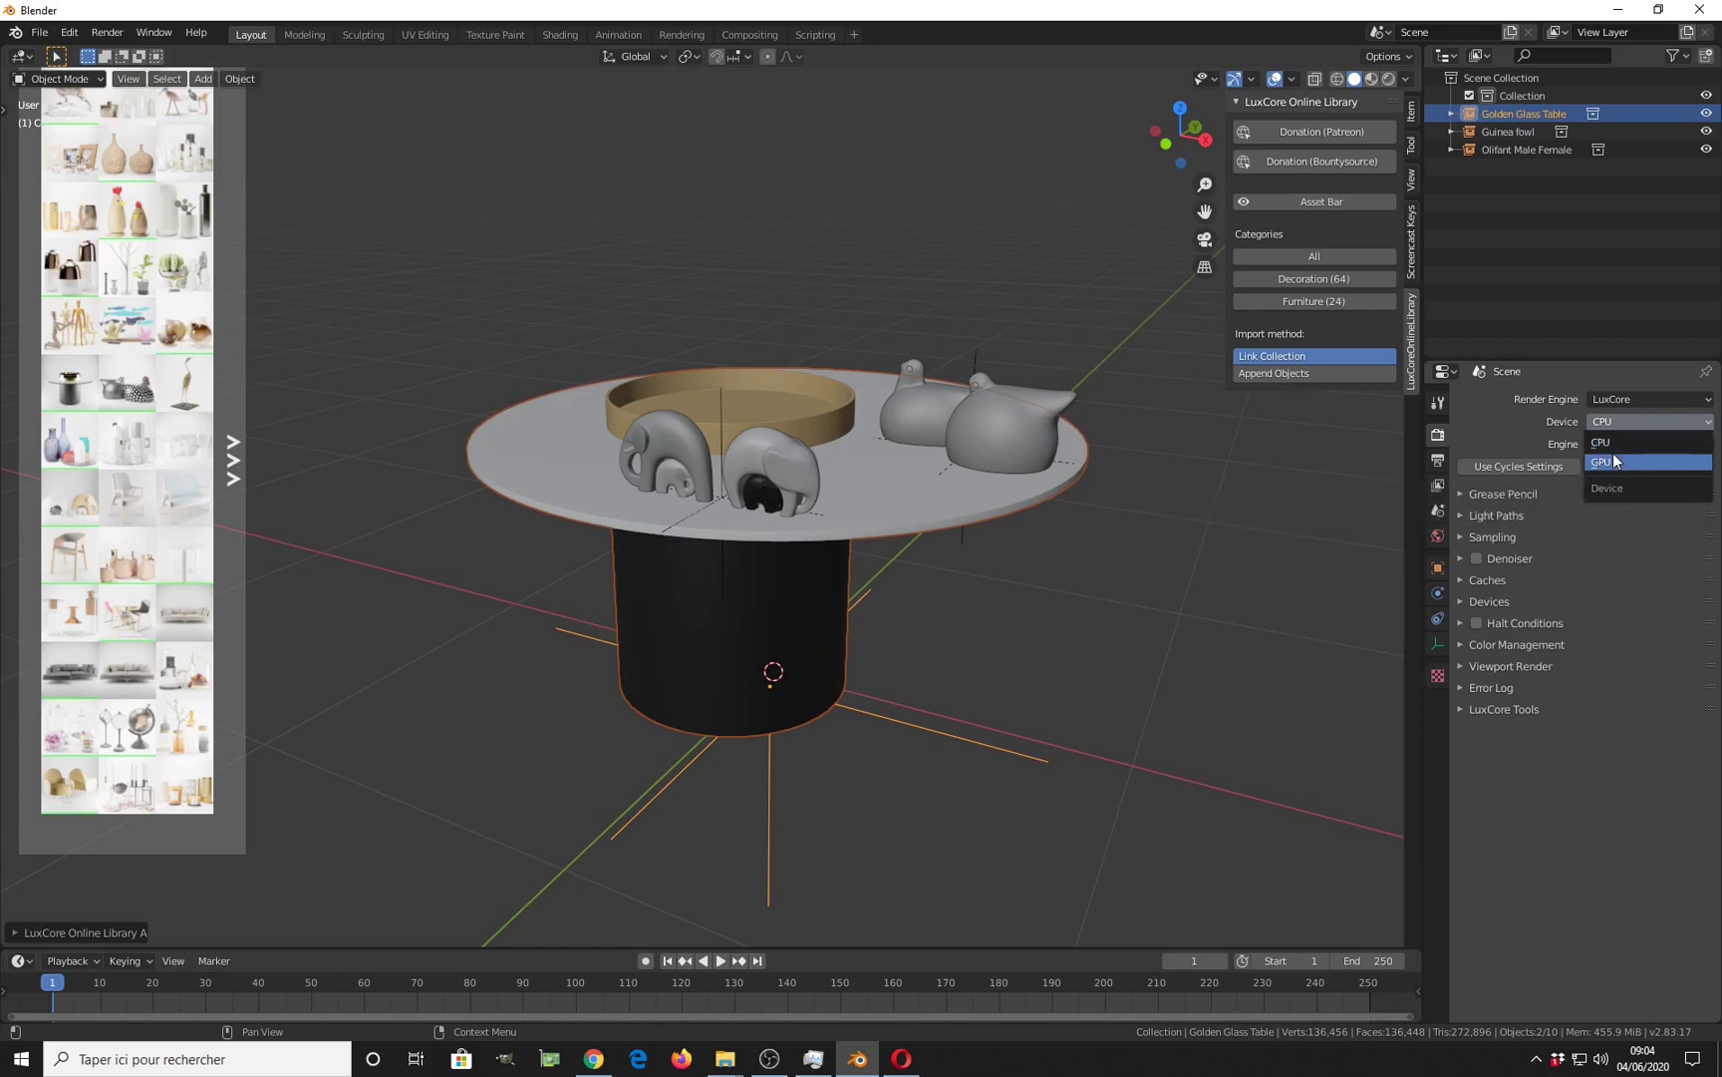
{"action": "left_click", "coordinate": [1602, 461]}
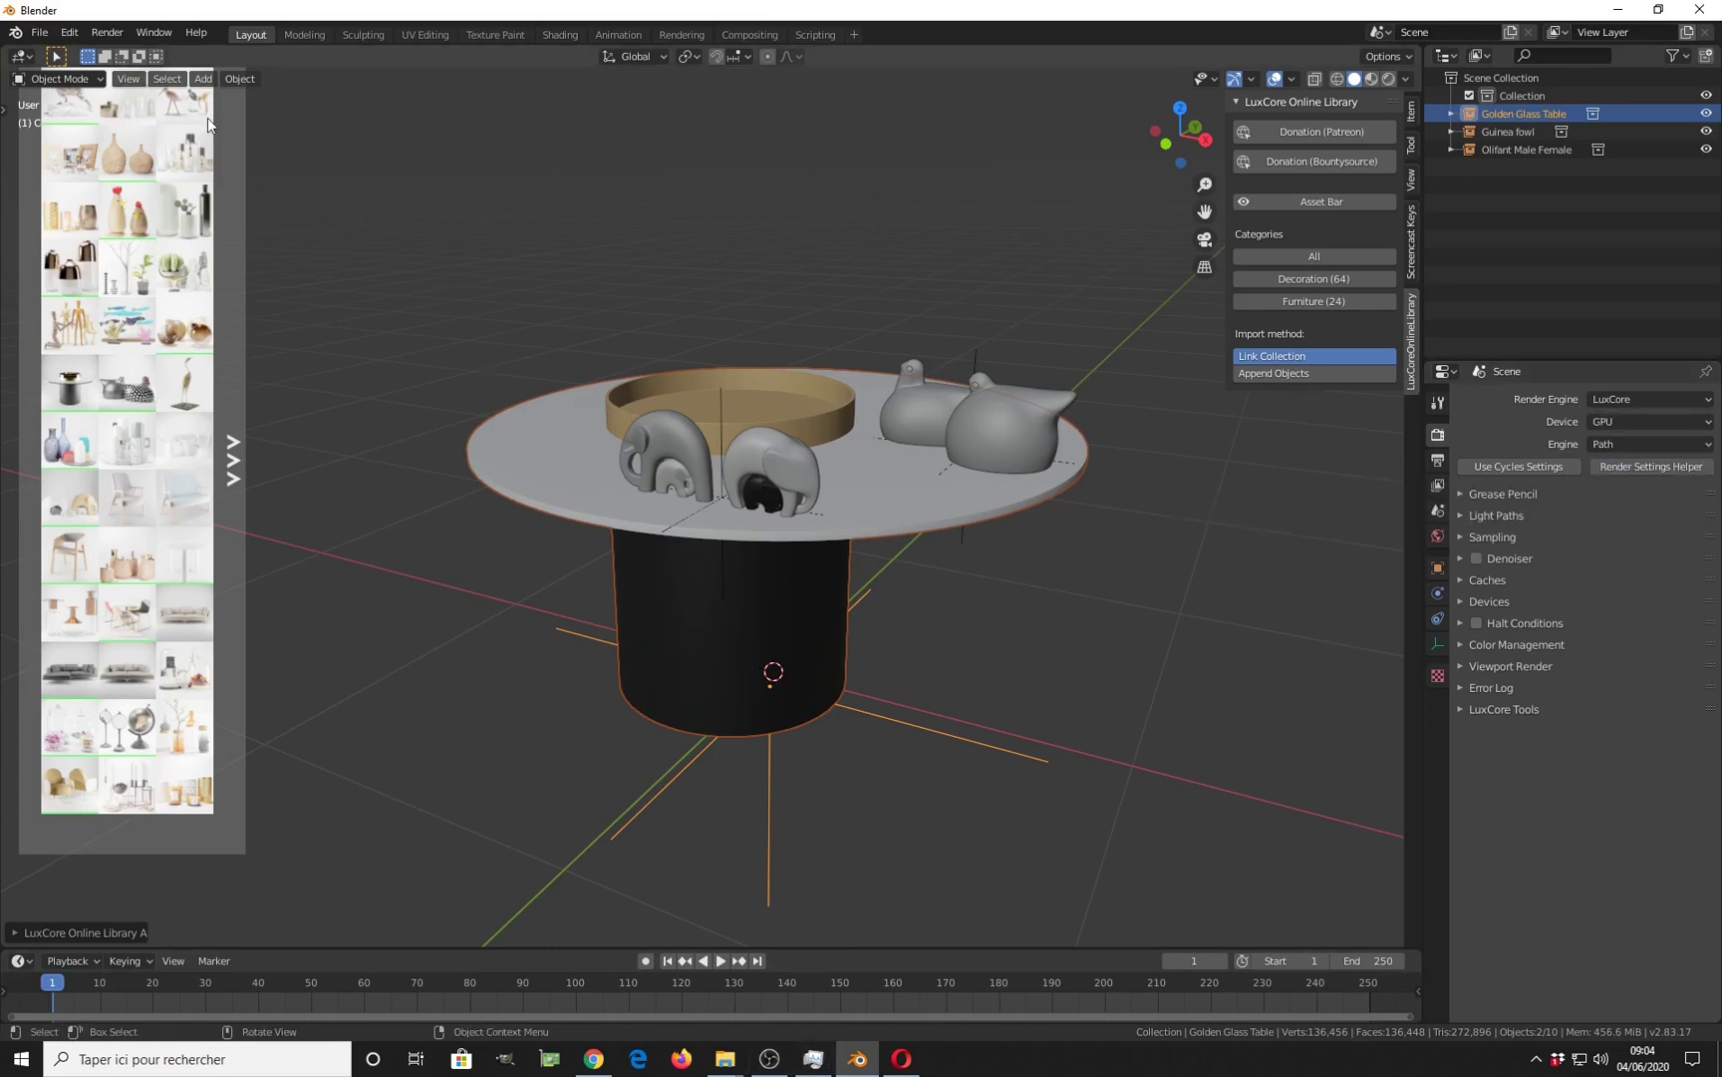
{"action": "left_click", "coordinate": [72, 31]}
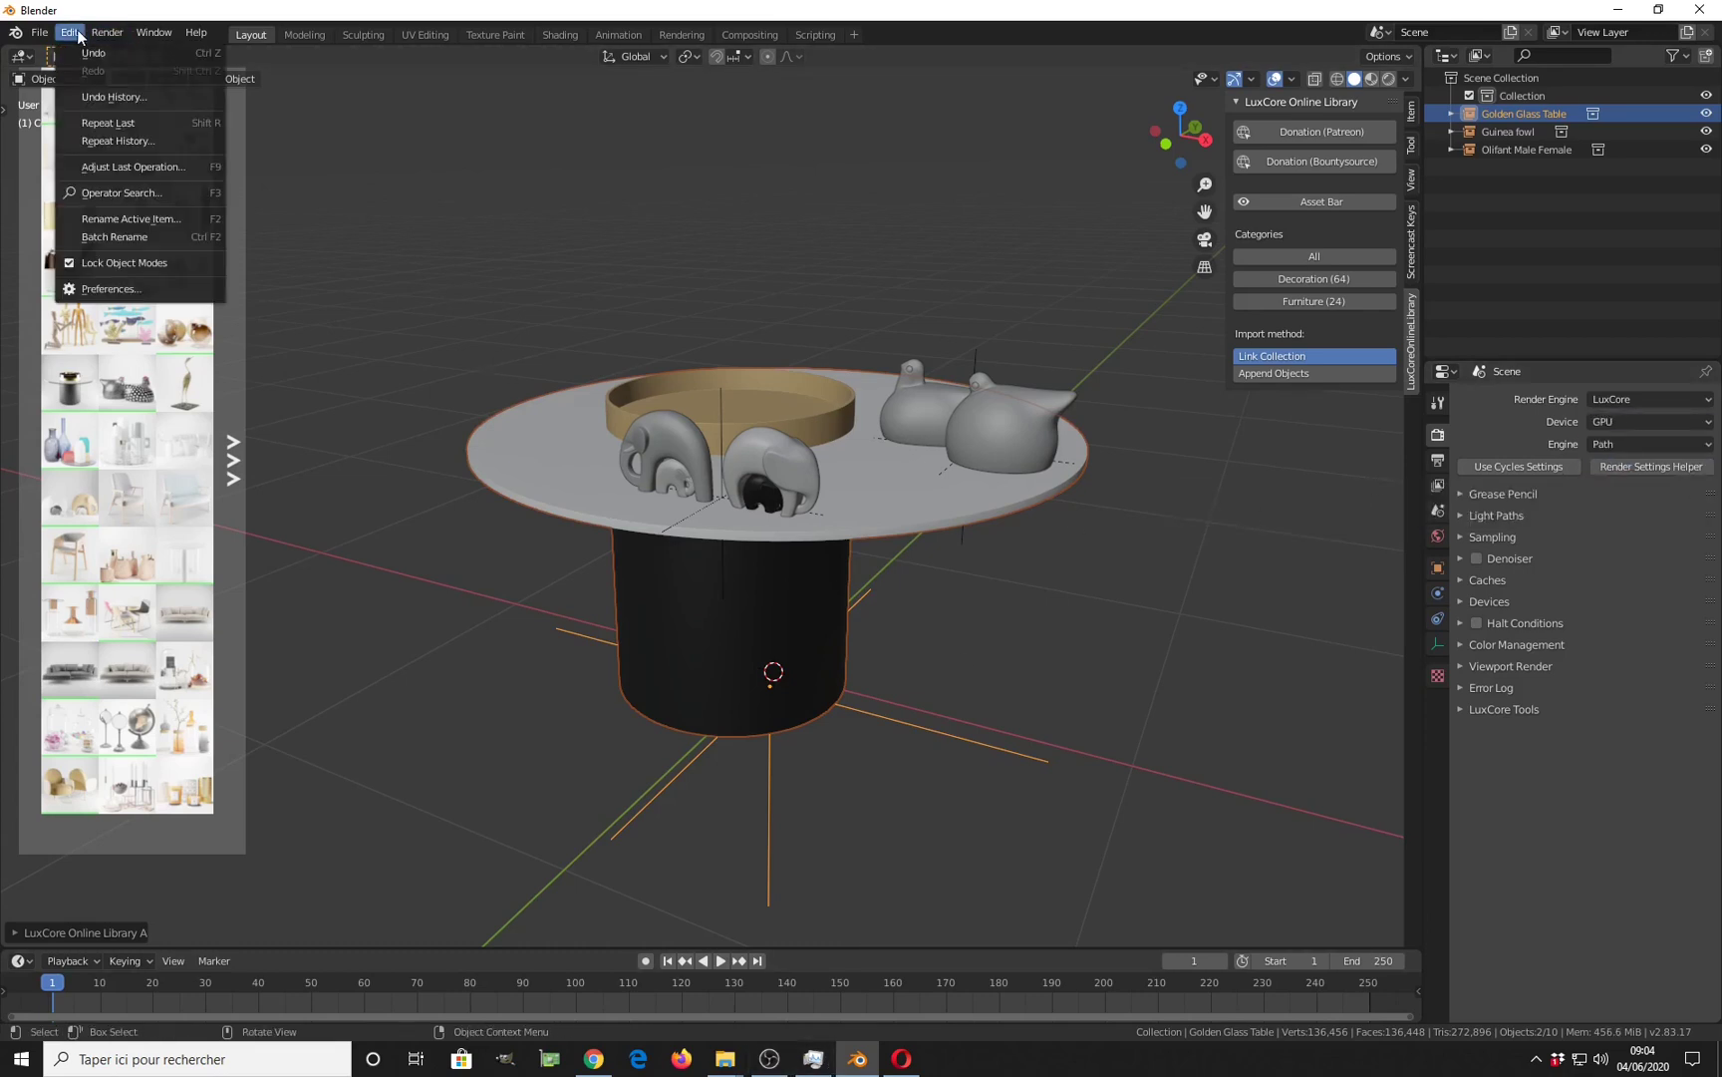
{"action": "left_click", "coordinate": [125, 290]}
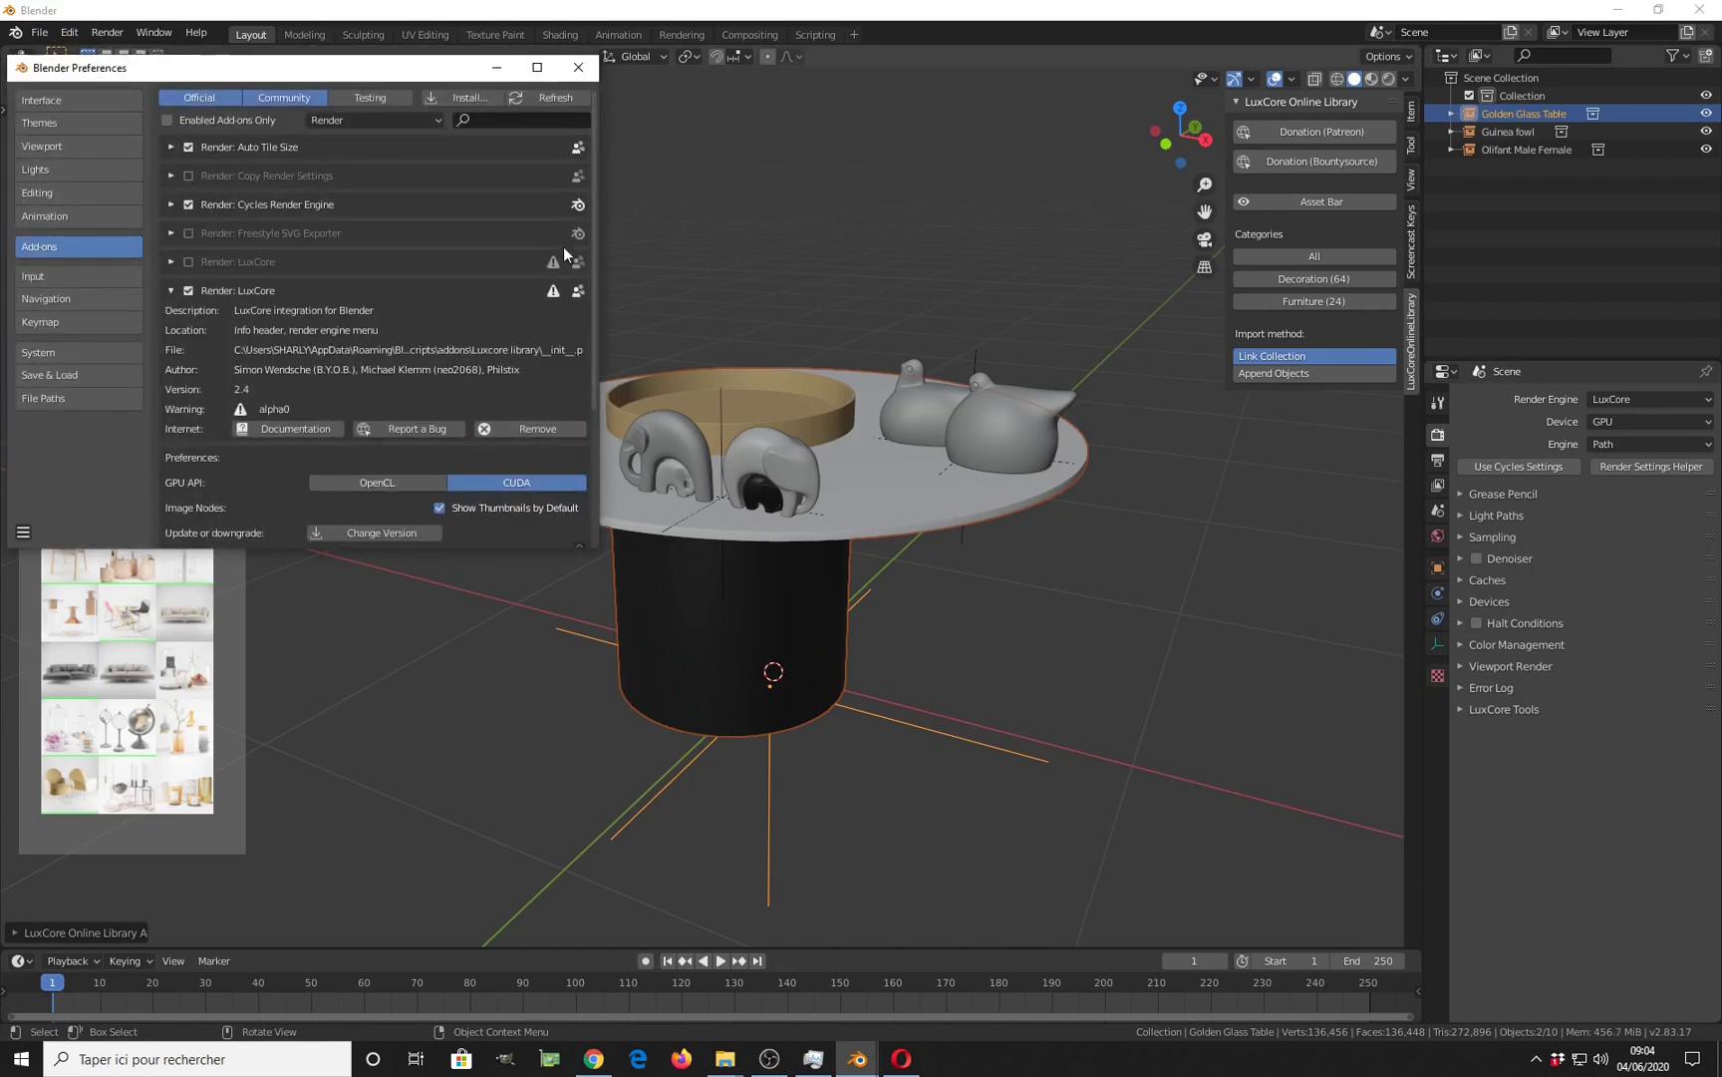
{"action": "left_click", "coordinate": [579, 67]}
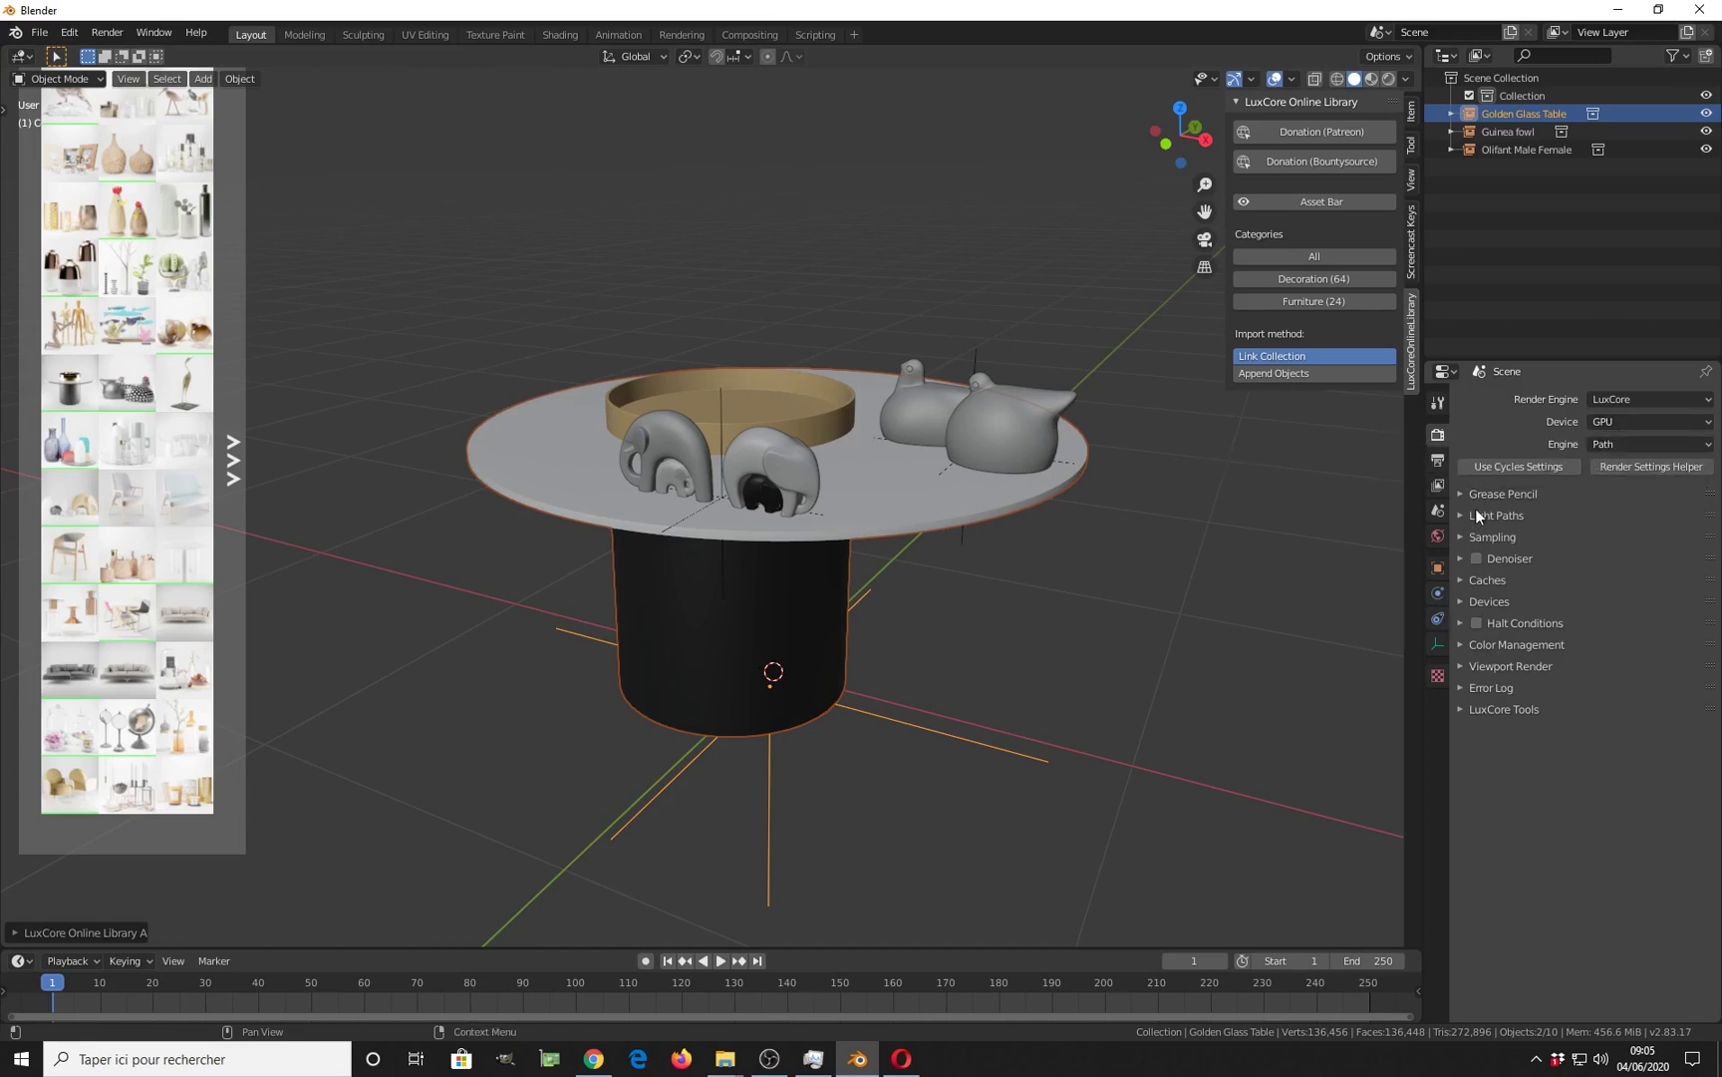
Examine the Caches and Light Paths render settings, and expand the Devices and Sampling settings.
{"action": "left_click", "coordinate": [1467, 581]}
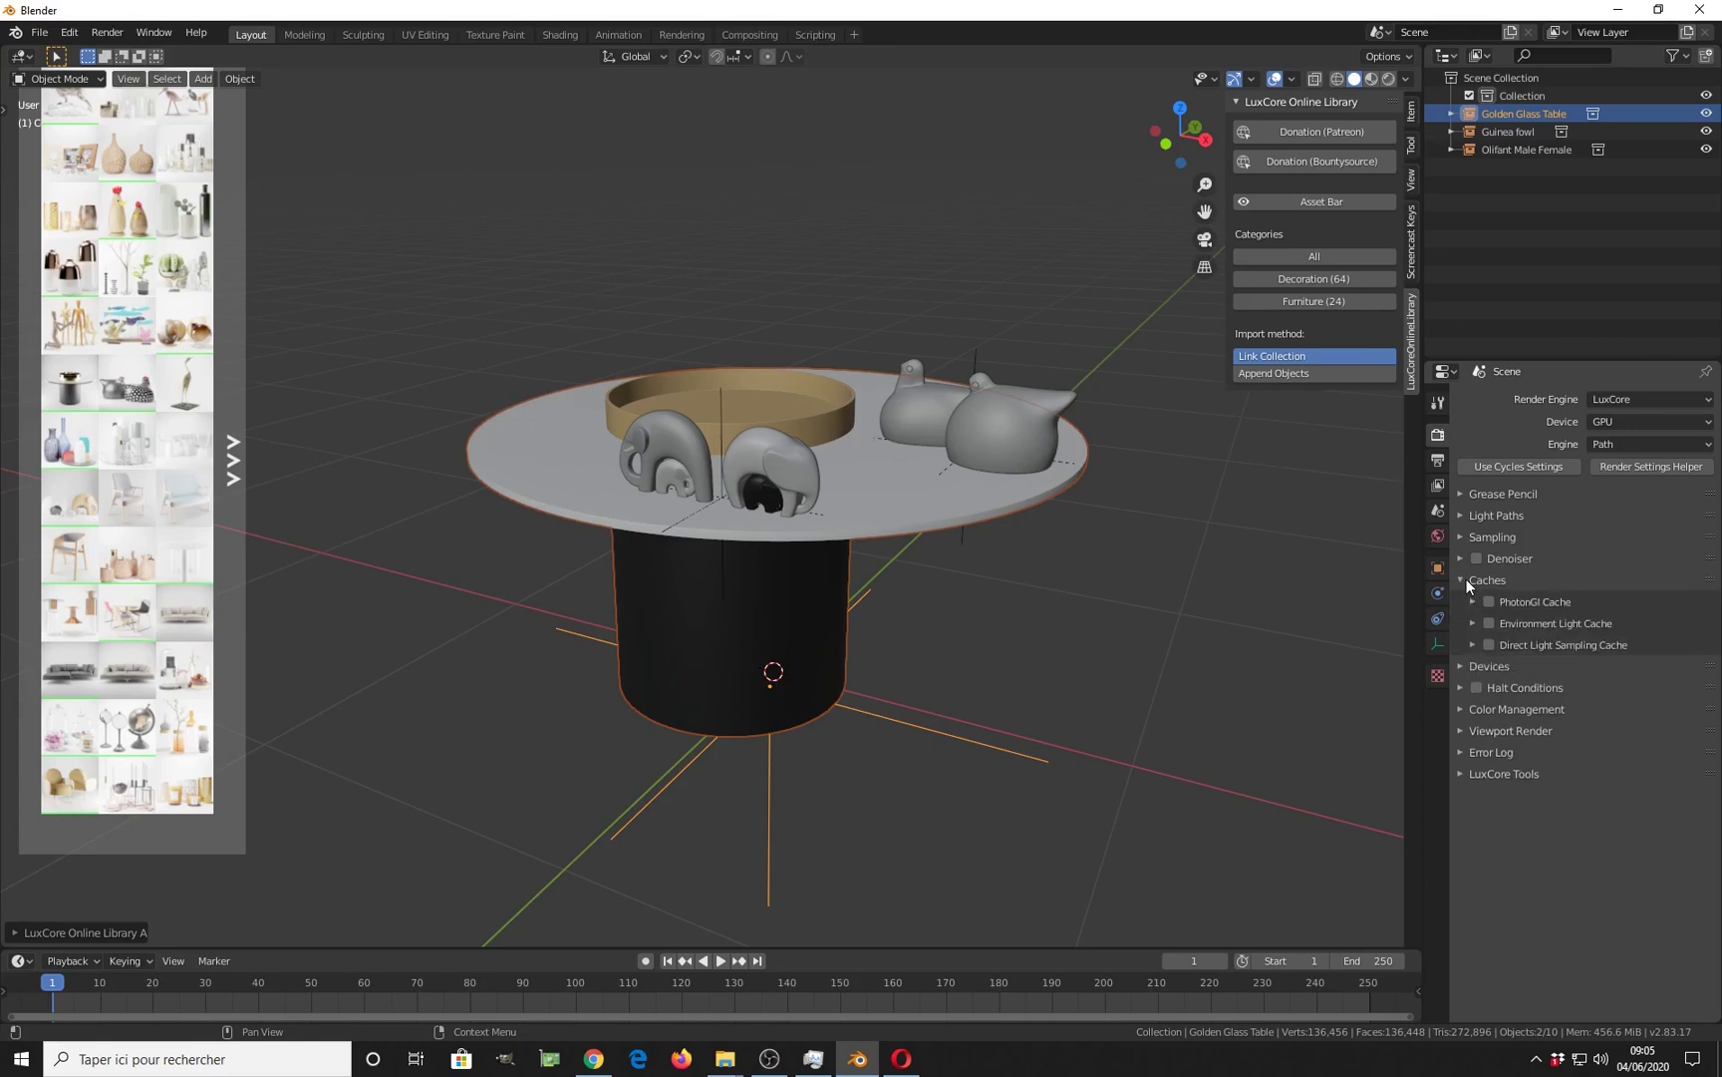
{"action": "left_click", "coordinate": [1467, 579]}
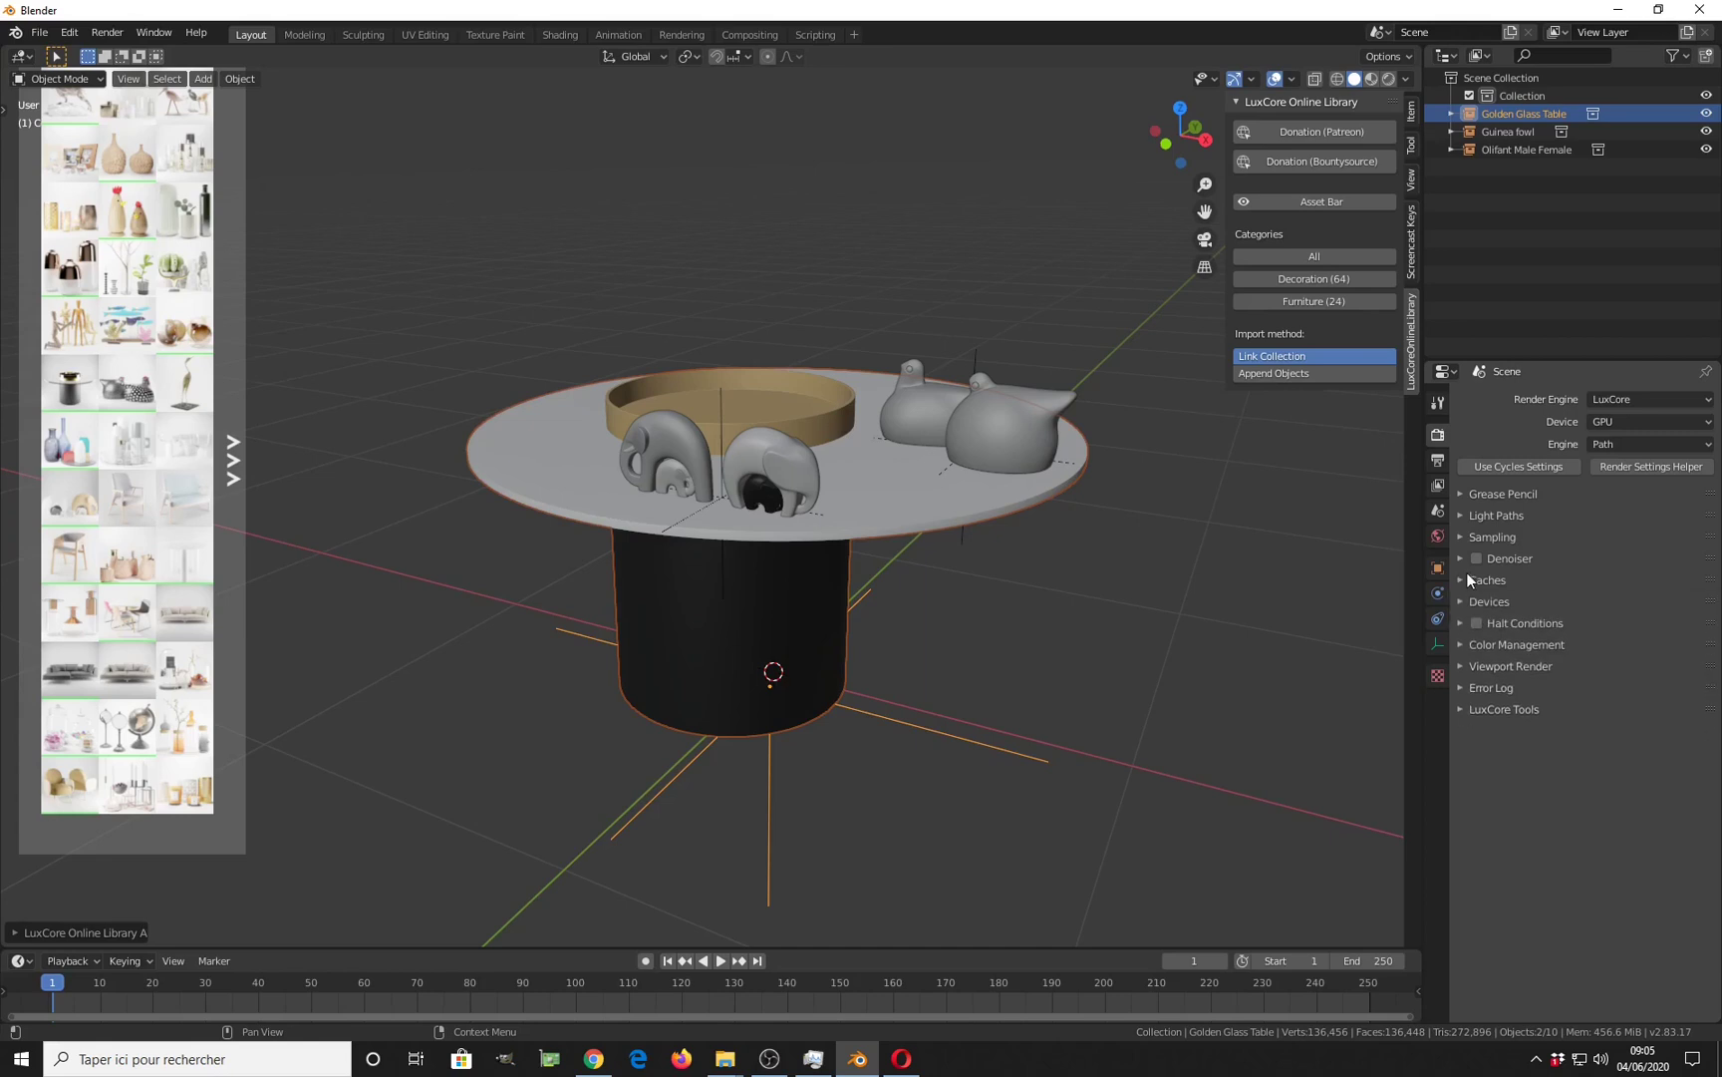
{"action": "left_click", "coordinate": [1465, 514]}
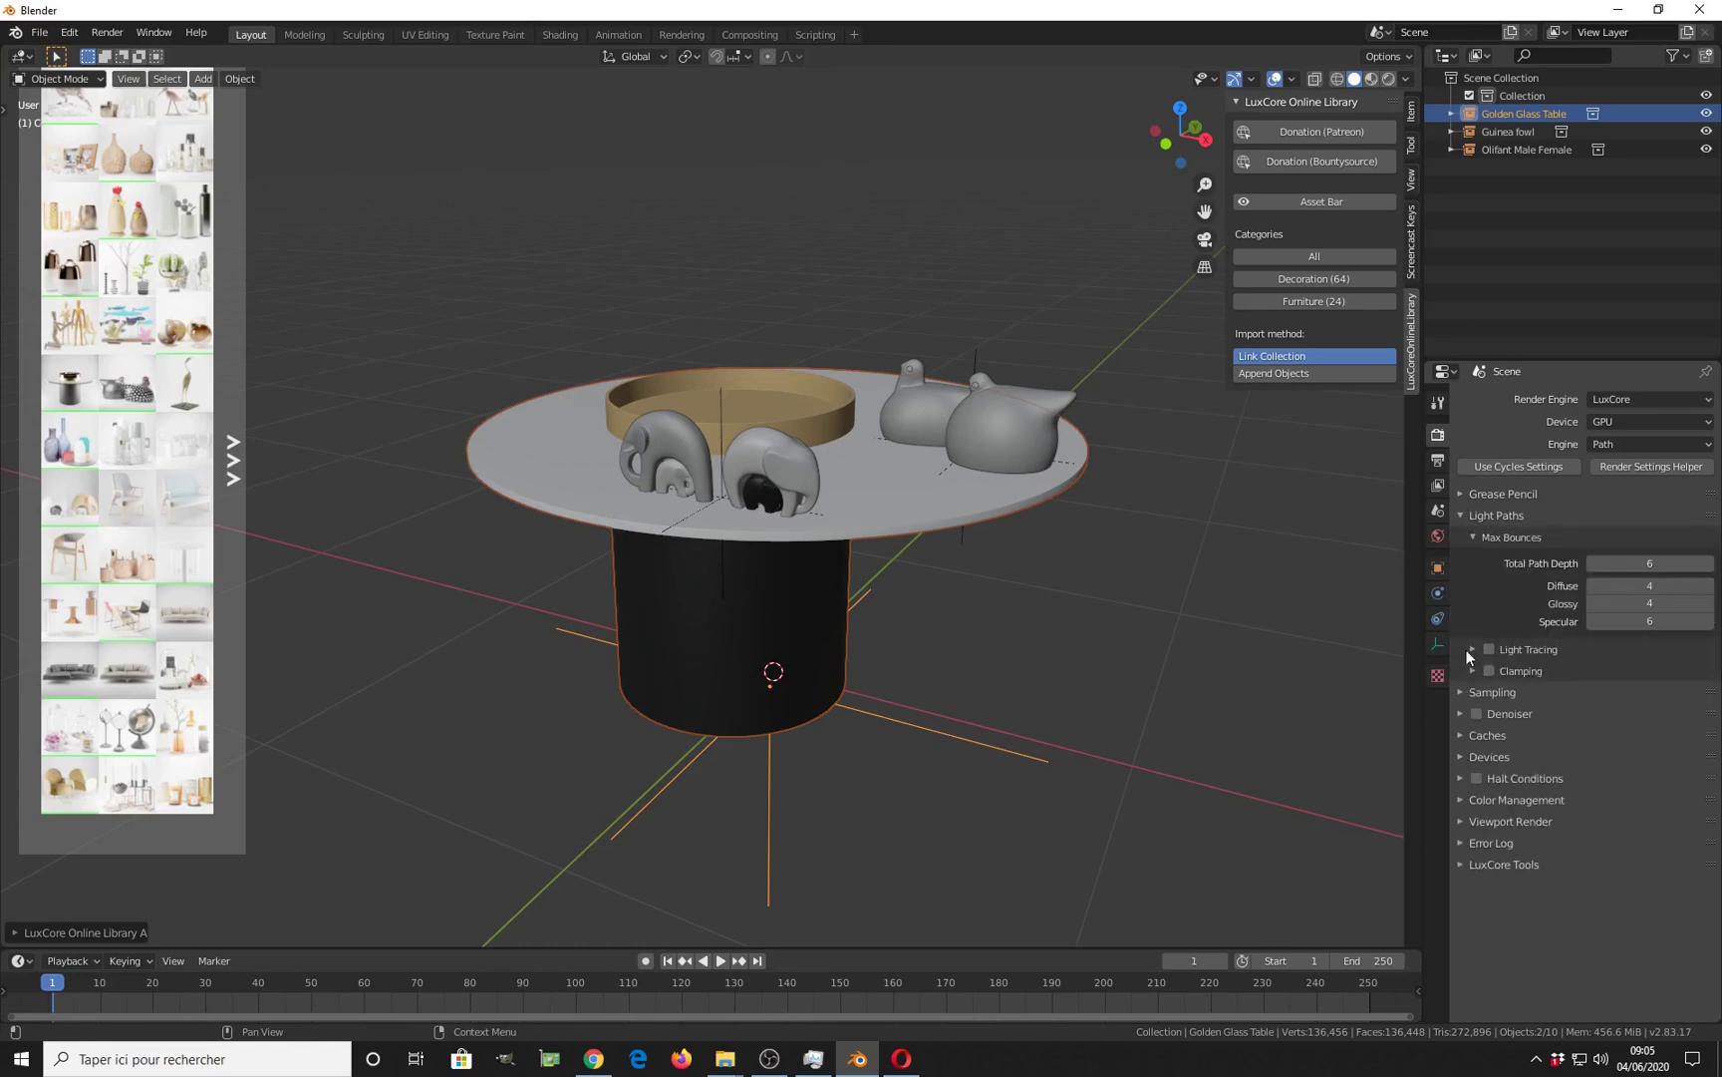
{"action": "left_click", "coordinate": [1484, 755]}
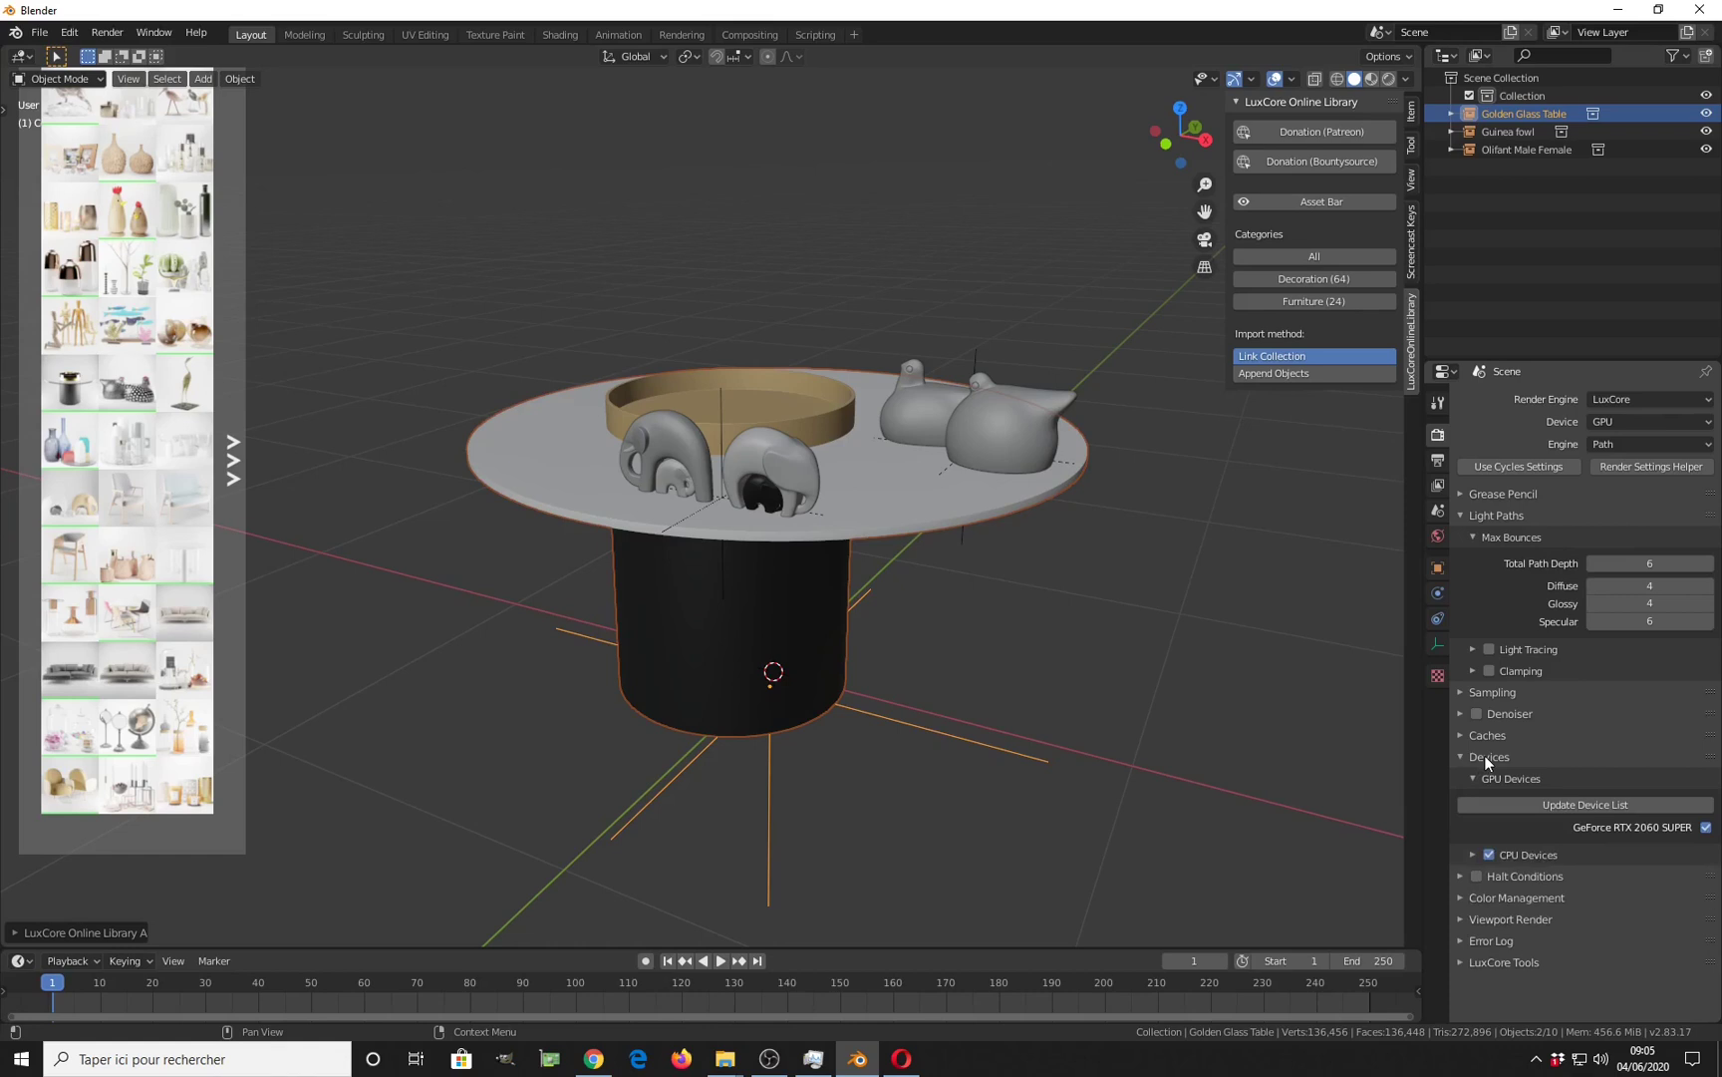
{"action": "left_click", "coordinate": [1472, 691]}
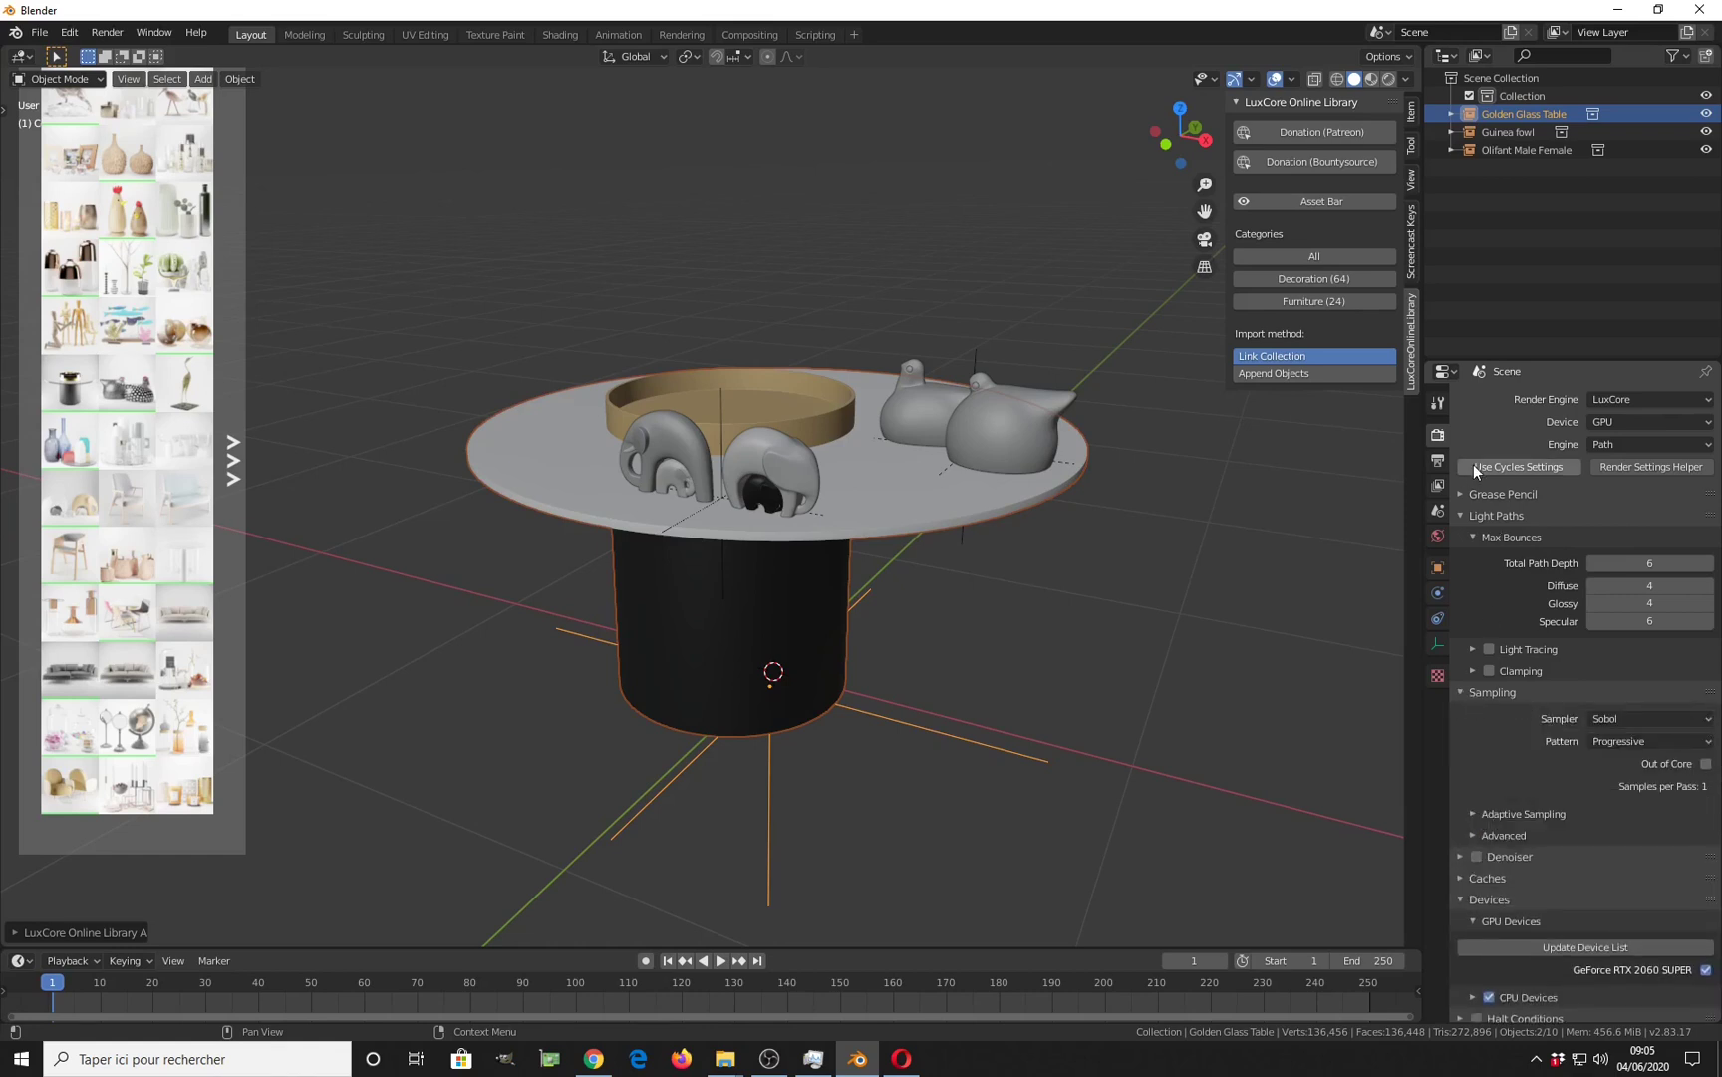
{"action": "left_click", "coordinate": [1467, 516]}
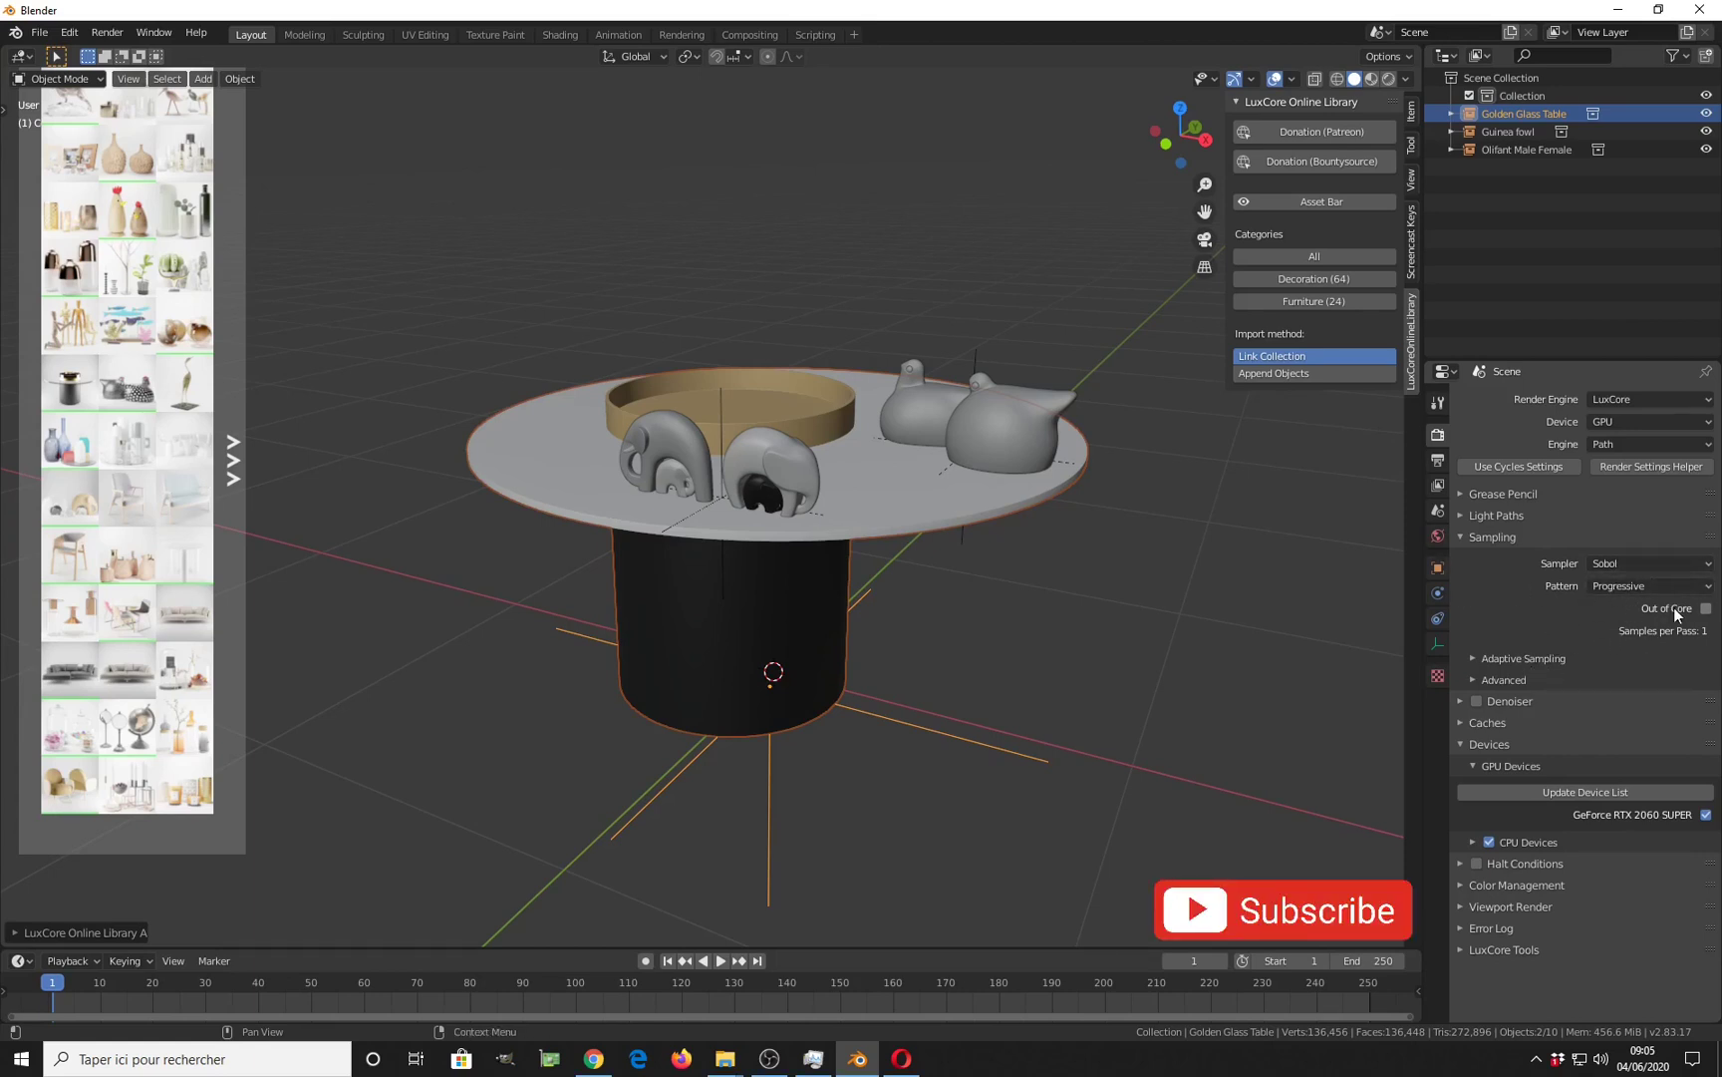
Set the Sobol sampler's pattern to Cache-friendly.
{"action": "left_click", "coordinate": [1640, 565]}
{"action": "left_click", "coordinate": [1641, 590]}
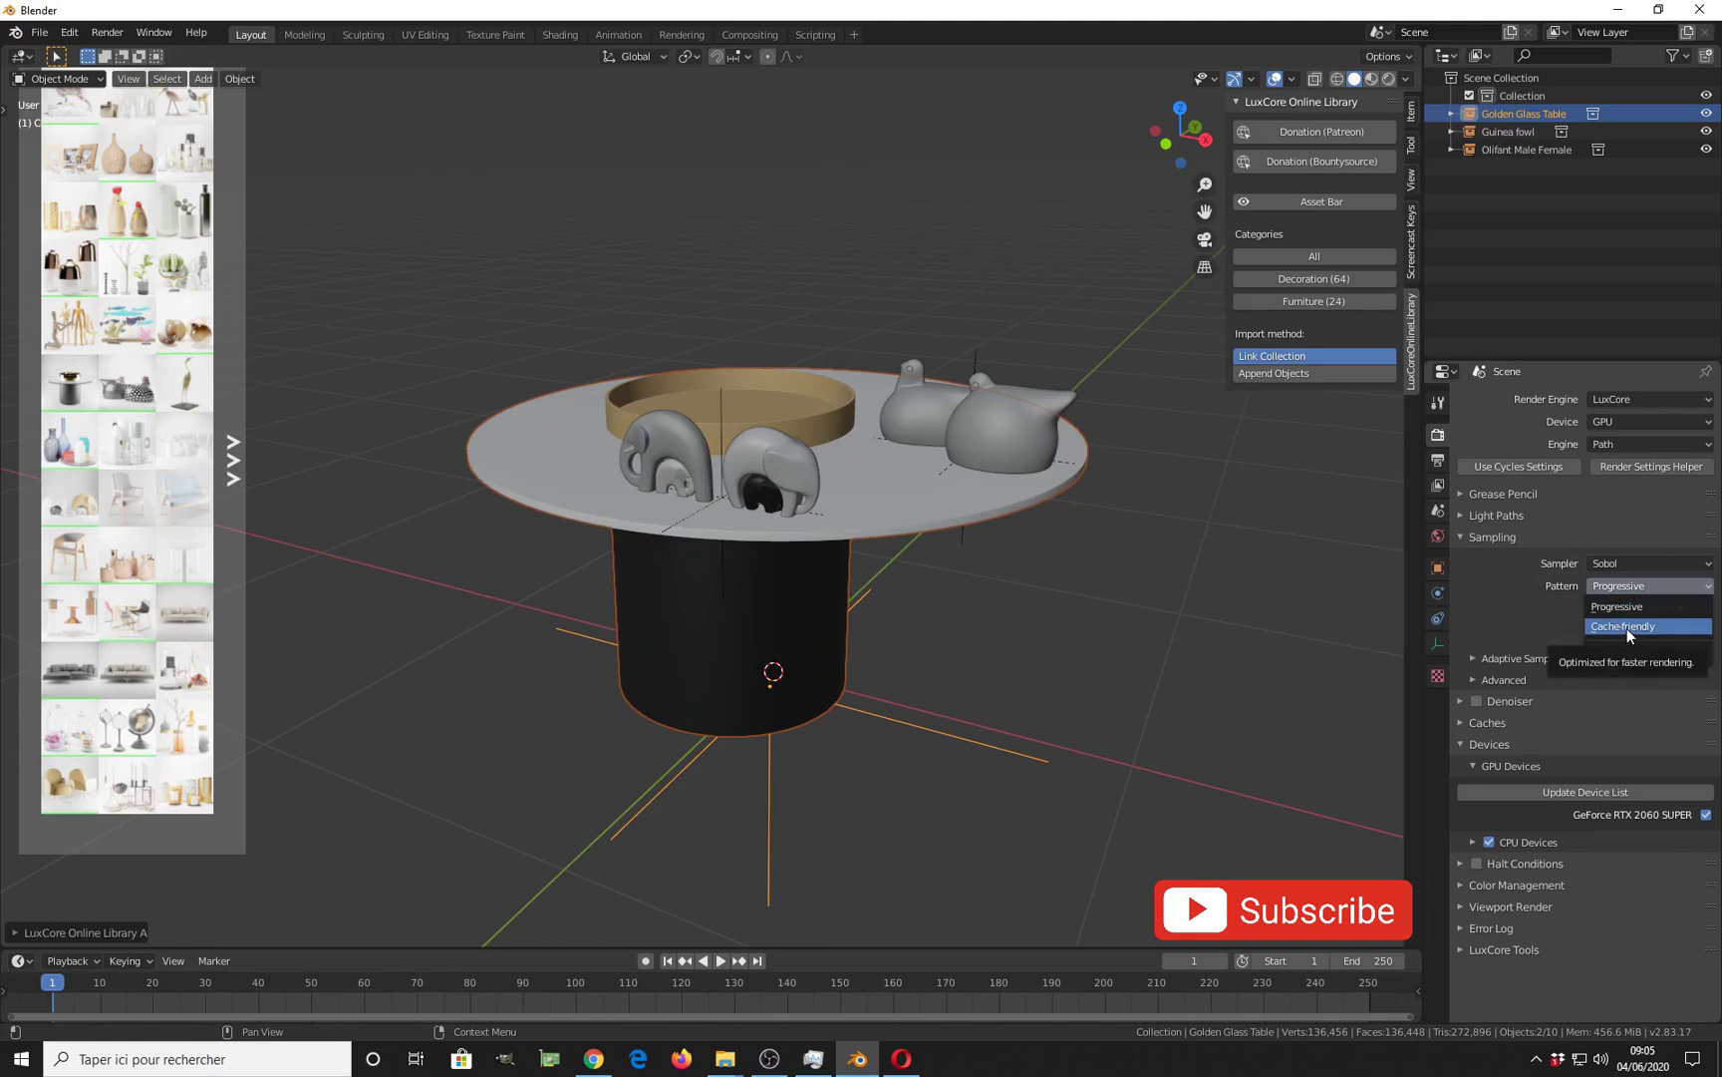
{"action": "left_click", "coordinate": [1627, 628]}
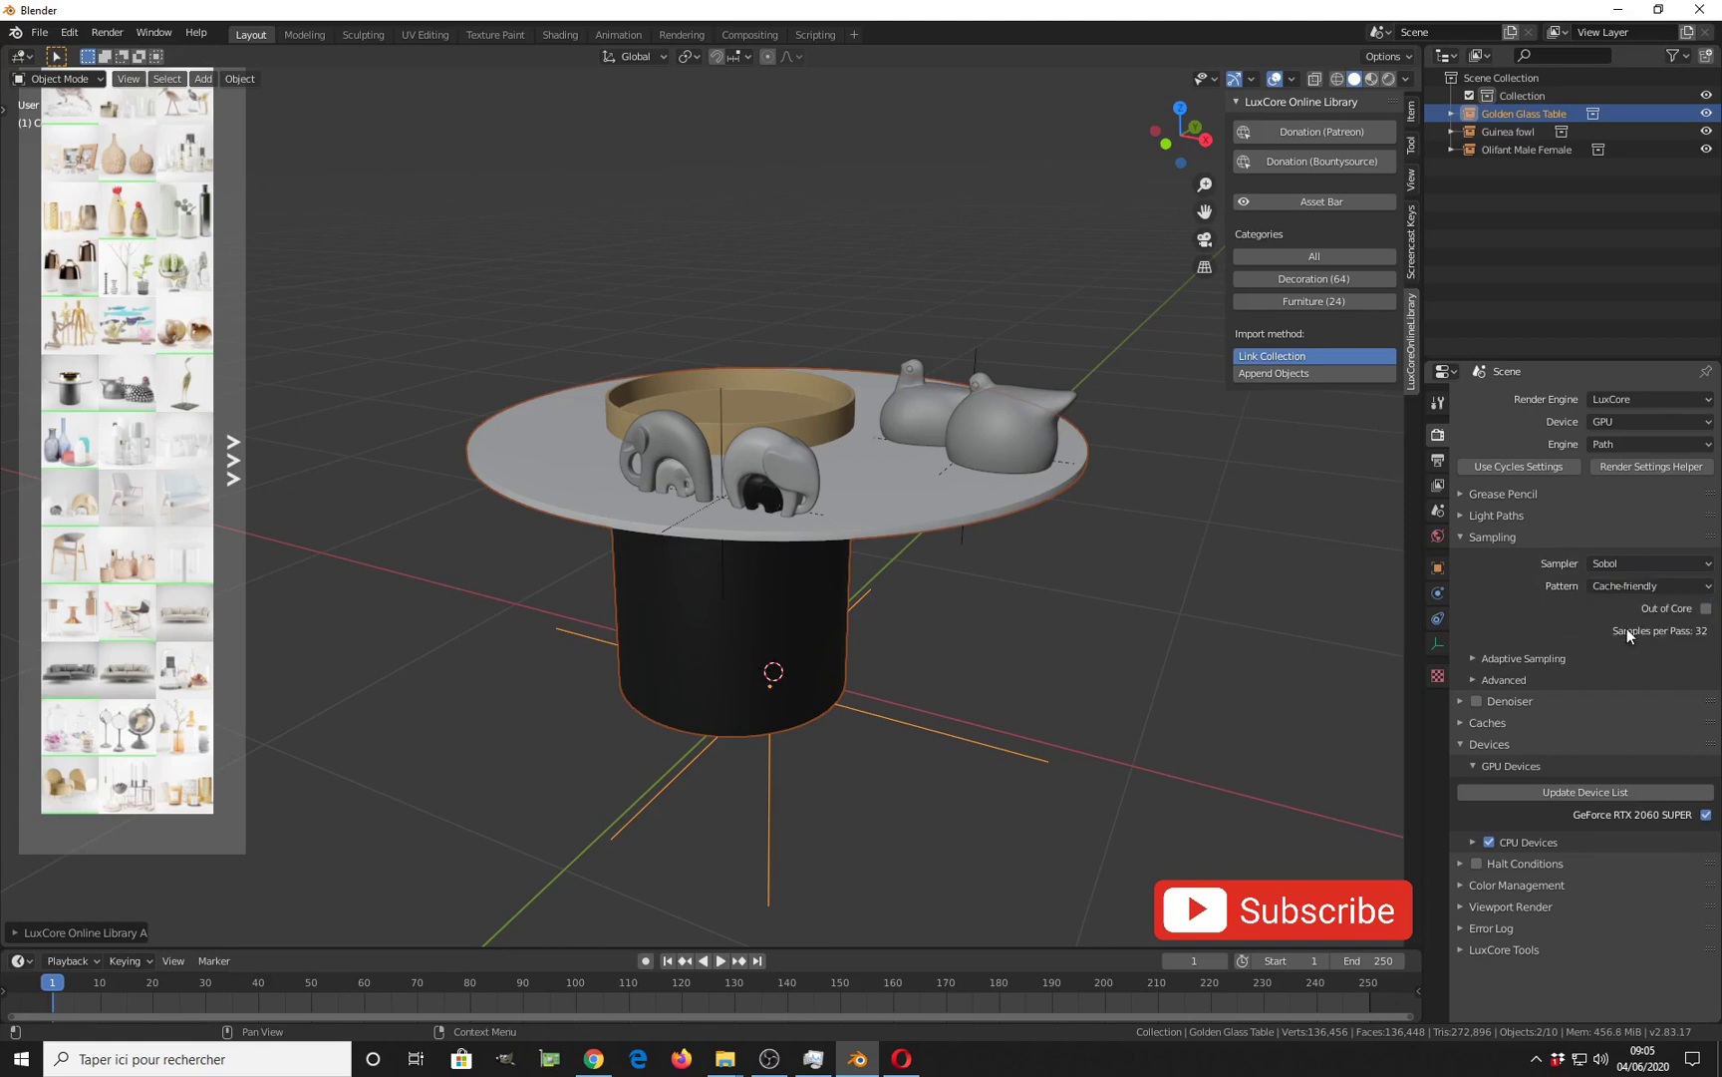
Switch the sampling pattern between Progressive and Cache-friendly to compare them, ending on Cache-friendly.
{"action": "left_click", "coordinate": [1615, 585]}
{"action": "left_click", "coordinate": [1603, 608]}
{"action": "left_click", "coordinate": [1618, 588]}
{"action": "left_click", "coordinate": [1612, 628]}
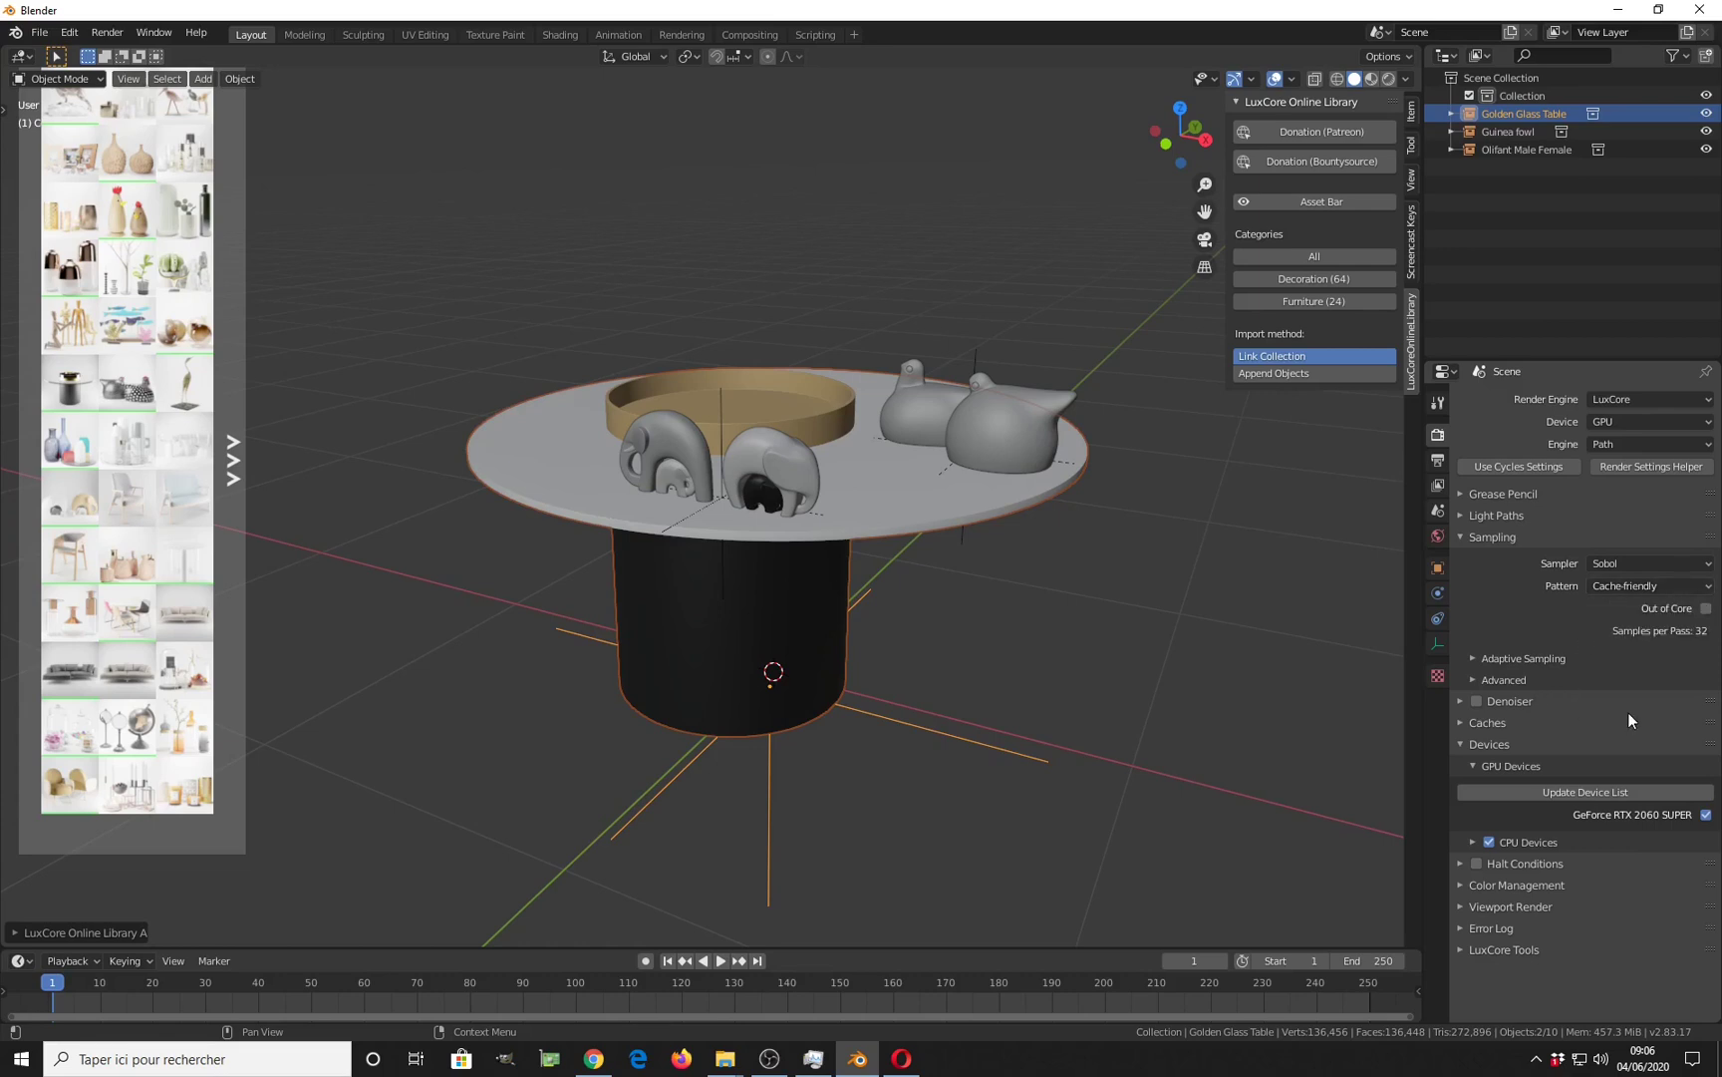
{"action": "left_click", "coordinate": [1643, 587]}
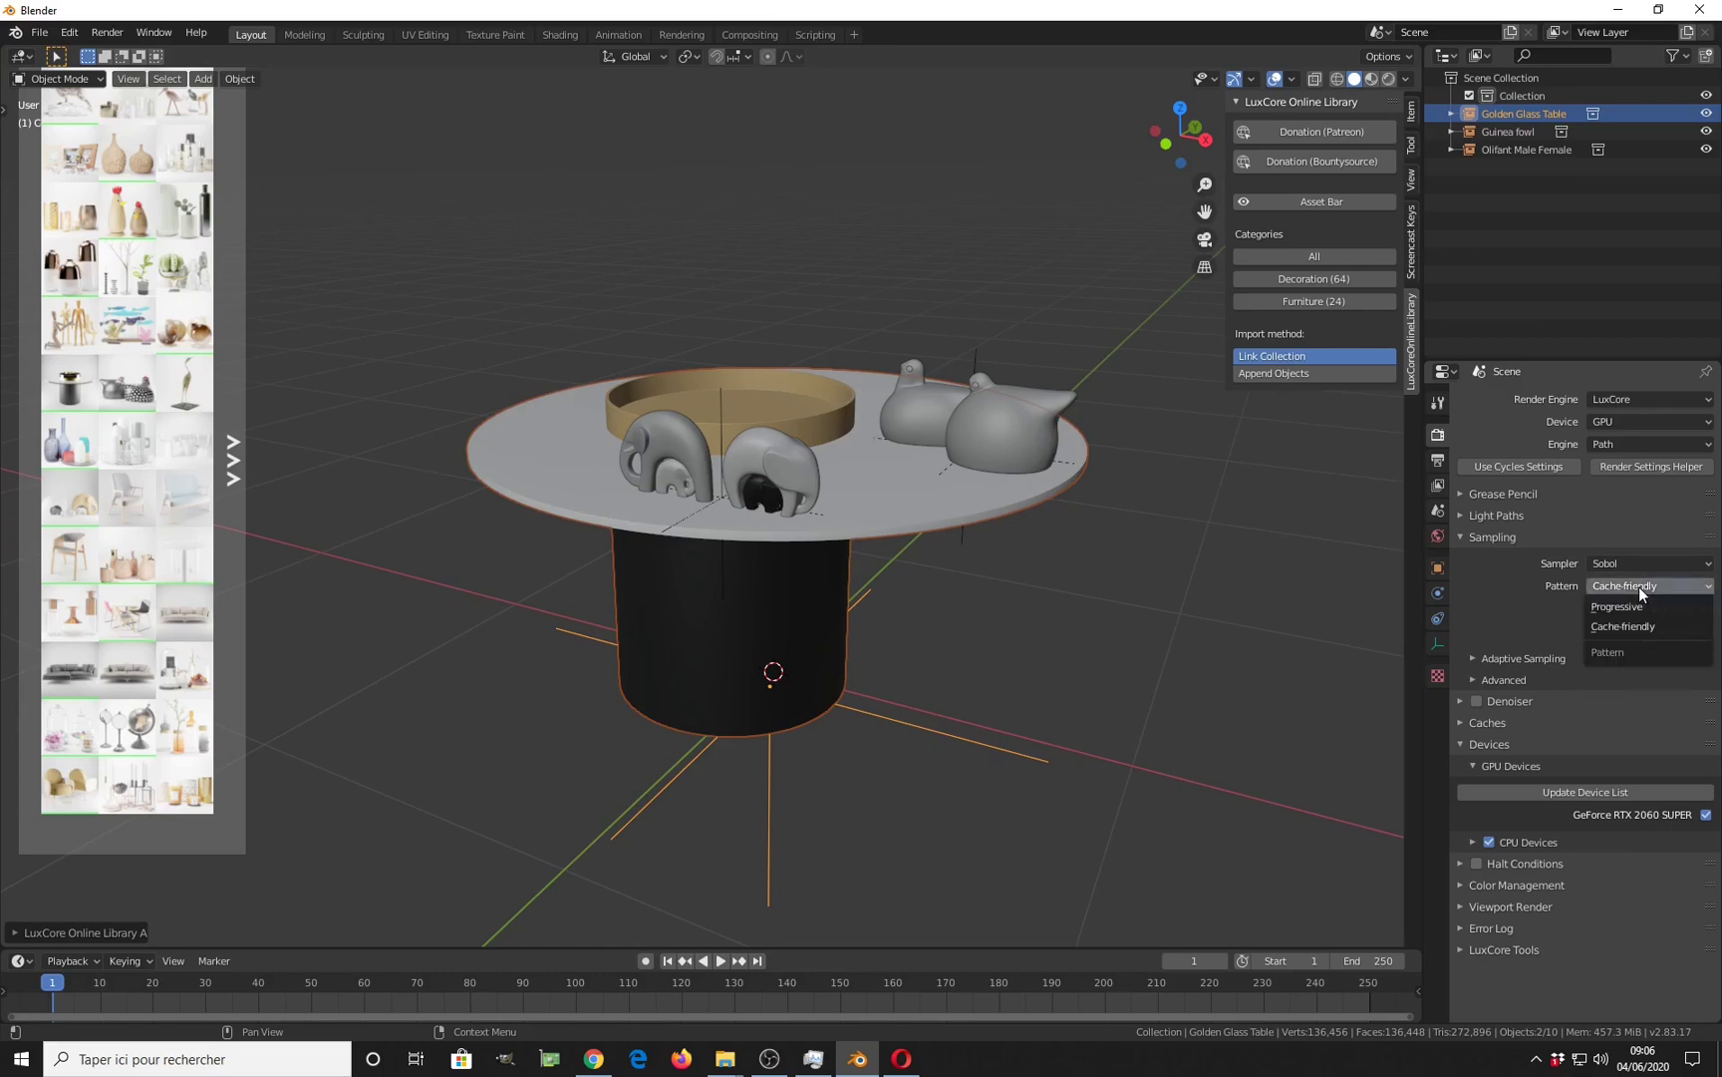
{"action": "left_click", "coordinate": [1623, 606]}
{"action": "left_click", "coordinate": [1635, 583]}
{"action": "left_click", "coordinate": [1623, 625]}
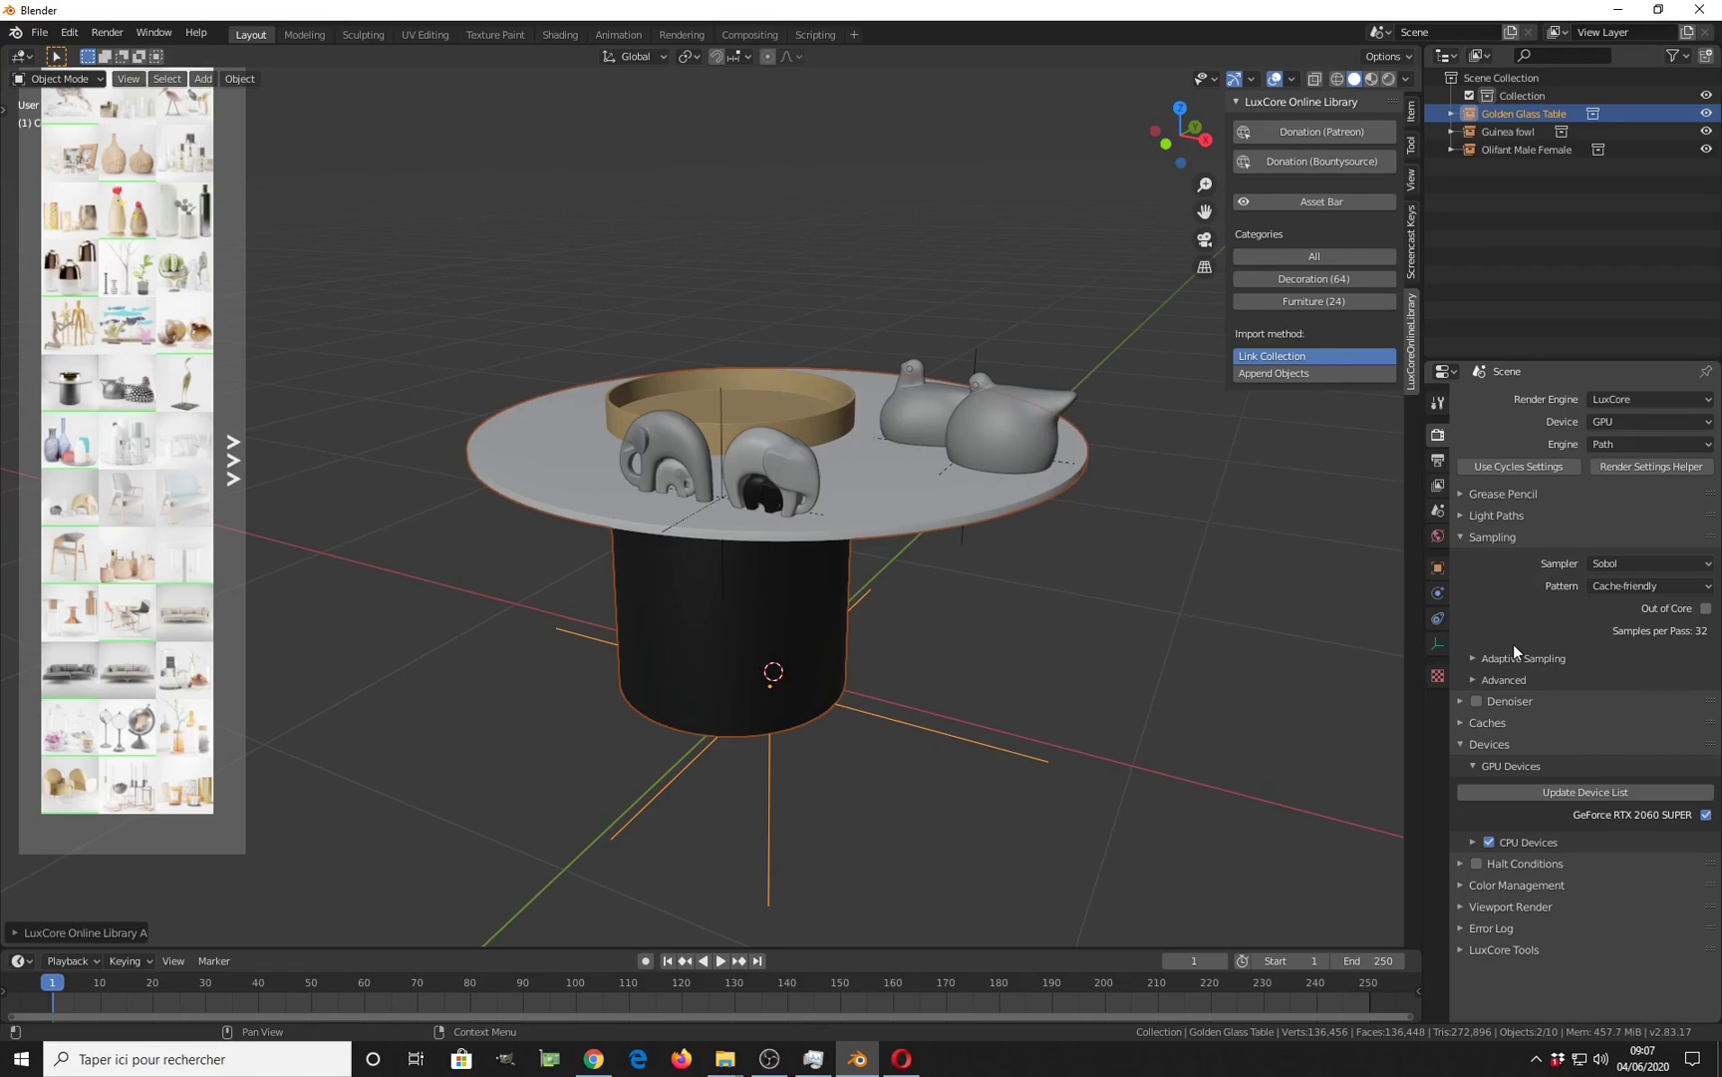
Try the Out of Core sampling option and turn it off again.
{"action": "left_click", "coordinate": [1705, 608]}
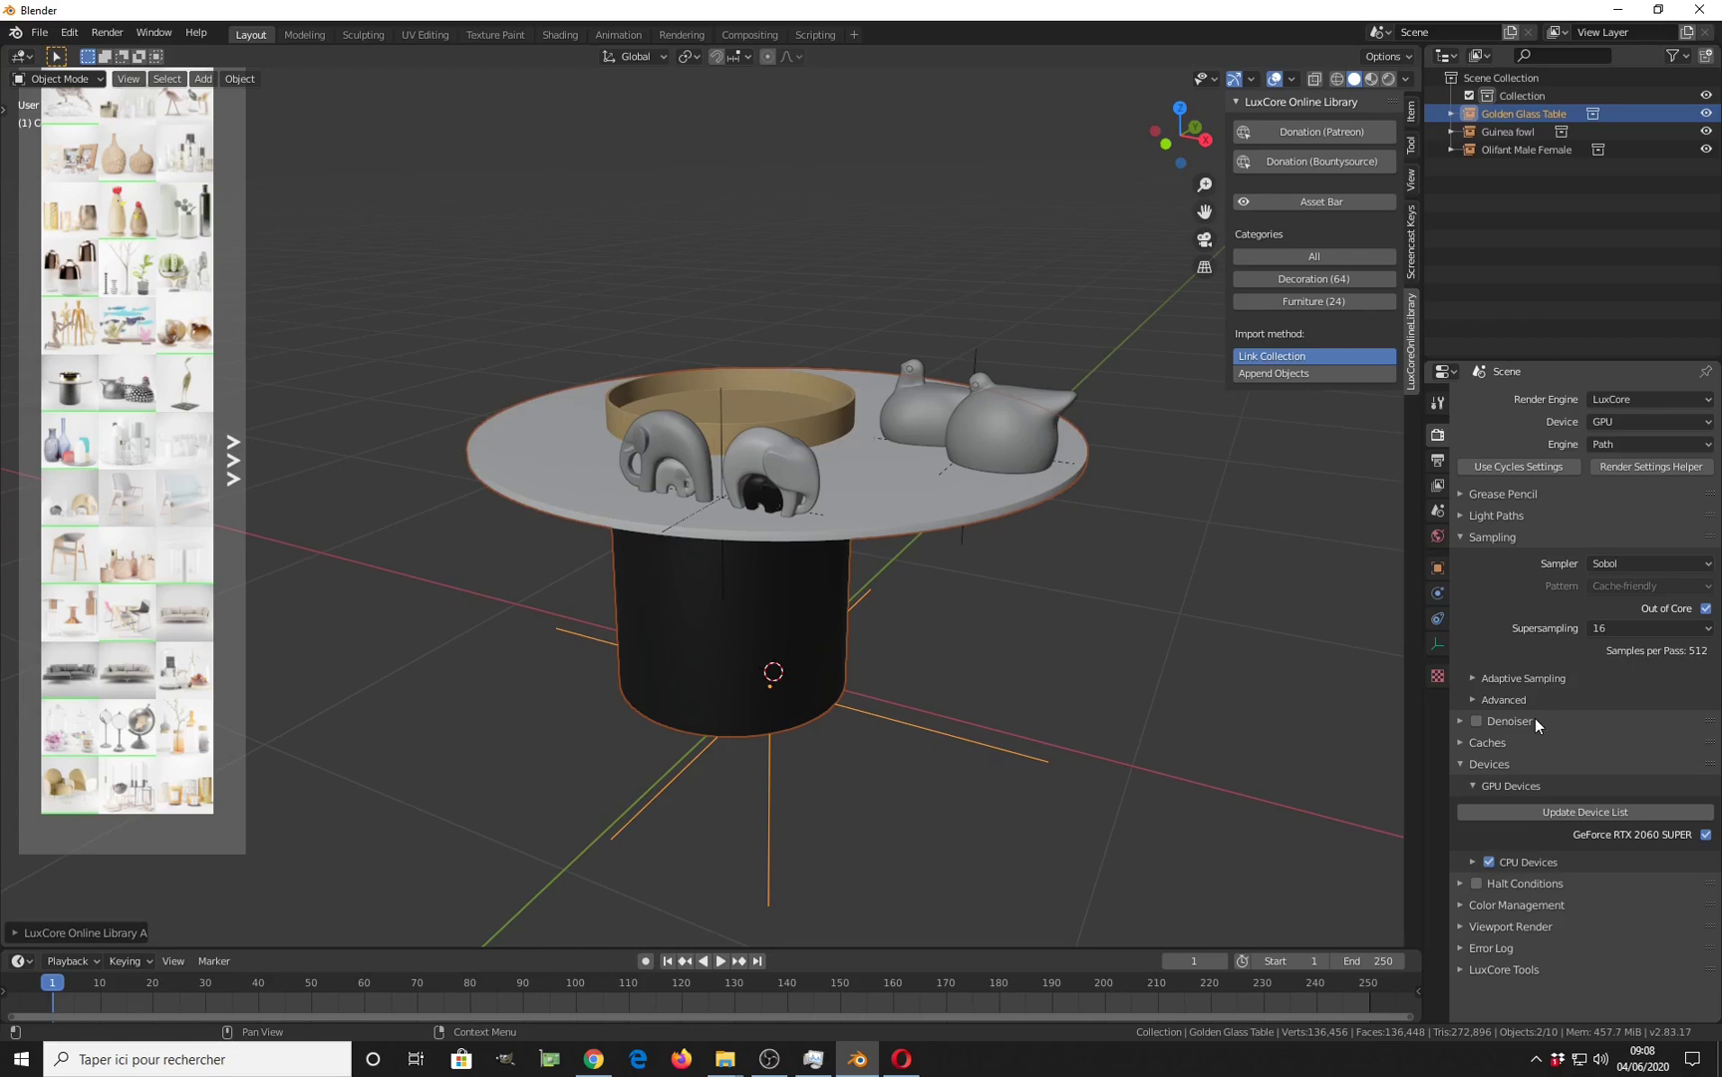
{"action": "left_click", "coordinate": [1705, 608]}
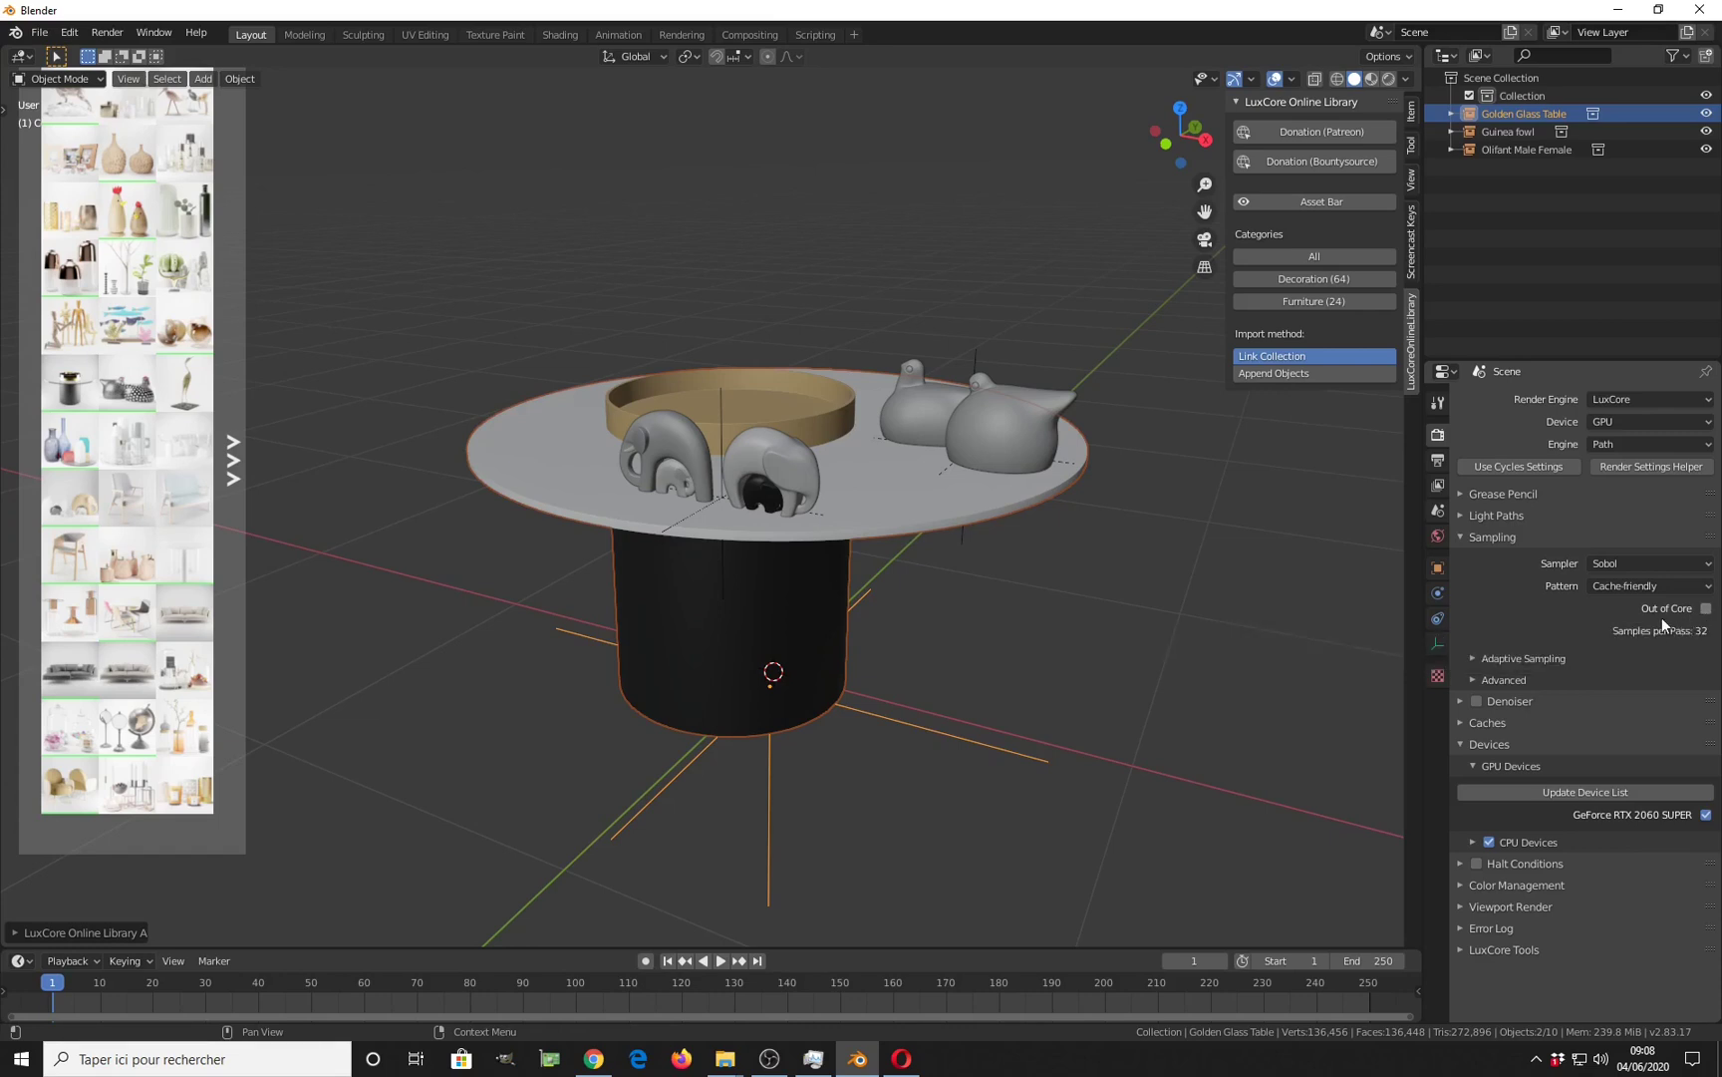
Look briefly at the Adaptive Sampling options, and collapse the Sampling and Devices render settings.
{"action": "left_click", "coordinate": [1493, 654]}
{"action": "left_click", "coordinate": [1493, 653]}
{"action": "left_click", "coordinate": [1480, 539]}
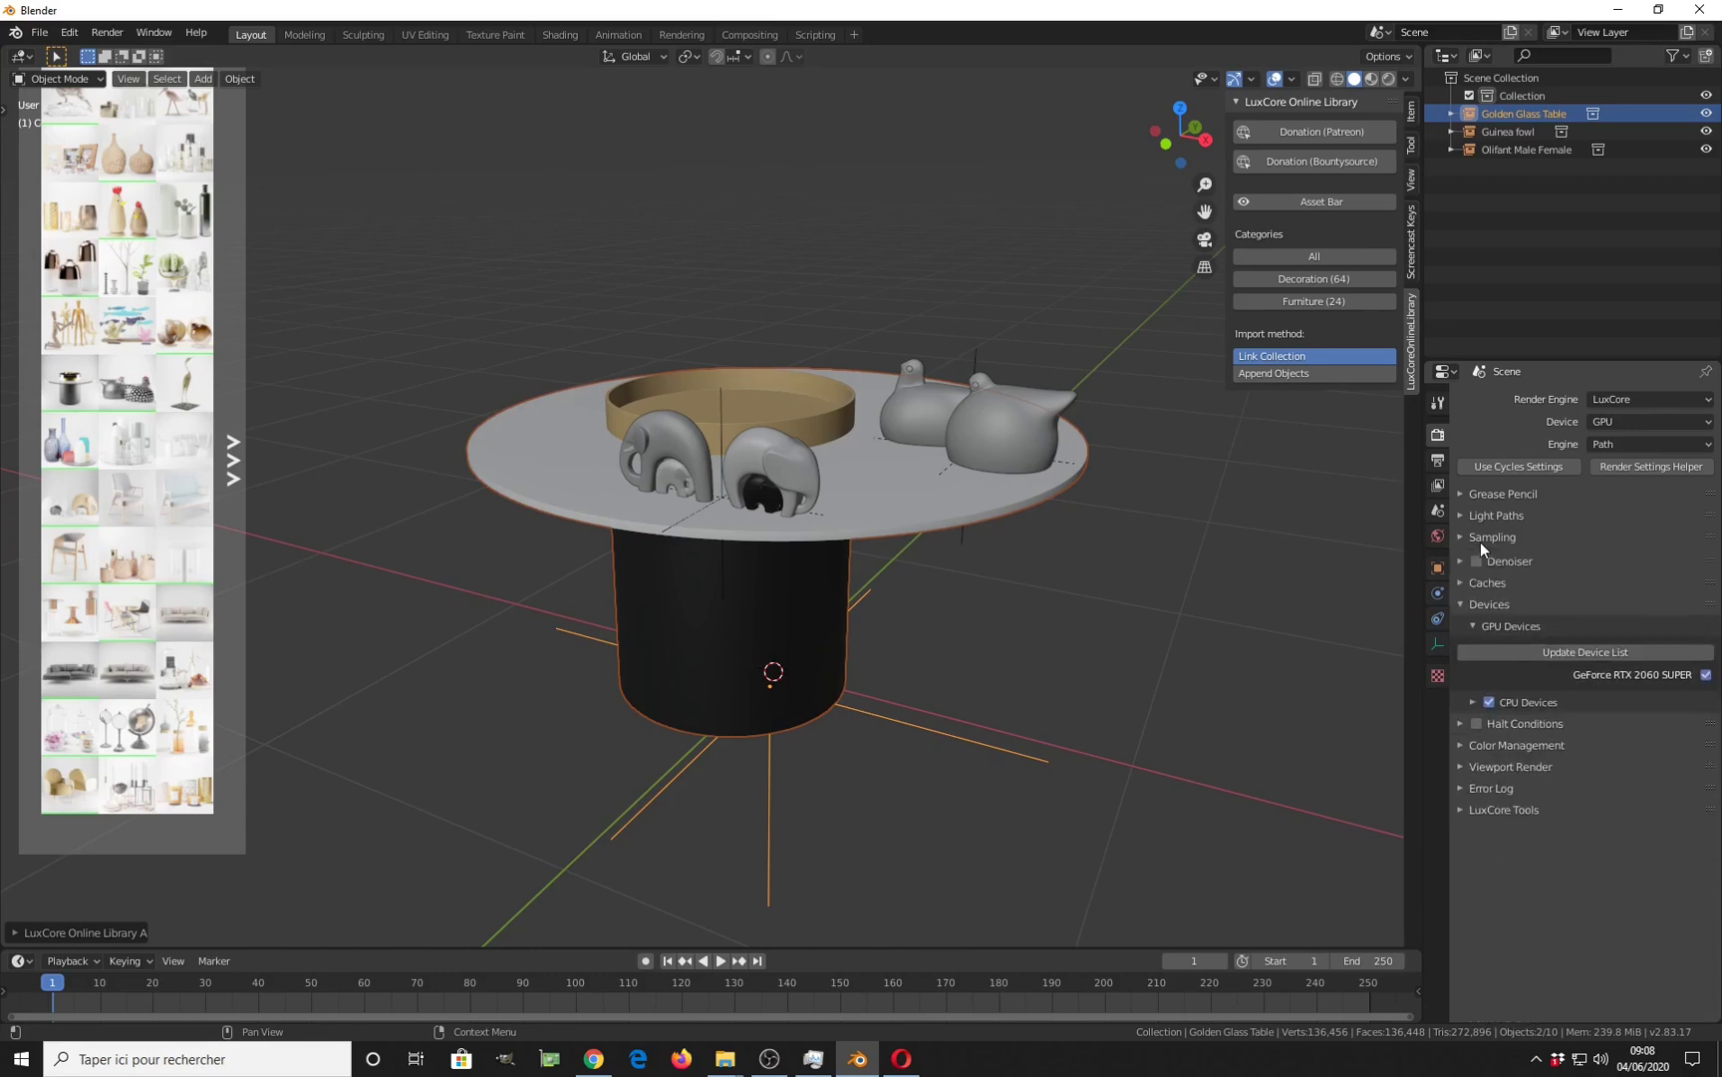
{"action": "left_click", "coordinate": [1476, 600]}
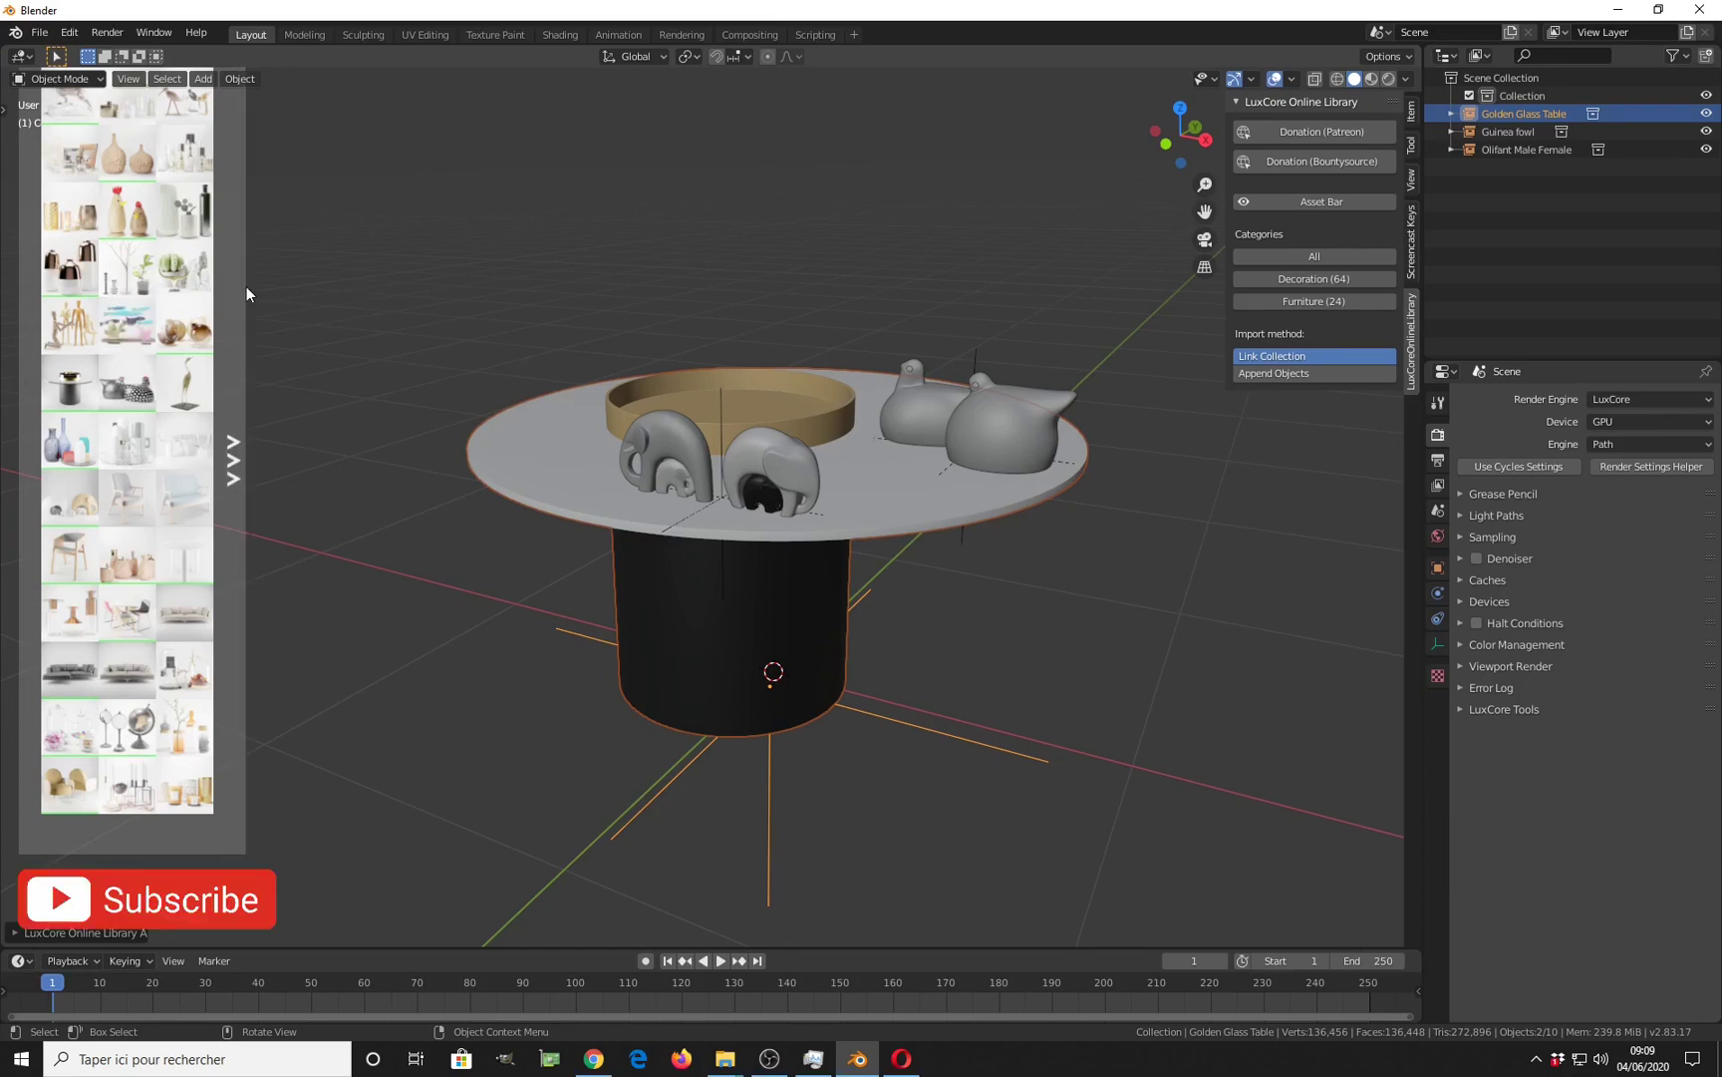
Resize the online library's asset bar from a tall column into a wide strip one thumbnail row high.
{"action": "left_click_drag", "start_coordinate": [243, 286], "coordinate": [947, 296]}
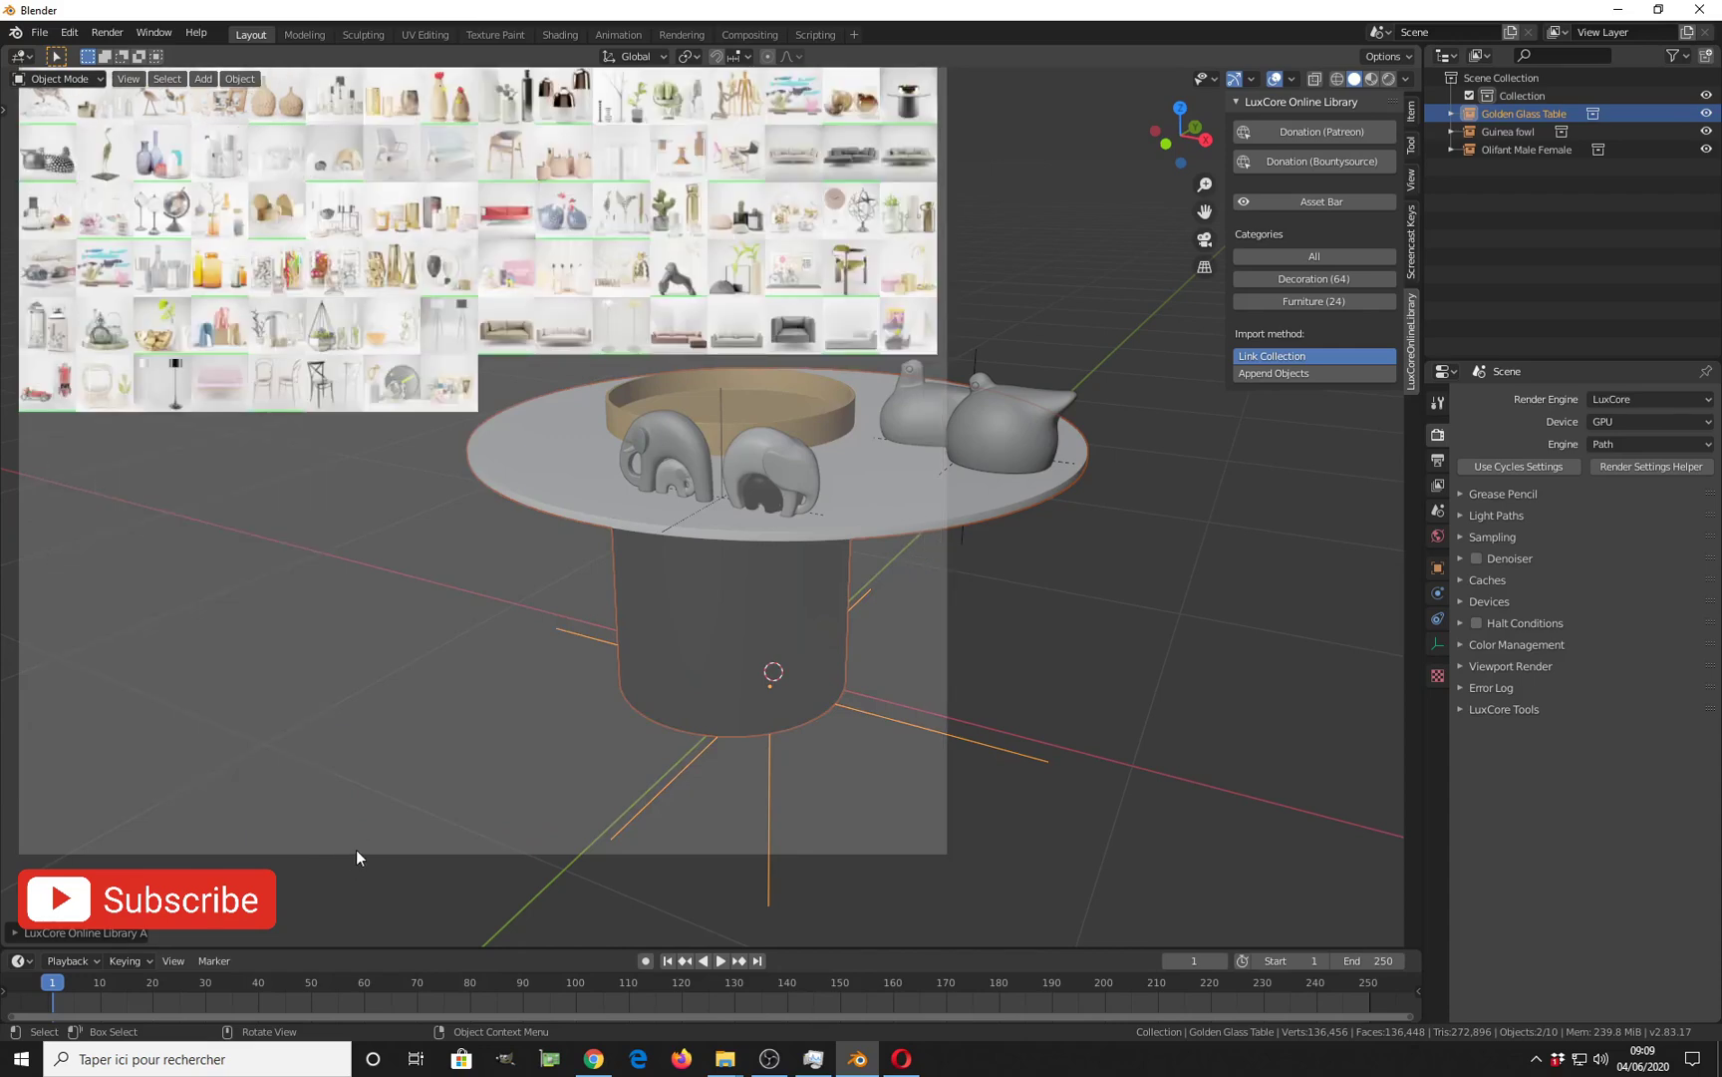
{"action": "left_click_drag", "start_coordinate": [355, 850], "coordinate": [419, 161]}
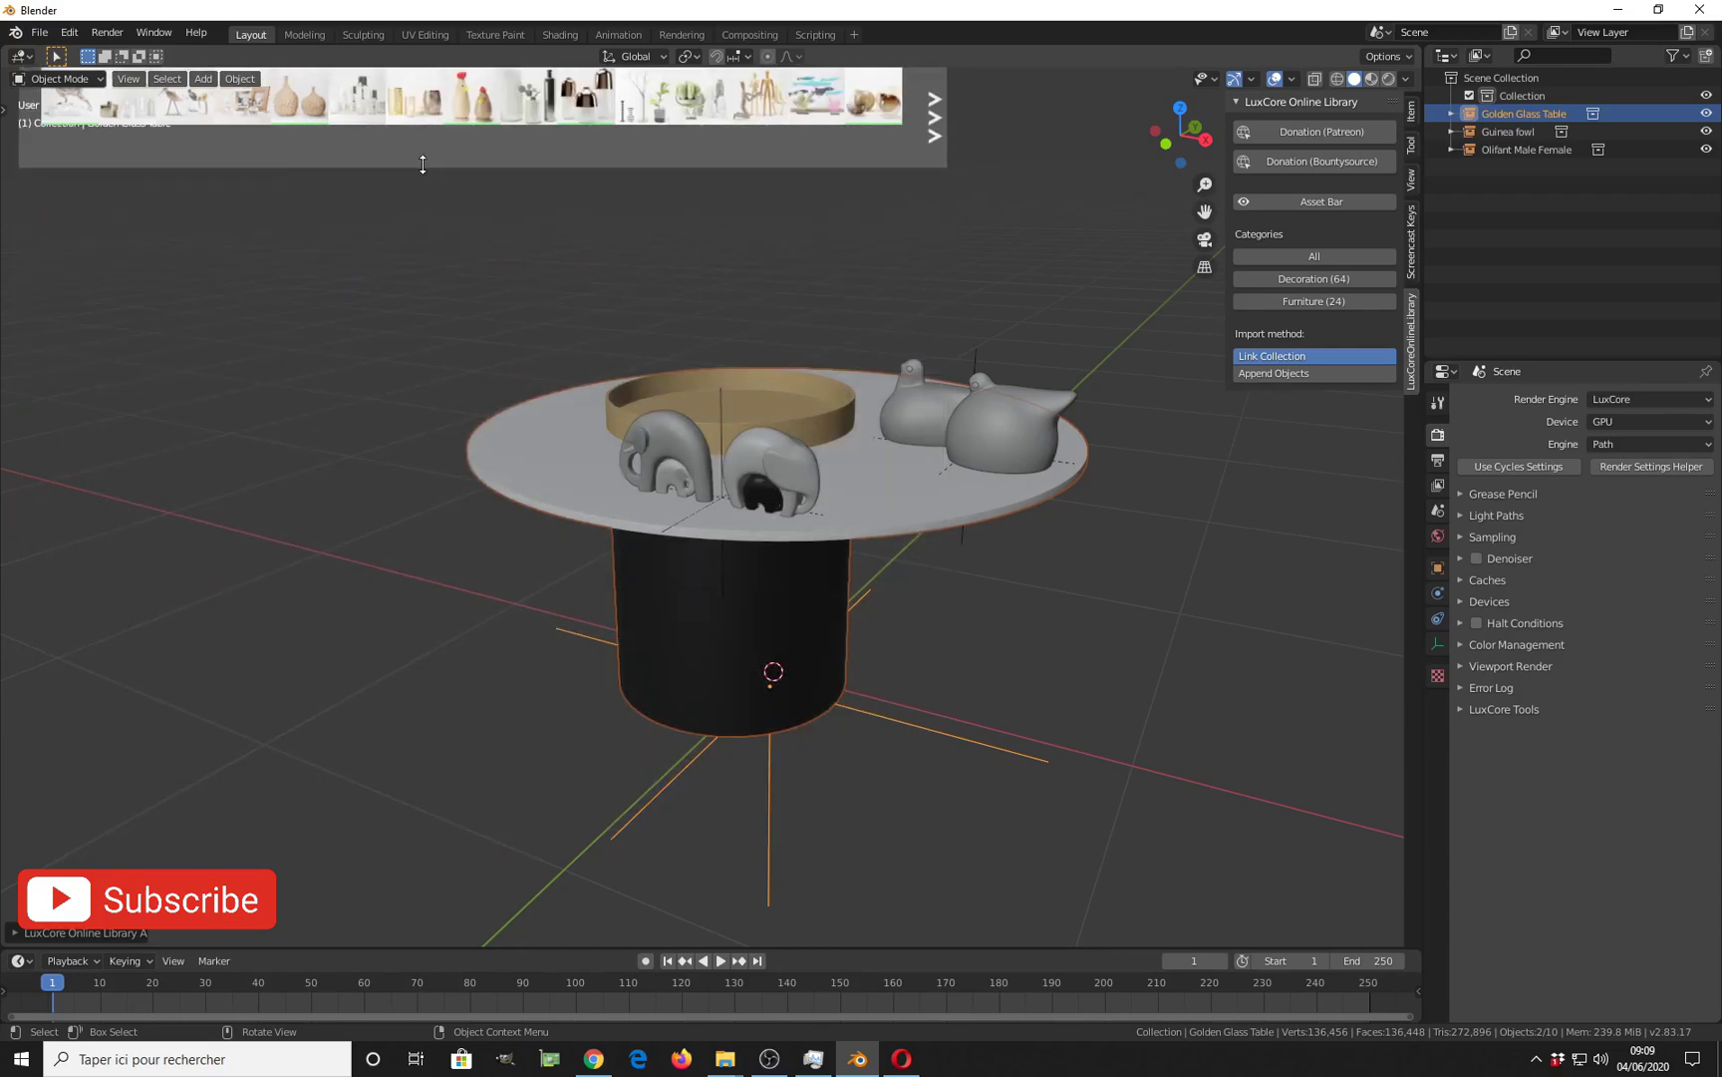
{"action": "left_click_drag", "start_coordinate": [946, 101], "coordinate": [1123, 104]}
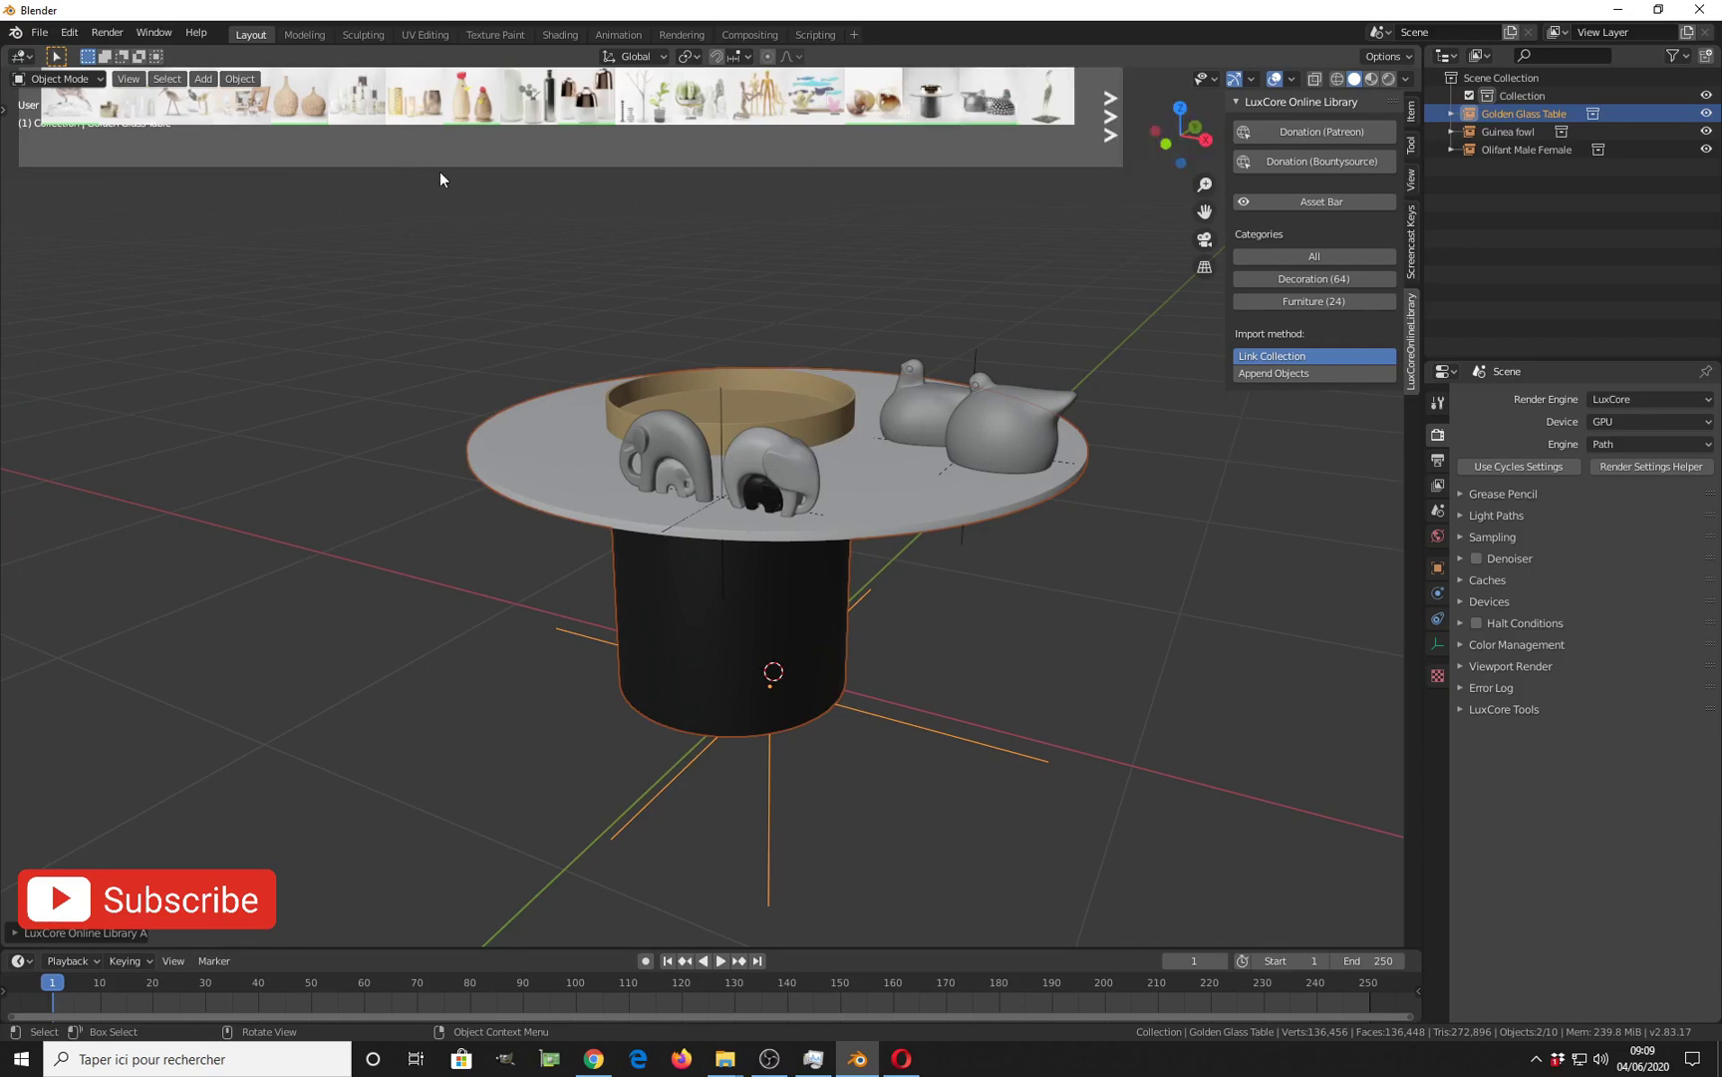
{"action": "mouse_move", "coordinate": [450, 166]}
{"action": "left_mouse_down"}
{"action": "mouse_move", "coordinate": [454, 389]}
{"action": "mouse_move", "coordinate": [468, 180]}
{"action": "left_mouse_up"}
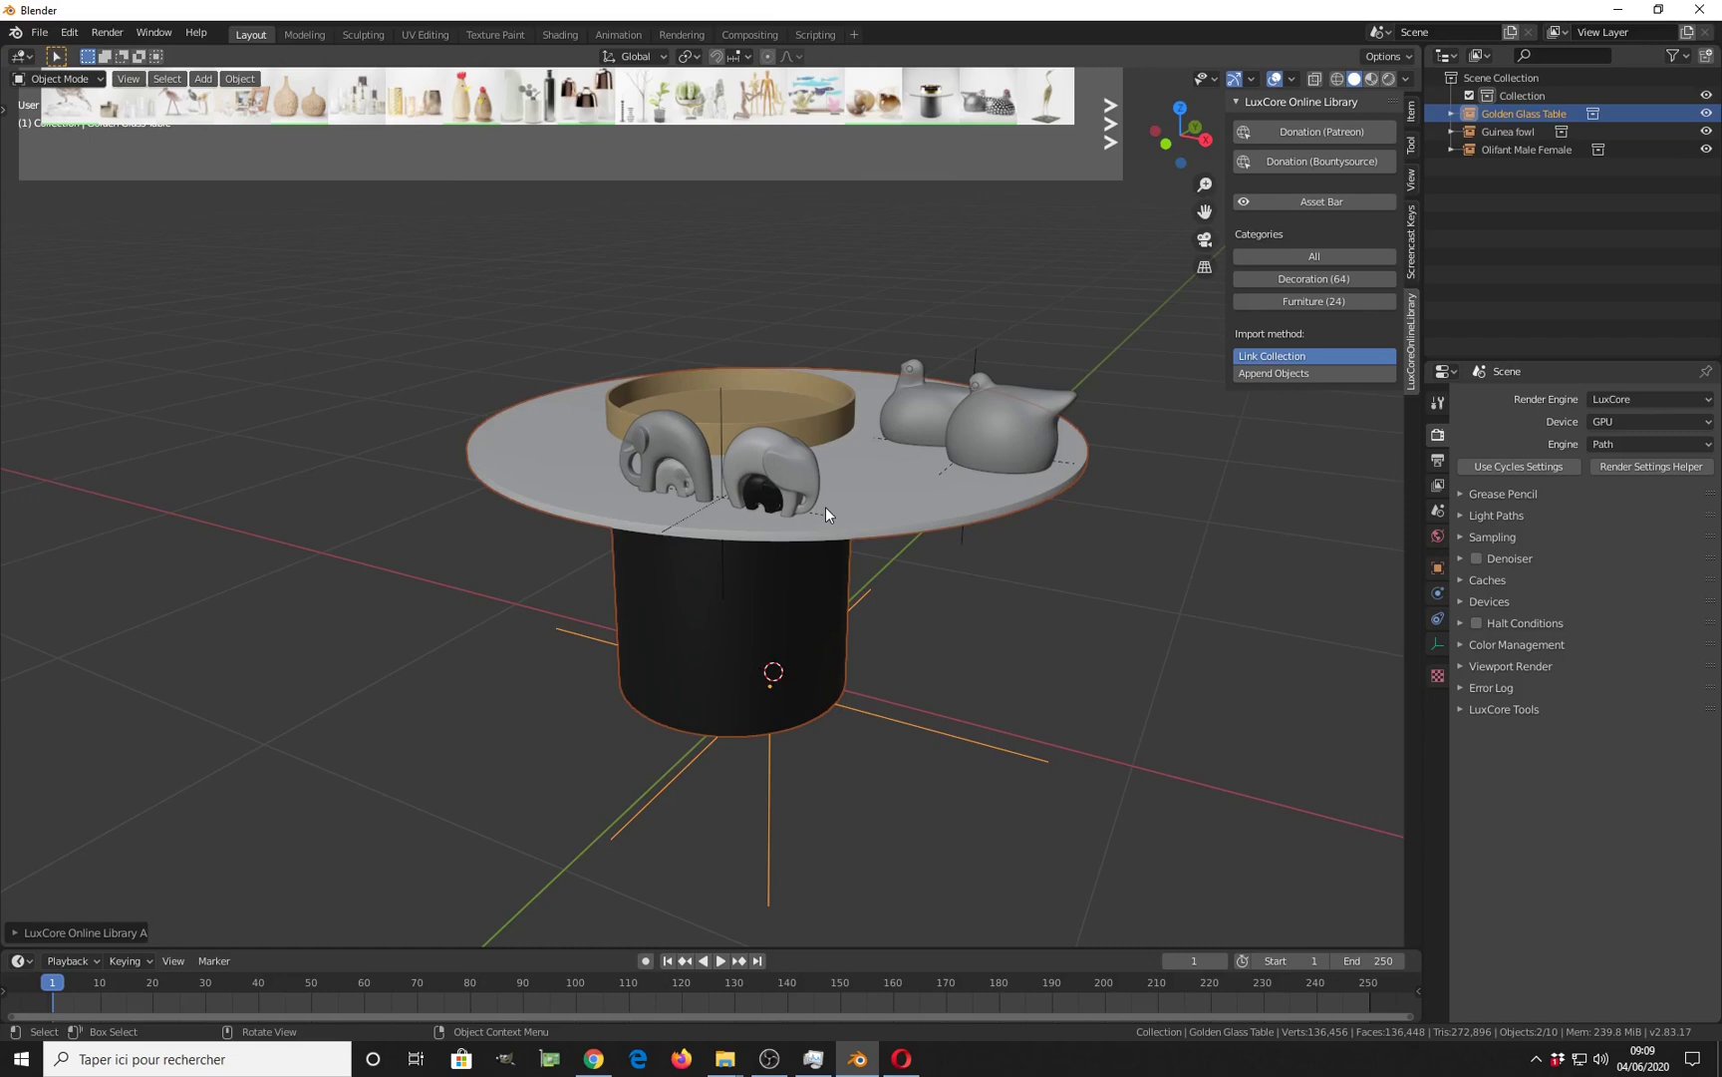
{"action": "left_click", "coordinate": [768, 1058]}
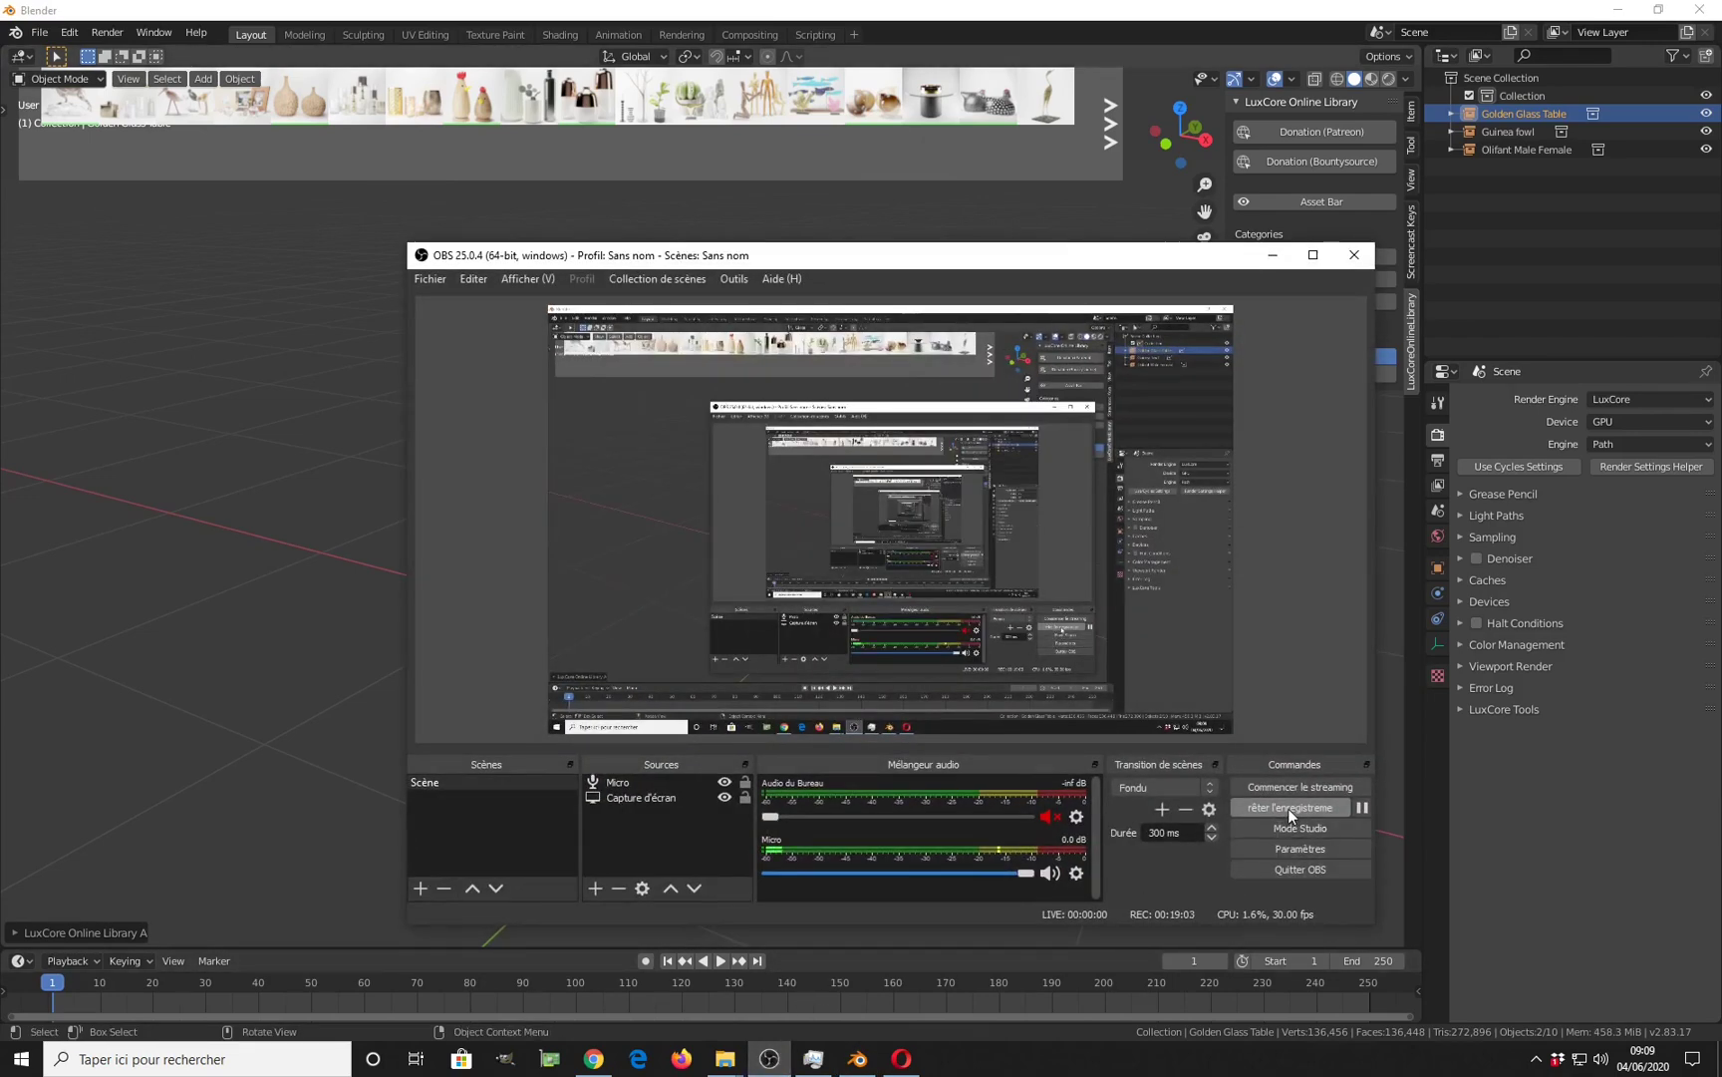